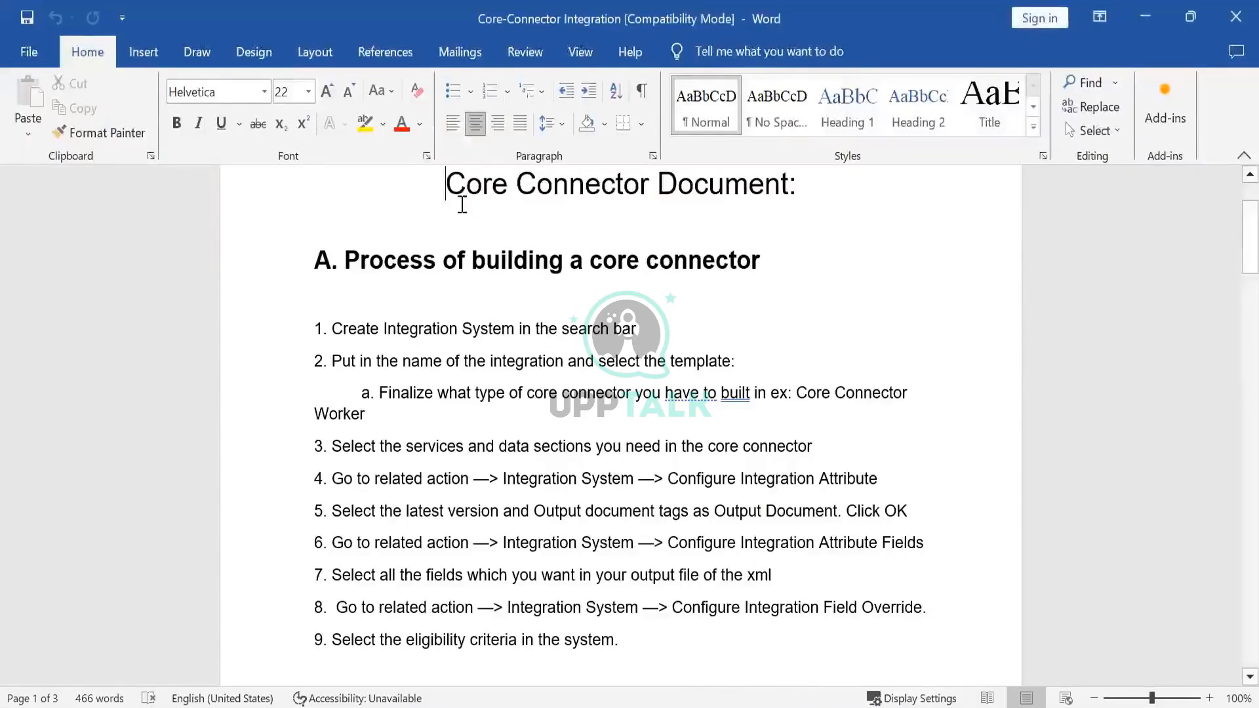
# - Read through the core connector build steps in the document, down to the Document Transformation section
pyautogui.click(456, 208)
pyautogui.press('Down')
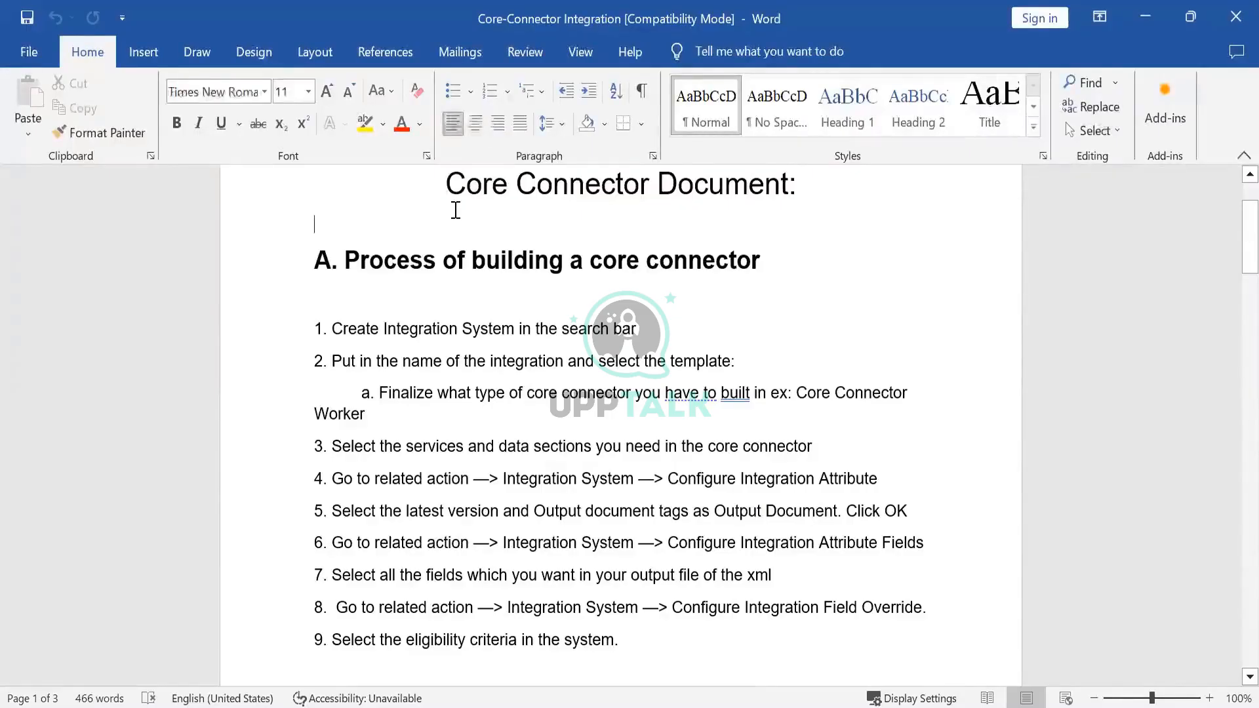
pyautogui.press('Up')
pyautogui.press('Down')
pyautogui.press('Down')
pyautogui.press('Down')
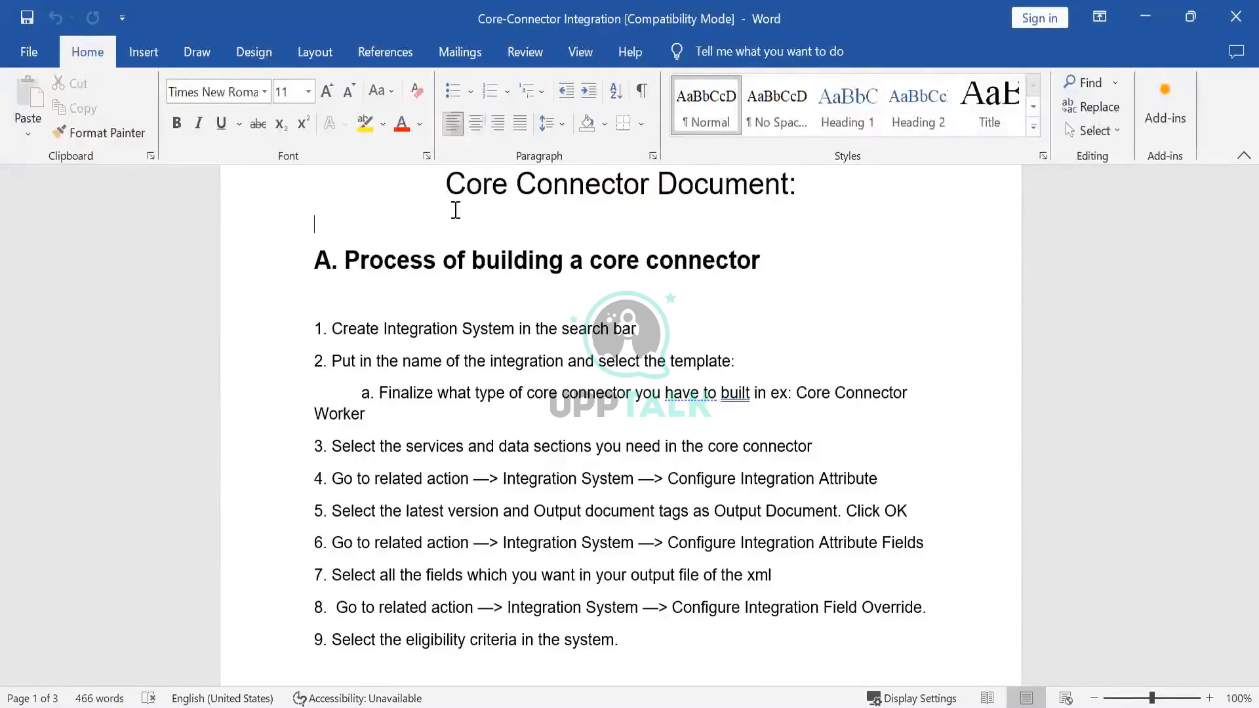
pyautogui.press('Down')
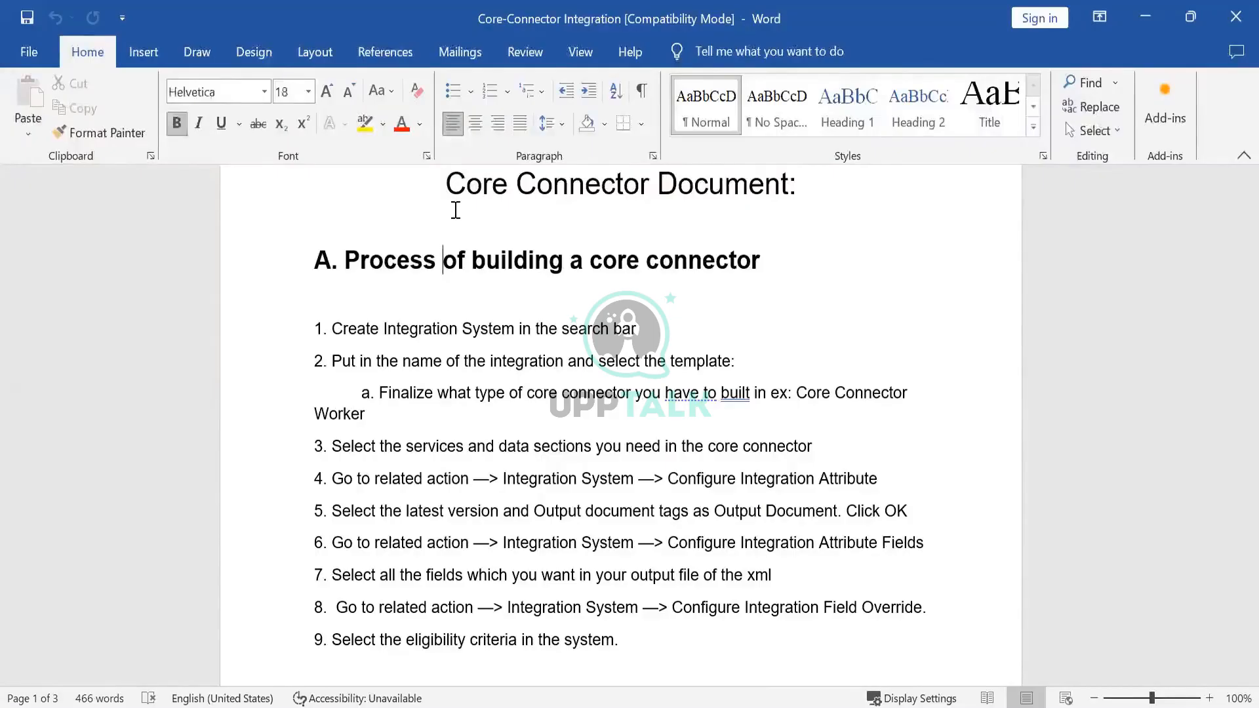
pyautogui.press('Up')
pyautogui.press('Down')
pyautogui.press('Down')
pyautogui.press('Down')
pyautogui.press('Down')
pyautogui.press('Down')
pyautogui.press('Down')
pyautogui.press('Down')
pyautogui.press('Down')
pyautogui.press('Down')
pyautogui.press('Down')
pyautogui.press('Down')
pyautogui.press('Down')
pyautogui.press('Down')
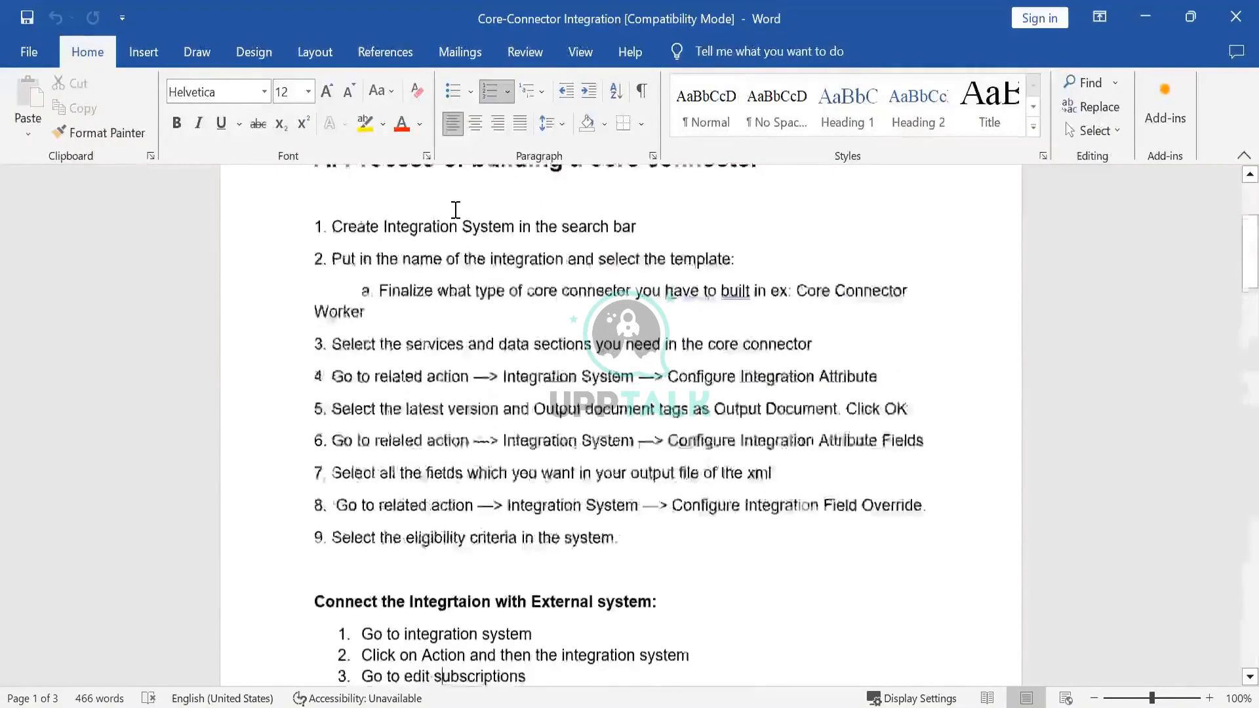
pyautogui.press('Down')
pyautogui.press('Down')
pyautogui.press('Down')
pyautogui.press('Down')
pyautogui.press('Down')
pyautogui.press('Down')
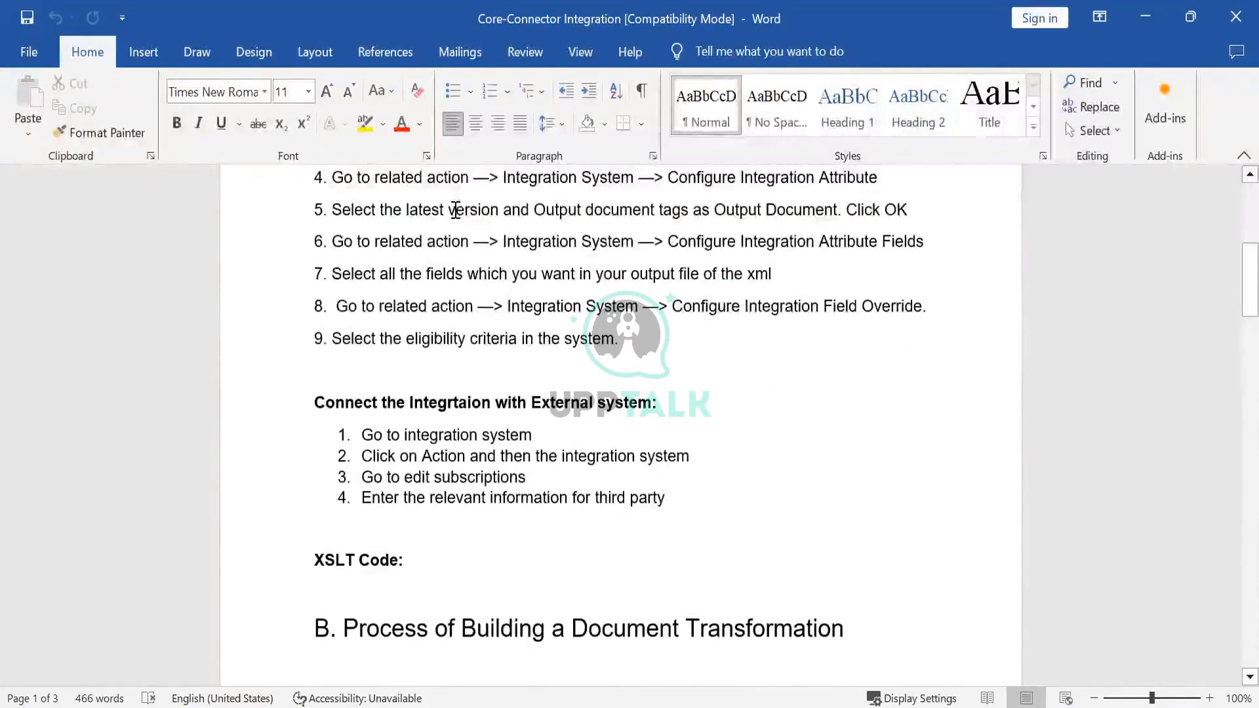
pyautogui.press('Down')
pyautogui.press('Up')
pyautogui.press('Up')
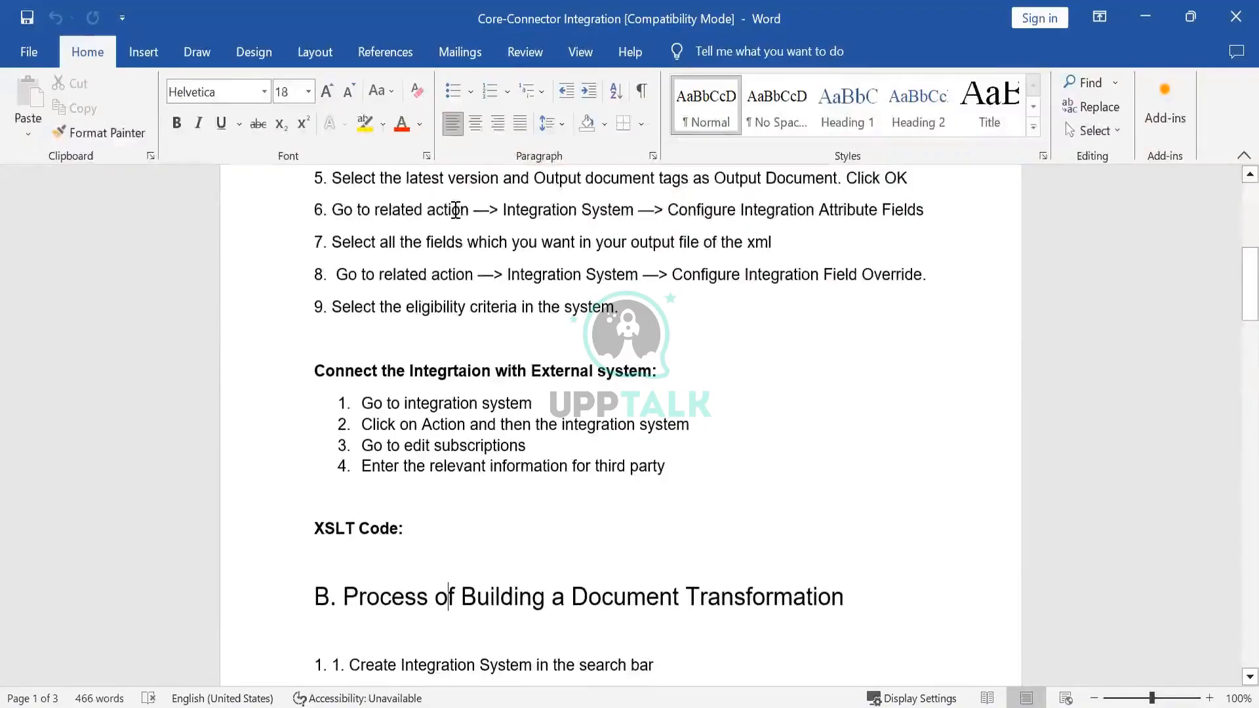
pyautogui.press('Up')
pyautogui.press('Up')
pyautogui.press('Up')
pyautogui.press('Up')
pyautogui.press('Up')
pyautogui.press('Up')
pyautogui.press('Up')
pyautogui.press('Up')
pyautogui.press('Up')
pyautogui.press('Up')
pyautogui.press('Up')
pyautogui.press('Up')
pyautogui.press('Up')
pyautogui.press('Up')
pyautogui.press('Up')
pyautogui.press('Up')
pyautogui.press('Up')
pyautogui.press('Up')
pyautogui.press('Up')
pyautogui.press('Up')
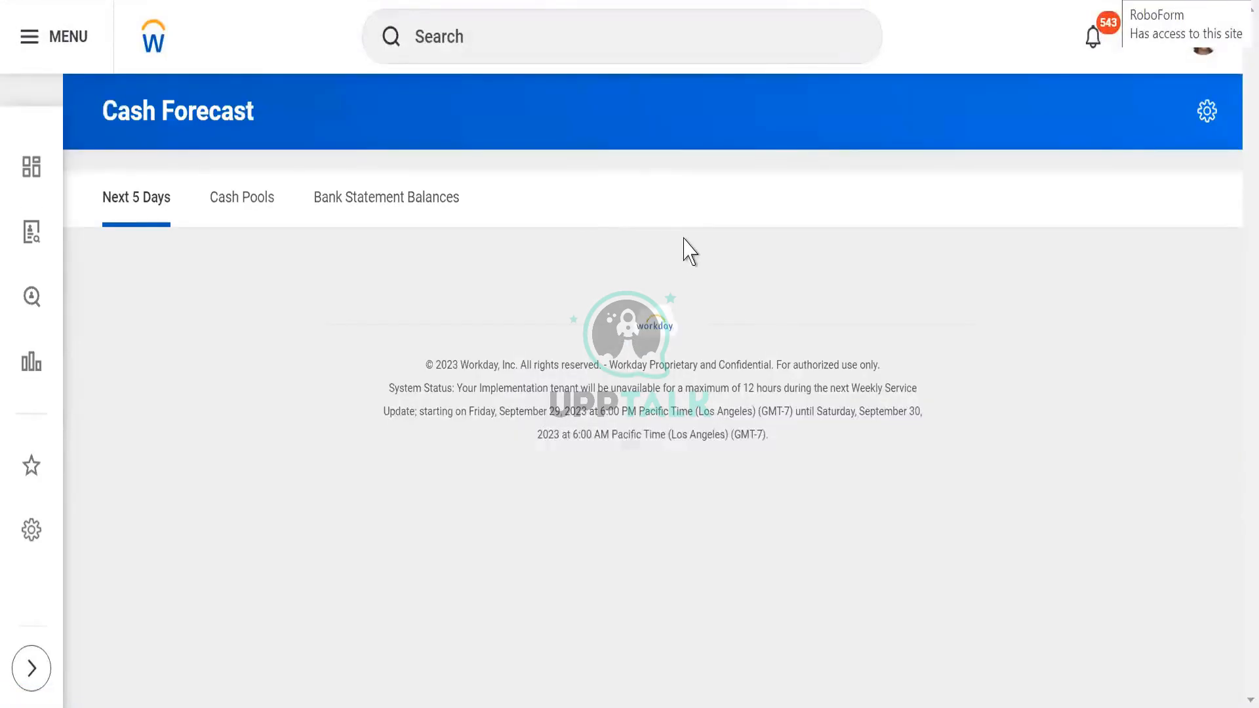
# - Switch to Workday, search for "cre int sys" and open the Create Integration System task
pyautogui.click(436, 29)
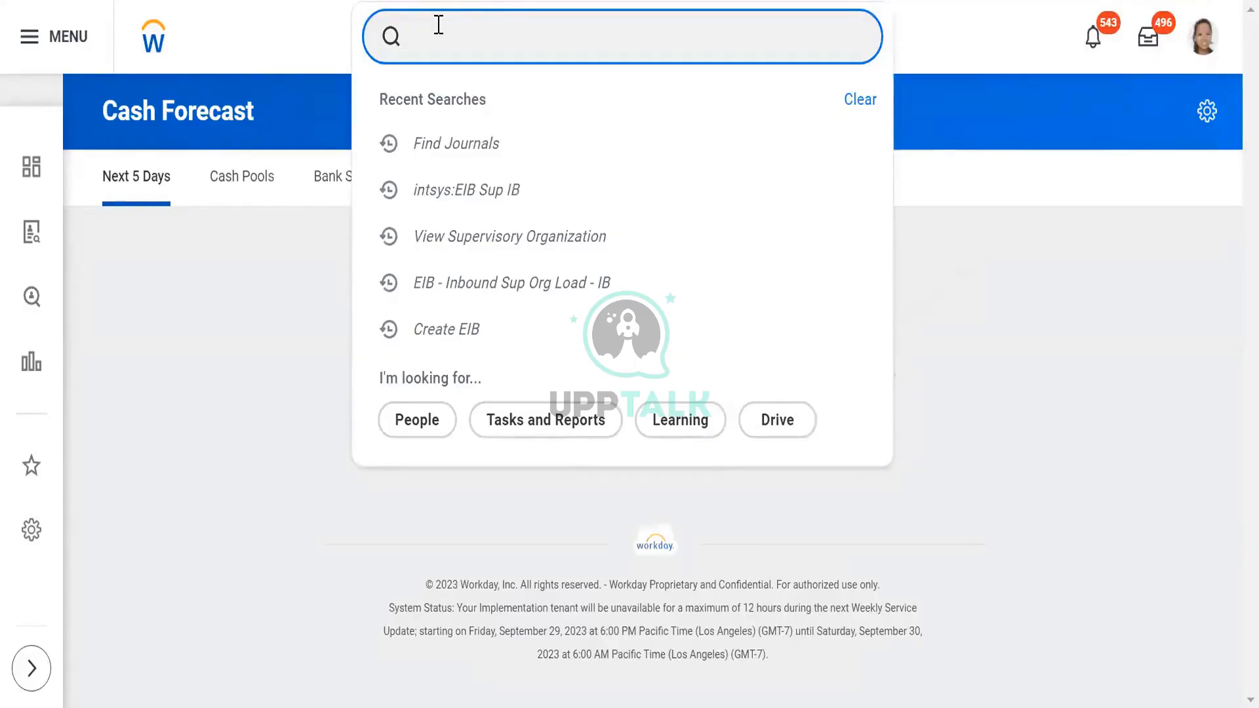
pyautogui.write('cre int s')
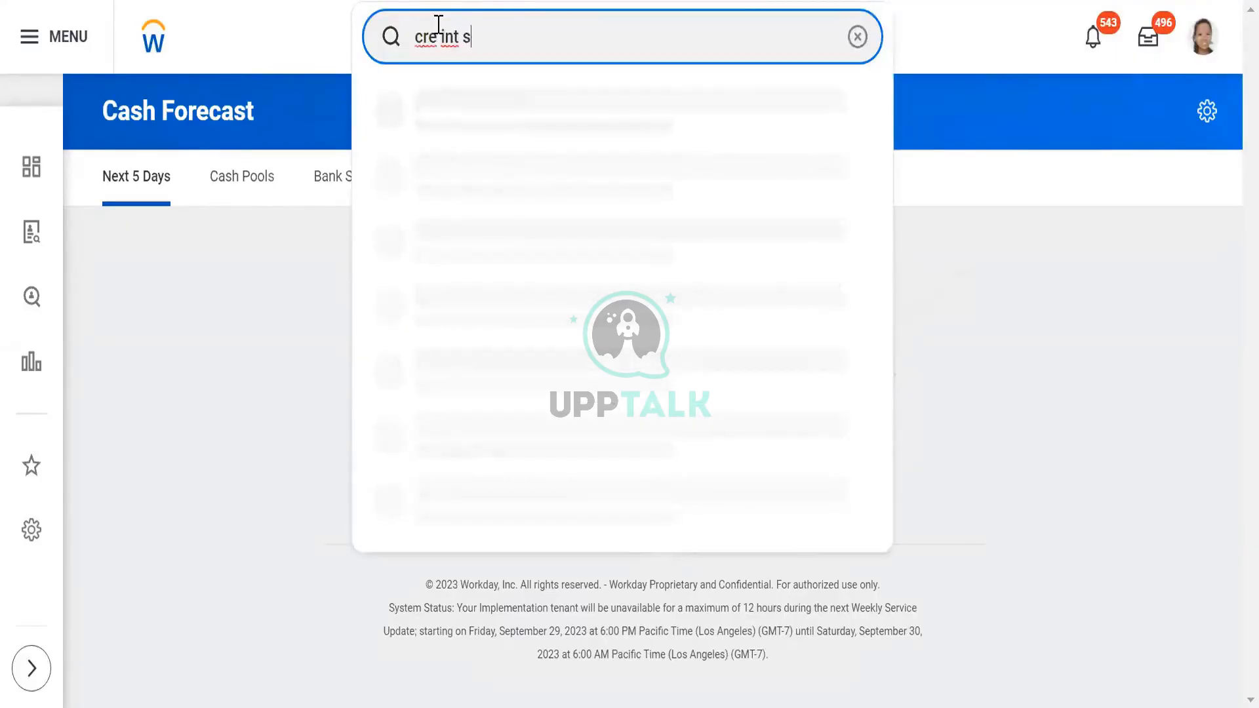
pyautogui.write('ys')
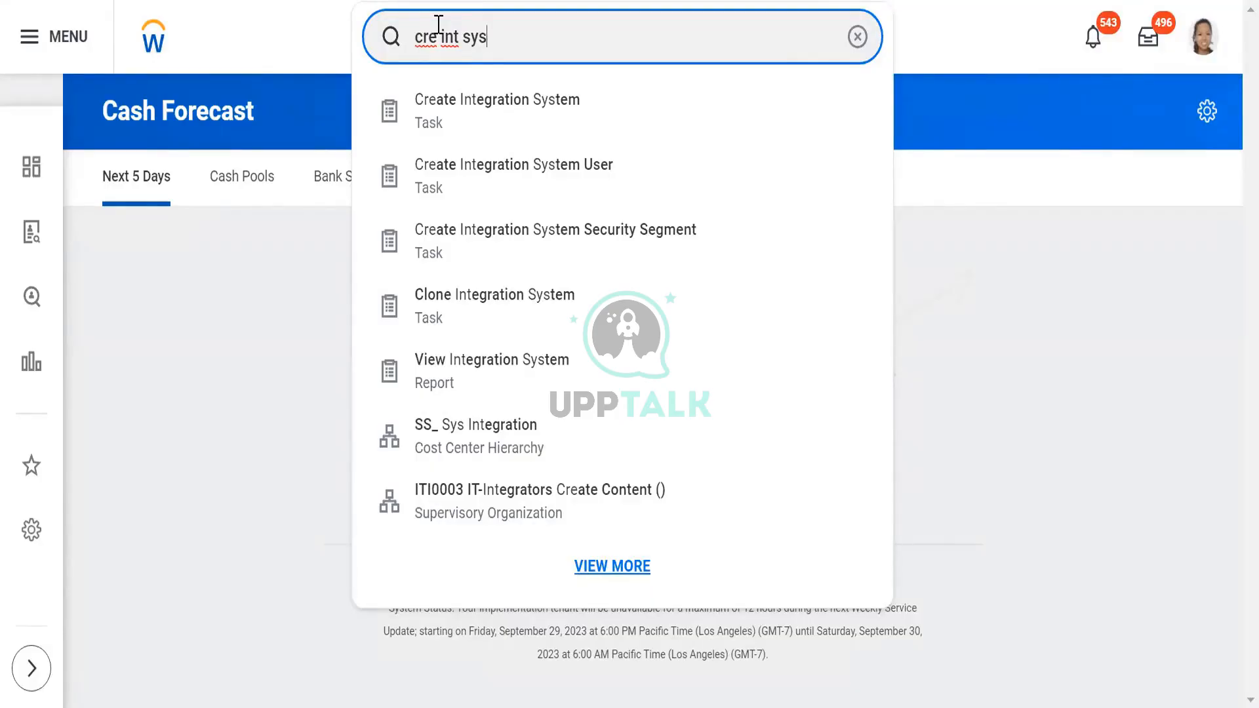
pyautogui.click(443, 122)
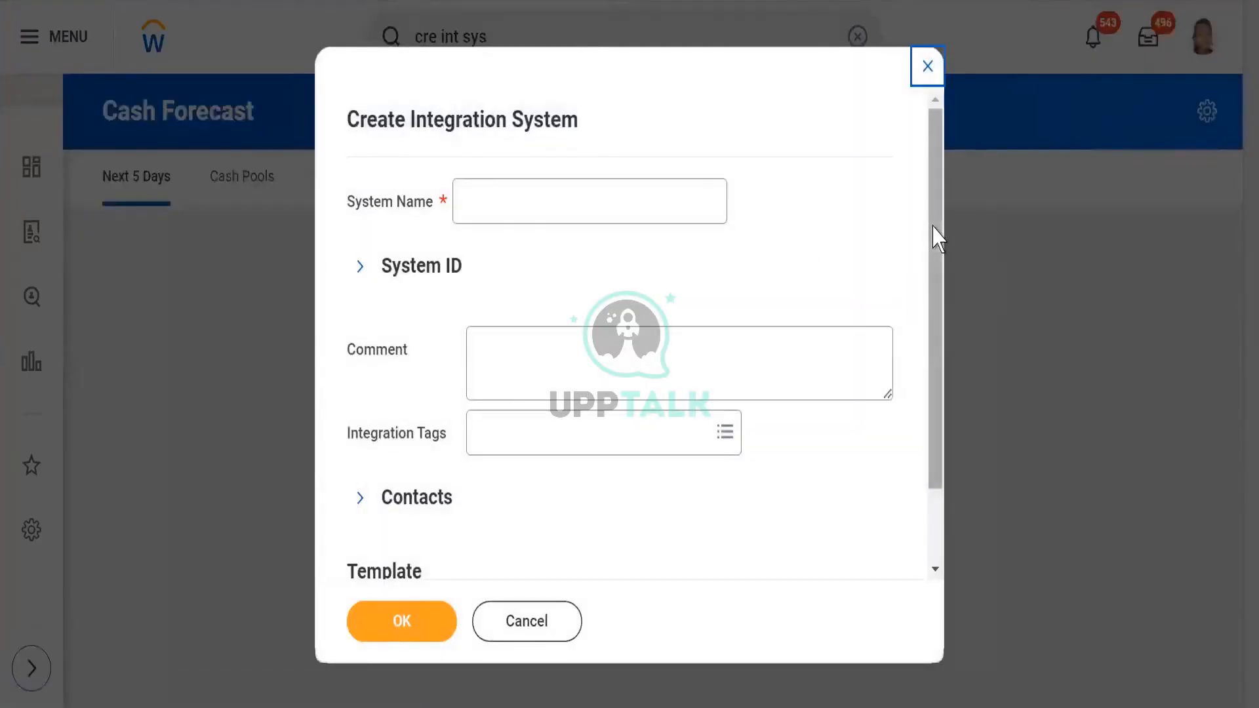
# - Name the new integration system WDI1_CC_CCW
pyautogui.scroll(-2, 936, 289)
pyautogui.scroll(-1, 934, 311)
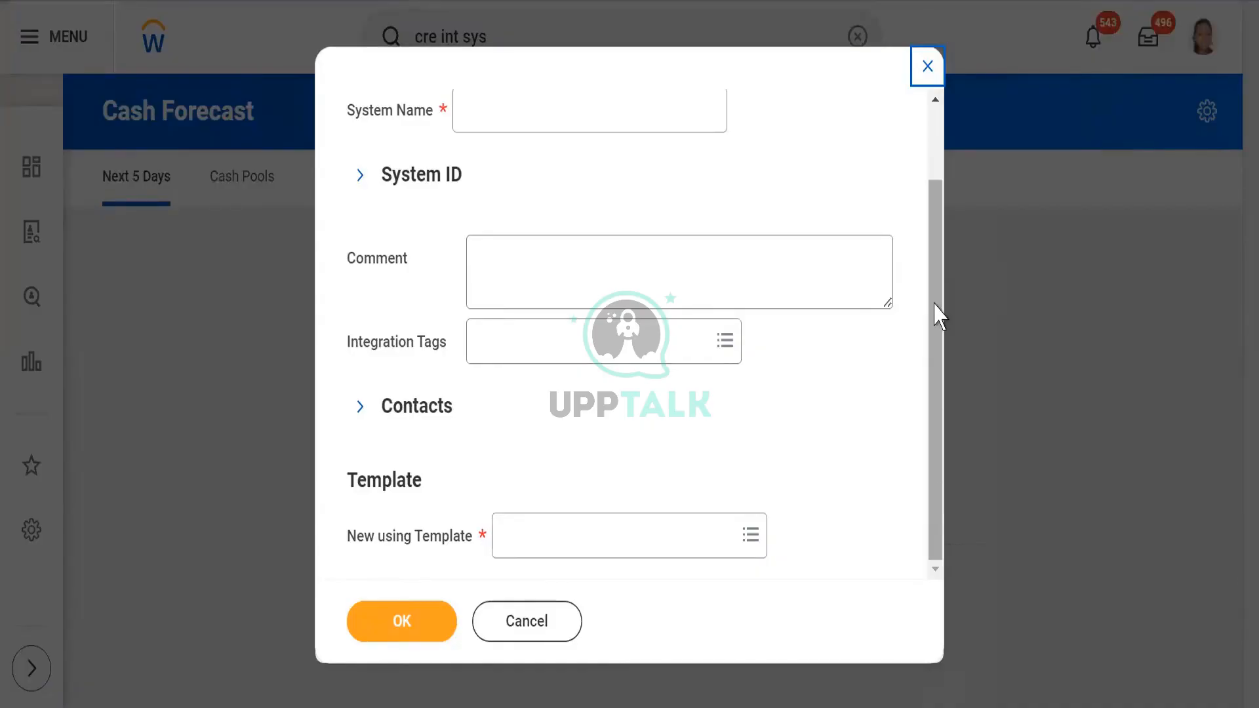
pyautogui.click(934, 232)
pyautogui.moveTo(934, 232); pyautogui.dragTo(928, 90)
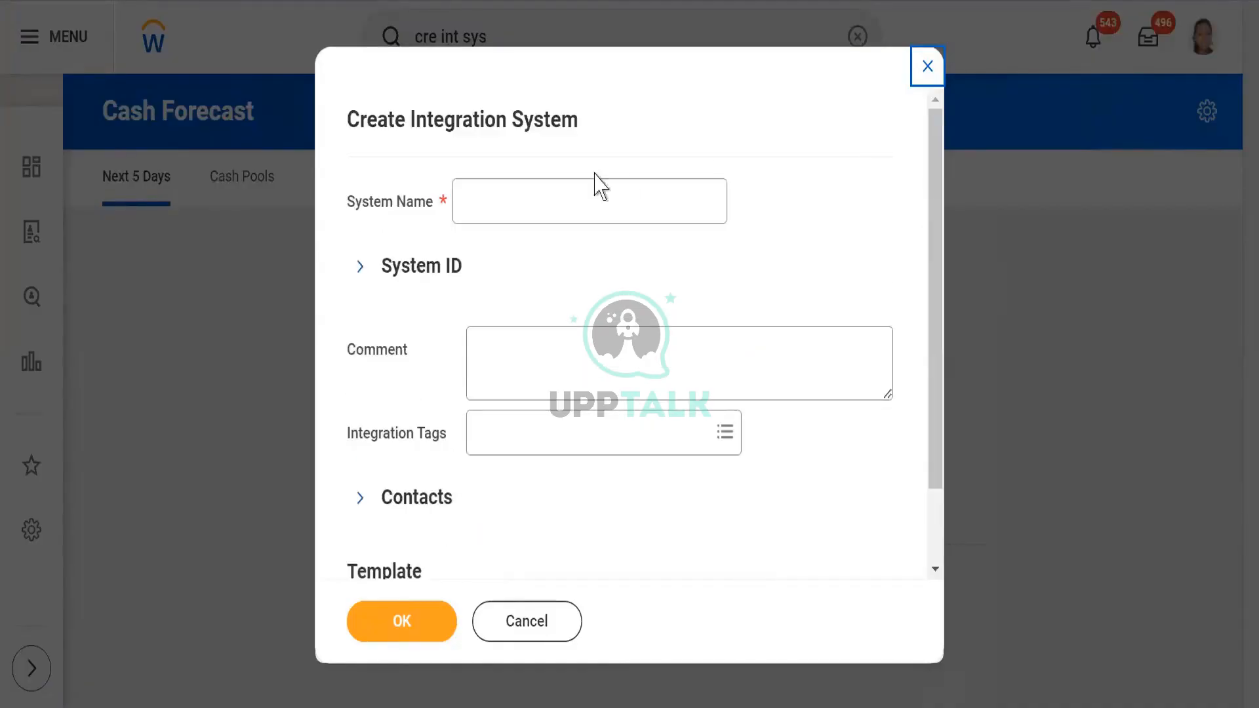
pyautogui.click(529, 203)
pyautogui.write('WD')
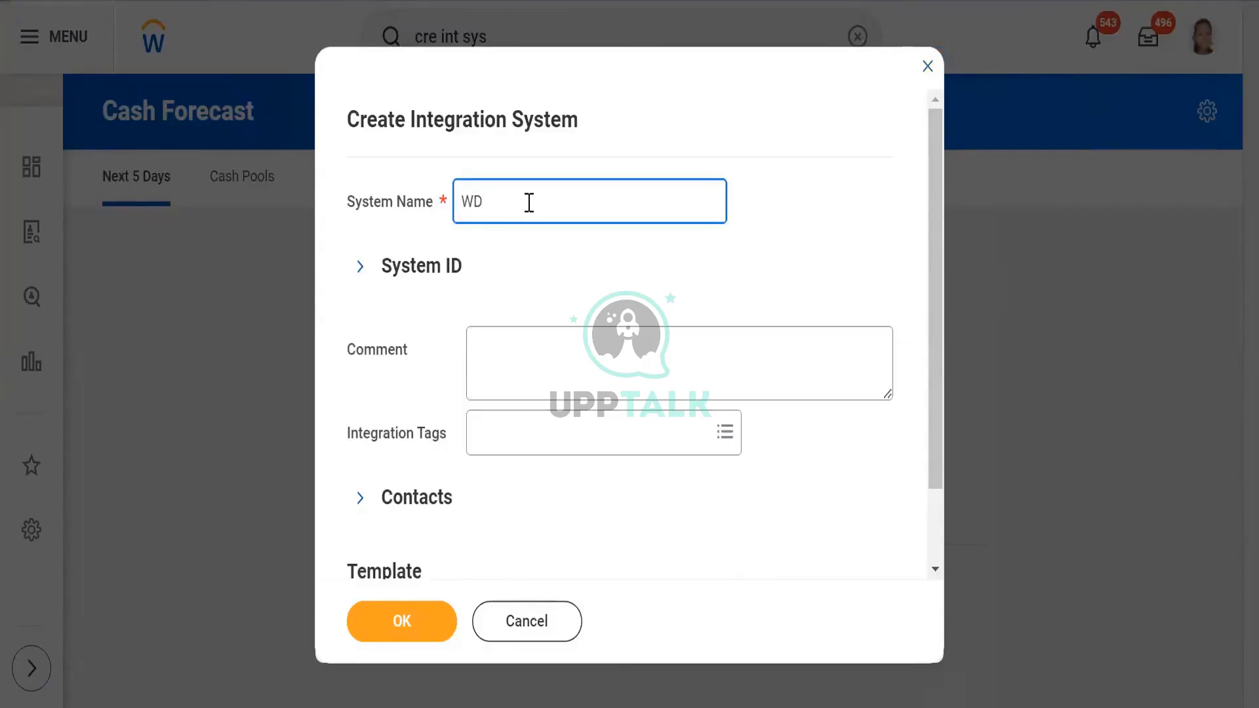
pyautogui.write('I1_CC_CCW')
# - Browse the integration template categories available for the new system's template
pyautogui.moveTo(931, 259); pyautogui.dragTo(936, 322)
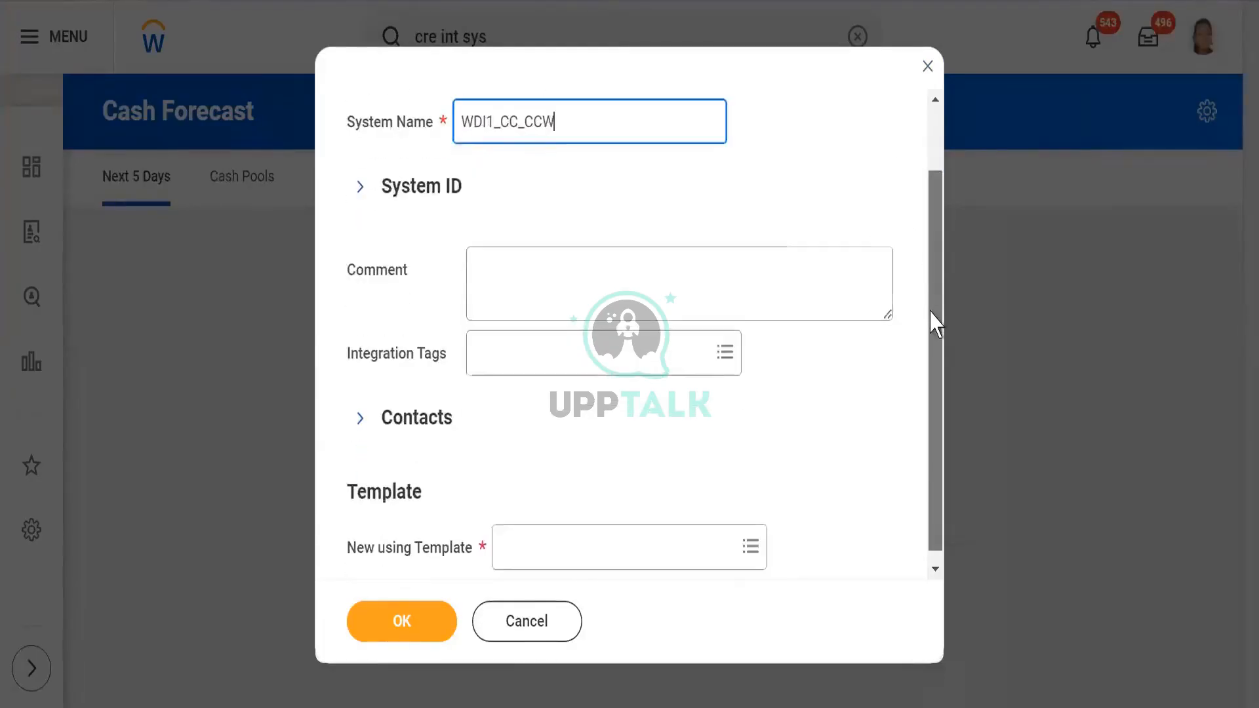
pyautogui.click(482, 257)
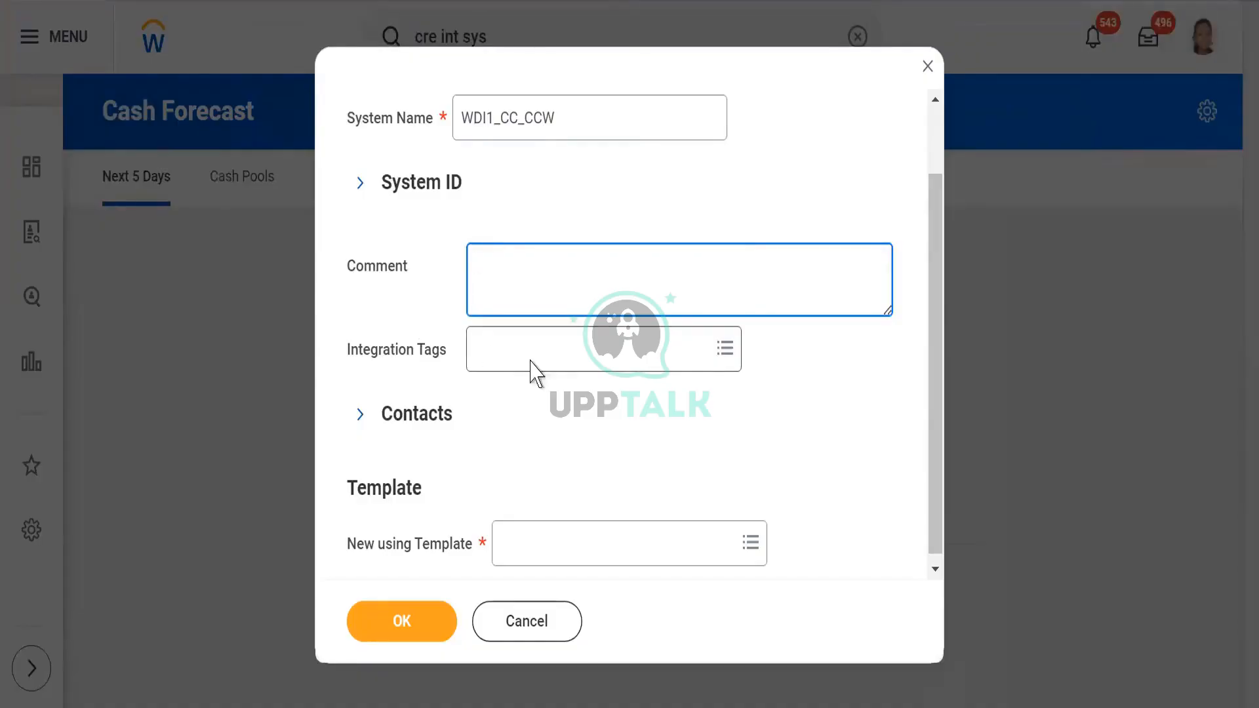
pyautogui.rightClick(935, 365)
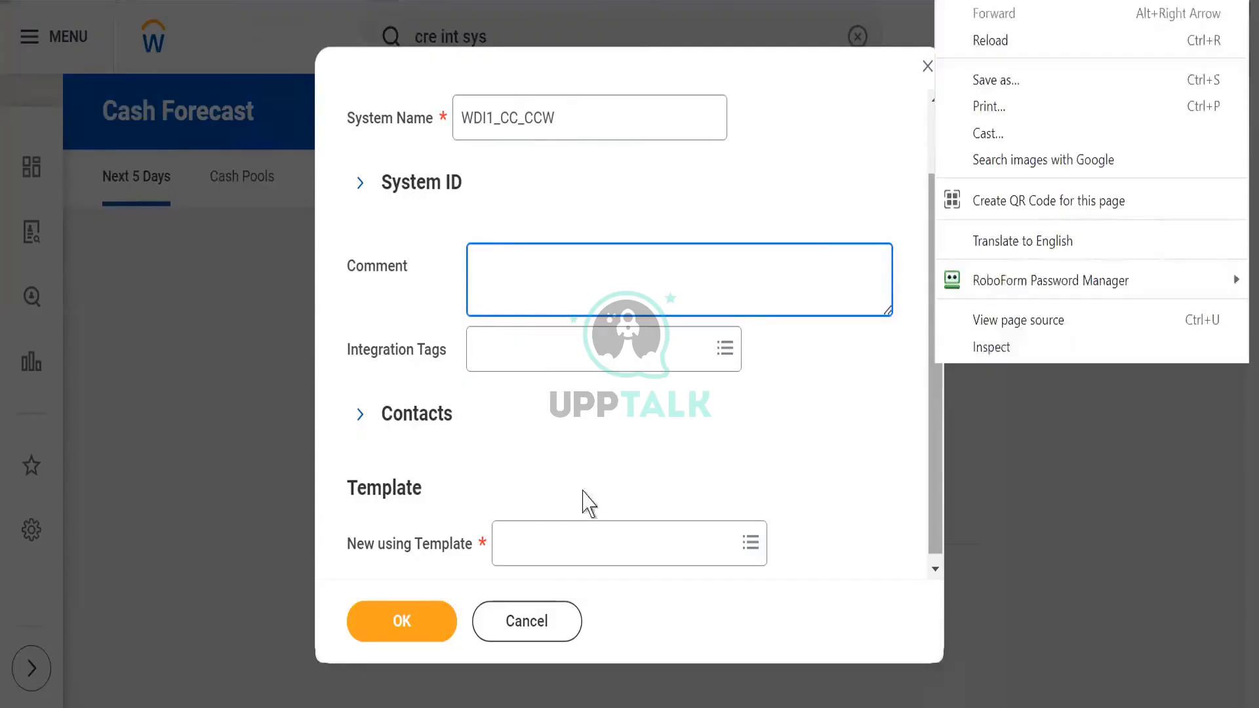
pyautogui.click(548, 545)
pyautogui.click(547, 545)
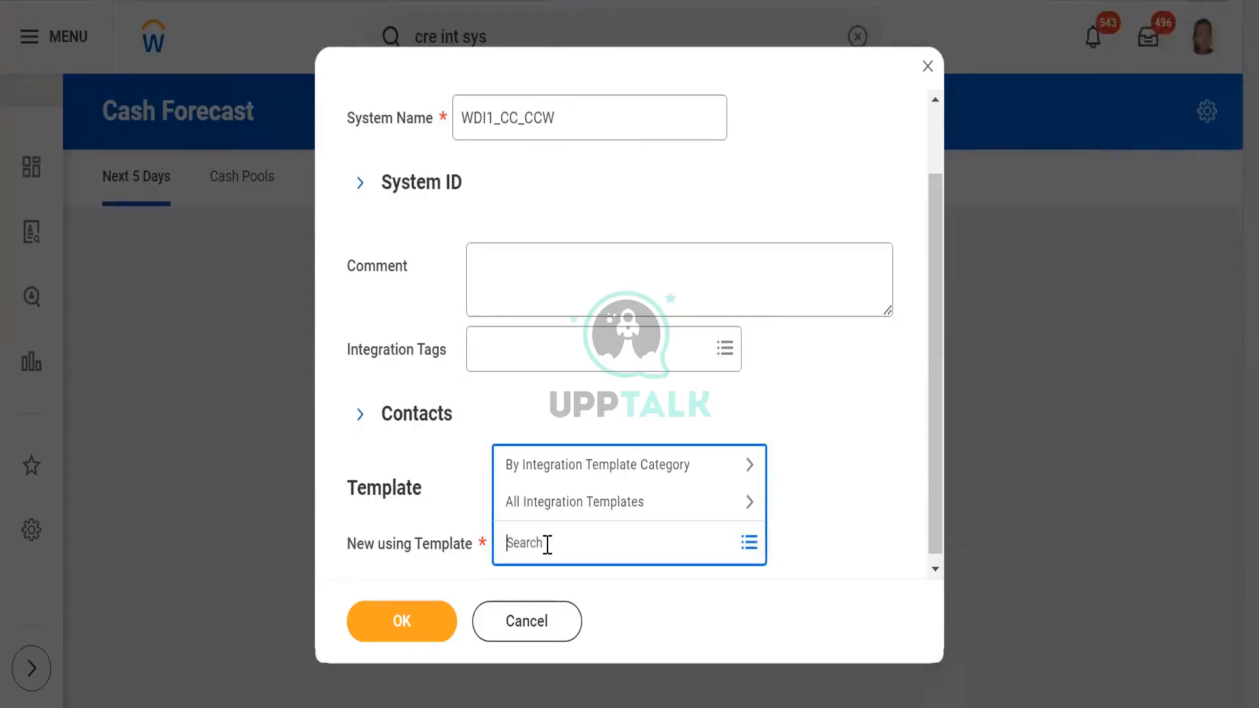
pyautogui.click(538, 466)
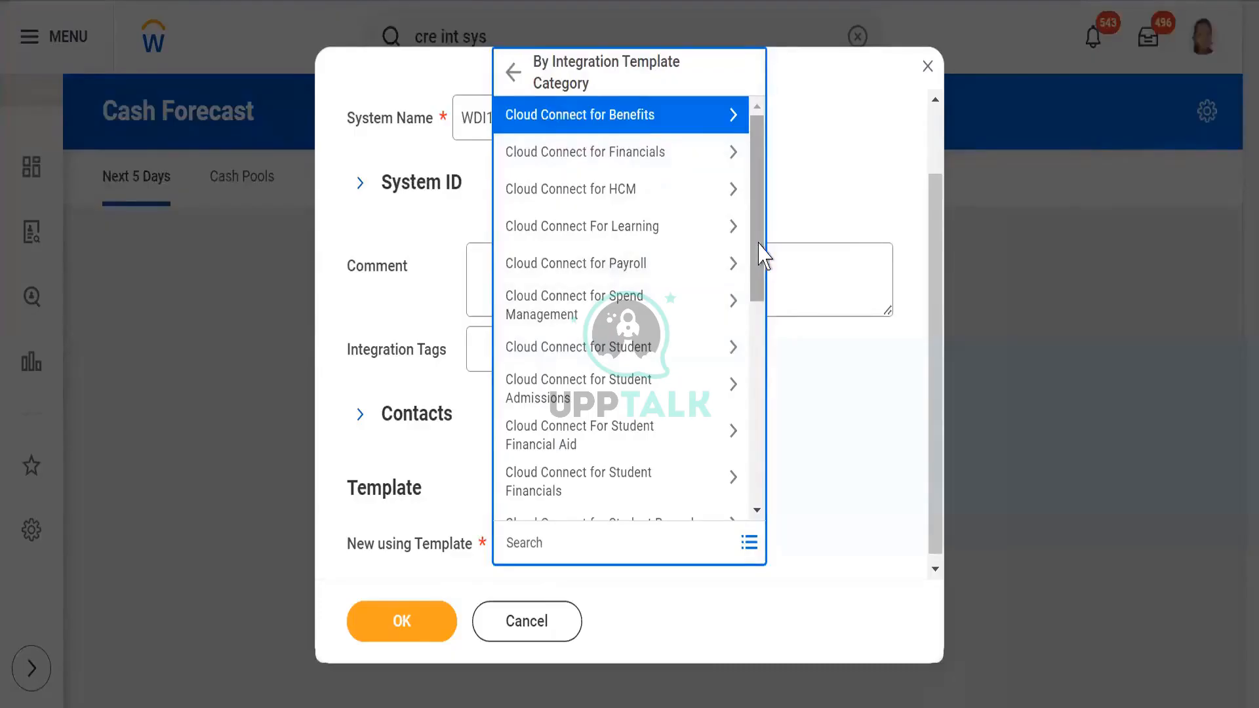
pyautogui.moveTo(761, 256); pyautogui.dragTo(764, 429)
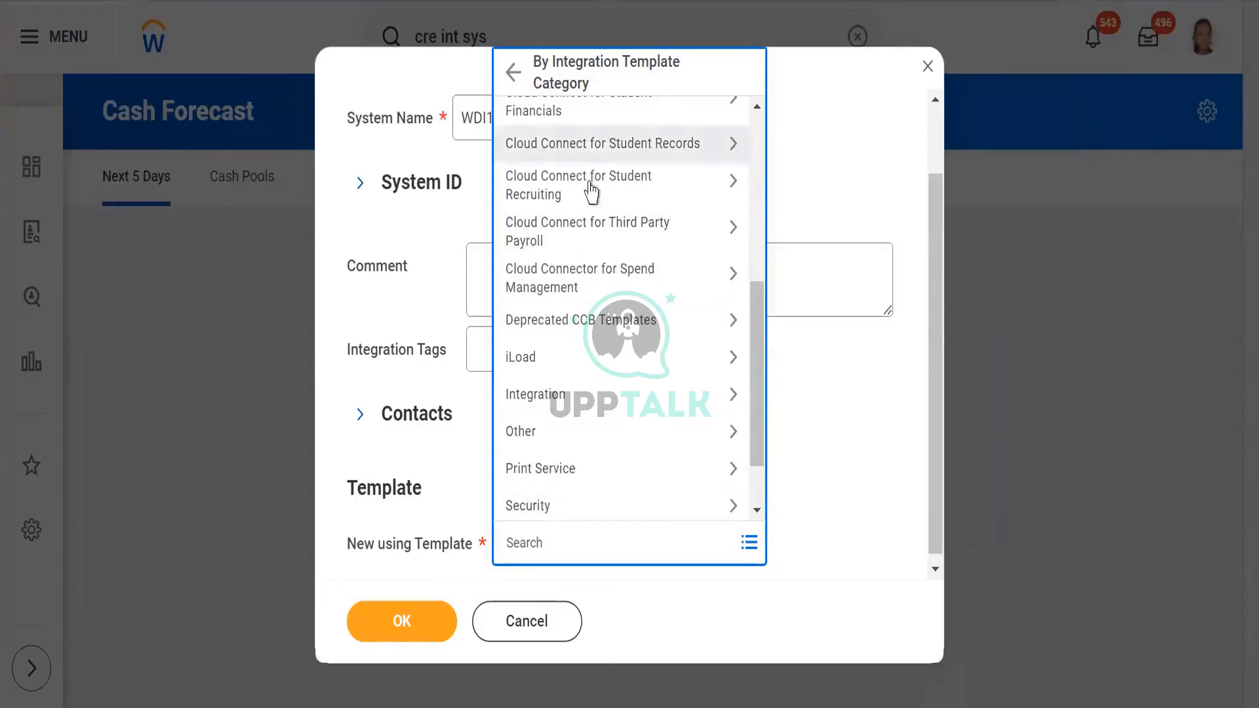
pyautogui.click(856, 378)
# - Search the templates for "core connector worker", choose Core Connector: Worker and submit the new integration system
pyautogui.click(522, 541)
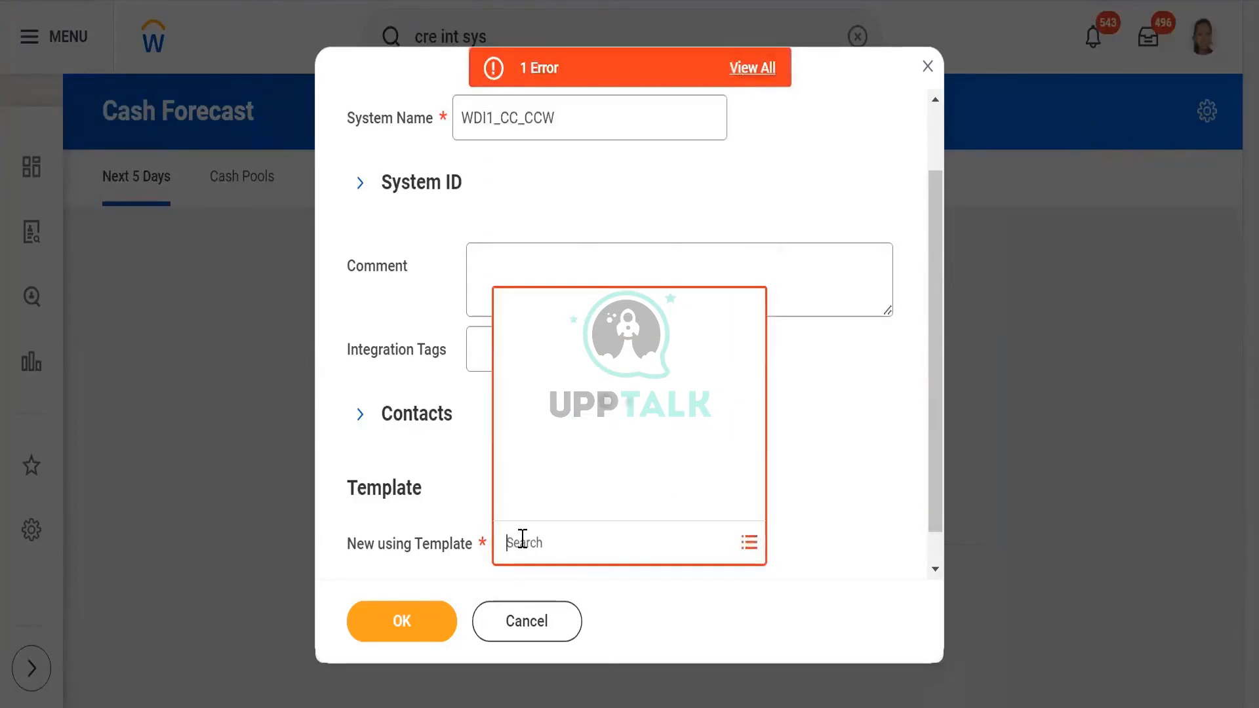
pyautogui.write('core c')
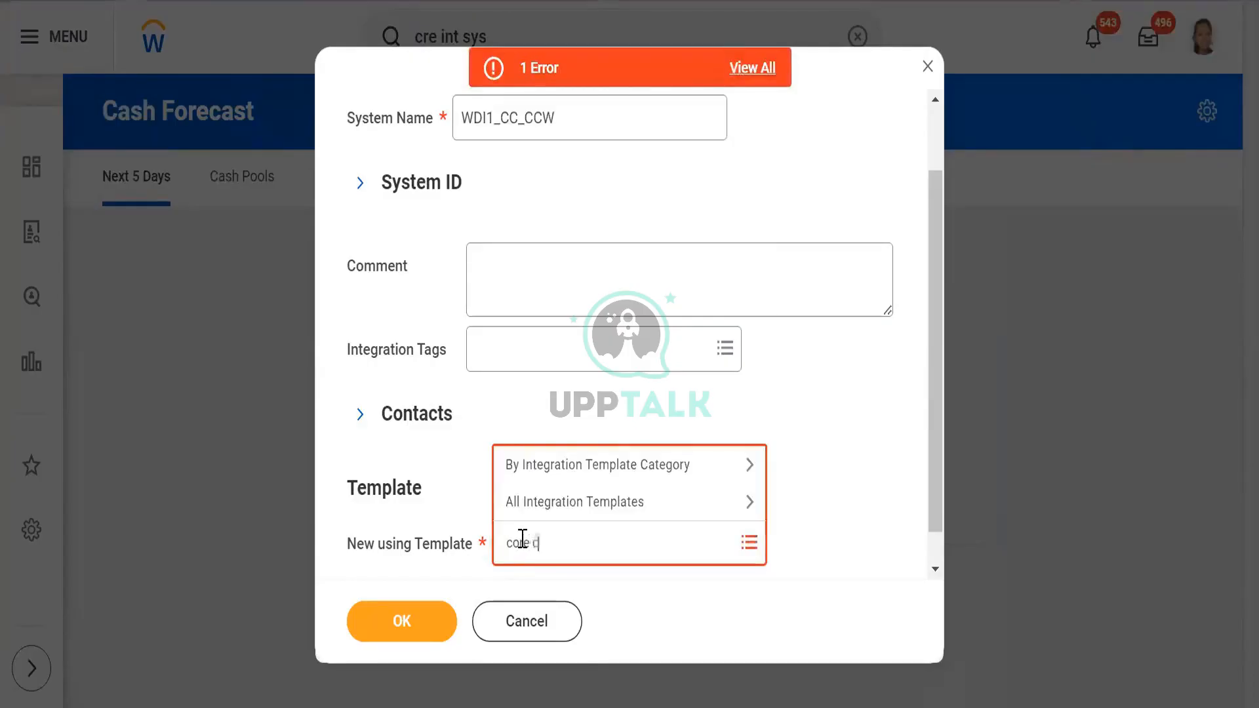
pyautogui.write('onnector worker')
pyautogui.press('Return')
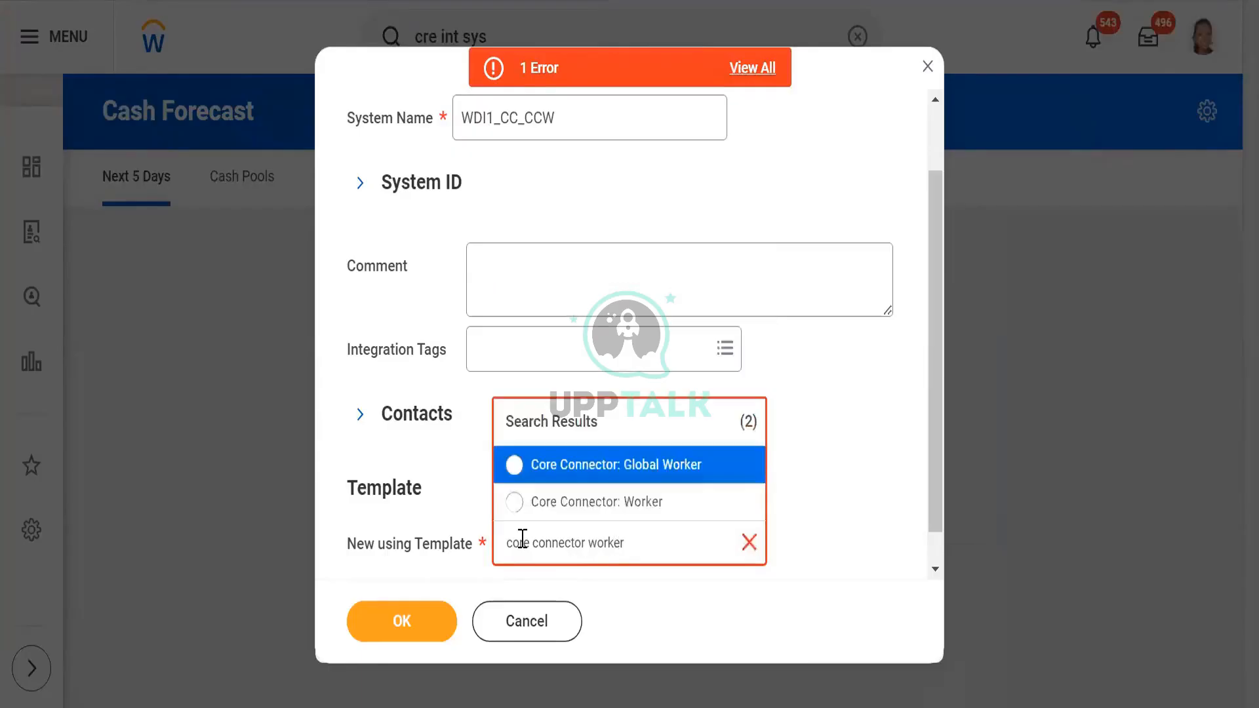
pyautogui.click(516, 503)
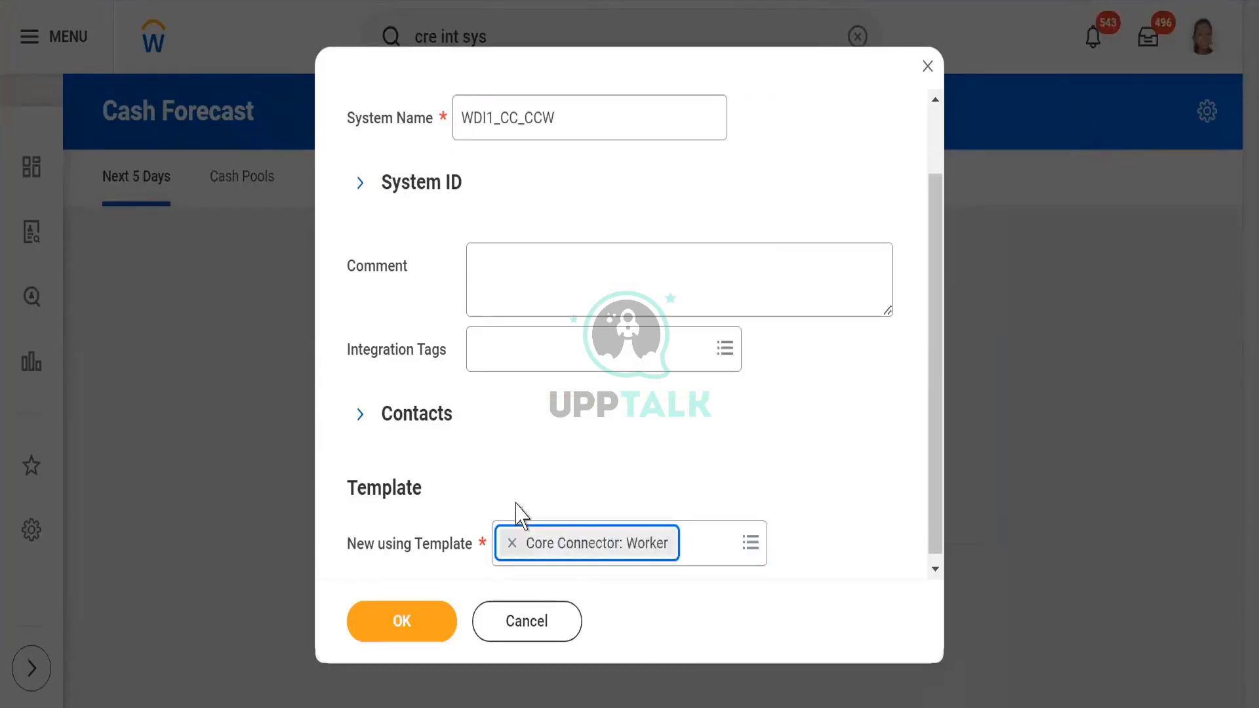
pyautogui.click(890, 434)
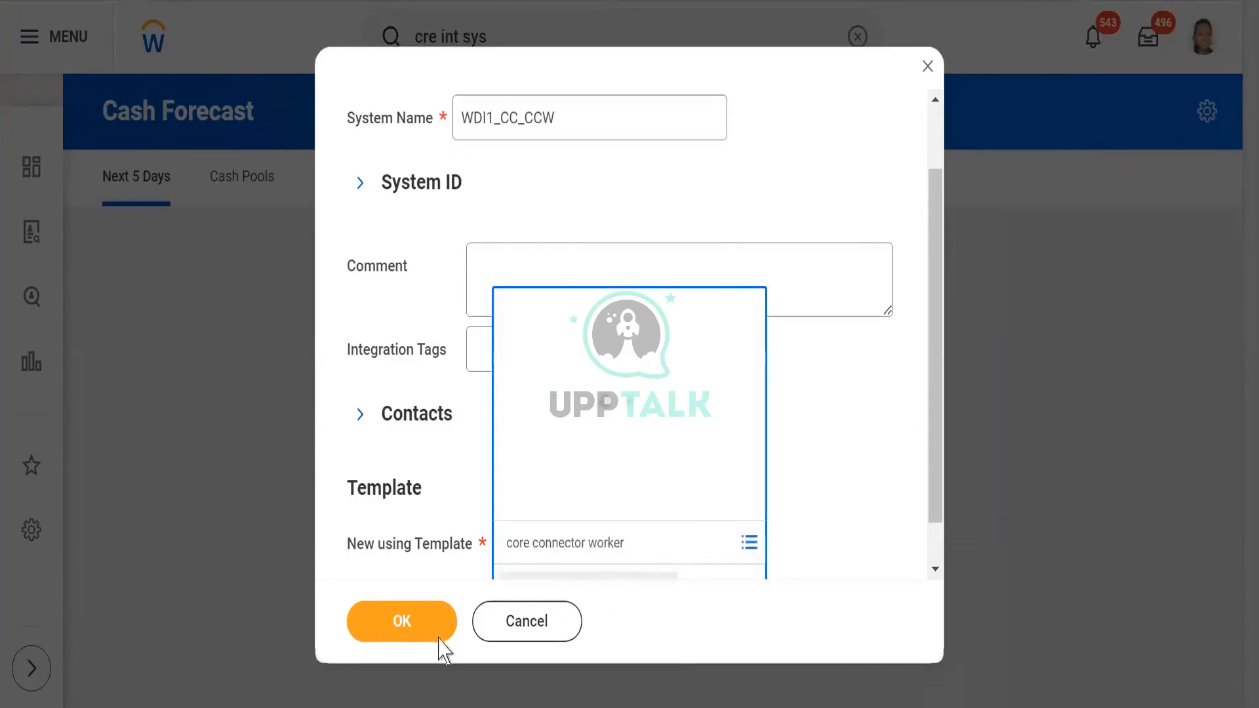
pyautogui.click(400, 633)
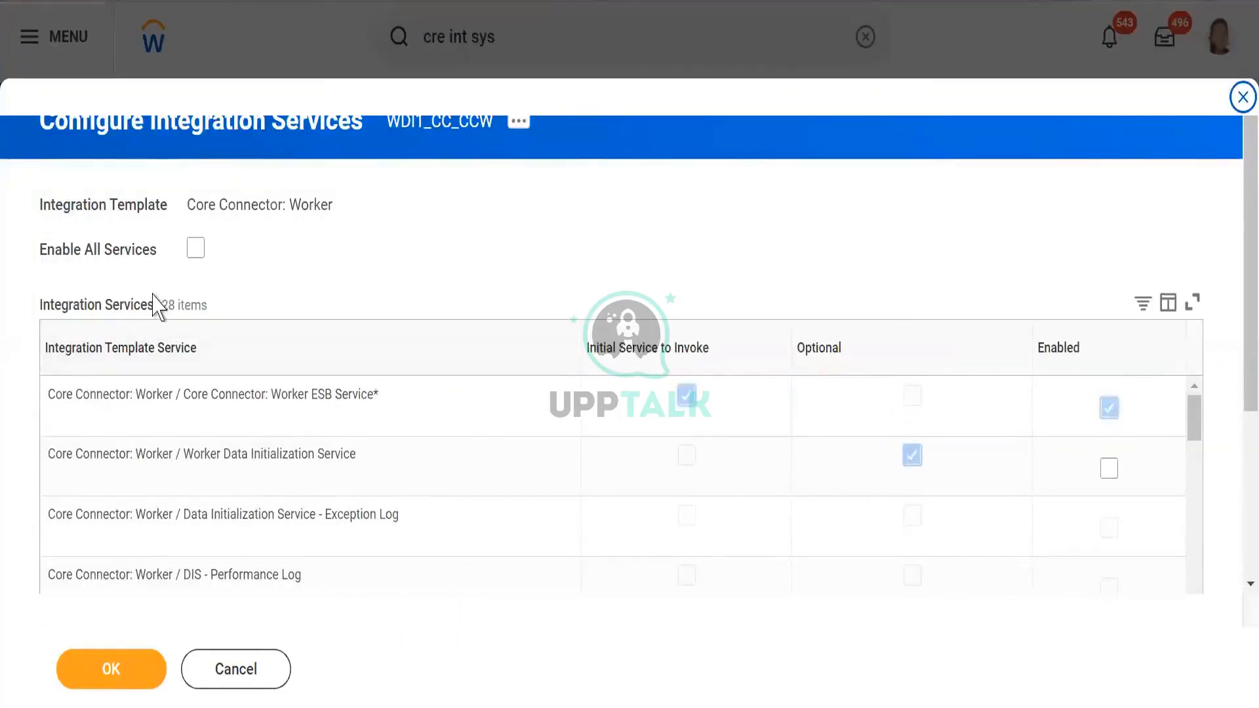
# - Enable the Worker Data Initialization Service among the template's integration services
pyautogui.moveTo(156, 300); pyautogui.dragTo(188, 317)
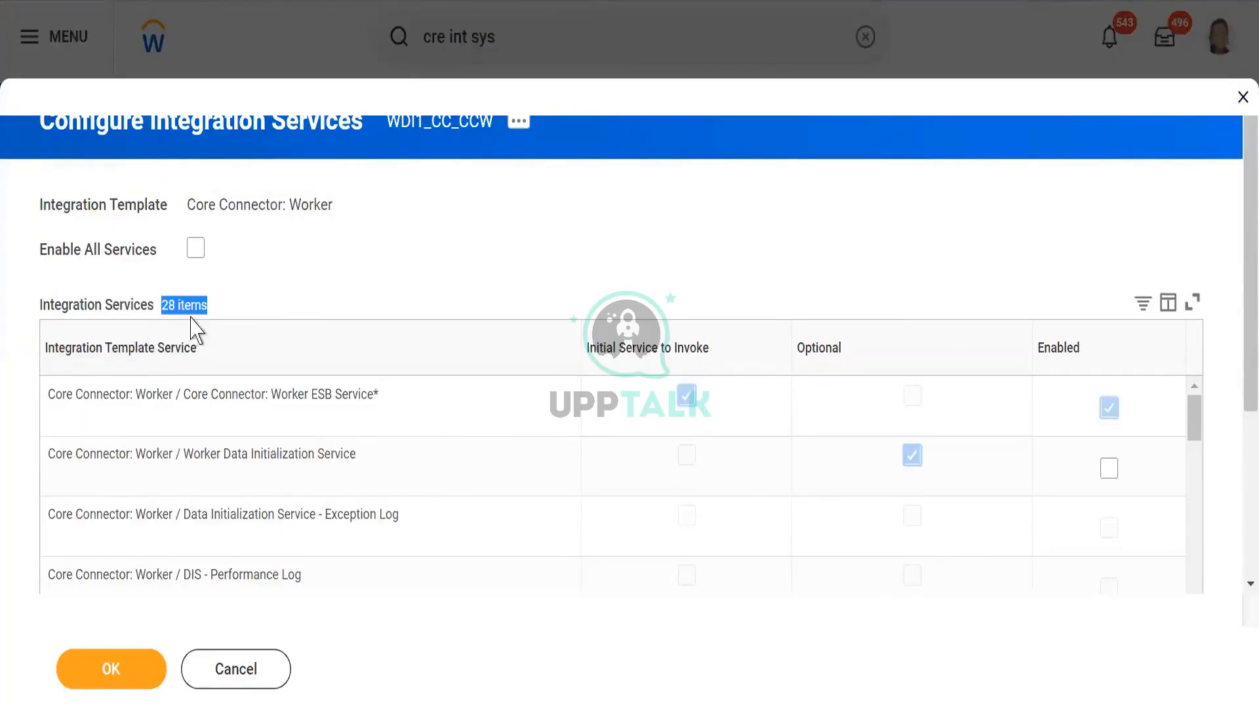
pyautogui.click(261, 277)
pyautogui.scroll(-2, 296, 285)
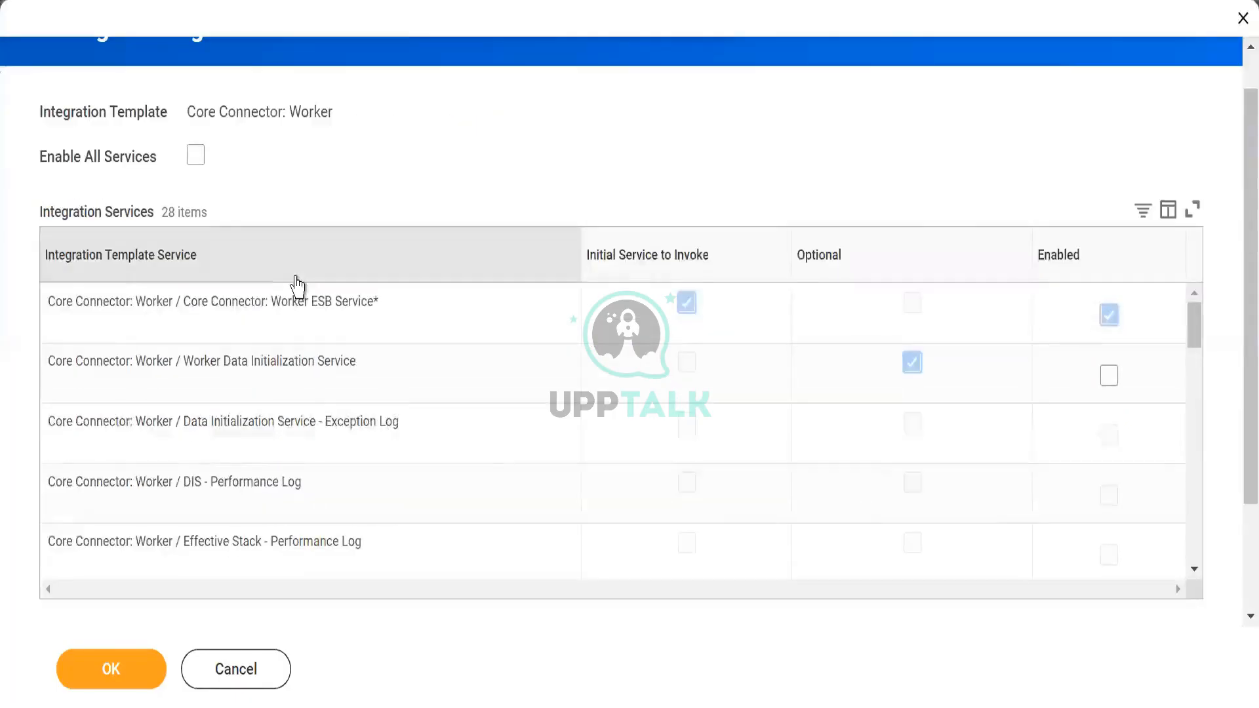
pyautogui.scroll(-2, 296, 282)
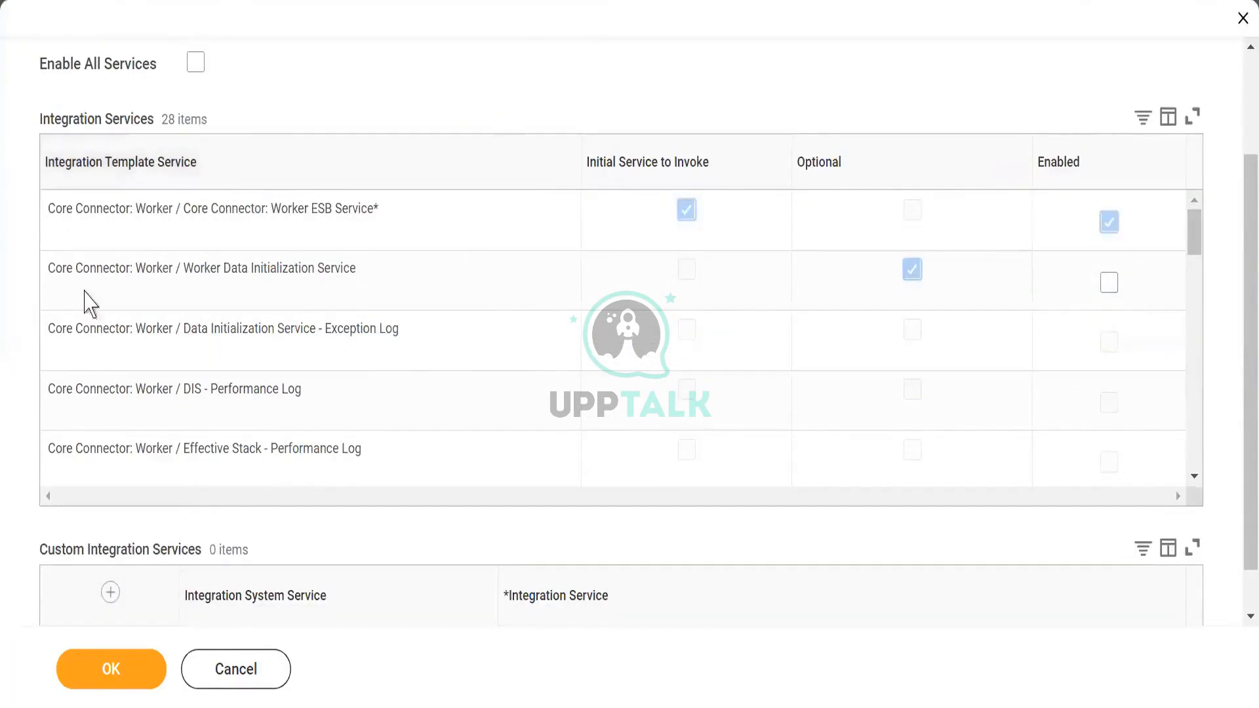
pyautogui.moveTo(76, 211); pyautogui.dragTo(391, 244)
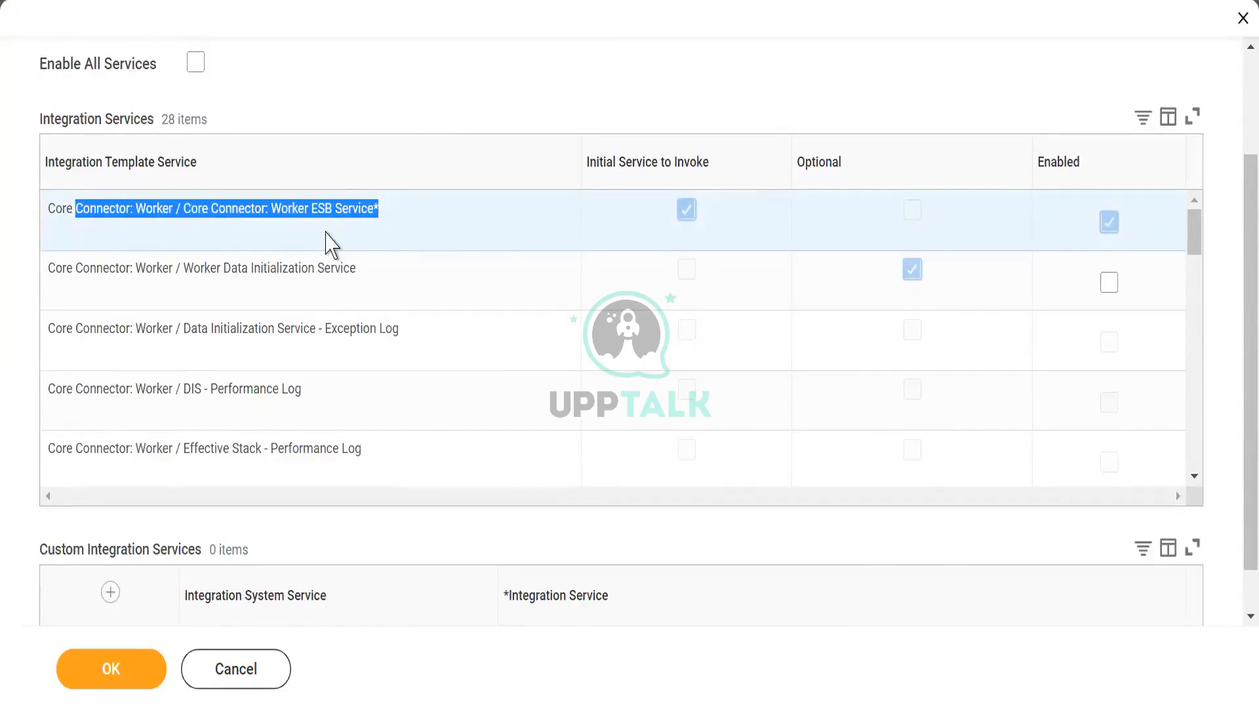
pyautogui.click(331, 244)
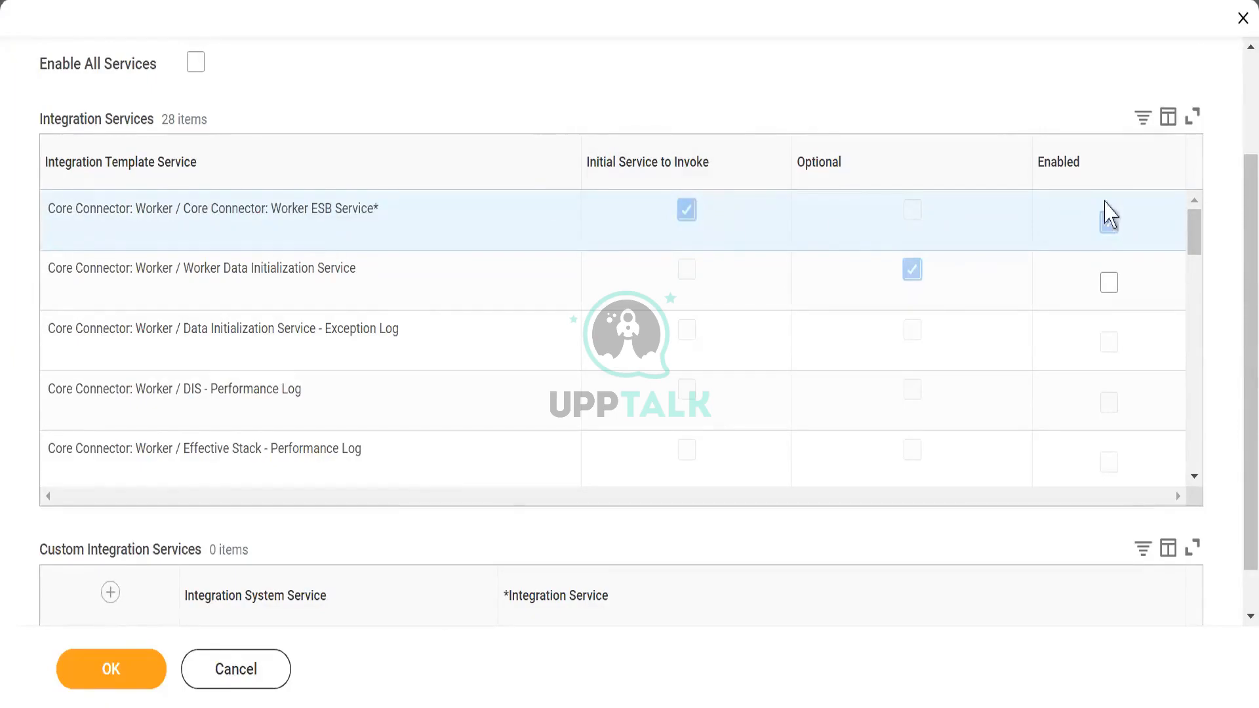
pyautogui.click(1109, 223)
pyautogui.moveTo(221, 263); pyautogui.dragTo(365, 273)
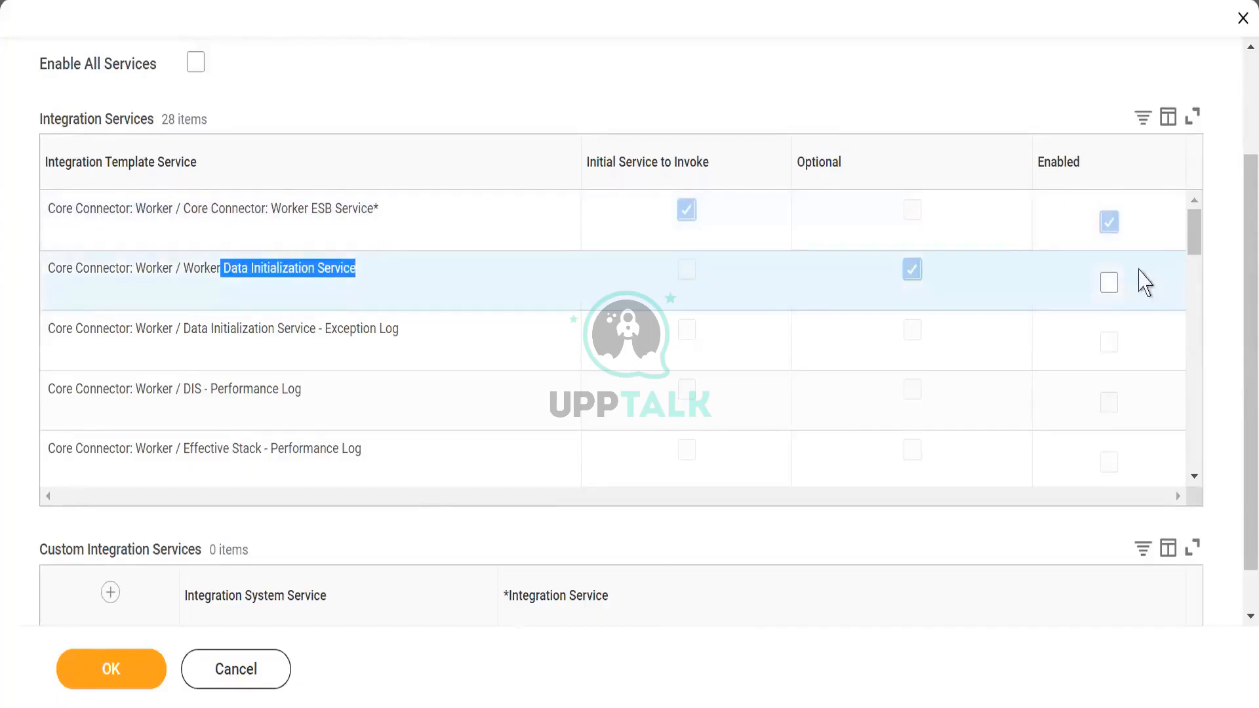
pyautogui.click(1107, 285)
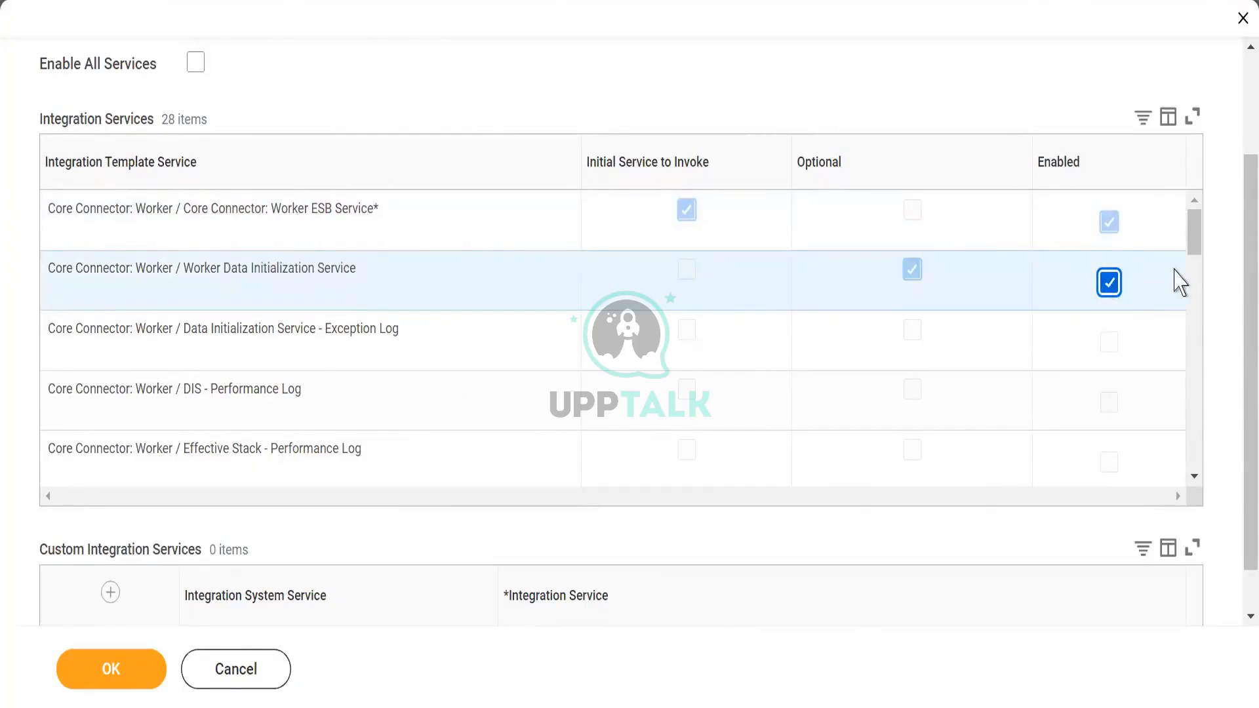
# - Review the template's integration services from the exception and performance logs through the integration maps to the optional services
pyautogui.scroll(-1, 1198, 238)
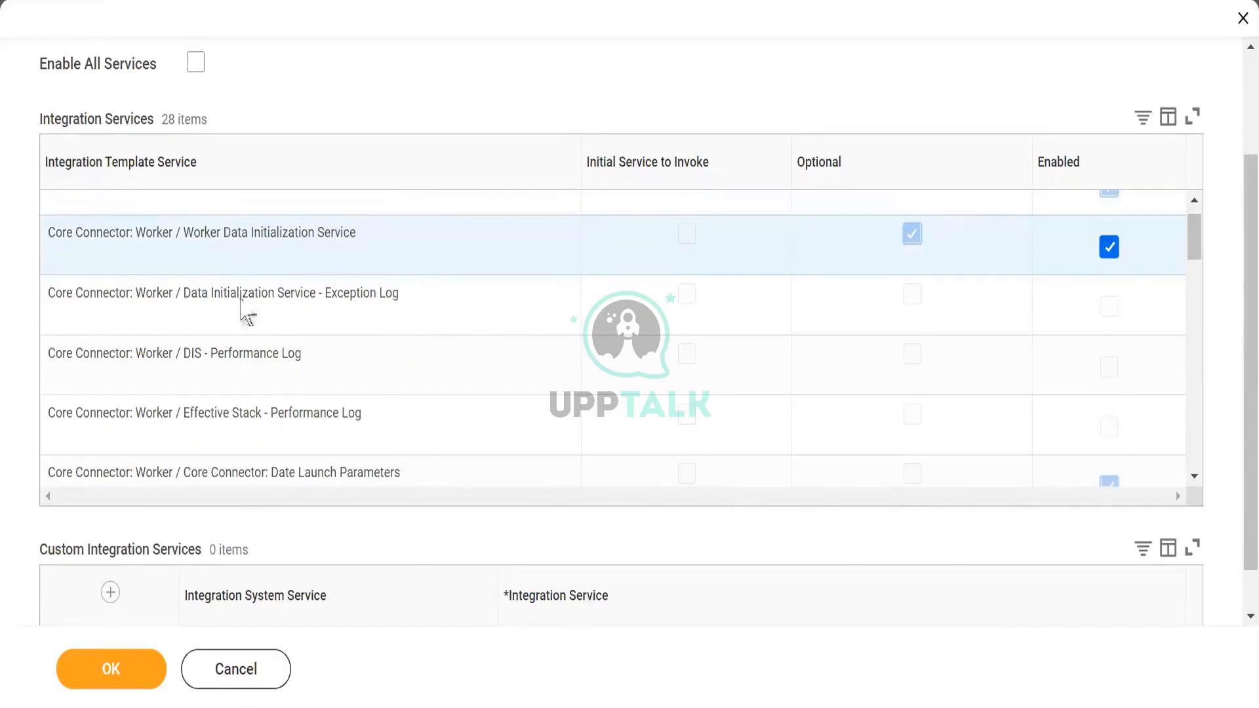
pyautogui.moveTo(381, 293); pyautogui.dragTo(450, 287)
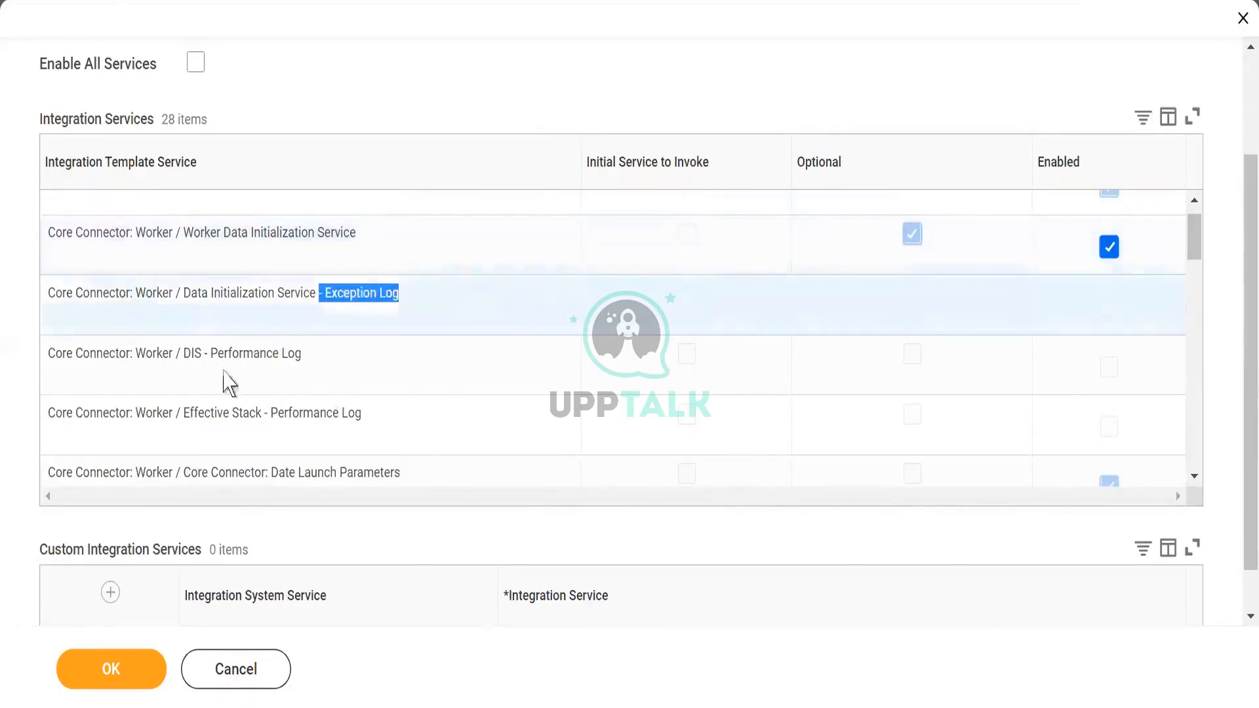
pyautogui.moveTo(217, 354); pyautogui.dragTo(359, 348)
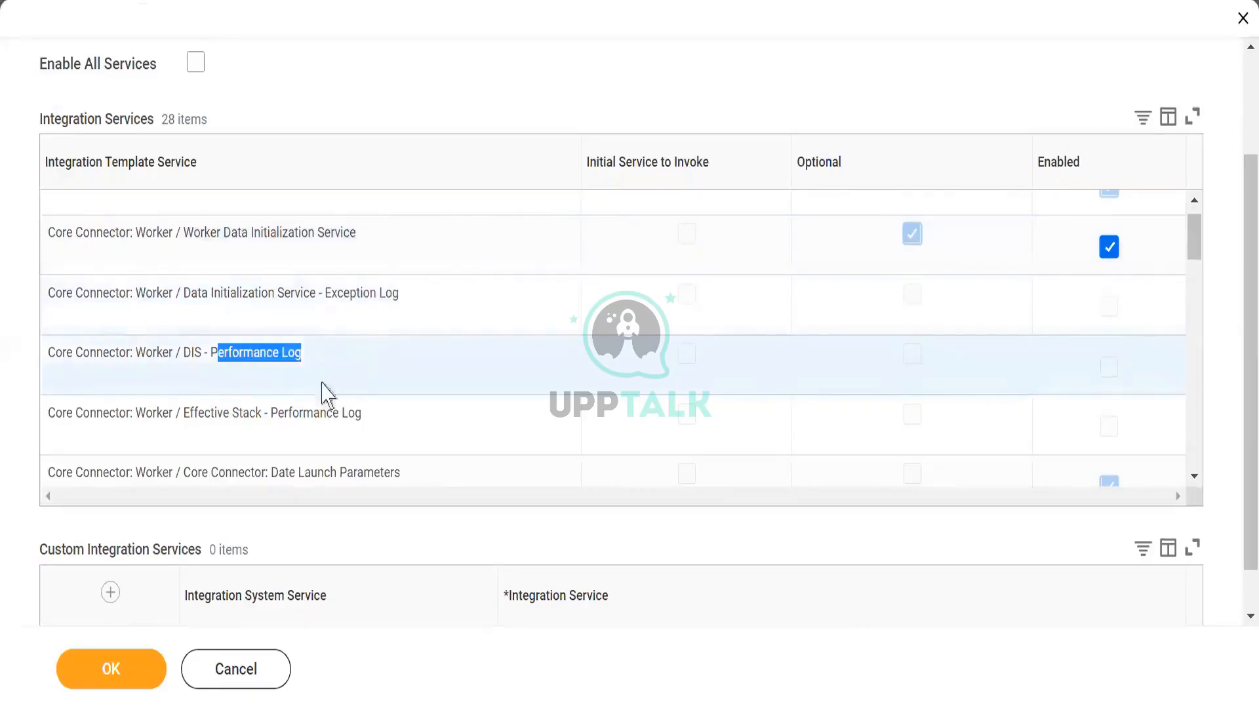
pyautogui.moveTo(237, 411); pyautogui.dragTo(374, 422)
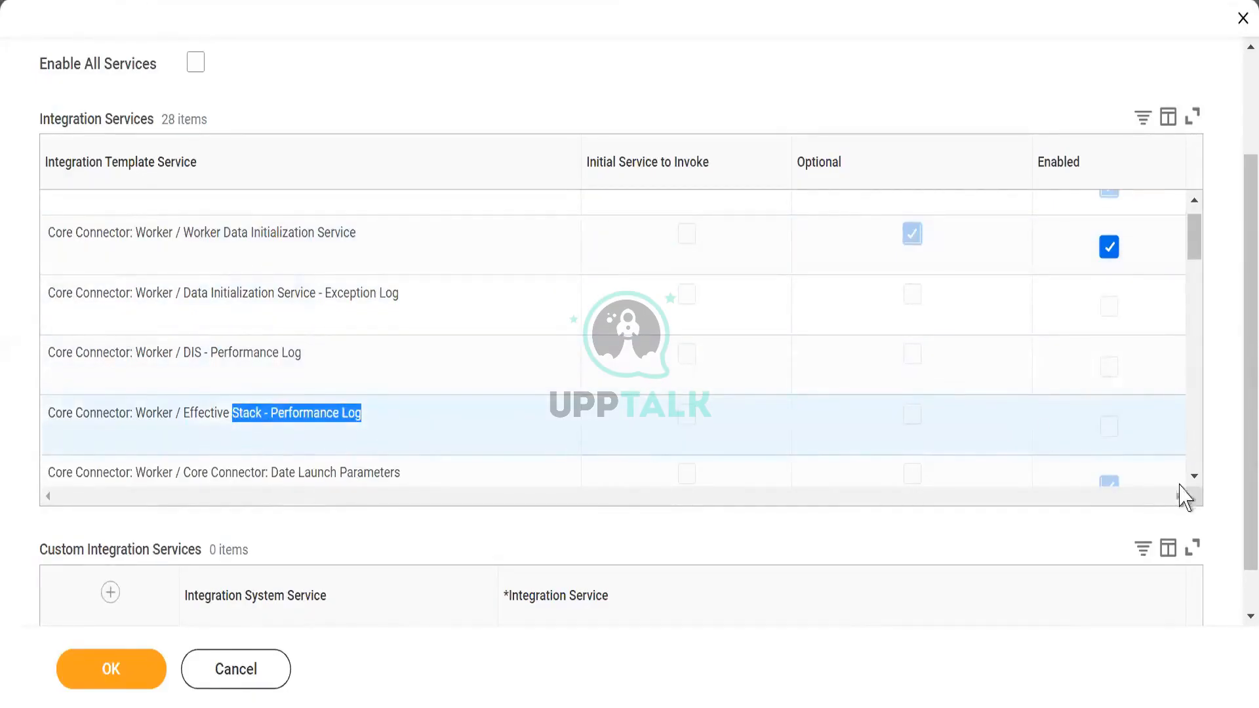
pyautogui.click(1193, 478)
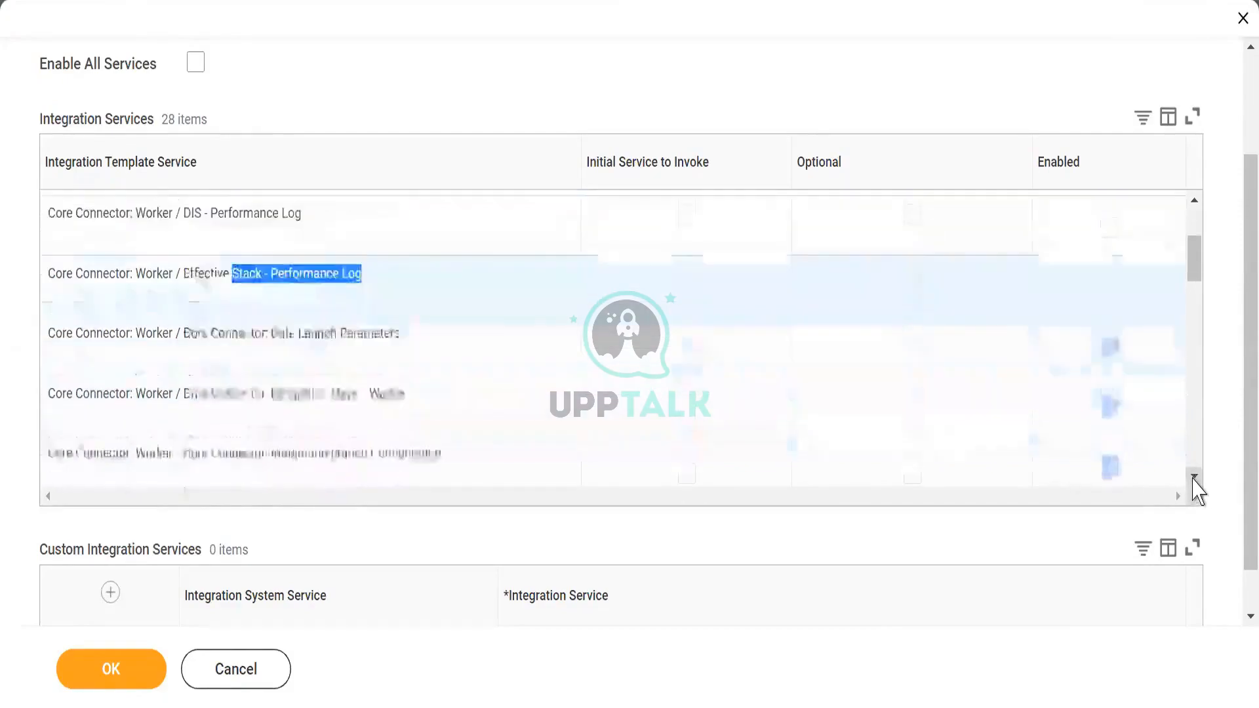
pyautogui.click(1194, 478)
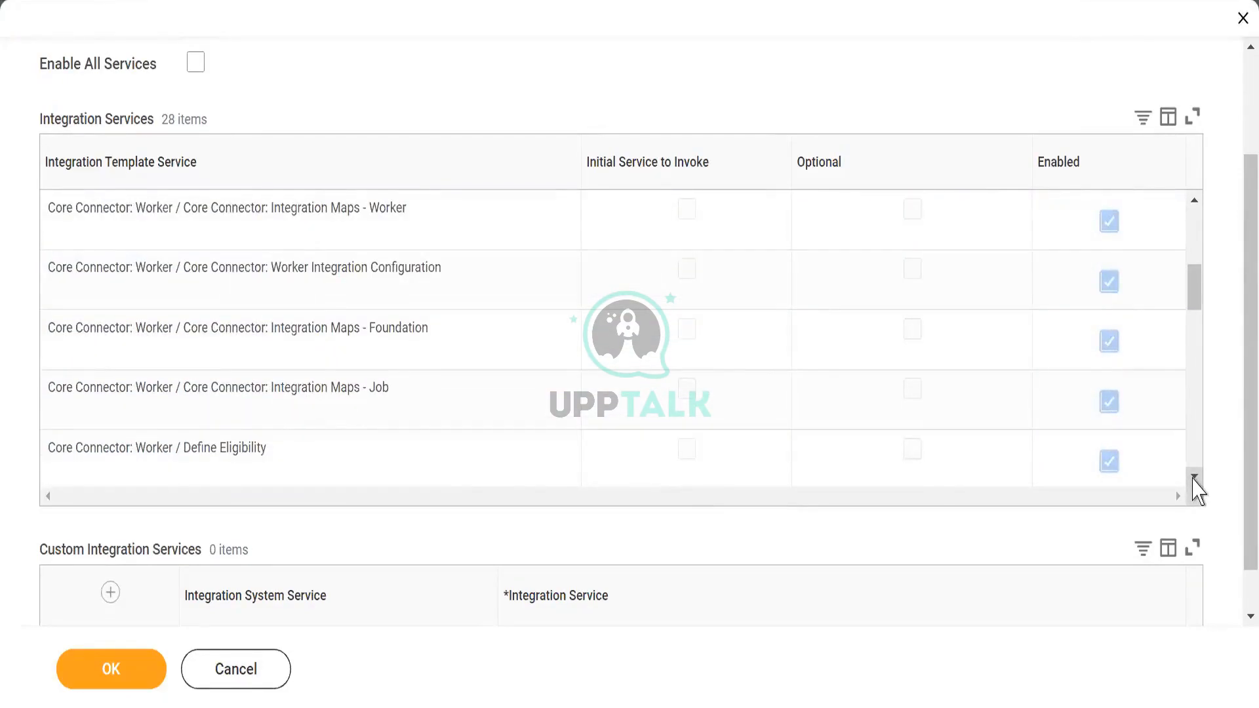
pyautogui.click(1193, 478)
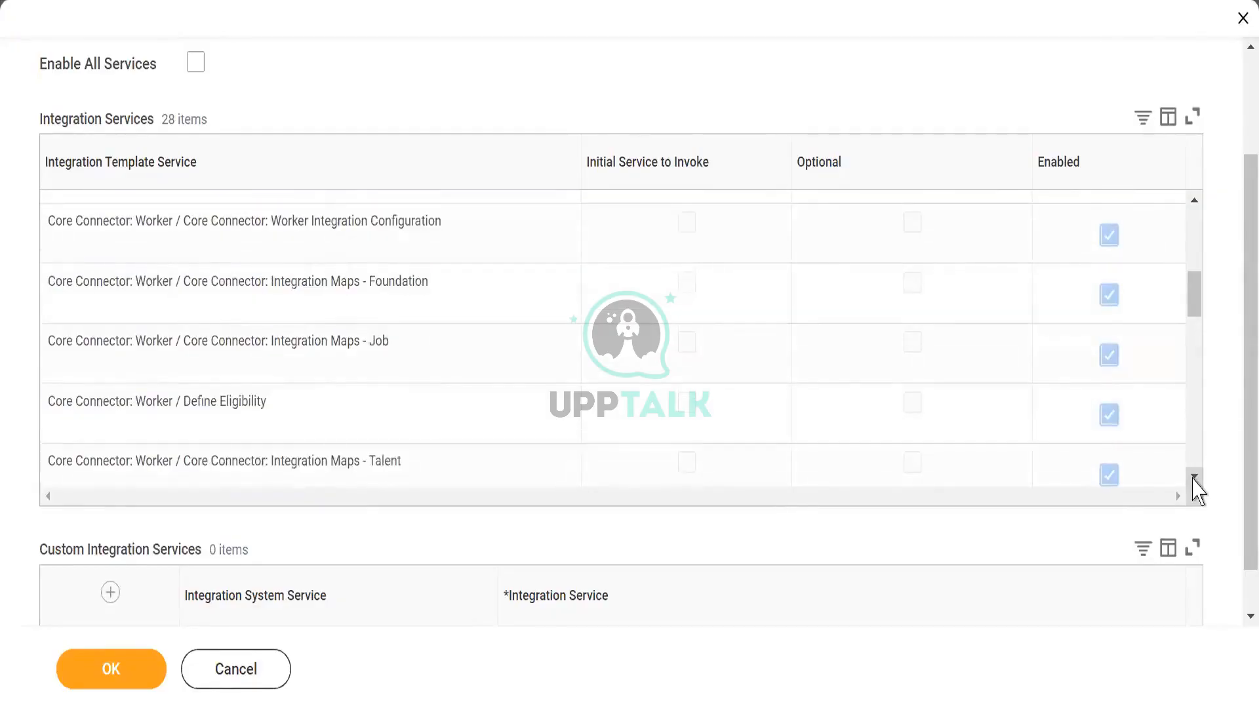
pyautogui.click(1194, 478)
pyautogui.click(1194, 478)
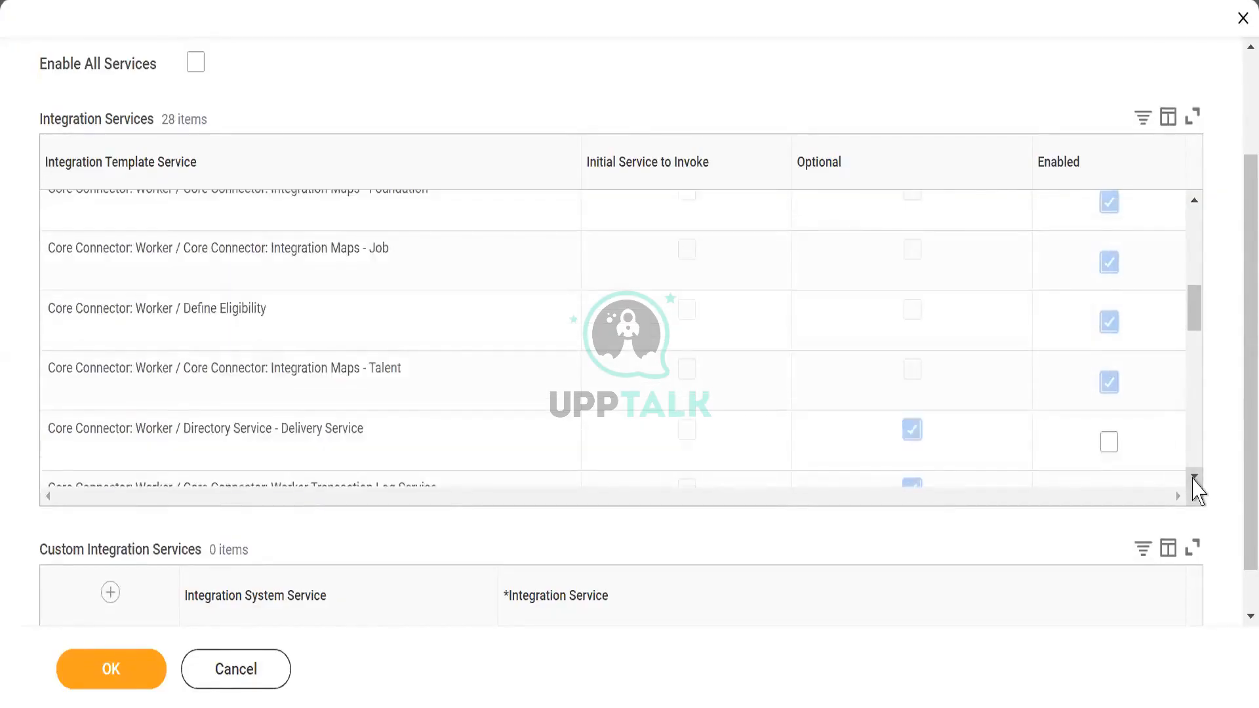
pyautogui.click(1194, 478)
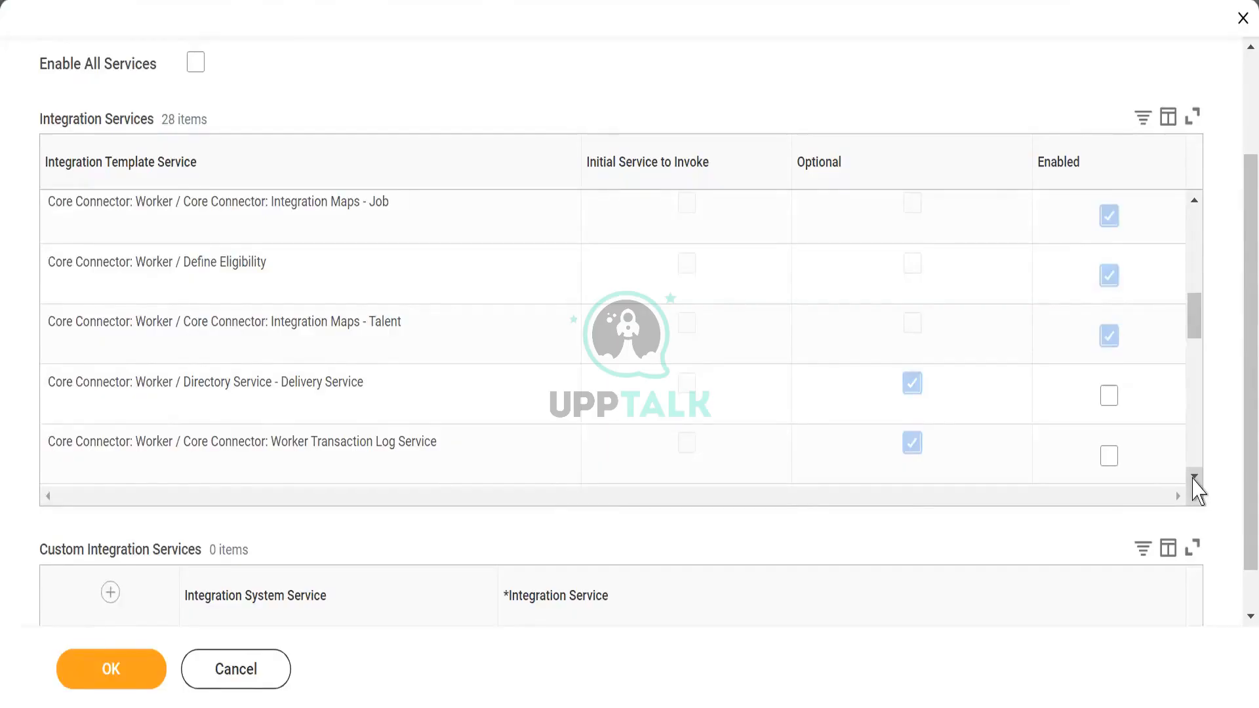
pyautogui.click(1194, 478)
pyautogui.click(1194, 478)
pyautogui.click(1193, 478)
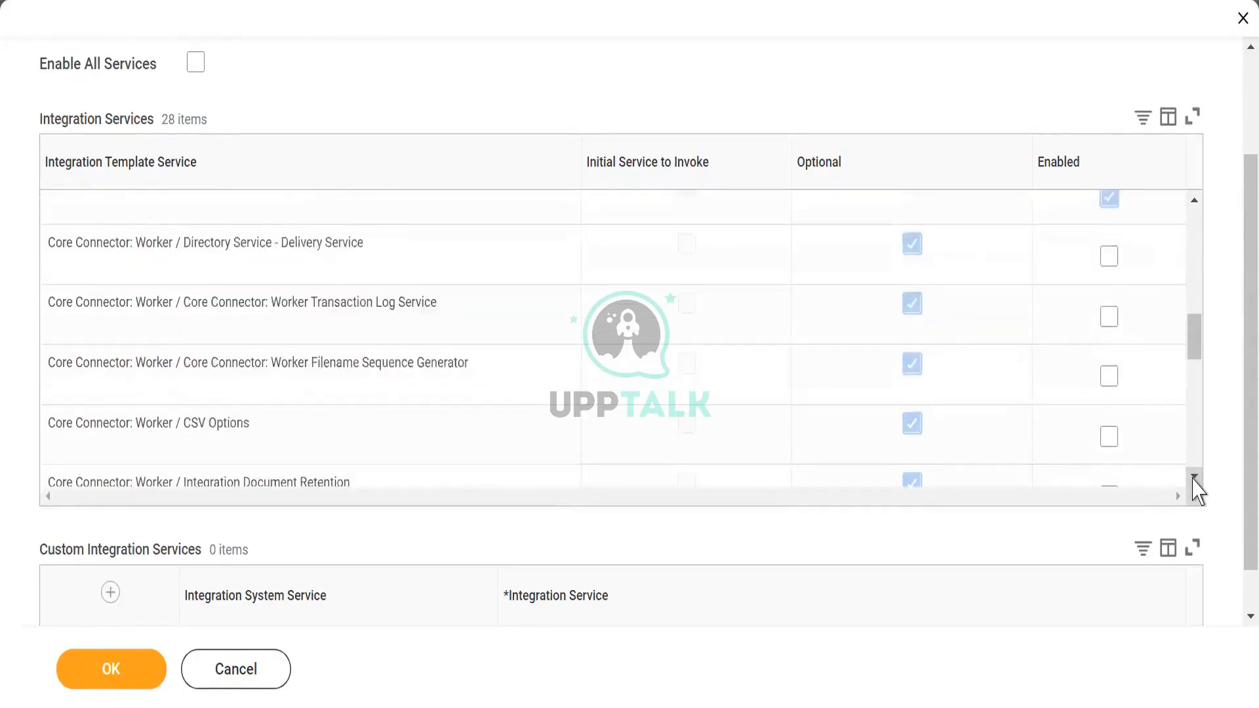
pyautogui.click(1193, 478)
pyautogui.click(1194, 478)
pyautogui.click(1194, 478)
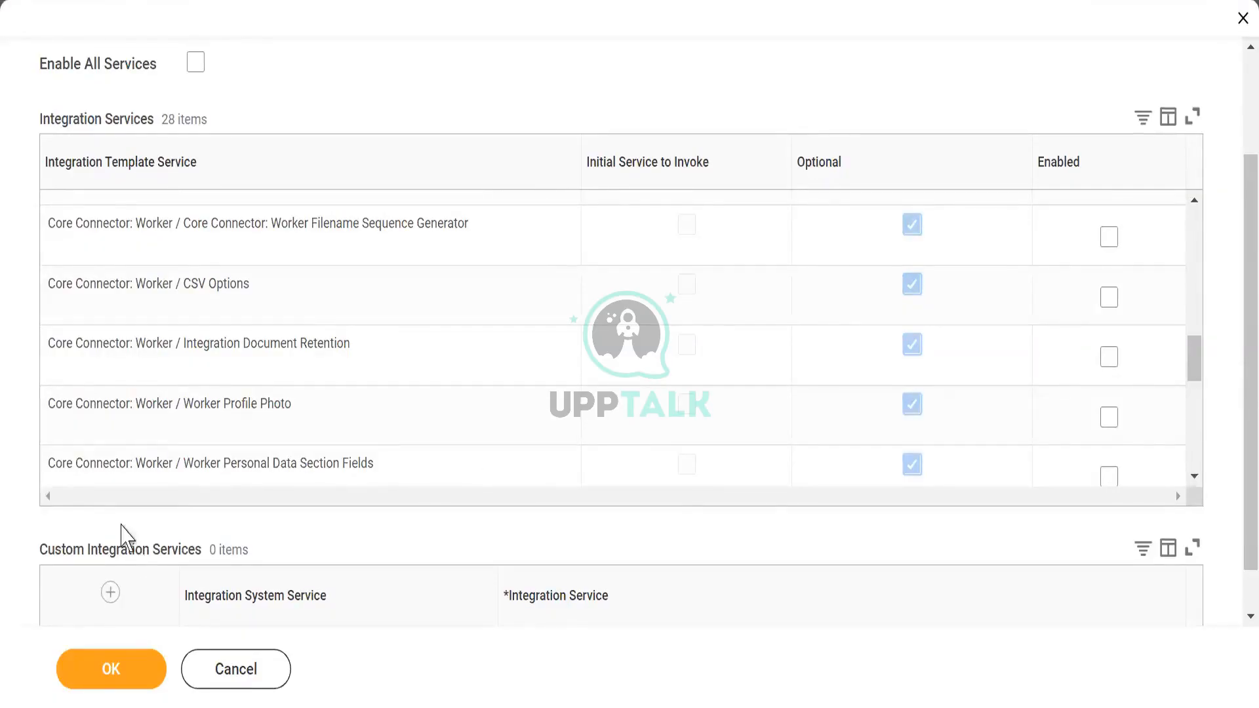
# - Enable Worker Profile Photo and the Worker Personal, Status and Position Data Section Fields services
pyautogui.moveTo(178, 406); pyautogui.dragTo(301, 424)
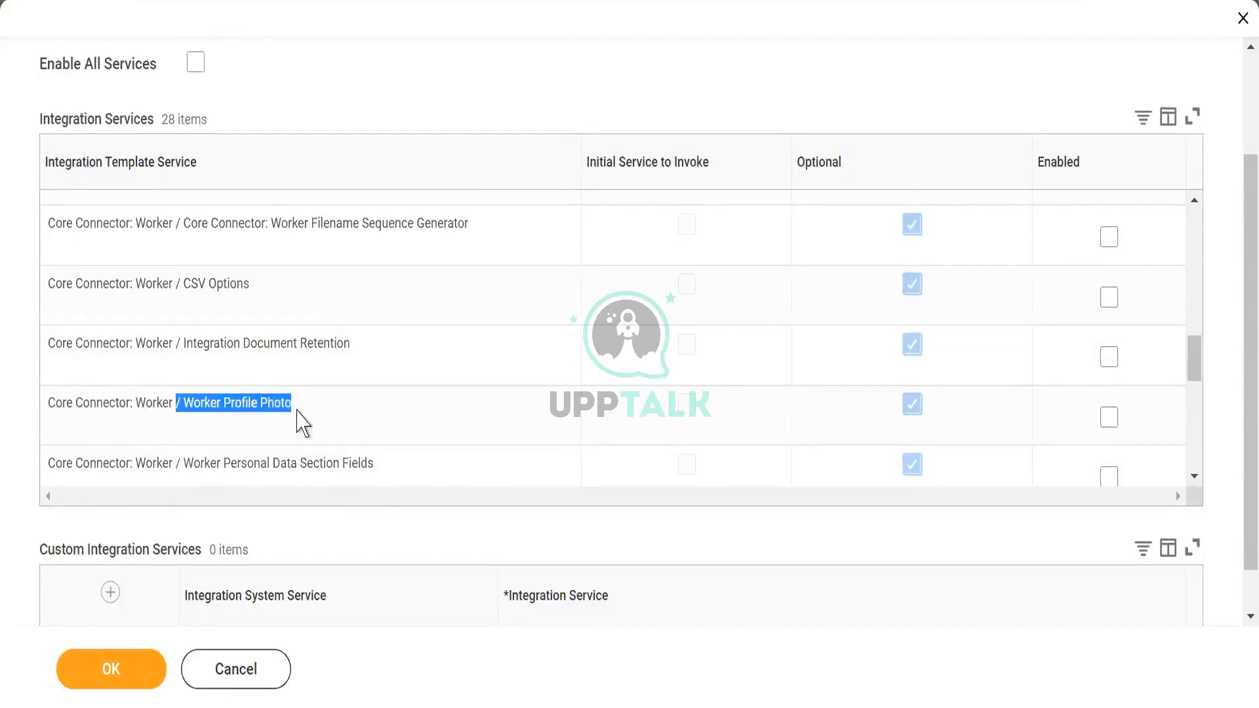
pyautogui.click(1109, 417)
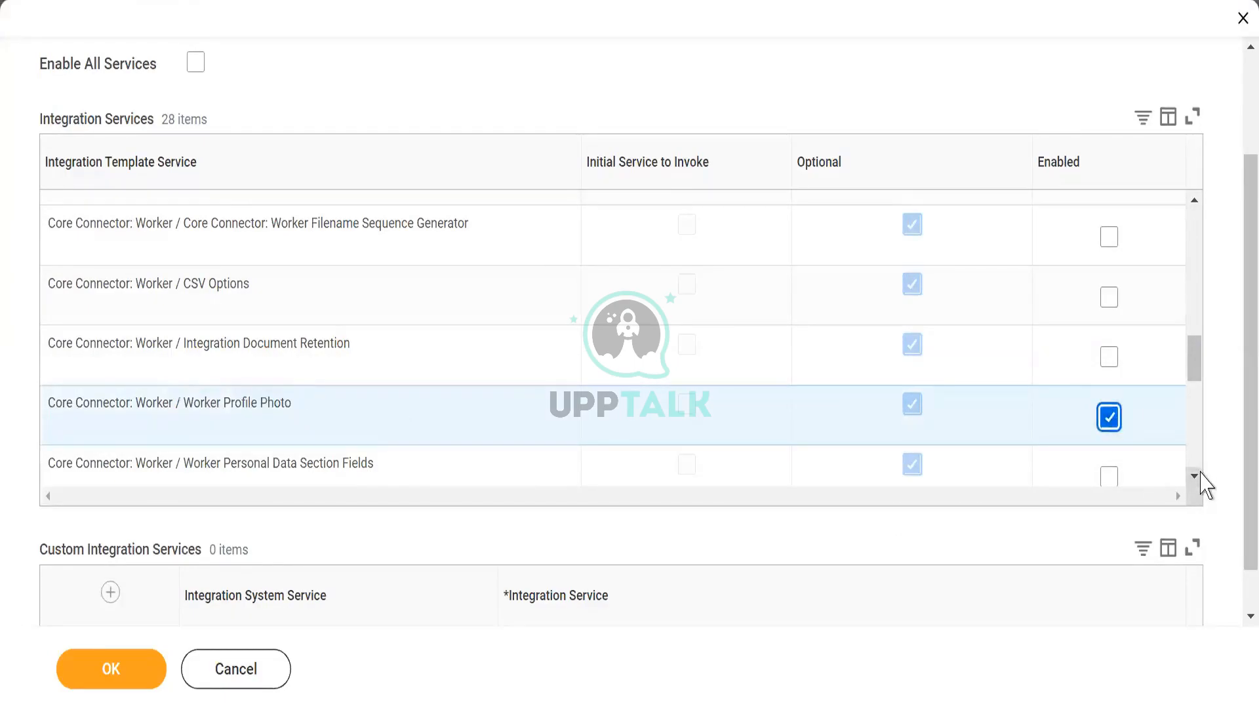
pyautogui.scroll(-2, 1199, 482)
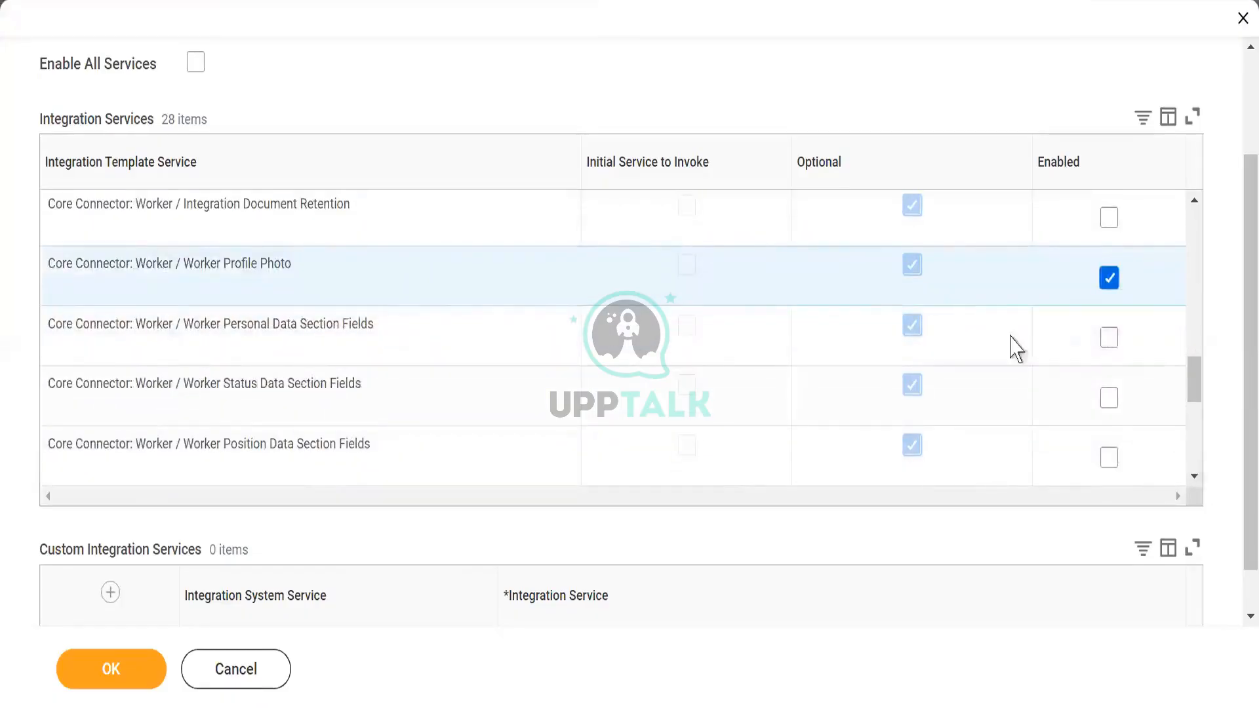
pyautogui.click(1109, 340)
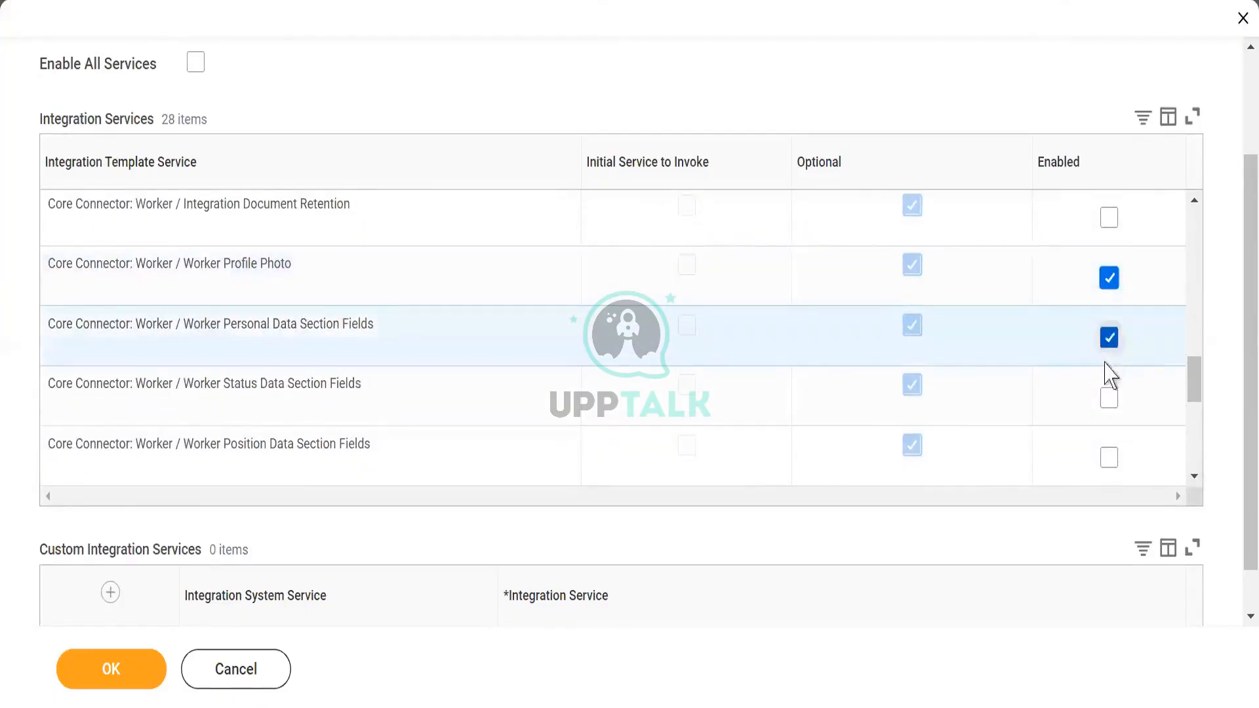
pyautogui.click(1109, 401)
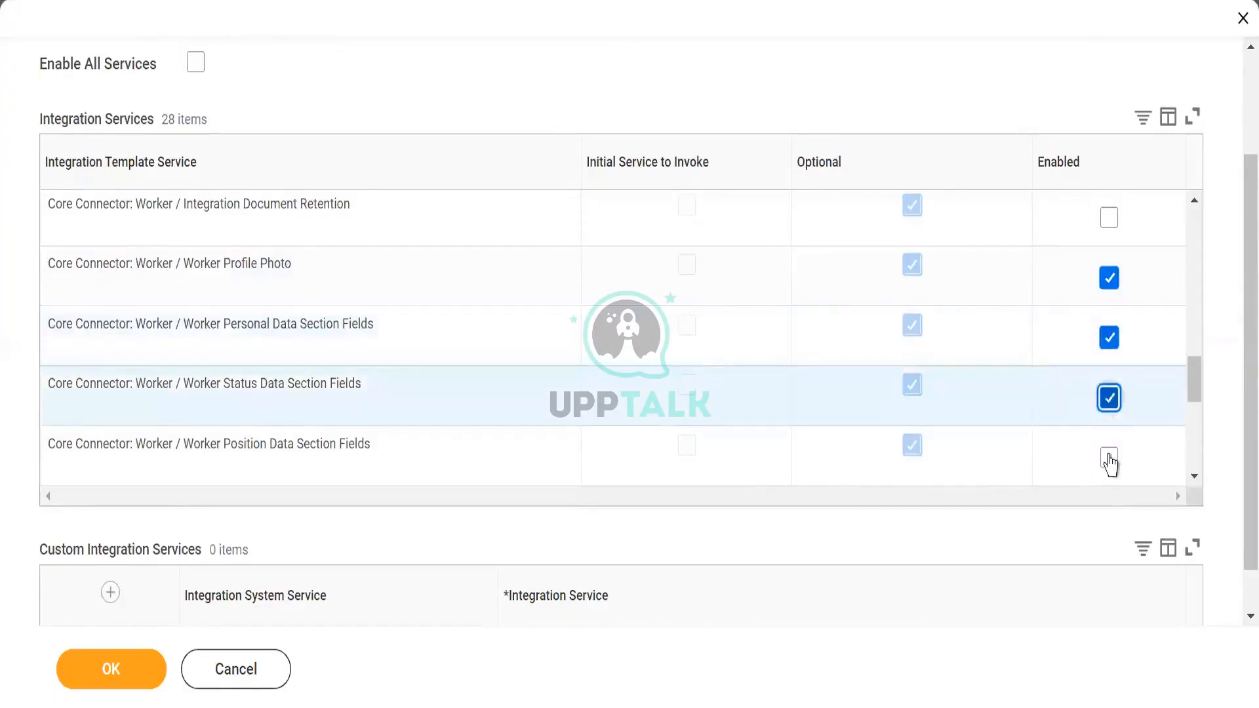
pyautogui.click(1111, 462)
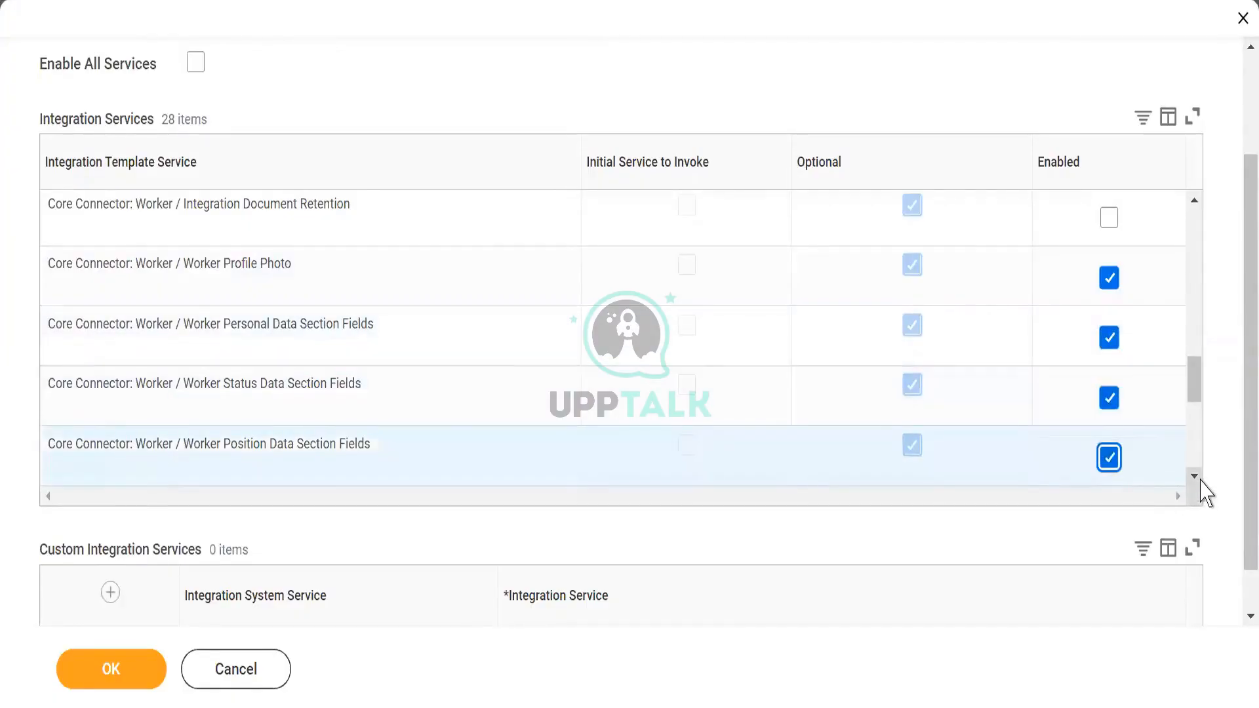
# - Enable the Worker Contract, Leave of Absence and Compensation Data Section Fields services
pyautogui.scroll(-3, 1200, 489)
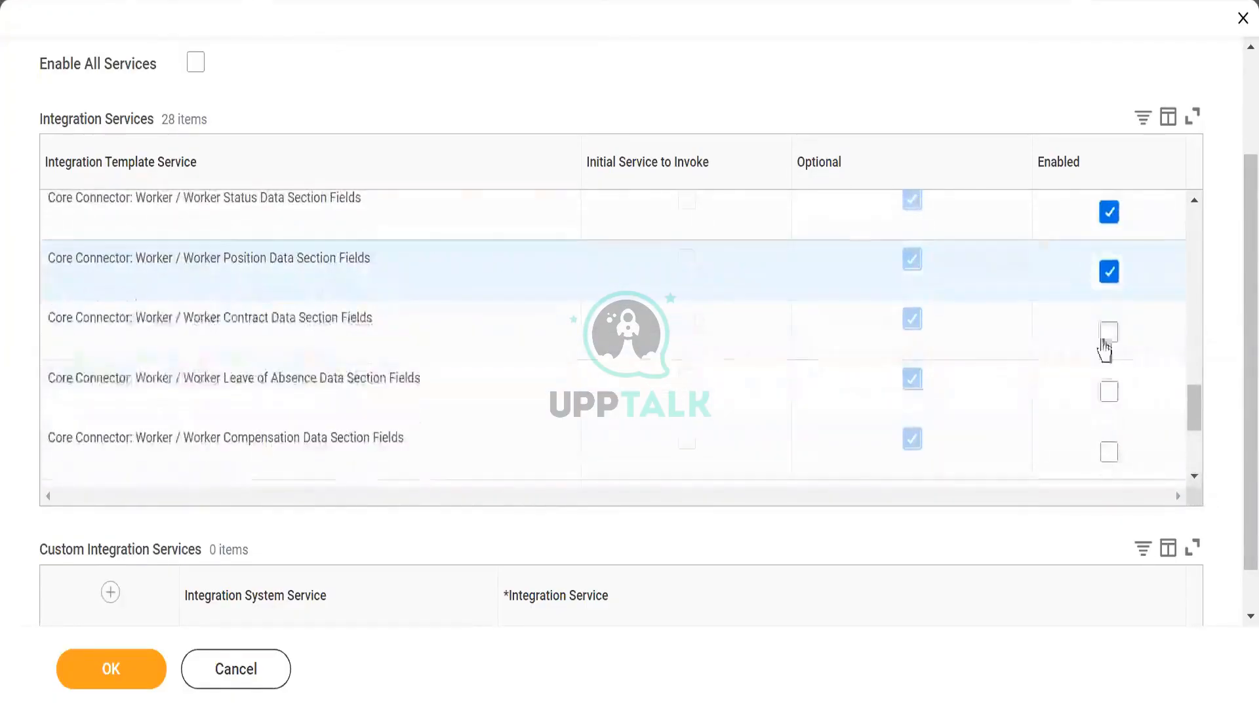
pyautogui.click(1109, 338)
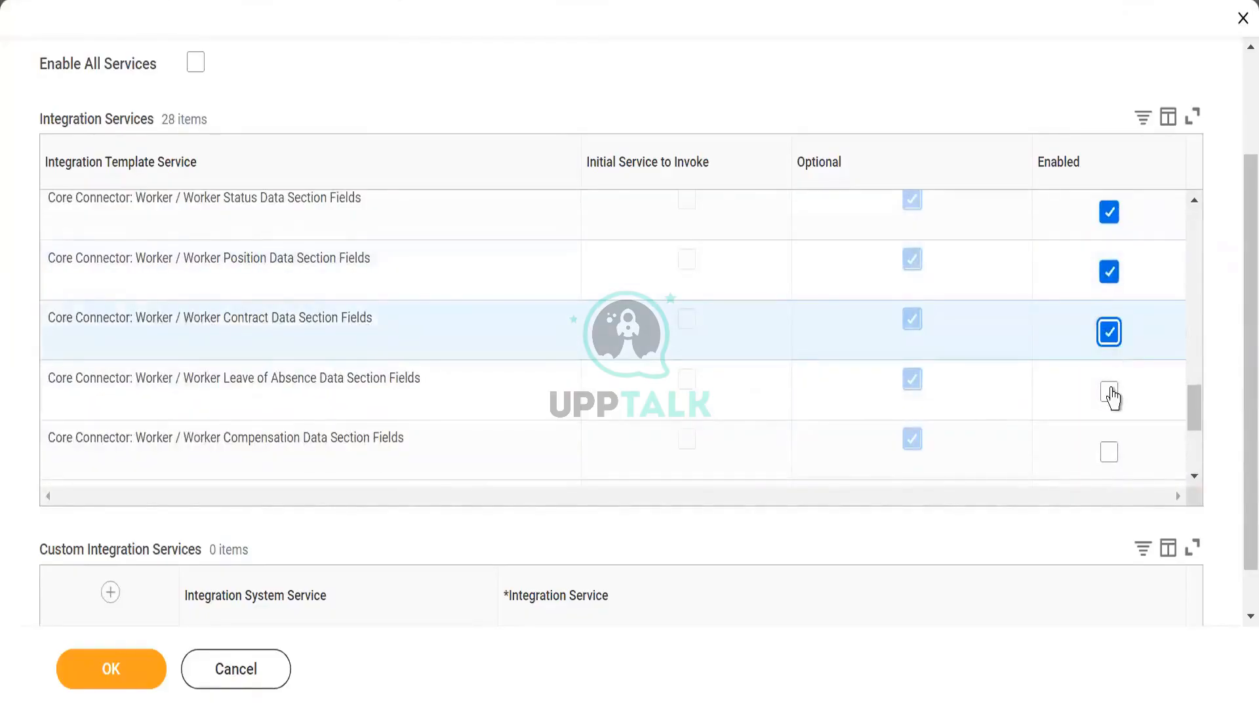
pyautogui.click(1110, 392)
pyautogui.click(1109, 448)
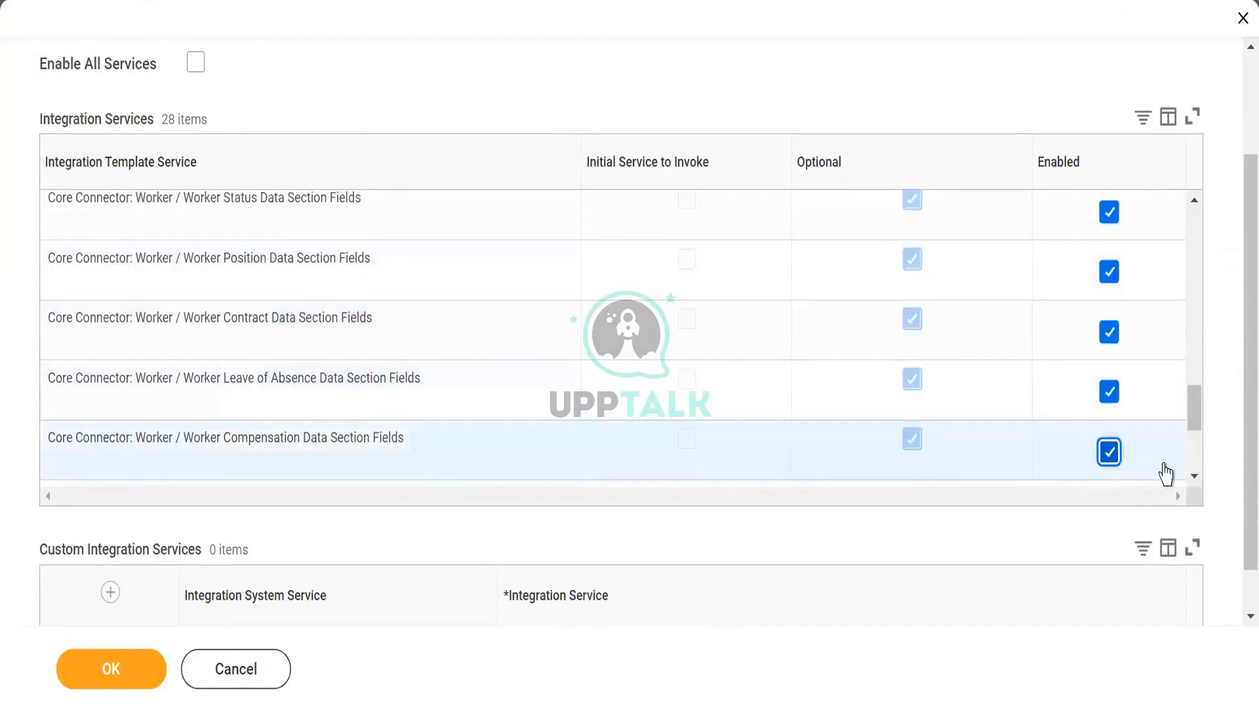
# - Enable the Worker Identification, Related Person, Qualification and Transaction Log Data Section Fields services
pyautogui.click(1194, 476)
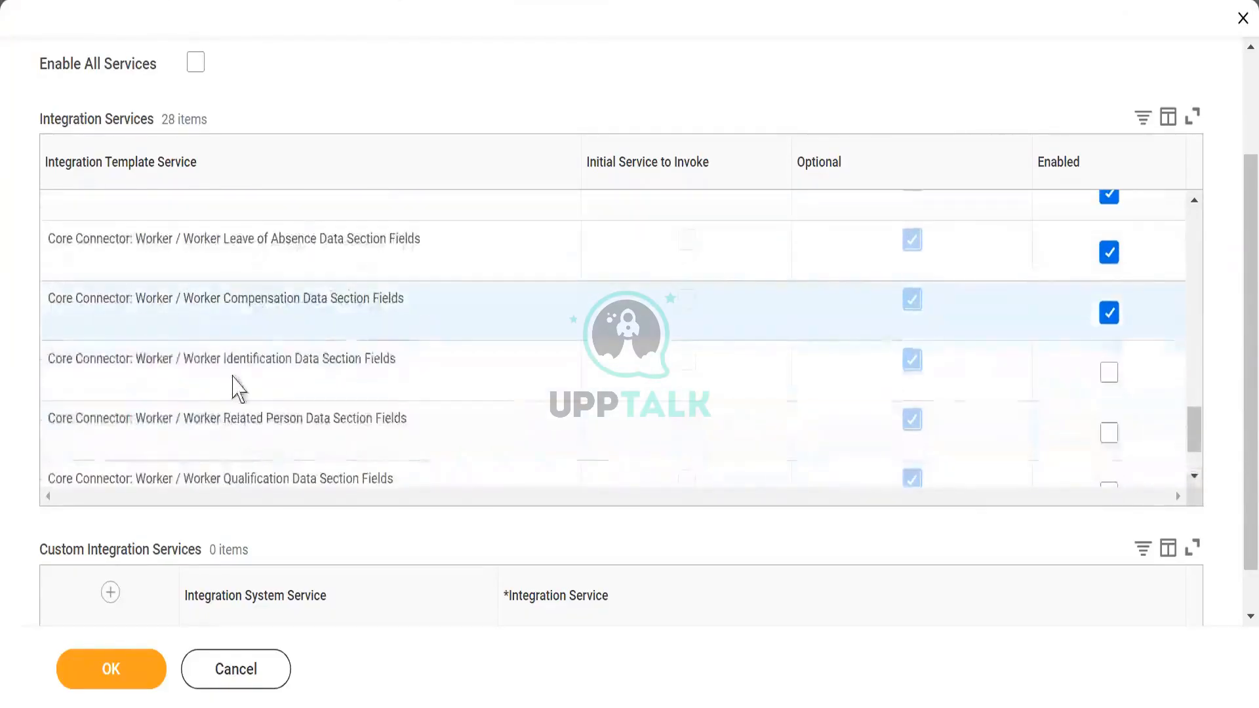
pyautogui.click(1109, 371)
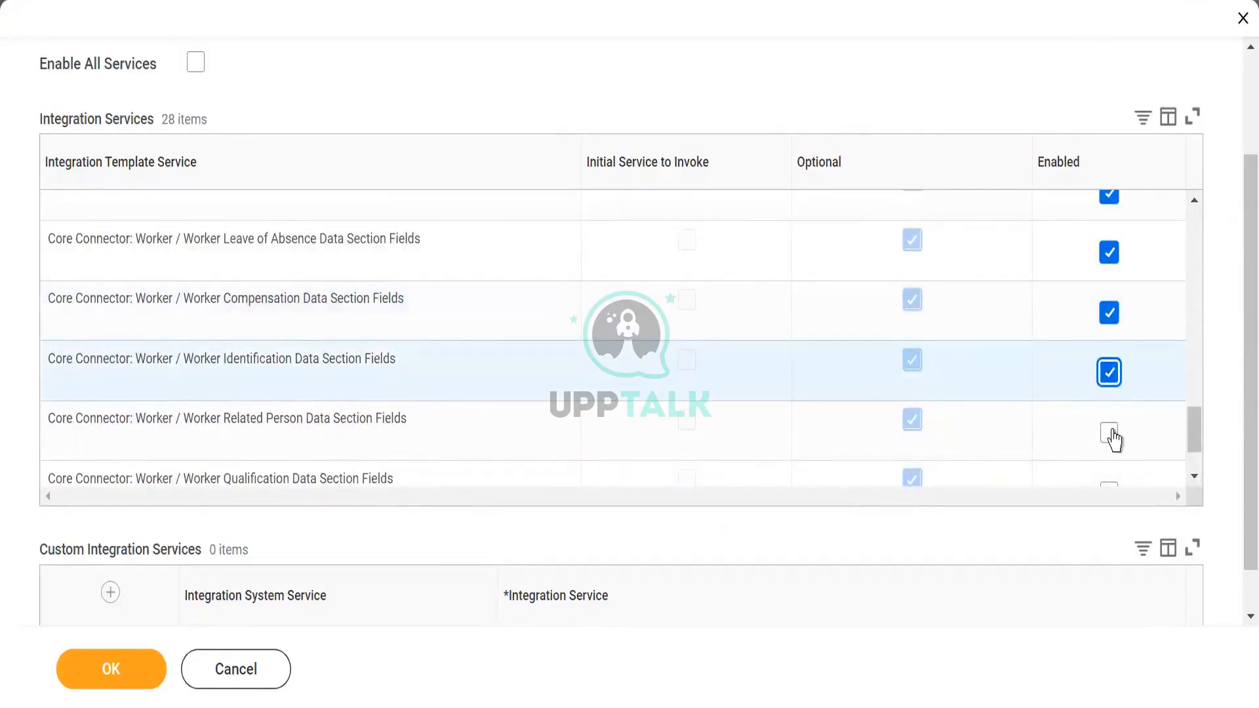
pyautogui.click(1109, 432)
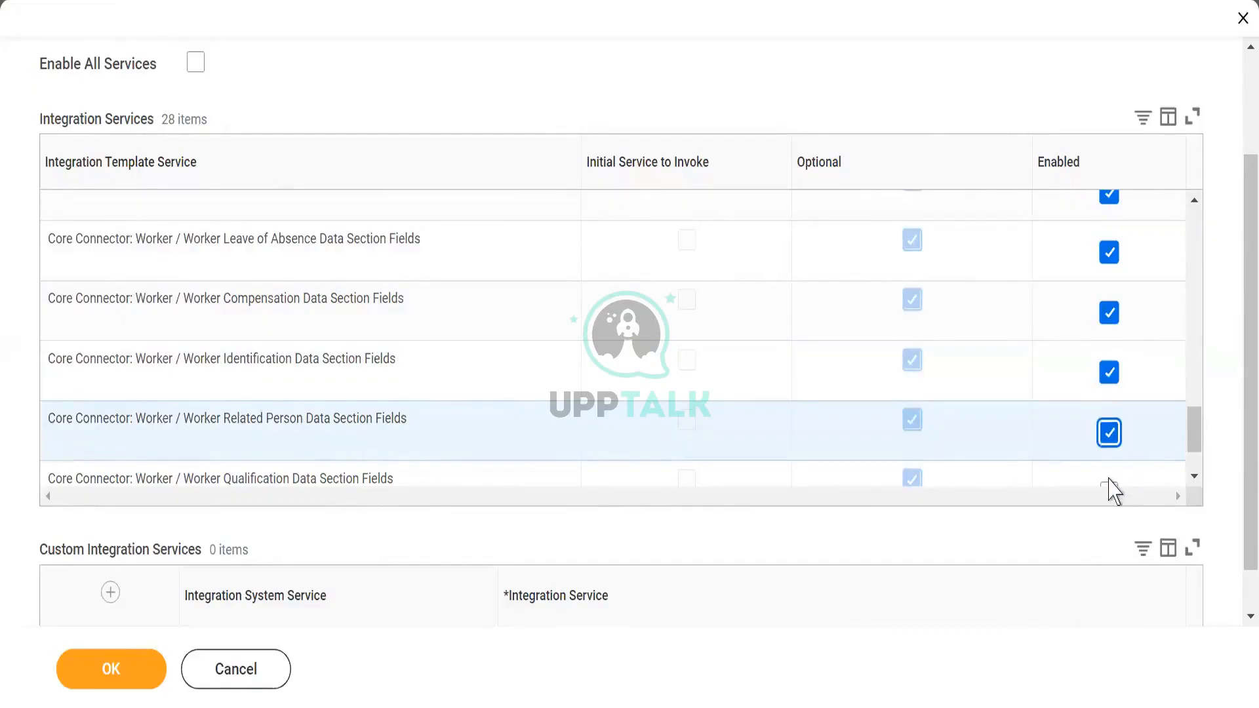
pyautogui.click(1111, 487)
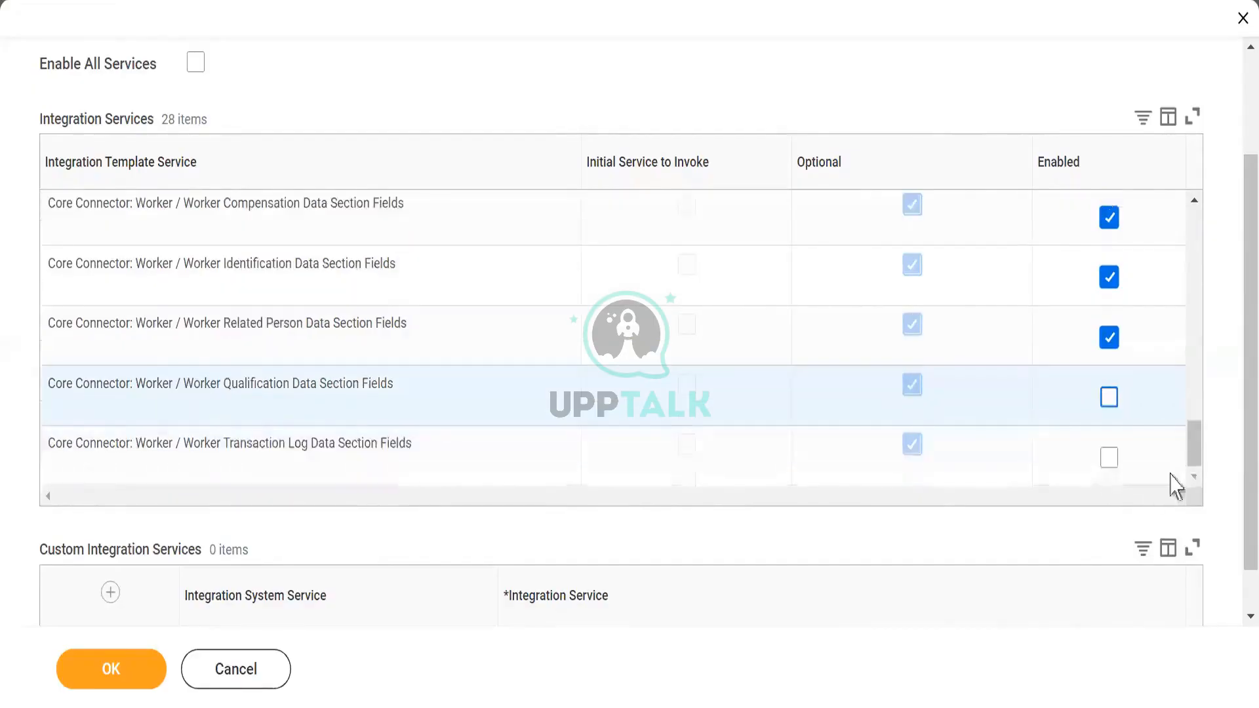
pyautogui.click(1109, 396)
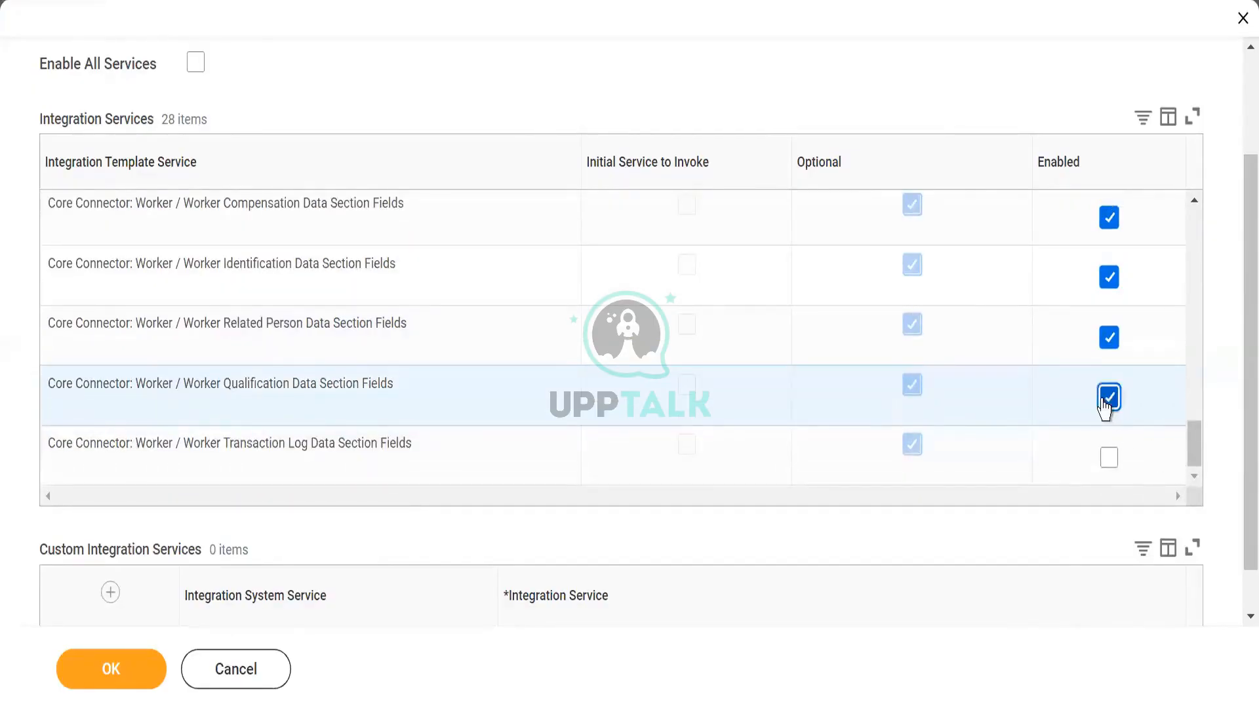
pyautogui.click(1107, 466)
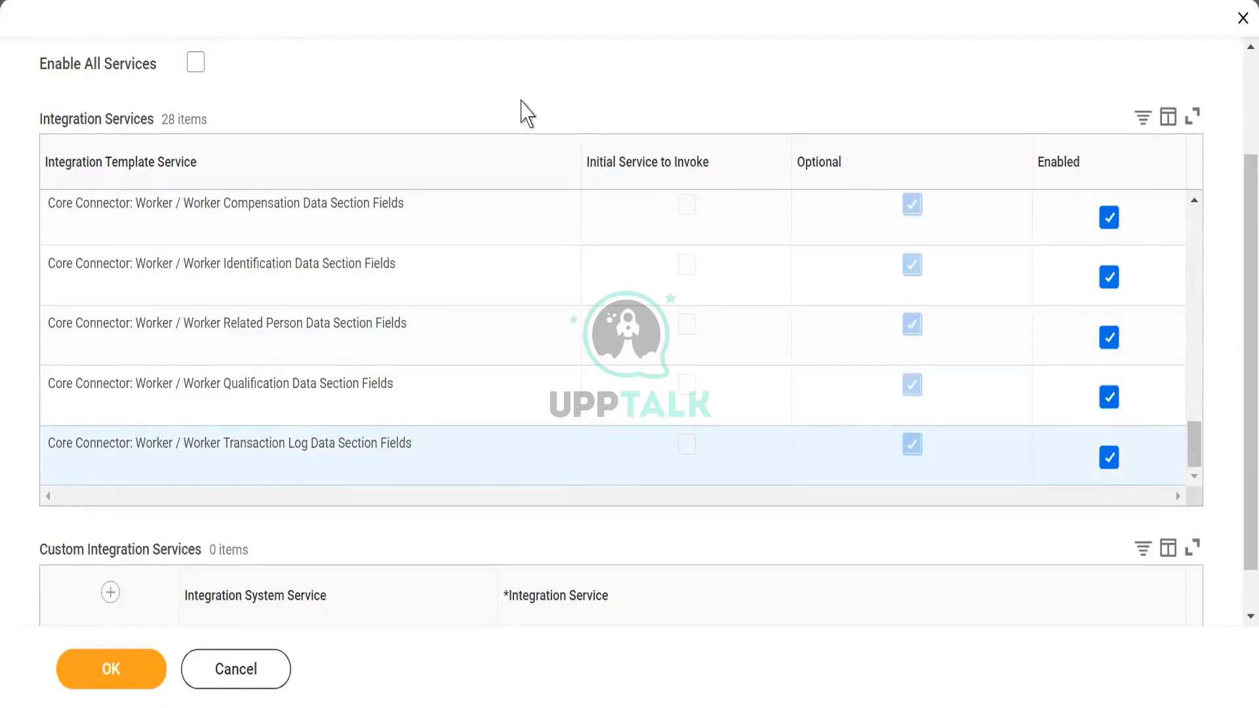
# - Submit the enabled integration services for WDI1_CC_CCW without filtering the custom integration services
pyautogui.click(823, 592)
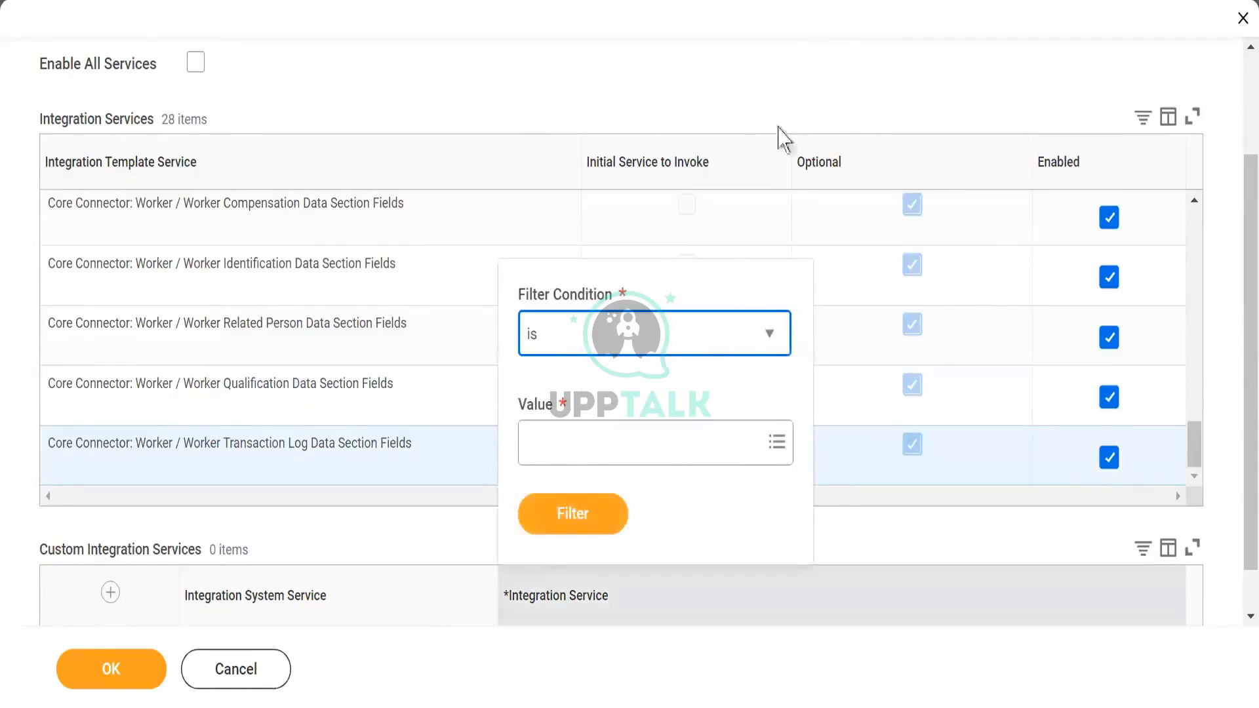
pyautogui.click(732, 89)
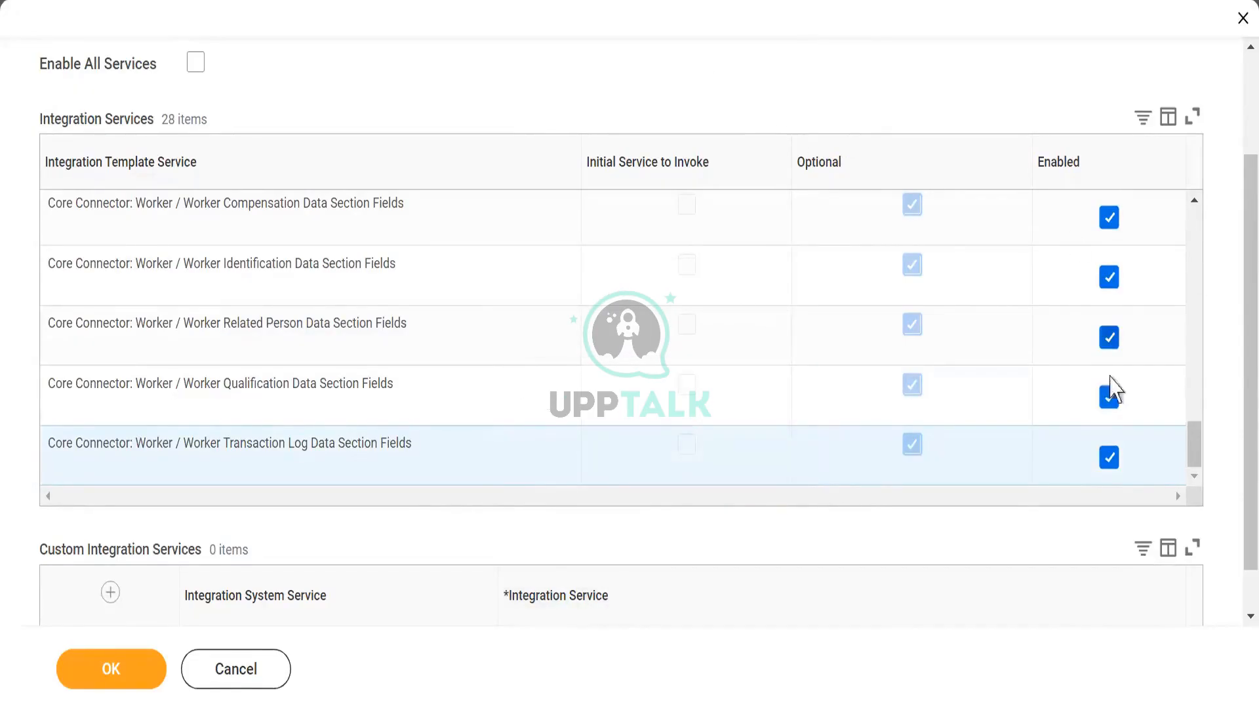
pyautogui.click(100, 689)
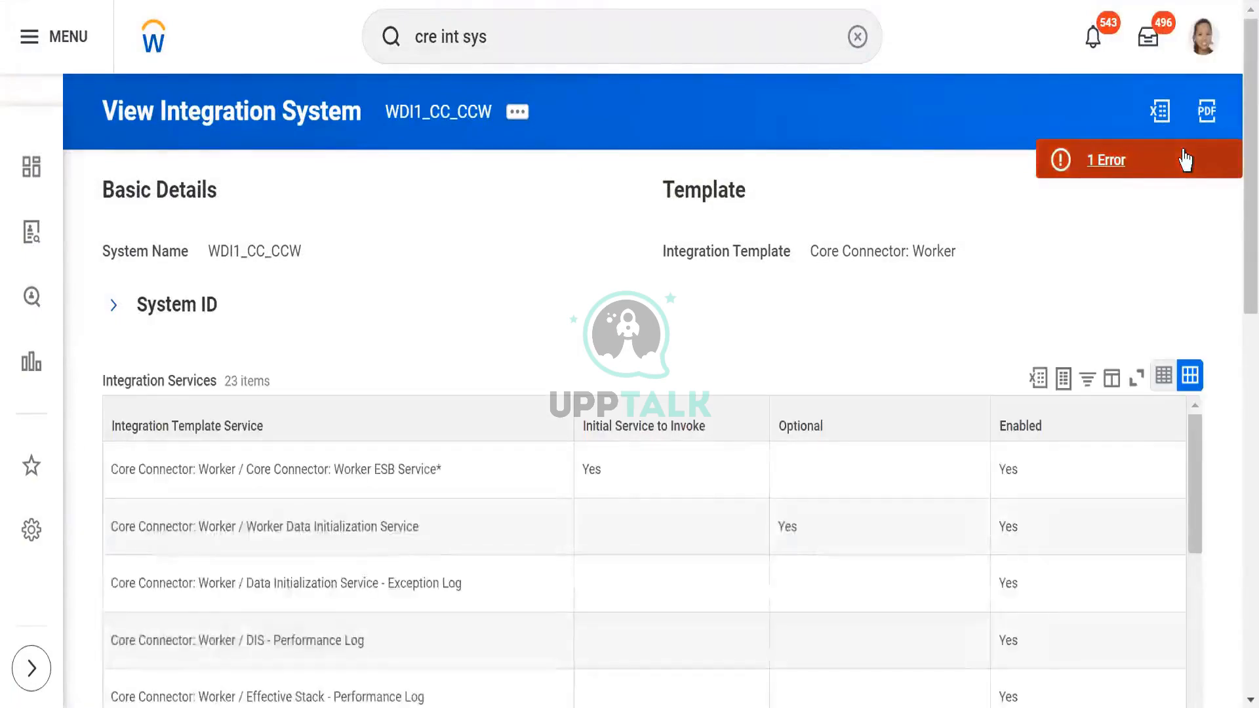
# - Read the details of the page error on the WDI1_CC_CCW integration system and close them
pyautogui.click(1186, 160)
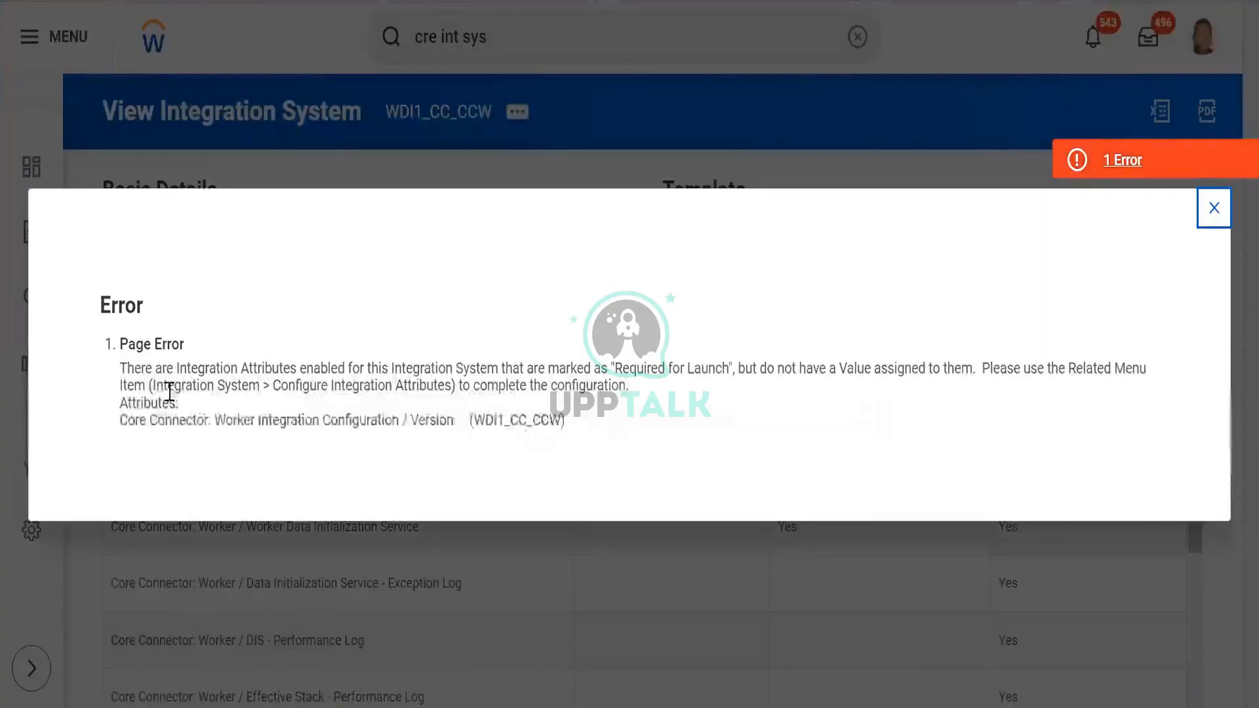
pyautogui.moveTo(167, 368); pyautogui.dragTo(745, 408)
pyautogui.moveTo(779, 362); pyautogui.dragTo(777, 362)
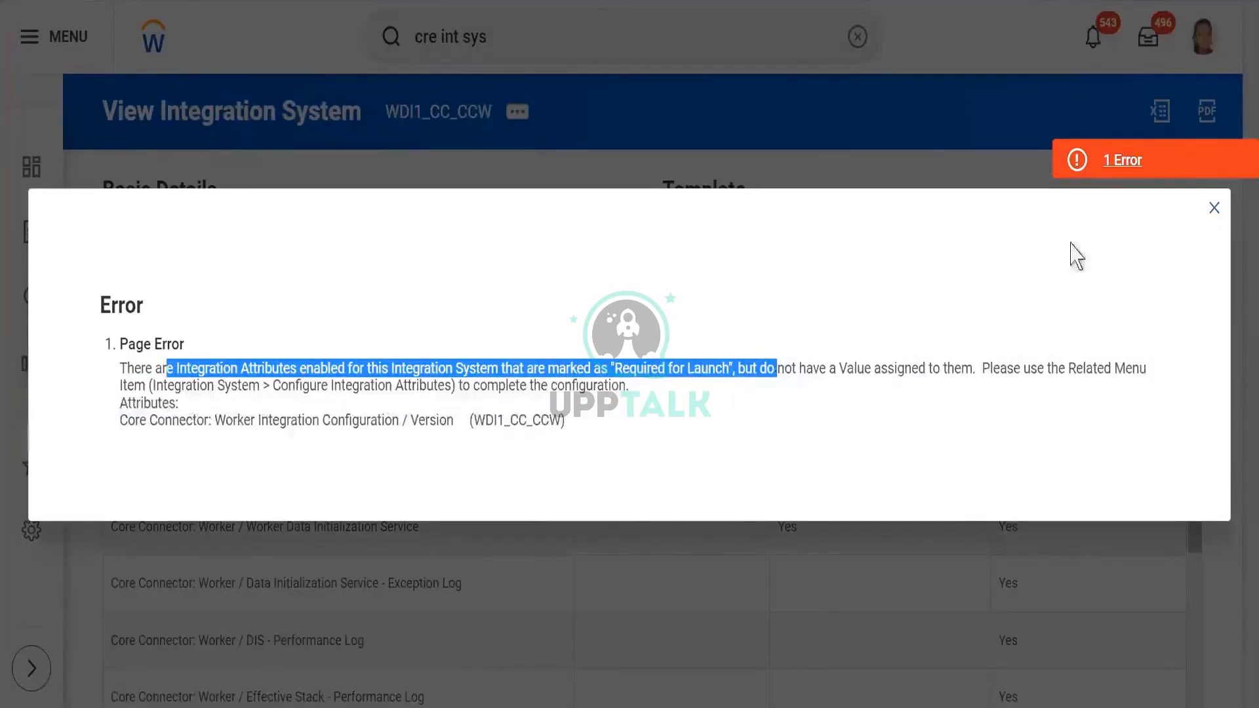
pyautogui.click(1215, 209)
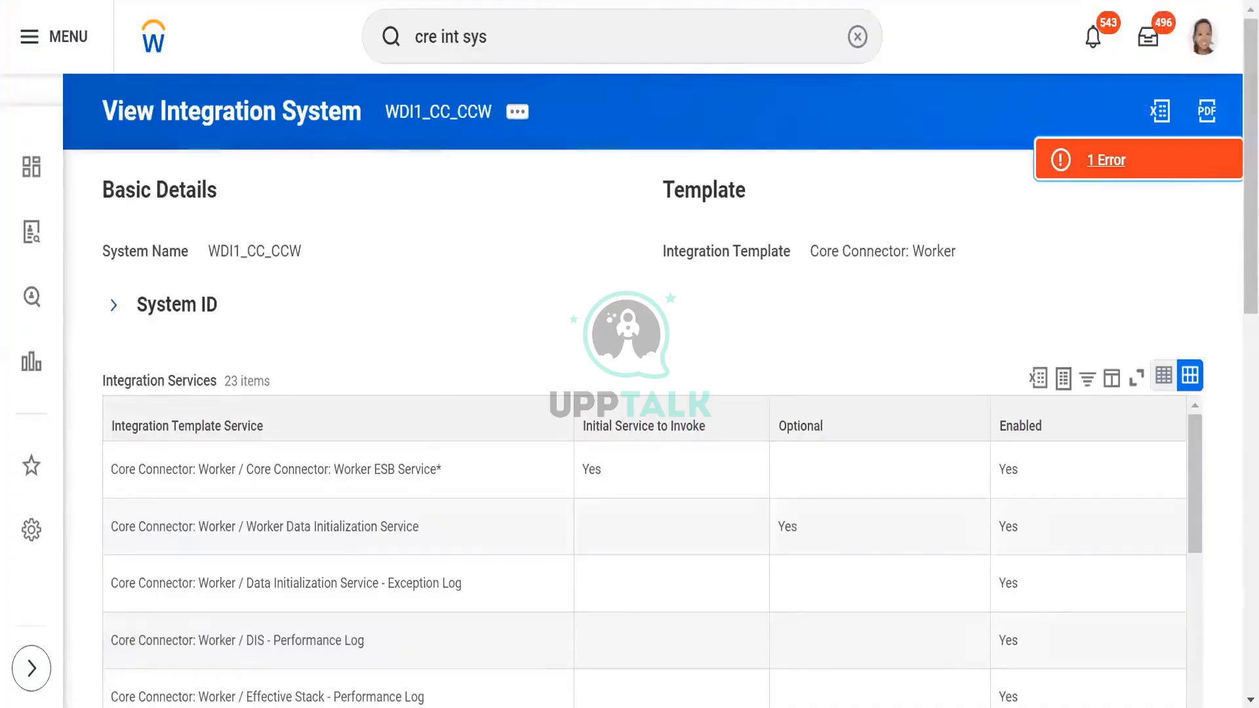
# - Switch to the Word process document and review steps 1 to 3, from creating the integration system to selecting services and data sections
pyautogui.hotkey('alt', 'Tab')
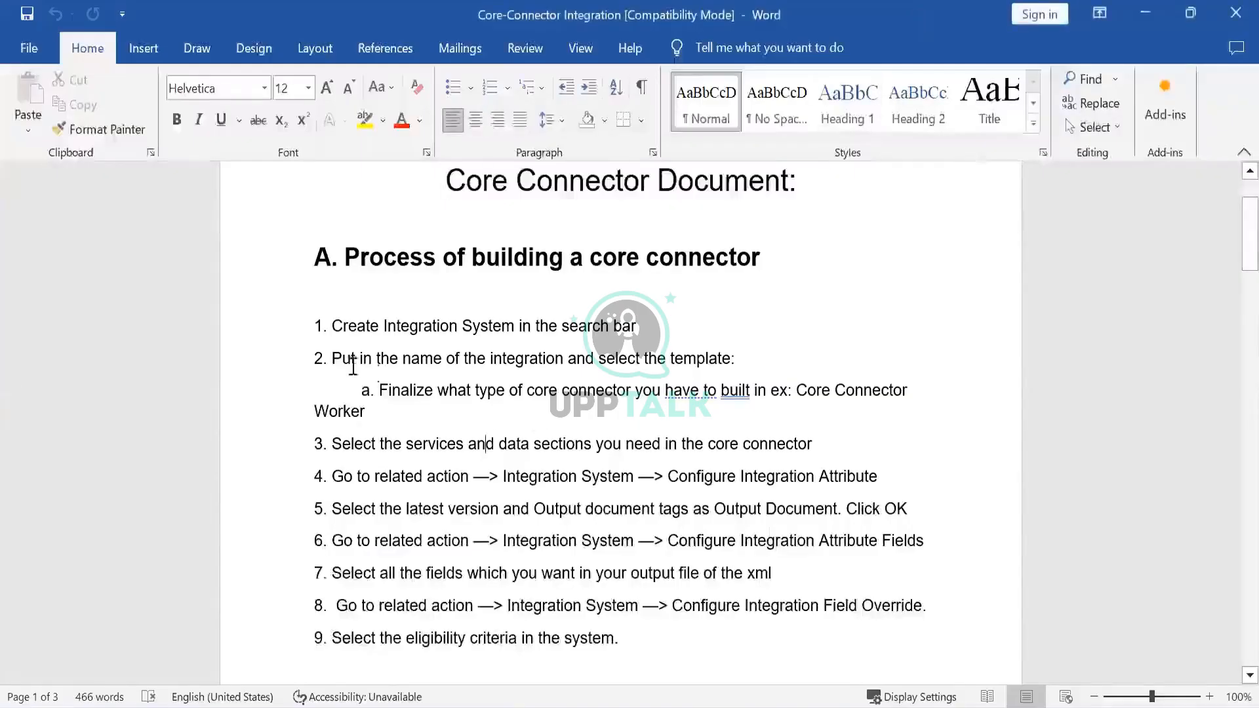
pyautogui.moveTo(333, 322); pyautogui.dragTo(667, 324)
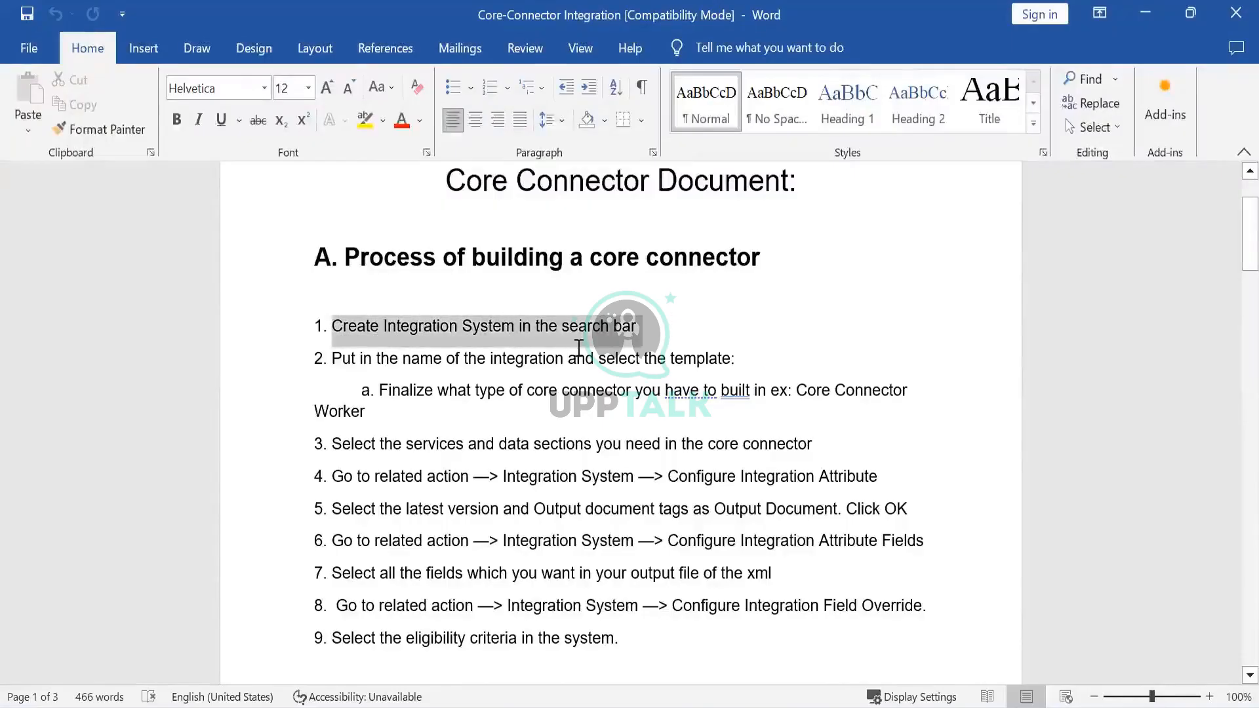
pyautogui.moveTo(361, 361); pyautogui.dragTo(497, 372)
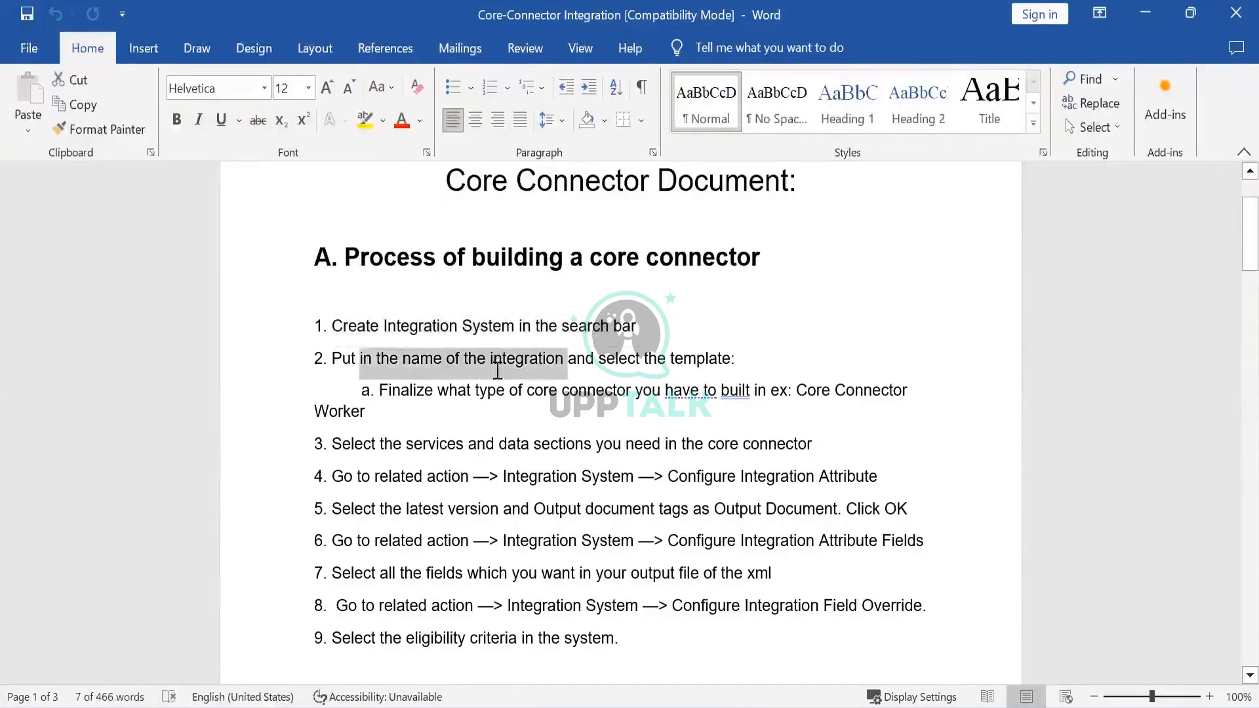
pyautogui.moveTo(618, 364); pyautogui.dragTo(759, 363)
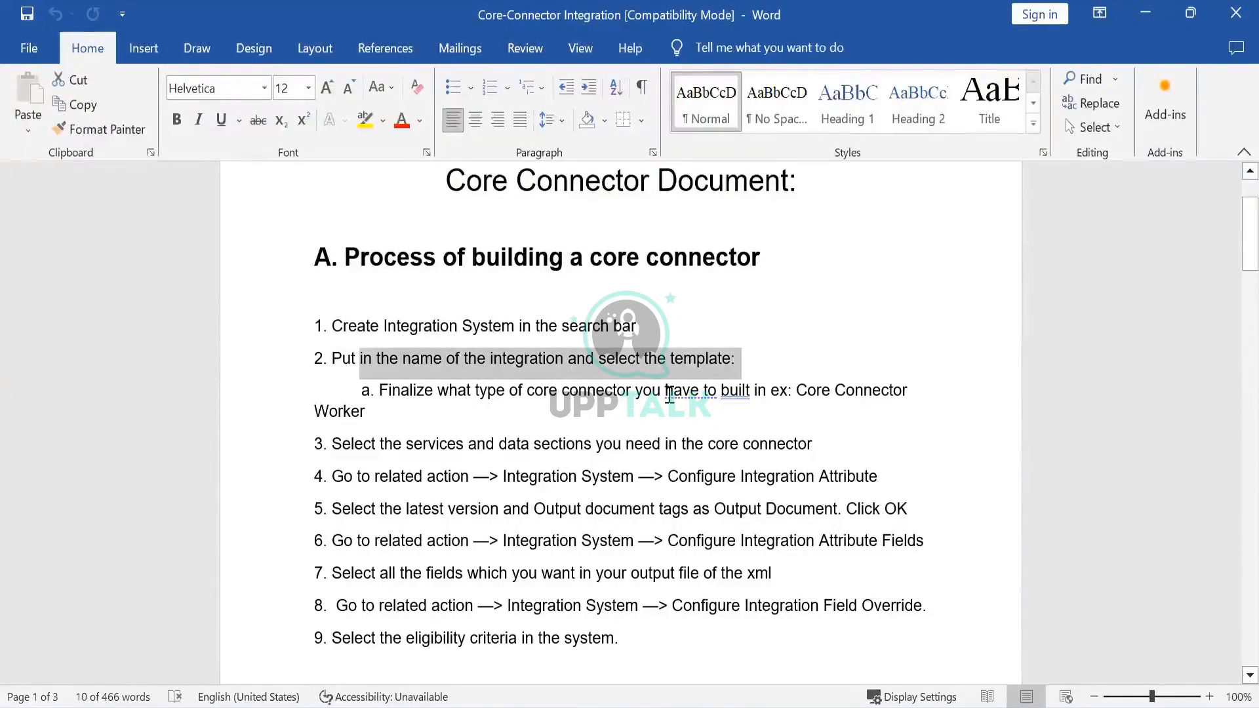
pyautogui.moveTo(669, 393); pyautogui.dragTo(950, 414)
pyautogui.moveTo(376, 451); pyautogui.dragTo(821, 442)
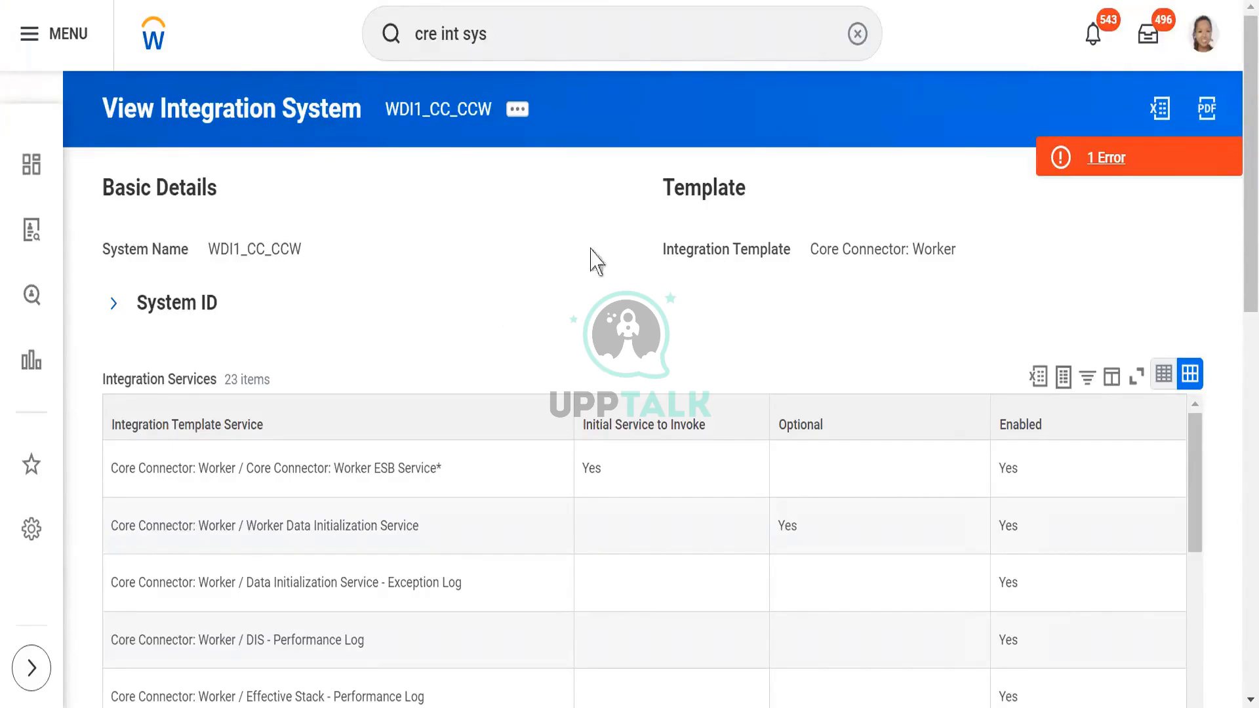
# - Back in Workday, review the enabled data section field services in the Integration Services list of WDI1_CC_CCW
pyautogui.scroll(-6, 1234, 248)
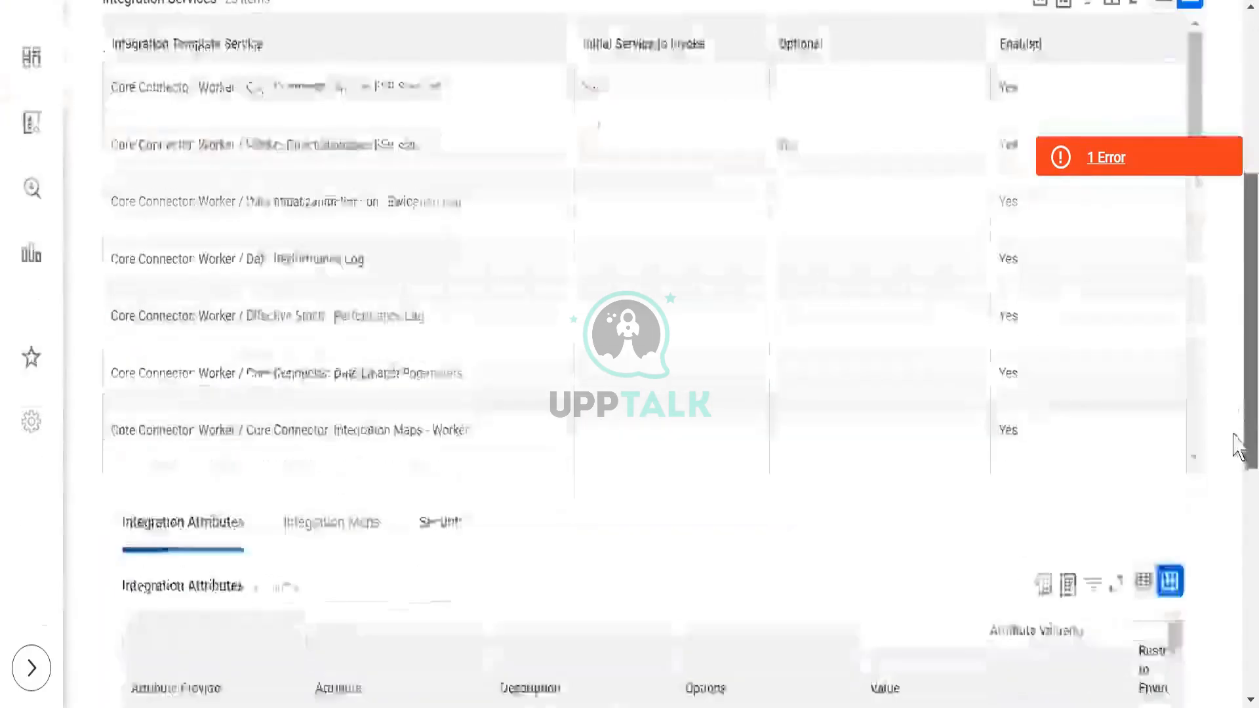
pyautogui.moveTo(1233, 366); pyautogui.dragTo(1229, 342)
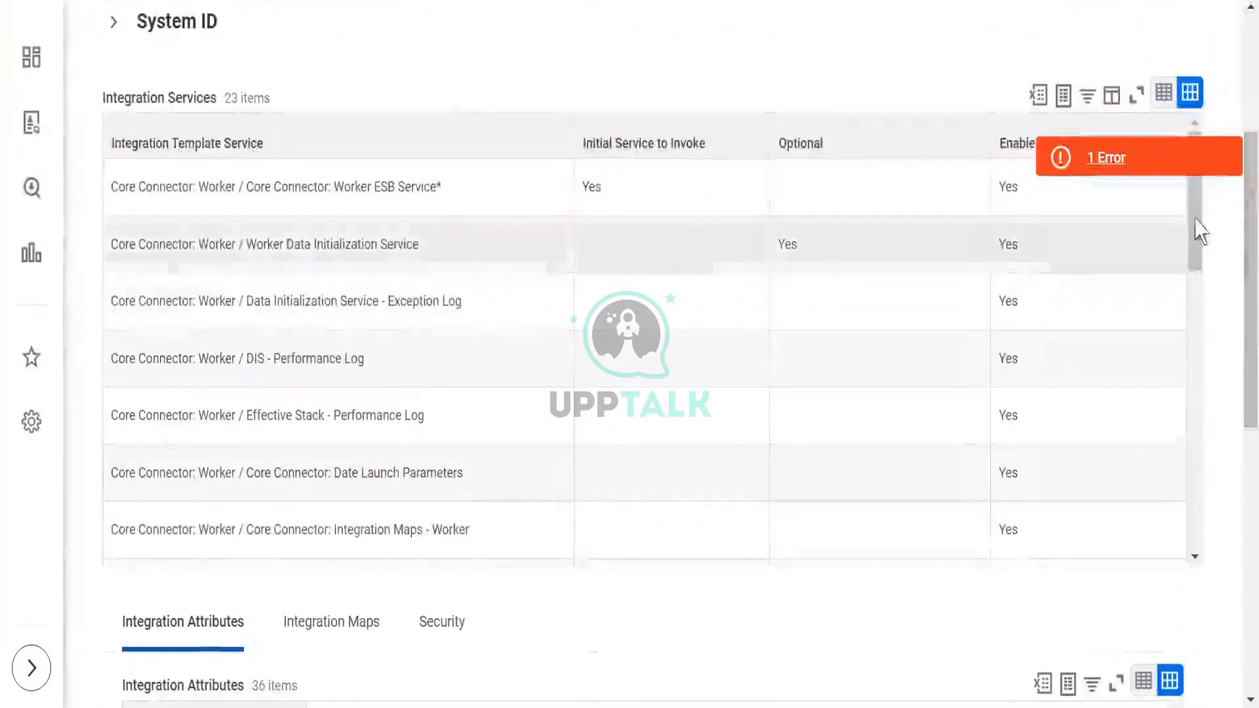
pyautogui.moveTo(1197, 218); pyautogui.dragTo(1210, 411)
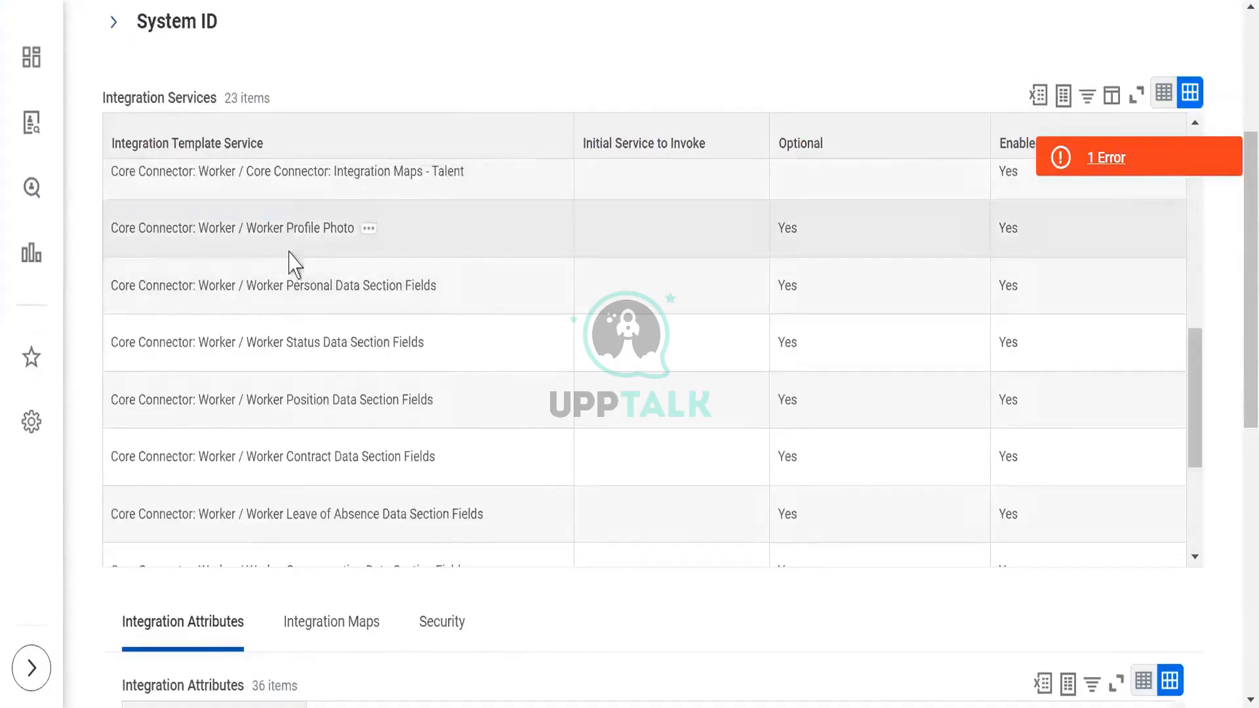
pyautogui.moveTo(358, 309); pyautogui.dragTo(301, 299)
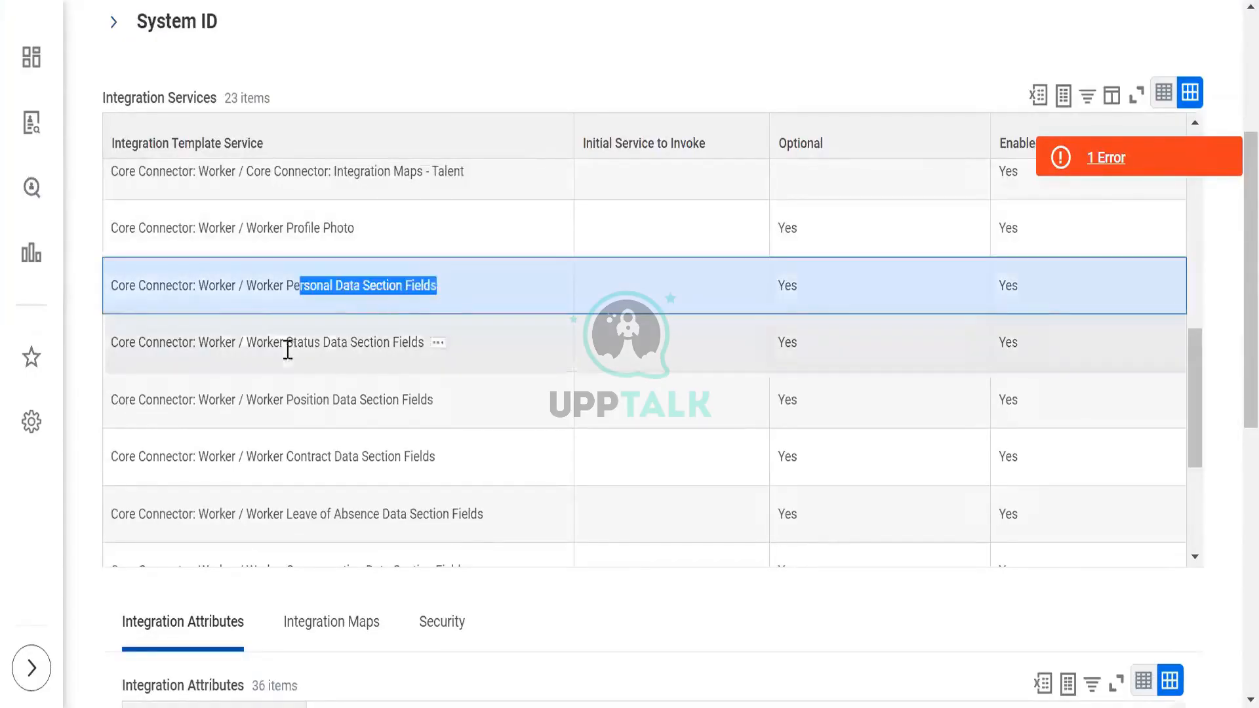
pyautogui.click(289, 353)
pyautogui.moveTo(292, 397); pyautogui.dragTo(346, 436)
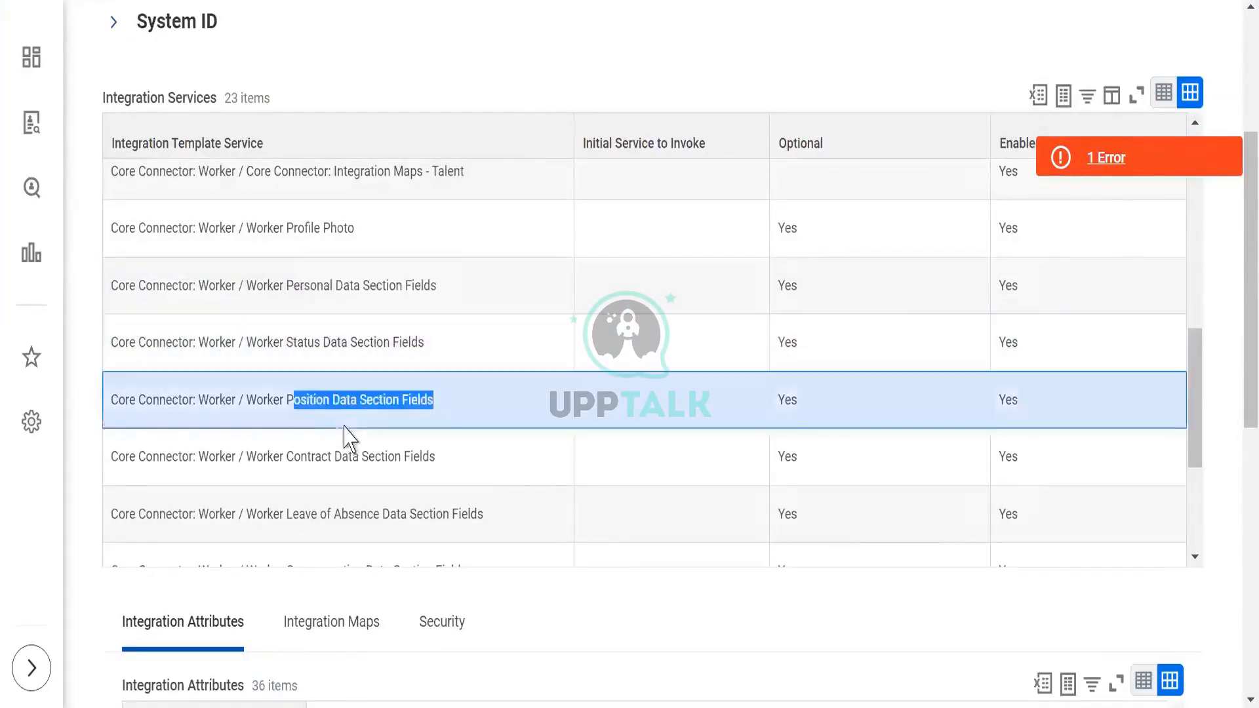
pyautogui.click(360, 472)
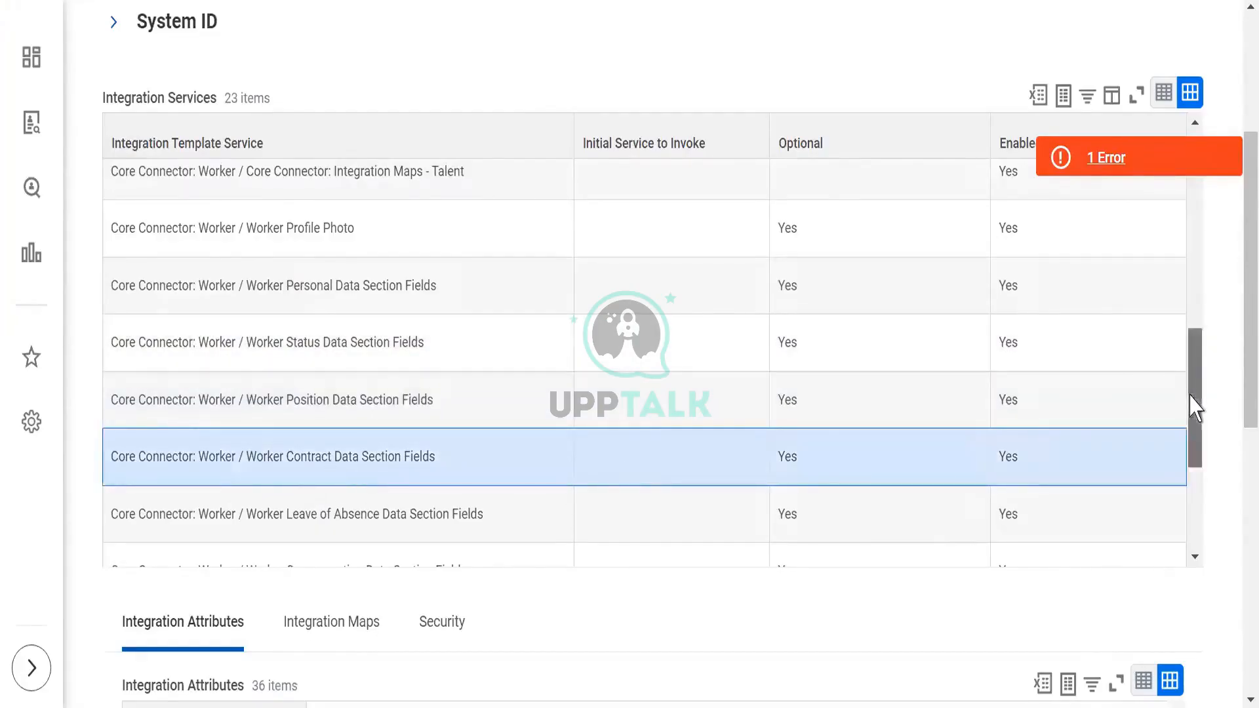
pyautogui.moveTo(1195, 406); pyautogui.dragTo(1202, 525)
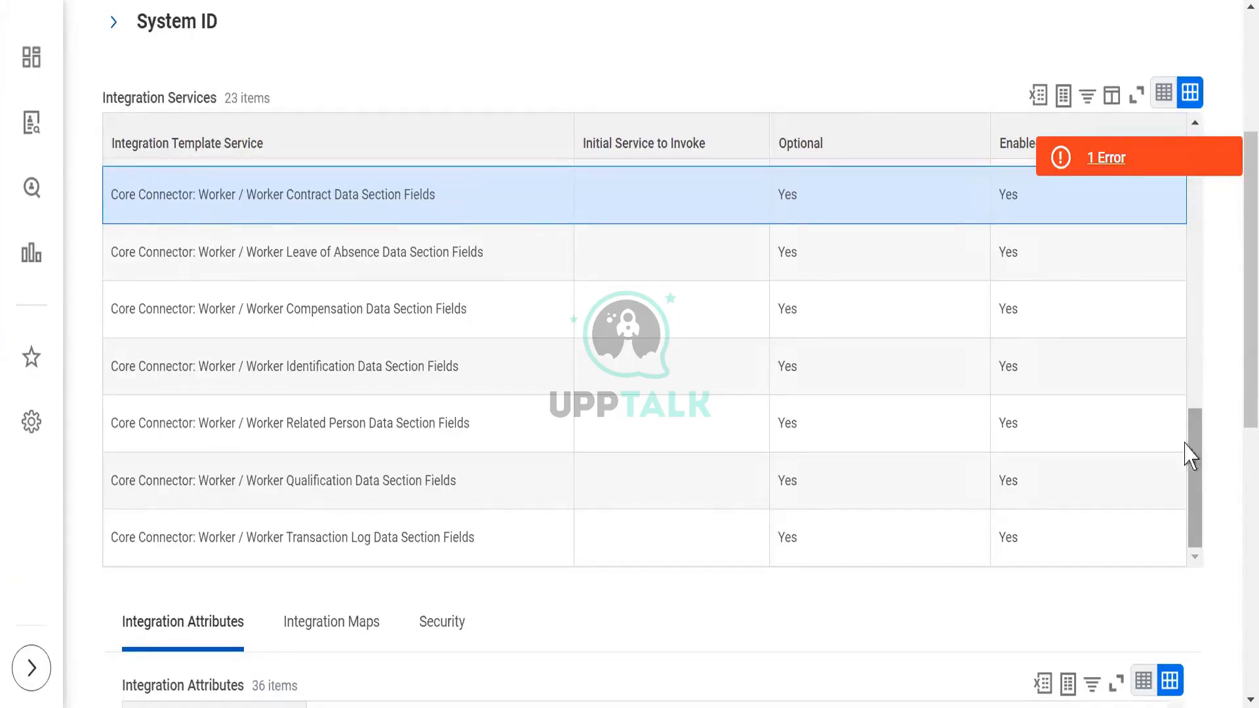
pyautogui.moveTo(1233, 415); pyautogui.dragTo(1226, 220)
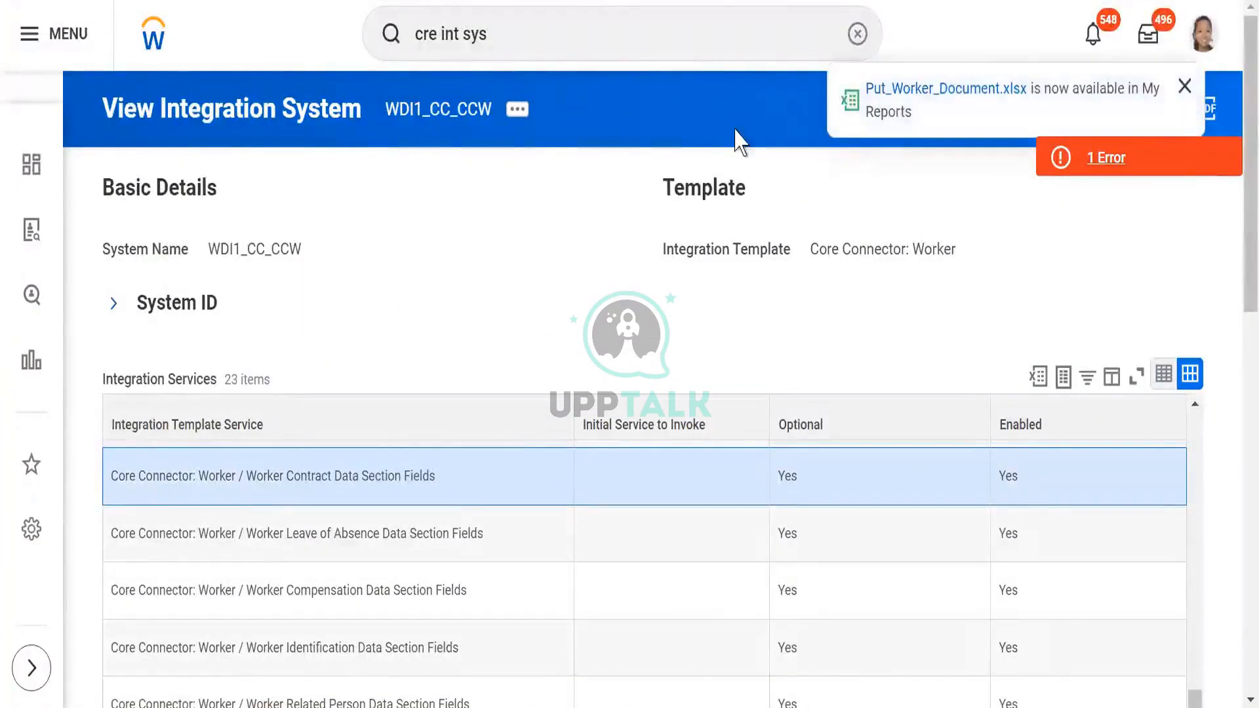
# - Dismiss the report notification and open Configure Integration Attributes for the WDI1_CC_CCW integration system
pyautogui.click(1186, 88)
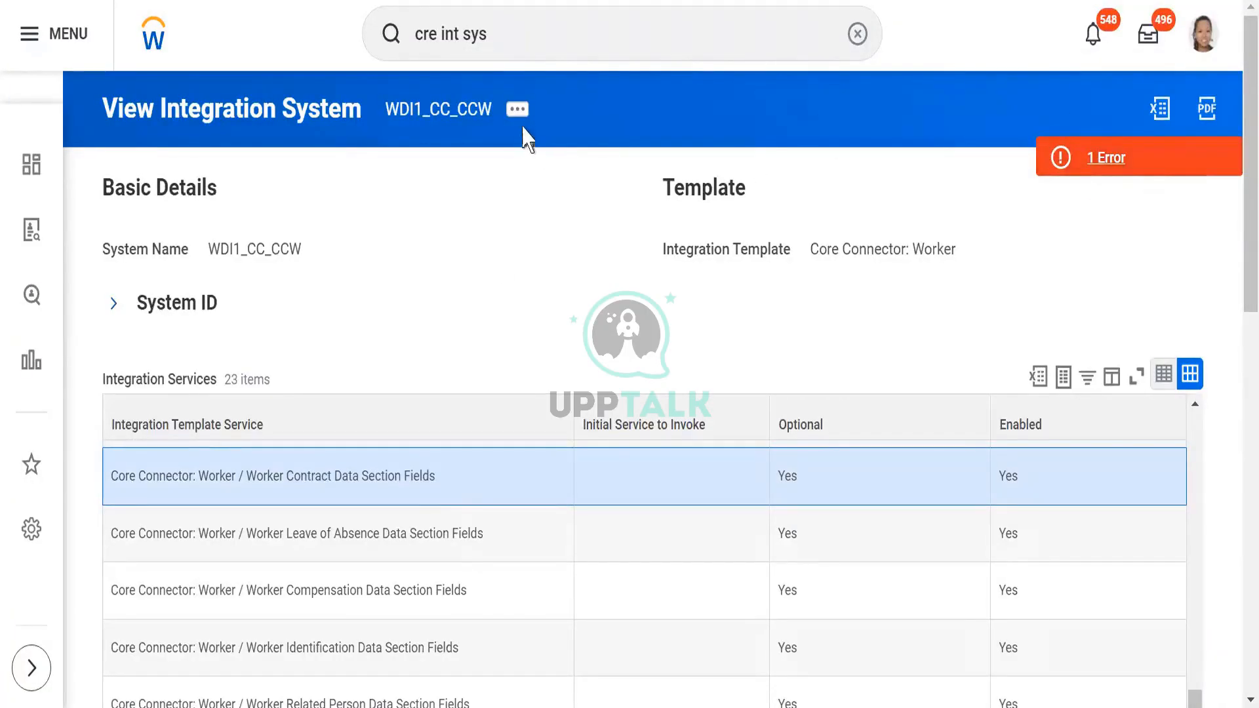
pyautogui.click(516, 117)
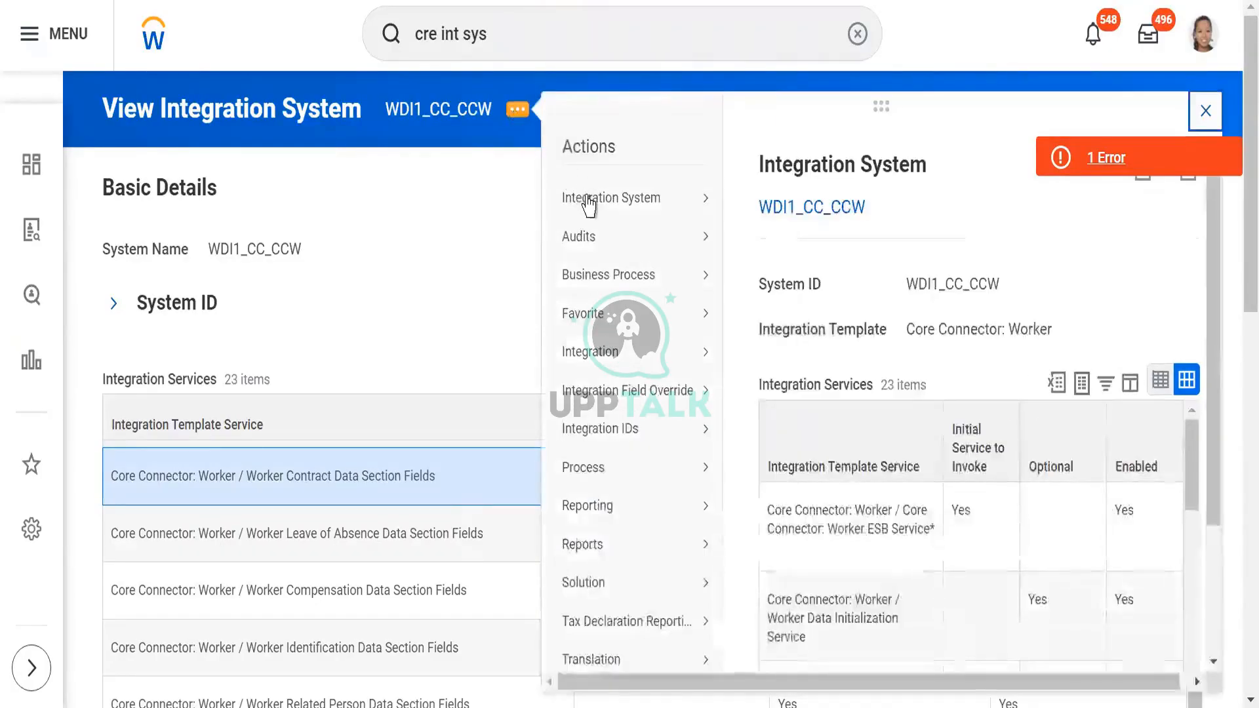
pyautogui.moveTo(590, 206)
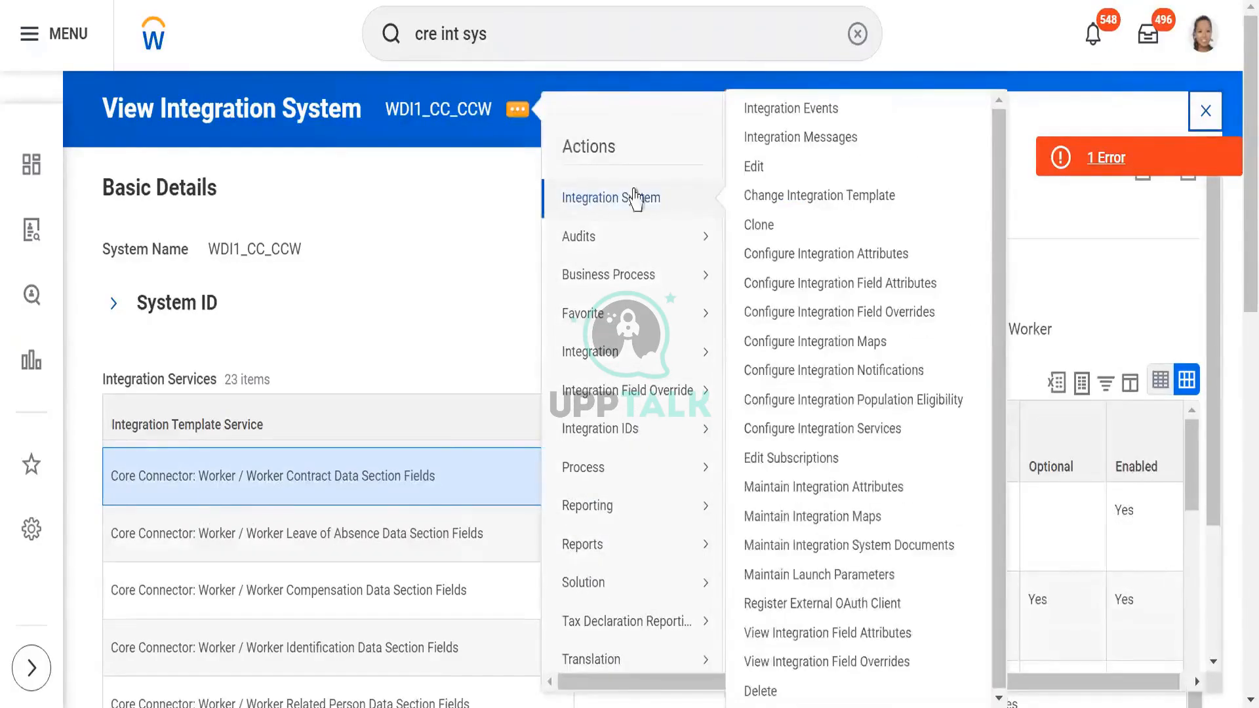
pyautogui.click(769, 256)
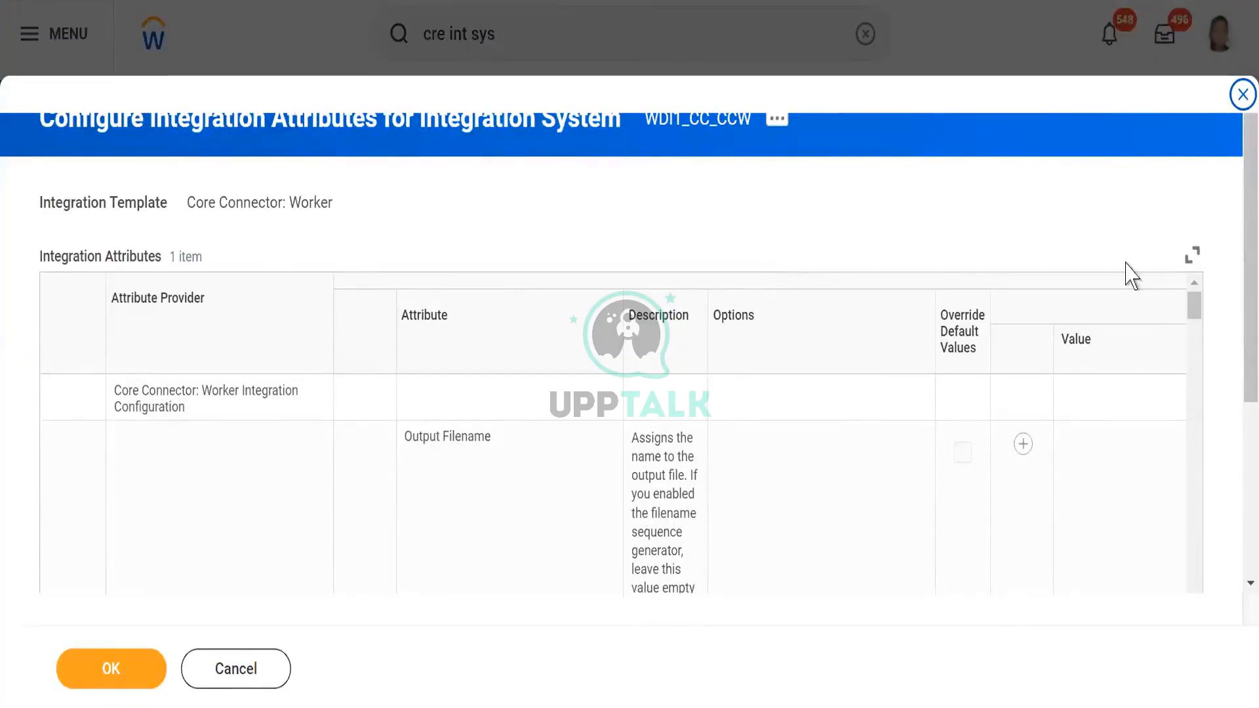
# - Add a value to the Output Document Tags attribute and set it to Output document
pyautogui.moveTo(1239, 326); pyautogui.dragTo(1237, 444)
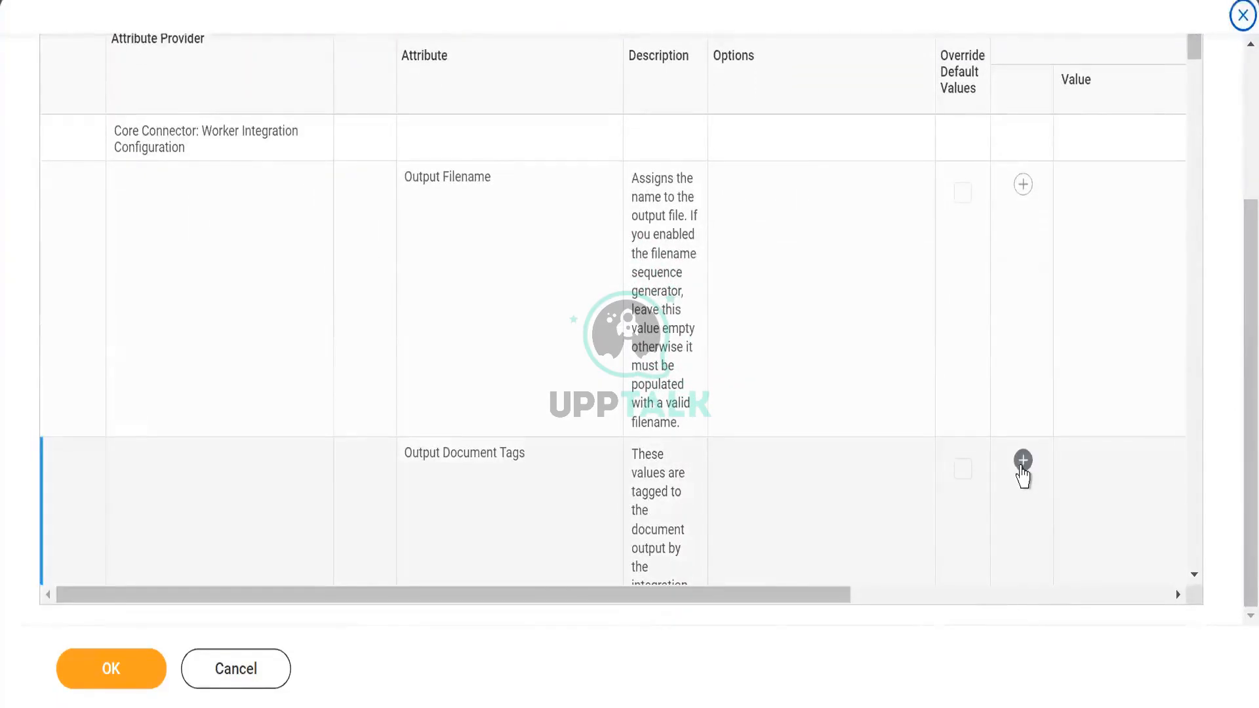
pyautogui.click(1022, 464)
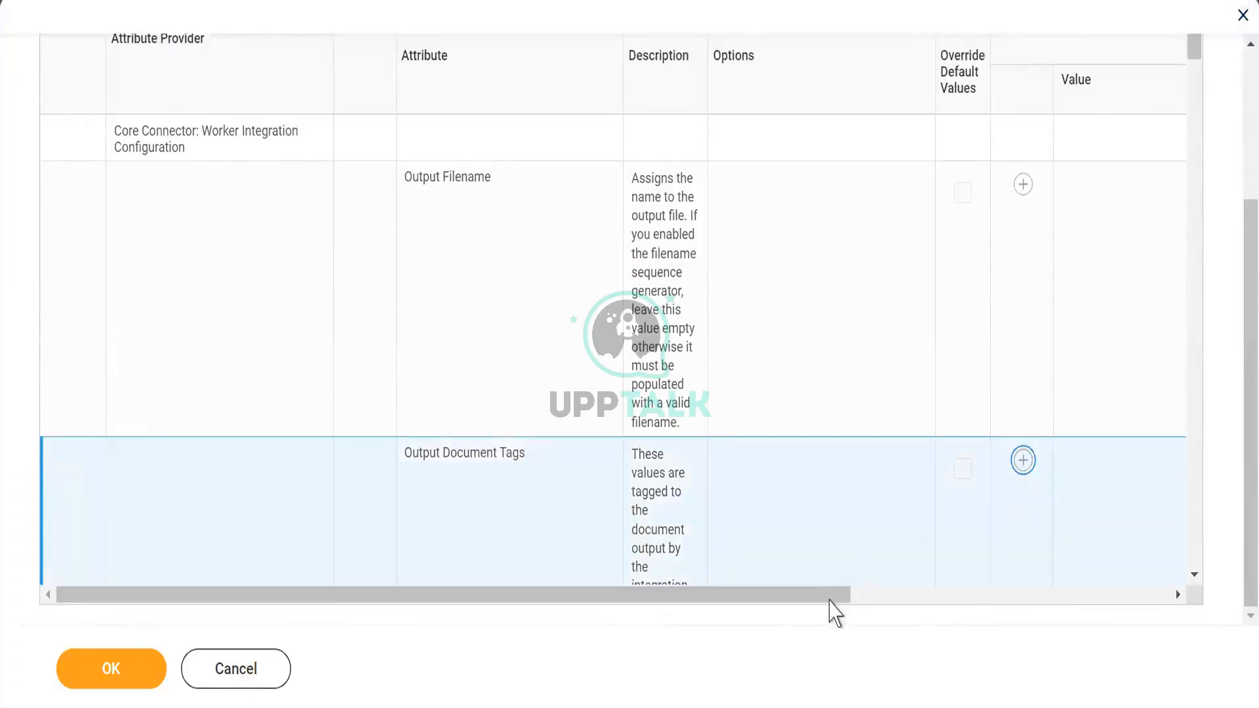
pyautogui.moveTo(842, 595); pyautogui.dragTo(960, 598)
pyautogui.click(1195, 575)
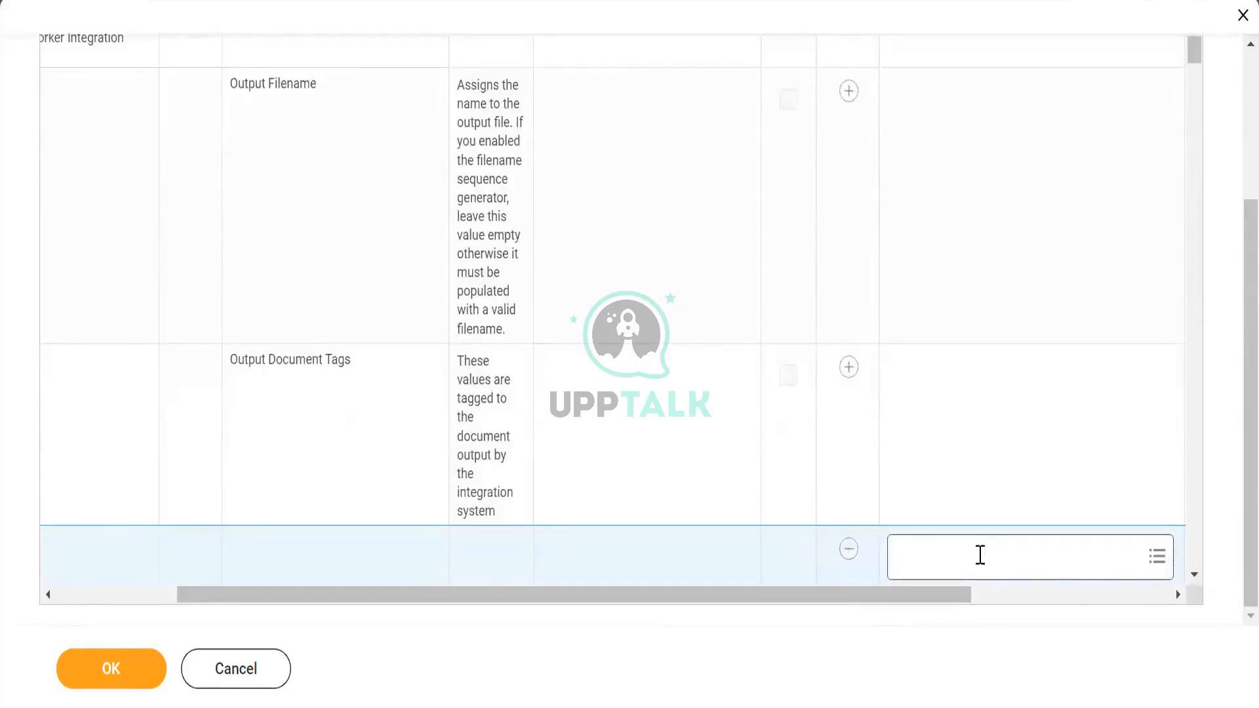
pyautogui.click(979, 555)
pyautogui.write('output')
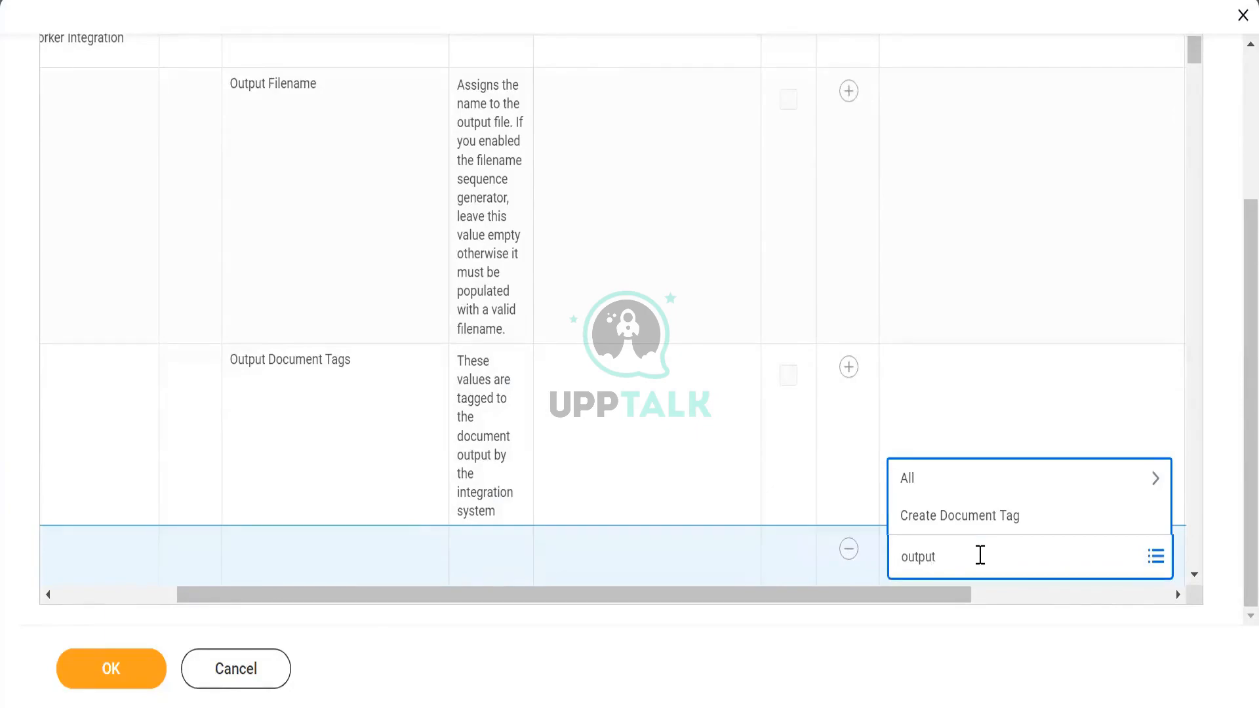
pyautogui.write(' document')
pyautogui.press('Return')
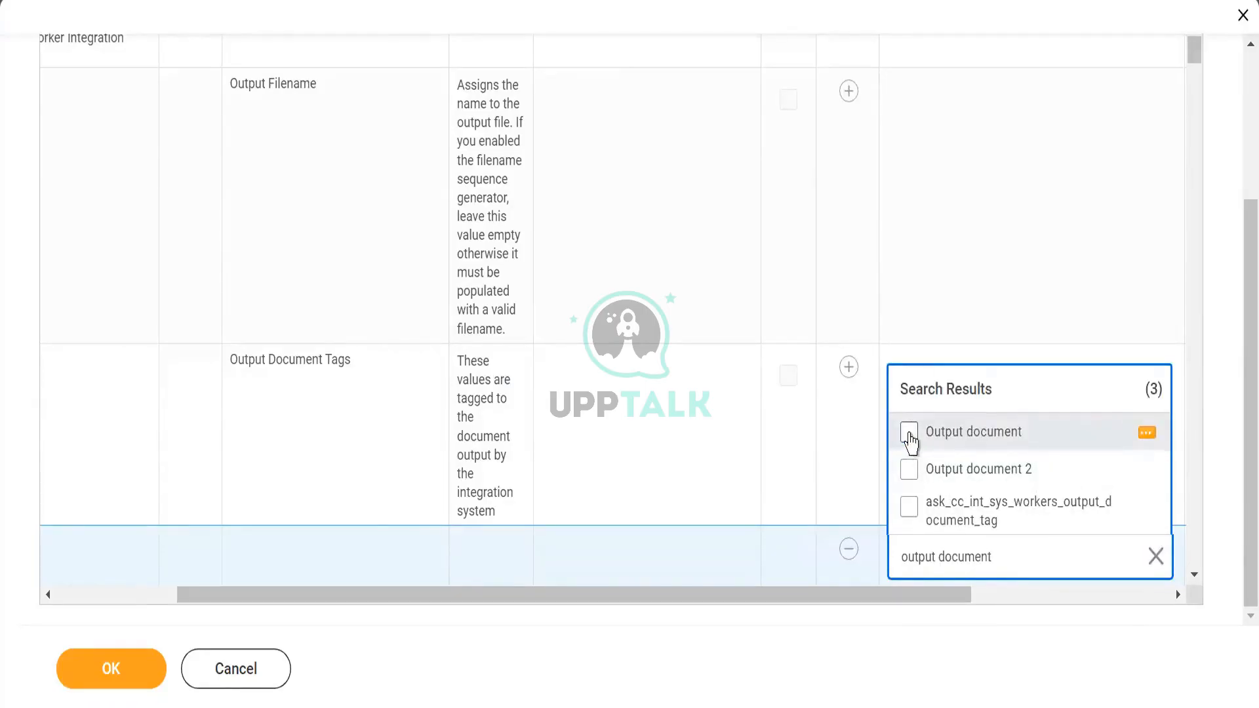
pyautogui.click(910, 433)
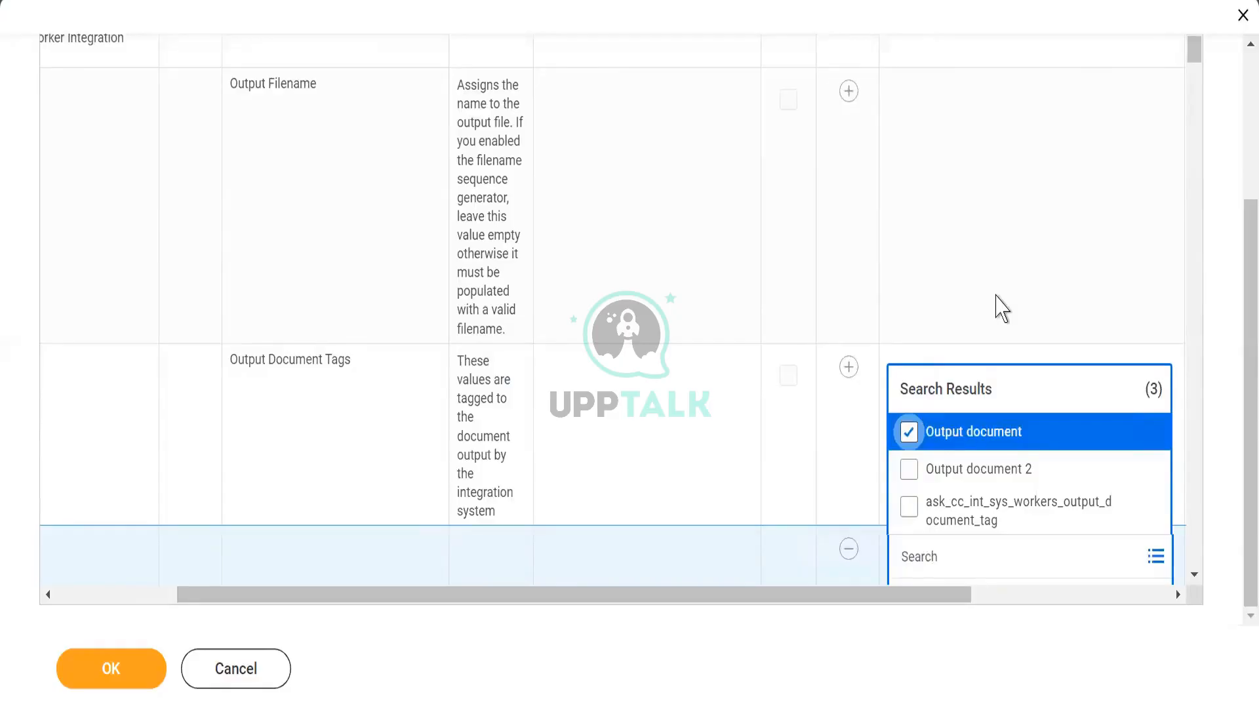
pyautogui.click(997, 302)
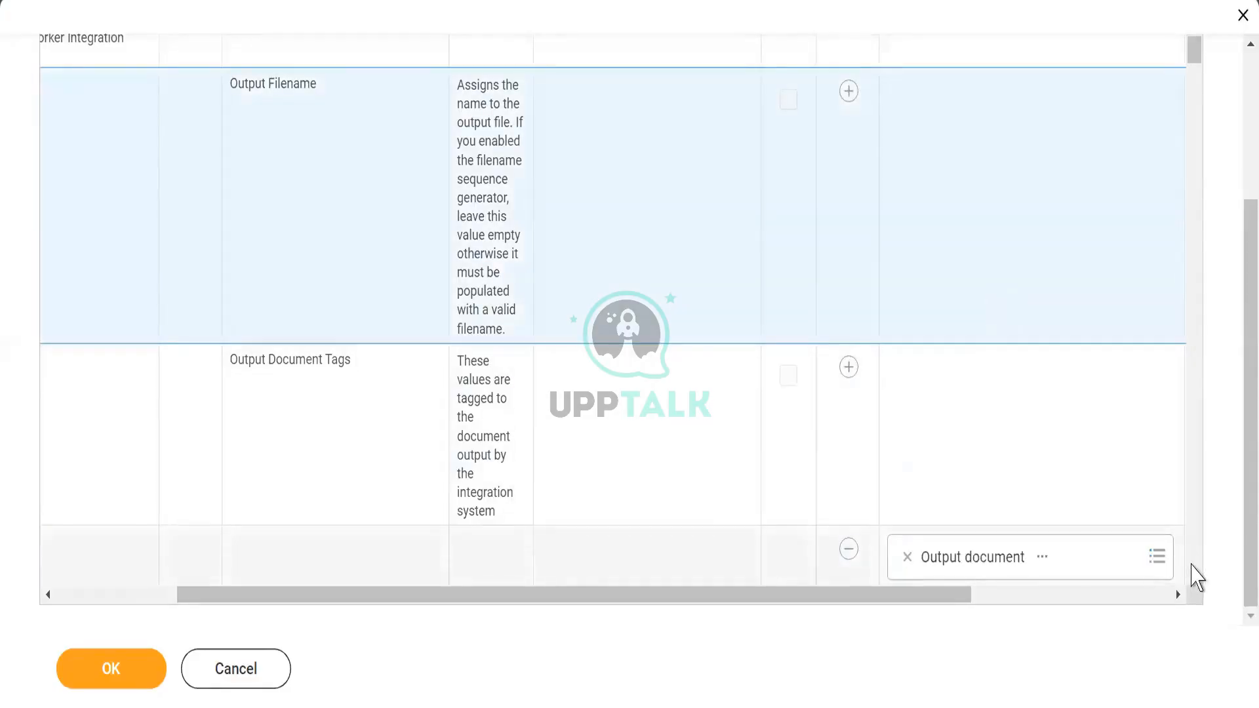
# - Add a value to the Version attribute and set it to 40.0
pyautogui.click(1194, 574)
pyautogui.click(1194, 575)
pyautogui.click(1195, 575)
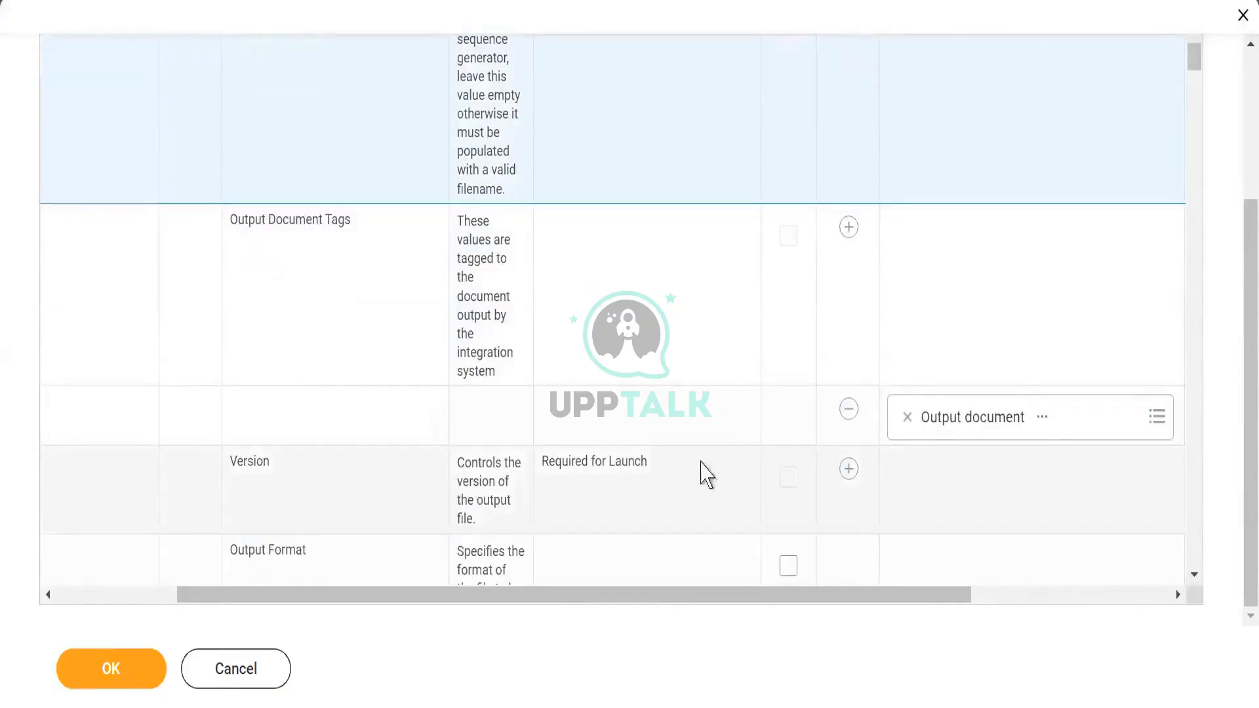
pyautogui.click(849, 469)
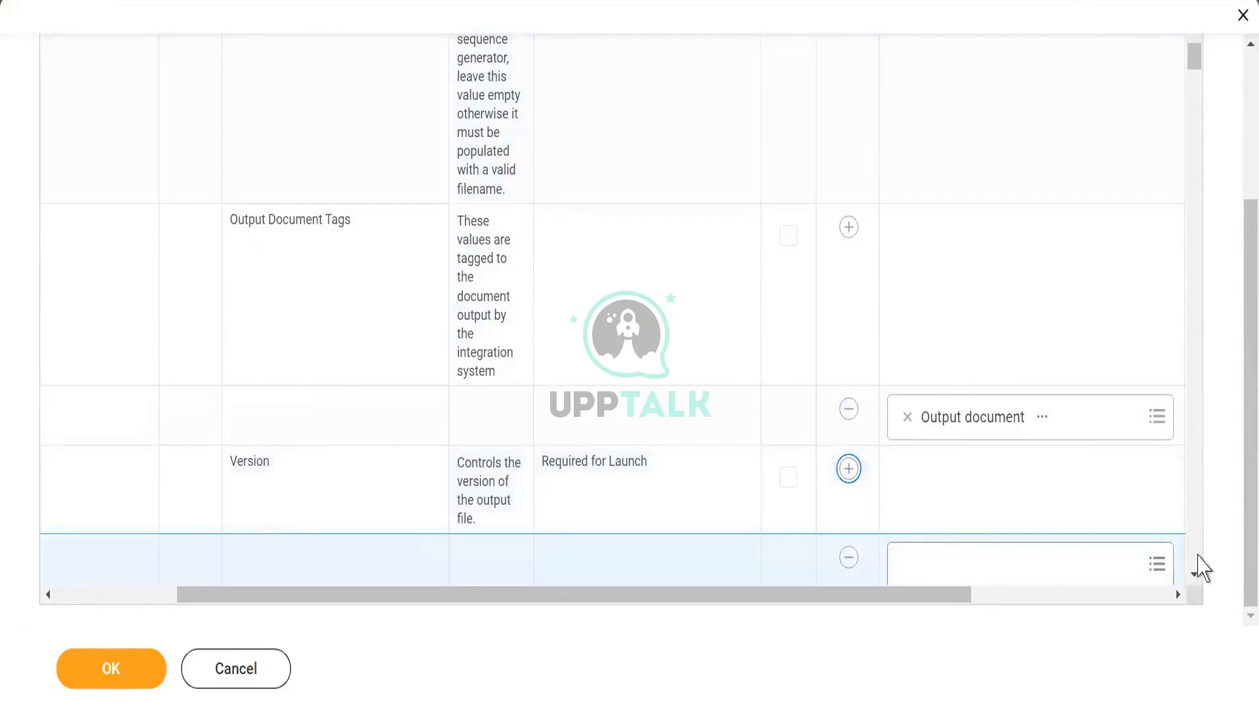
pyautogui.click(1194, 574)
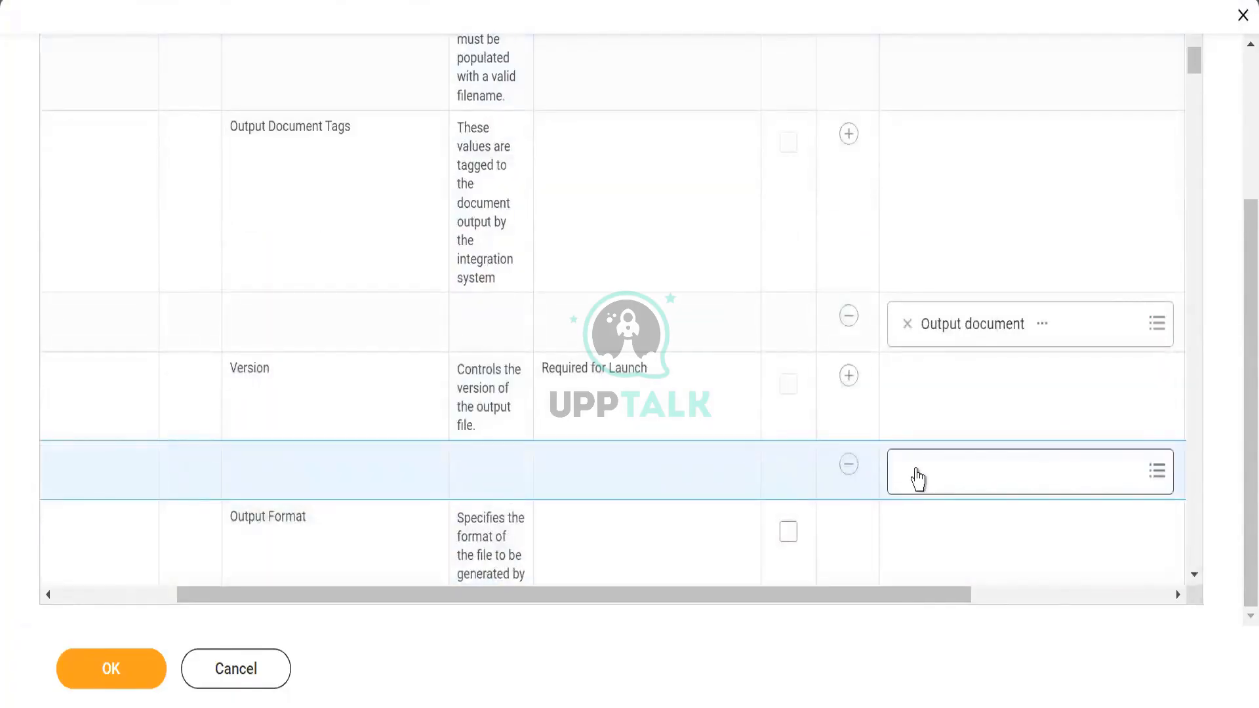
pyautogui.click(916, 470)
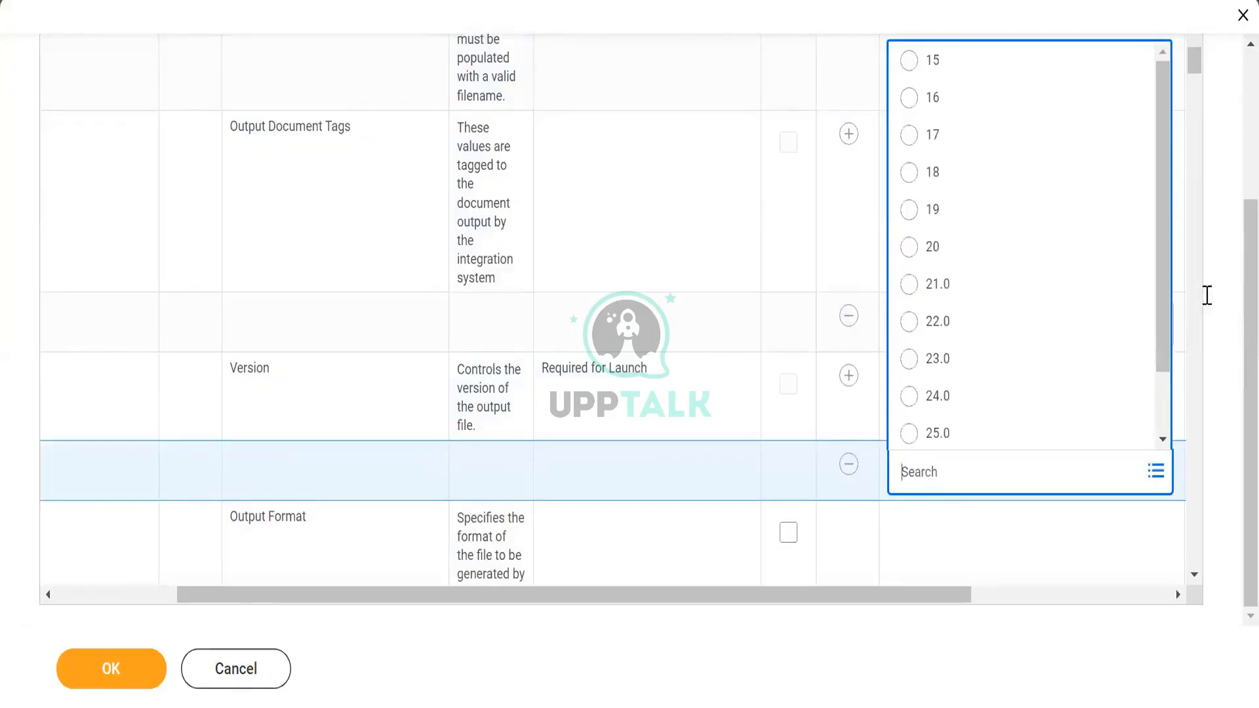
pyautogui.moveTo(1167, 346); pyautogui.dragTo(1160, 427)
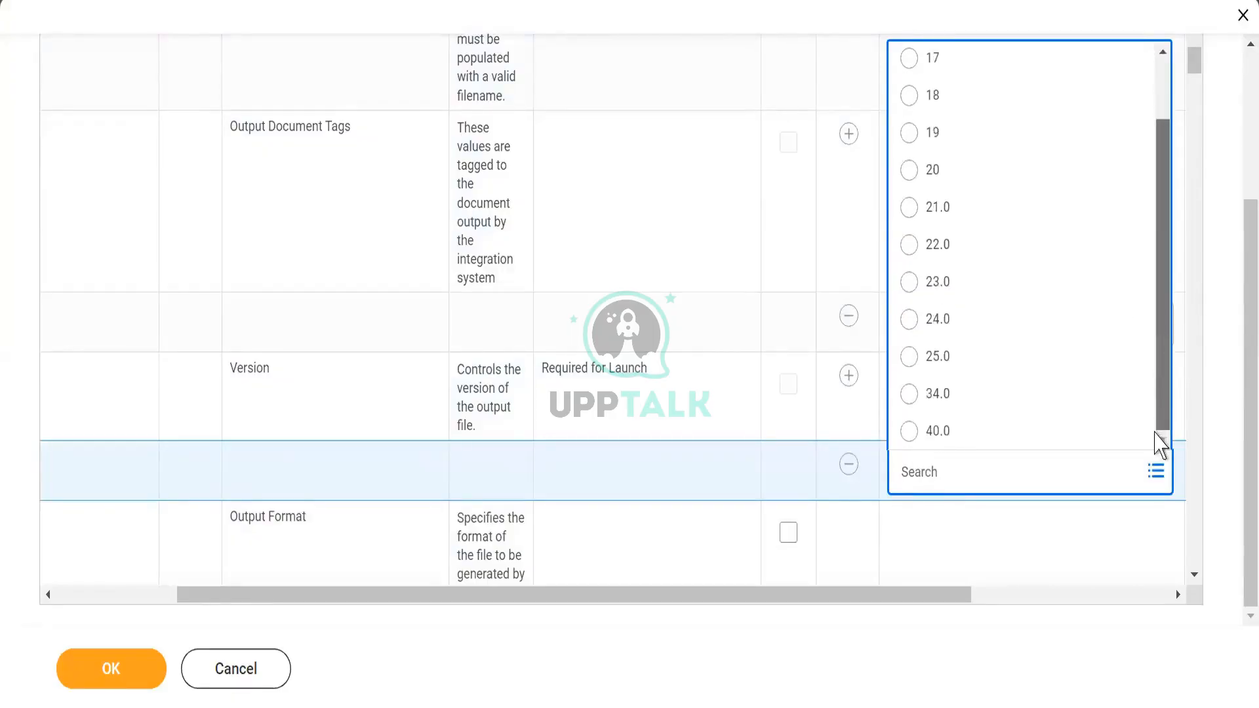
pyautogui.click(909, 433)
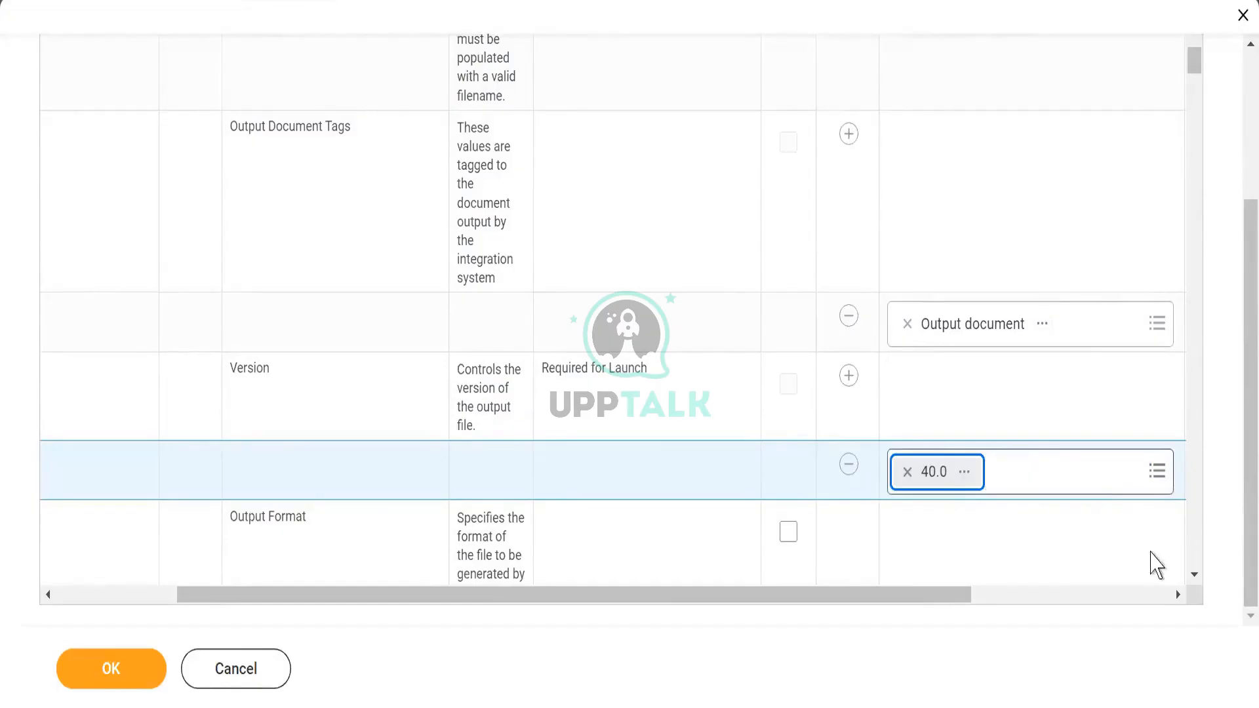
pyautogui.click(1151, 555)
# - Check the Output Format attribute's value and submit the integration attribute configuration
pyautogui.click(1194, 575)
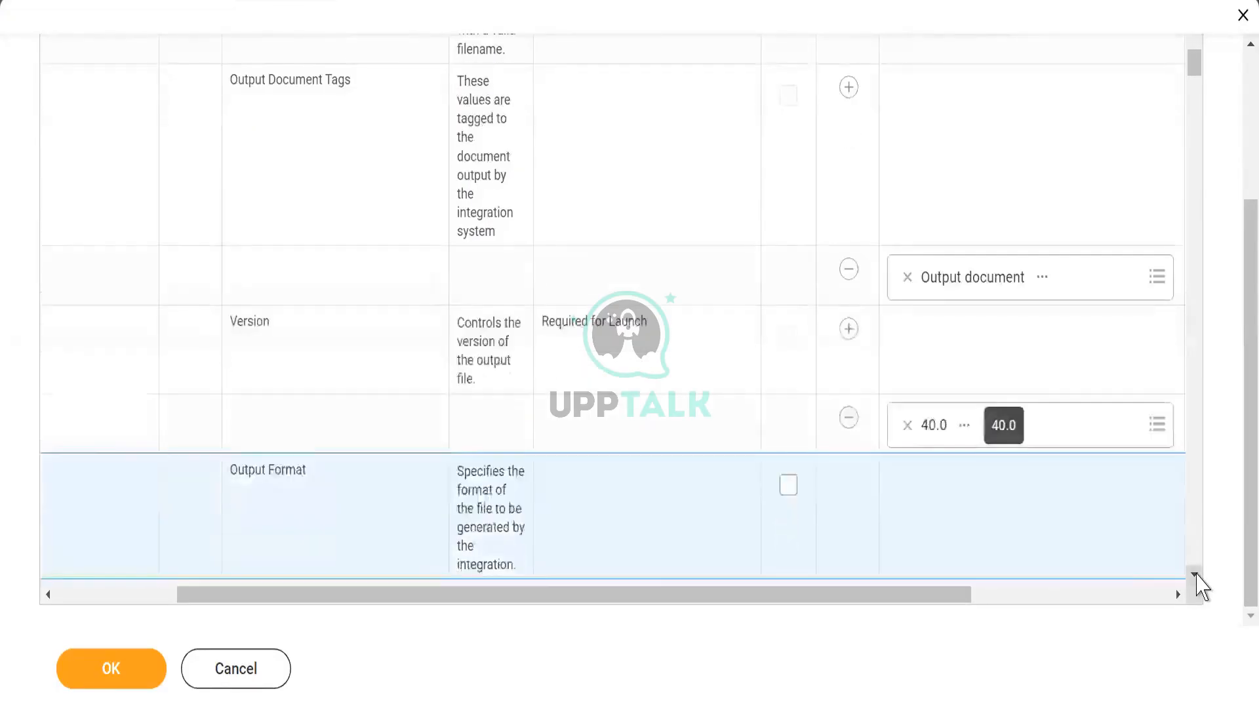
pyautogui.click(1194, 575)
pyautogui.click(1195, 575)
pyautogui.click(1194, 576)
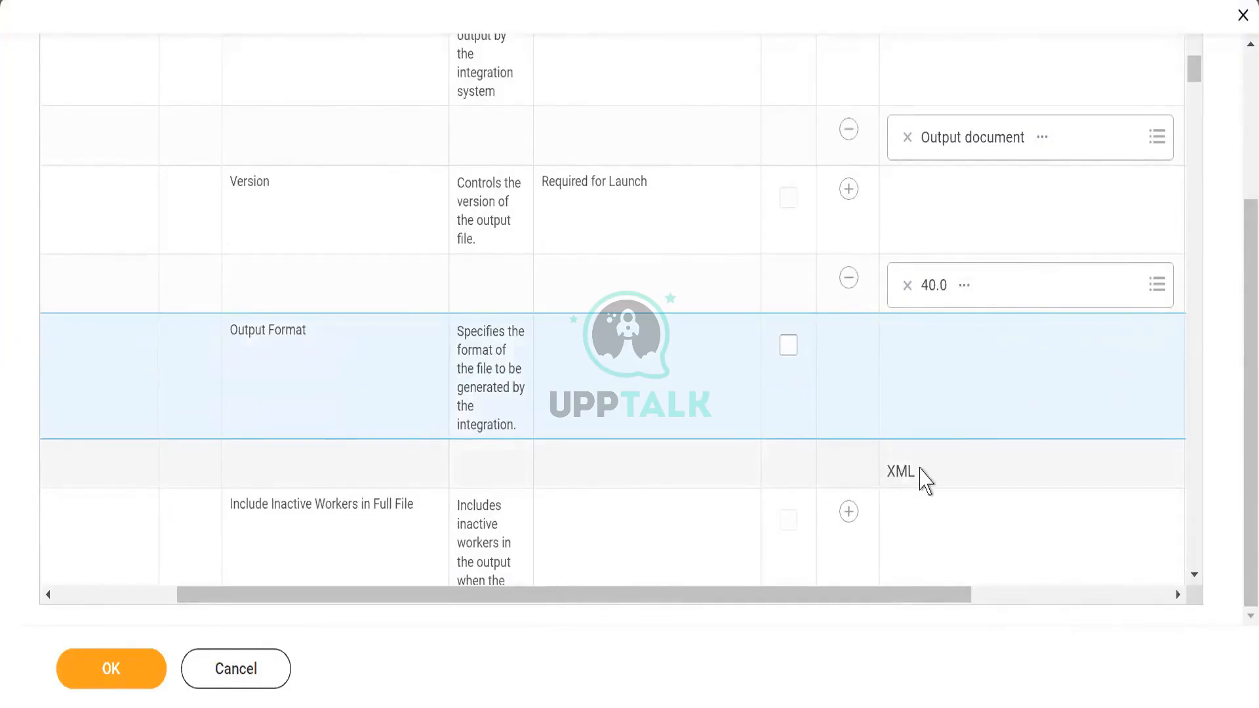
pyautogui.doubleClick(926, 480)
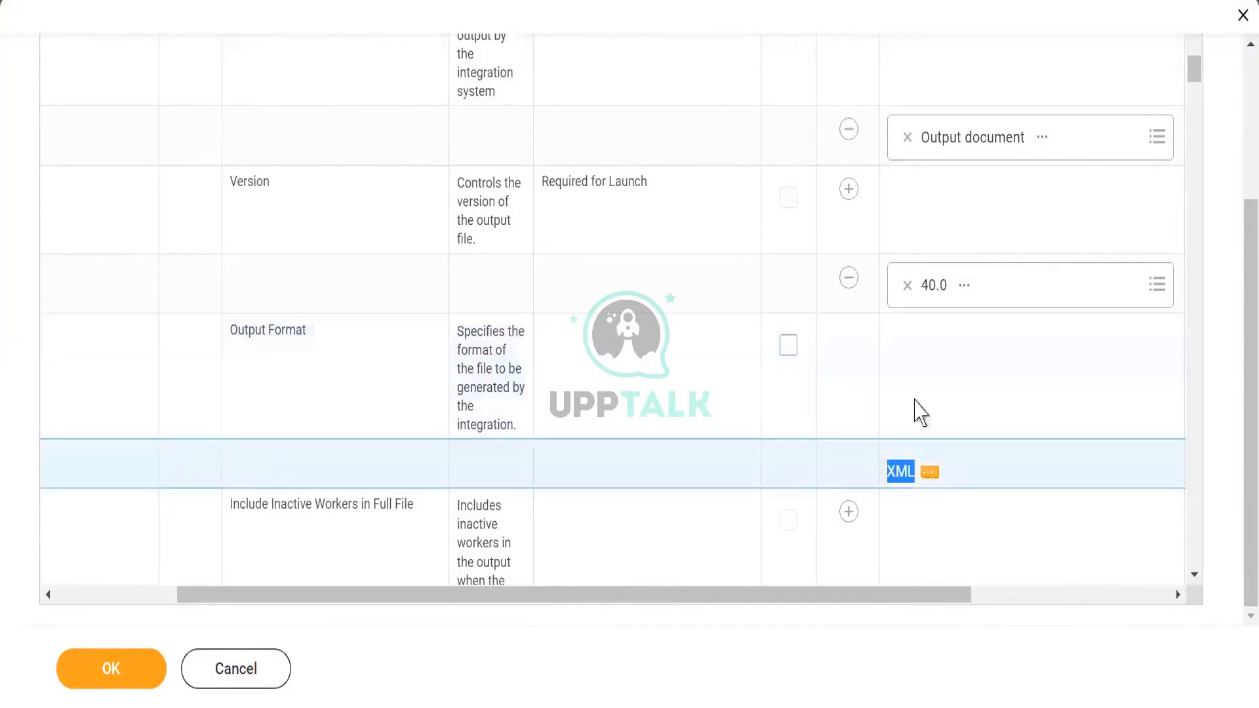
pyautogui.click(1006, 467)
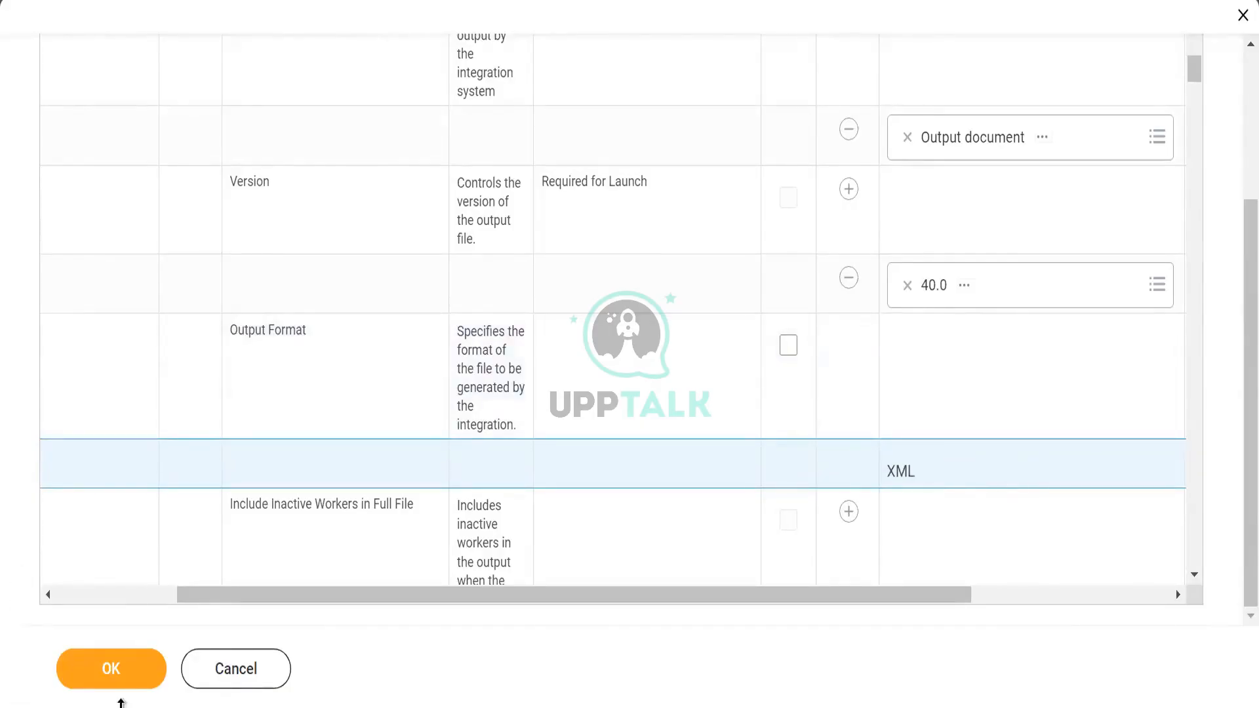
pyautogui.click(120, 676)
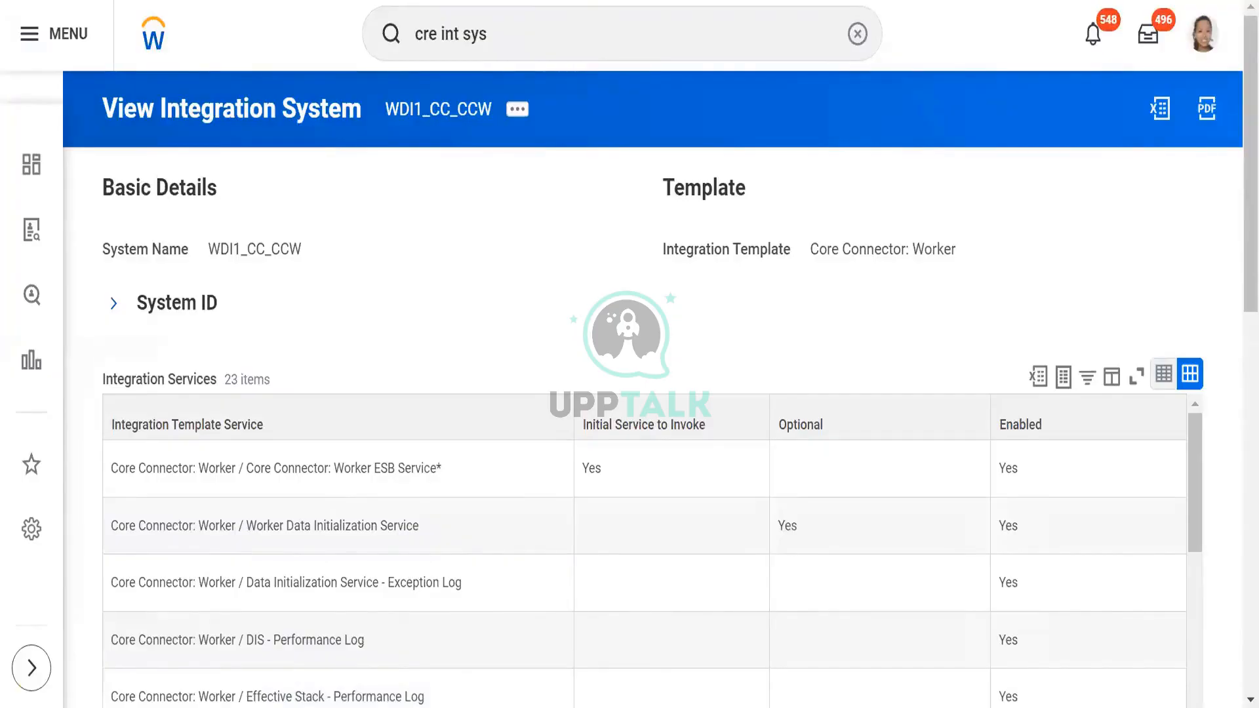
# - Switch to the Core Connector document in Word and review process steps 4 to 7 on configuring integration attributes and output fields
pyautogui.hotkey('alt', 'Tab')
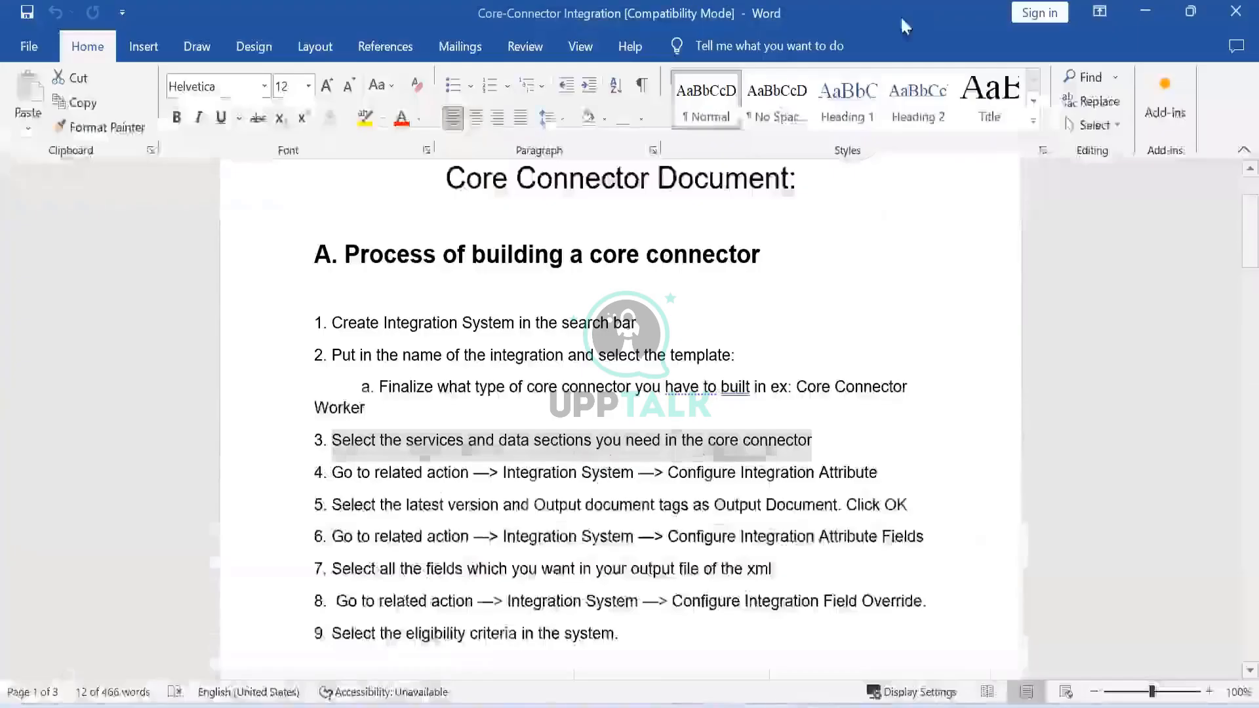
pyautogui.click(427, 431)
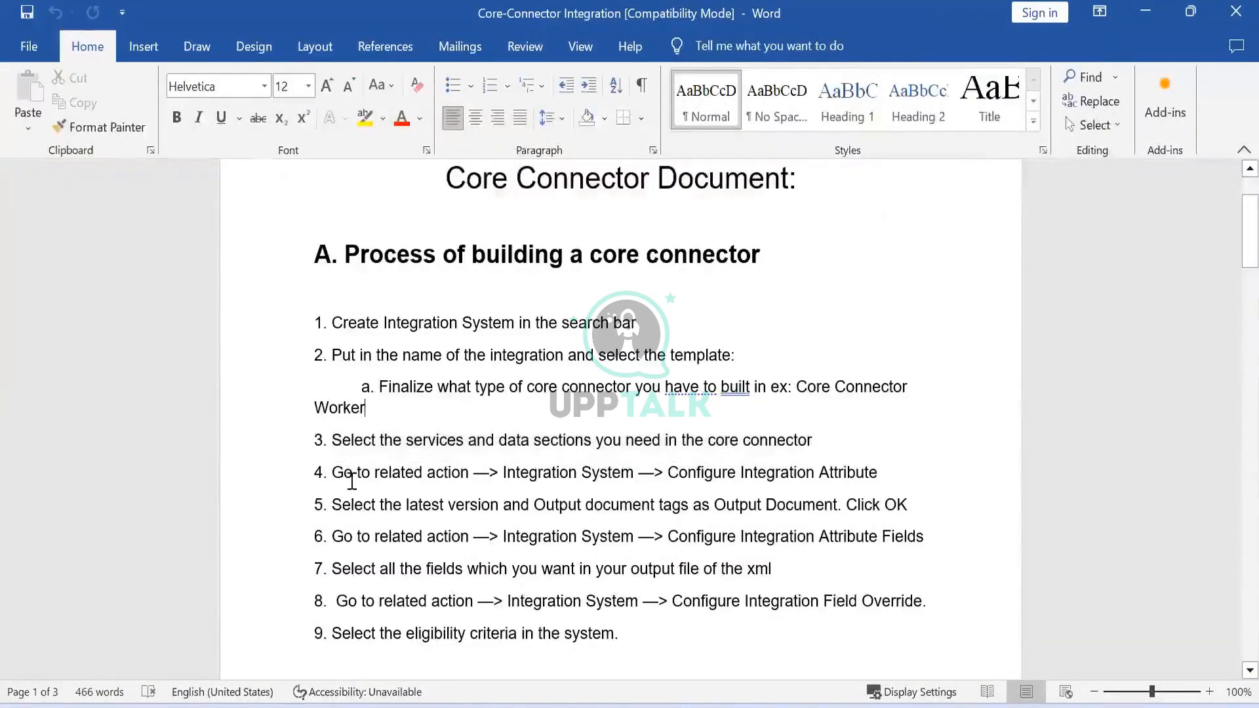
pyautogui.moveTo(342, 476); pyautogui.dragTo(898, 482)
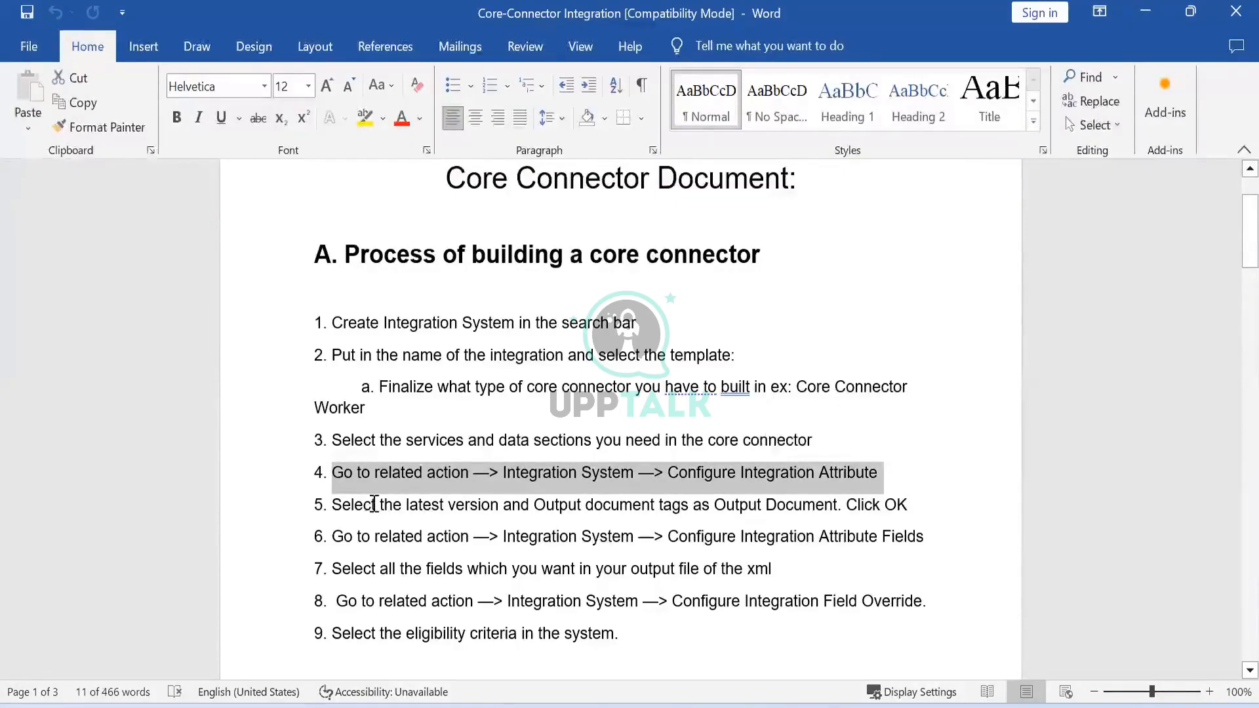
pyautogui.moveTo(332, 503); pyautogui.dragTo(924, 515)
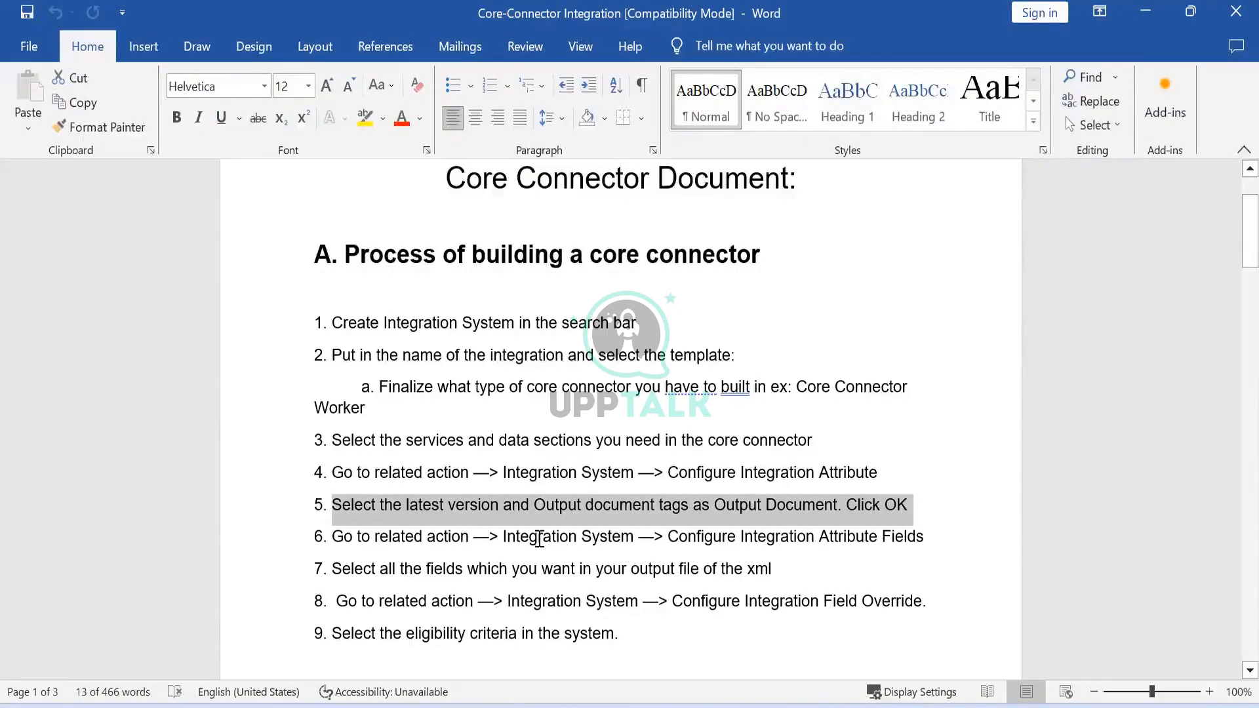
pyautogui.moveTo(539, 538); pyautogui.dragTo(926, 536)
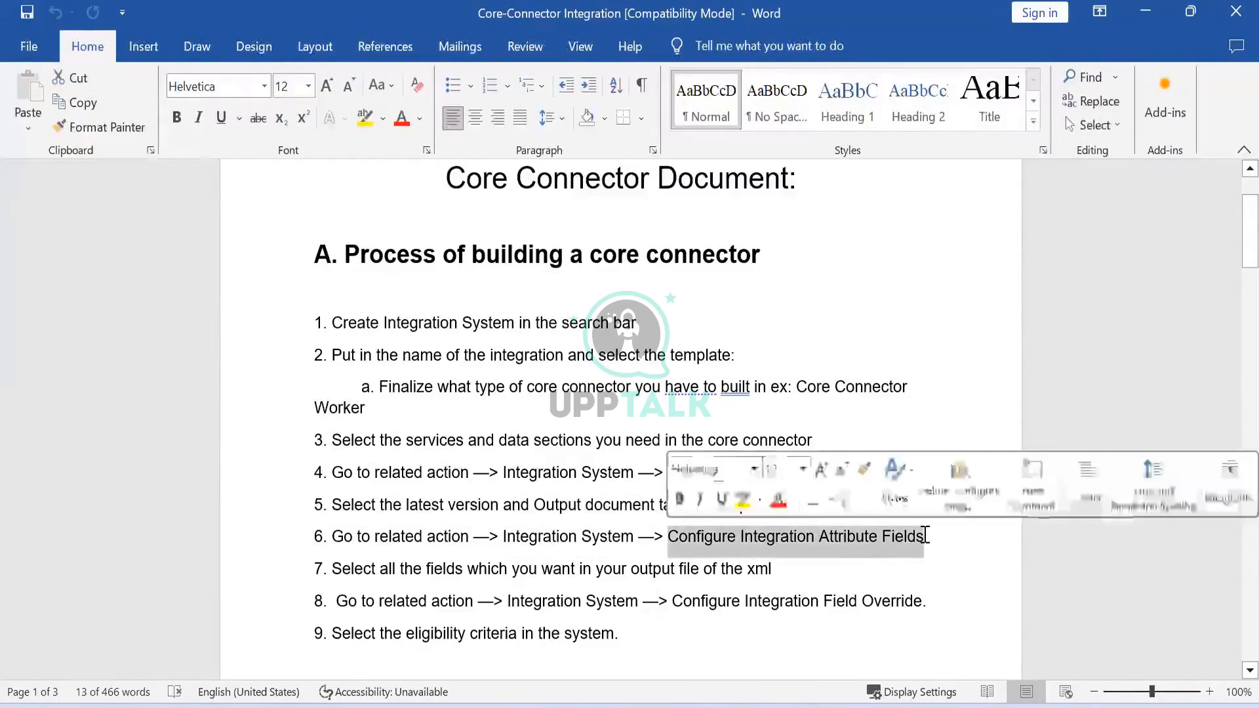
pyautogui.moveTo(371, 568); pyautogui.dragTo(754, 576)
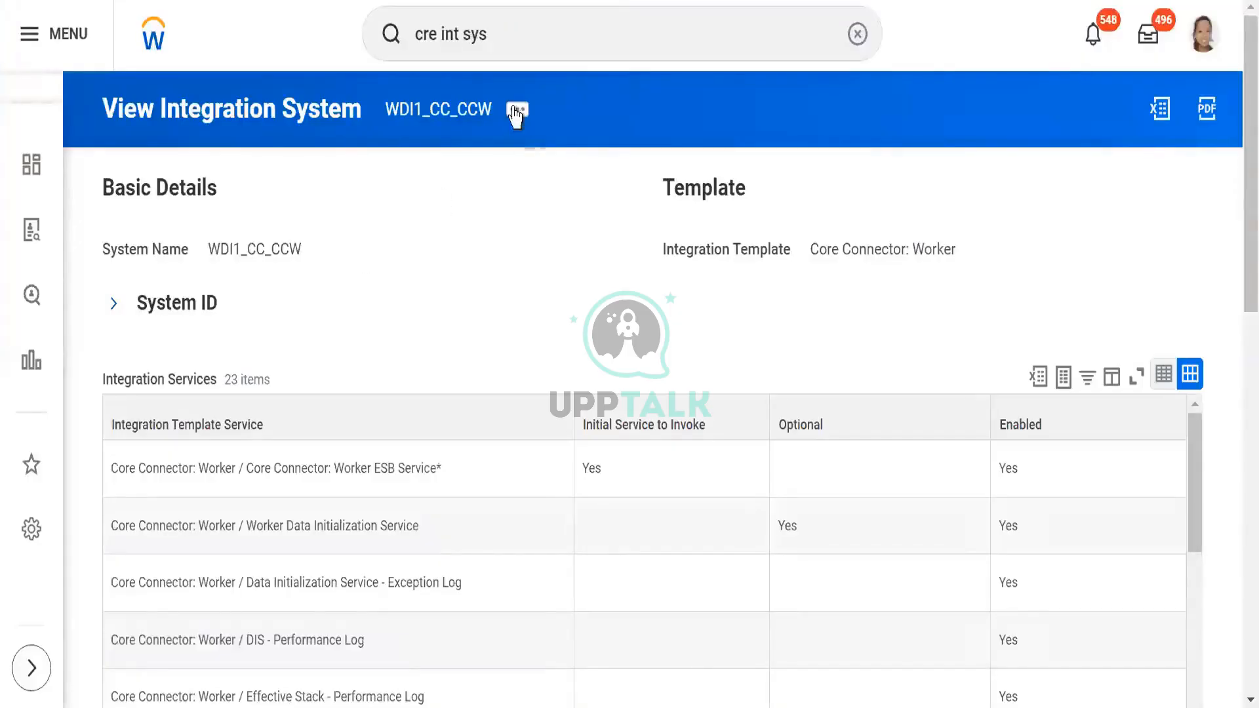
# - Return to Workday and open Configure Integration Field Attributes for the WDI1_CC_CCW integration system
pyautogui.click(516, 112)
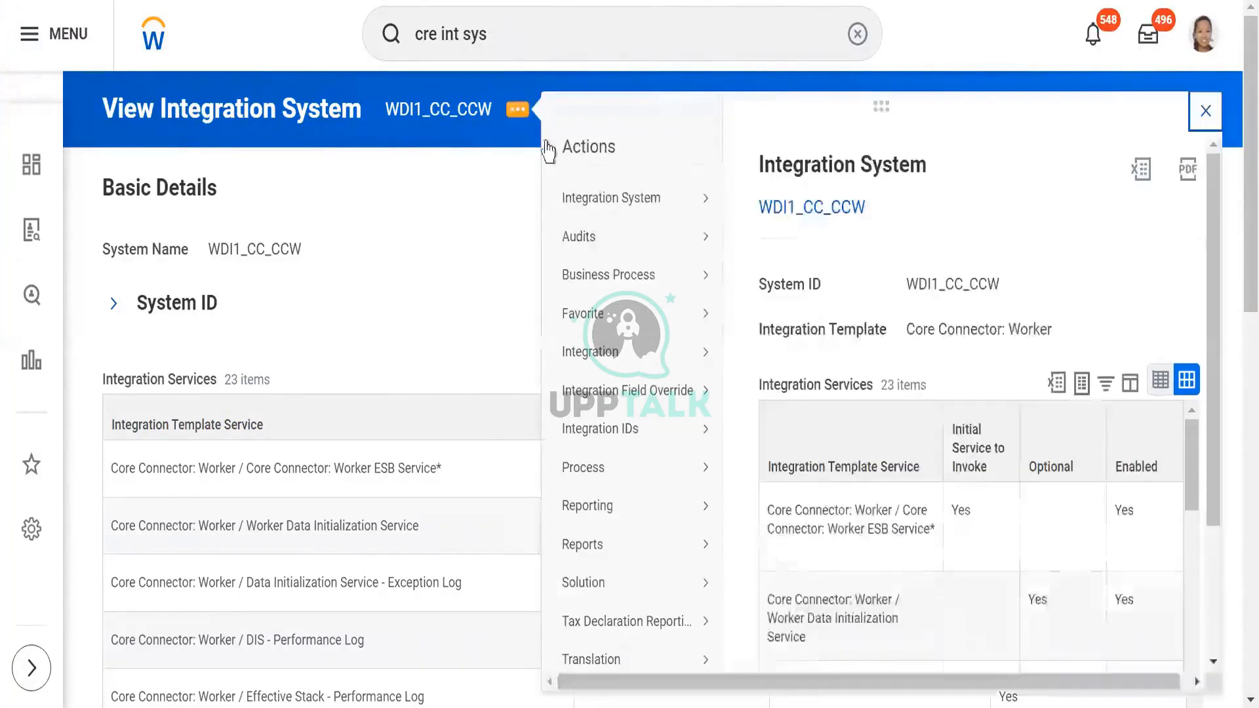
pyautogui.moveTo(689, 203)
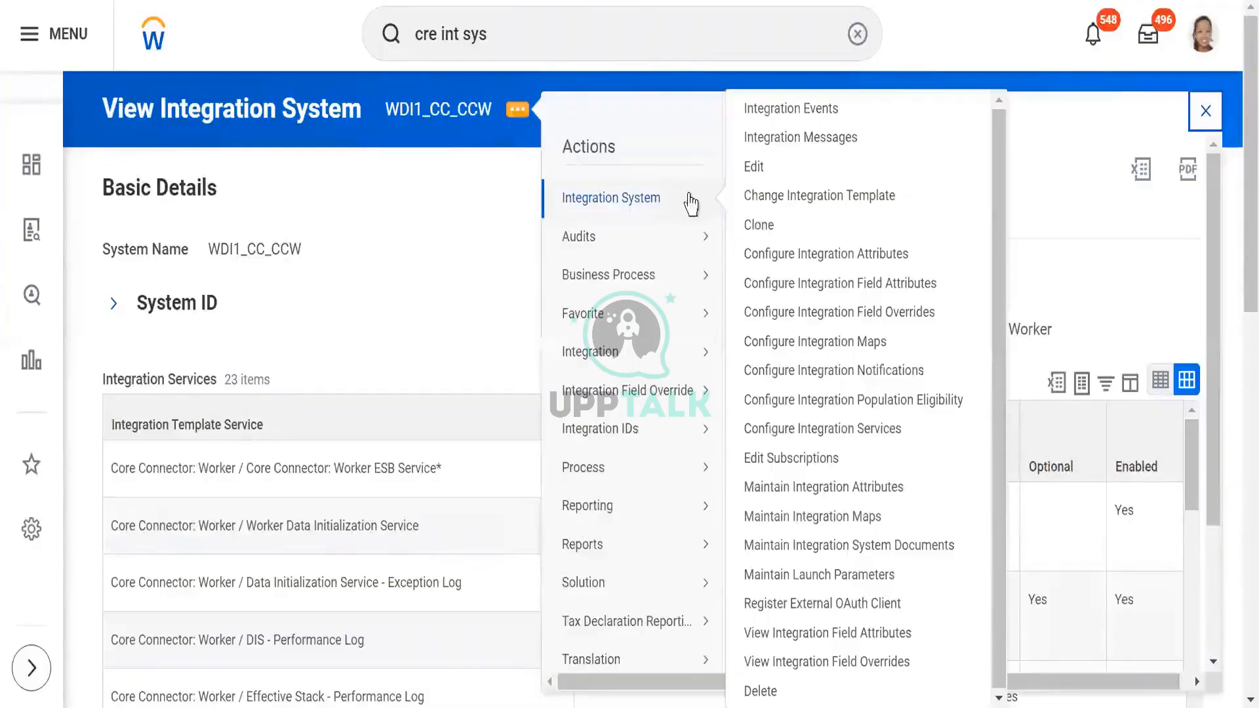
pyautogui.click(784, 282)
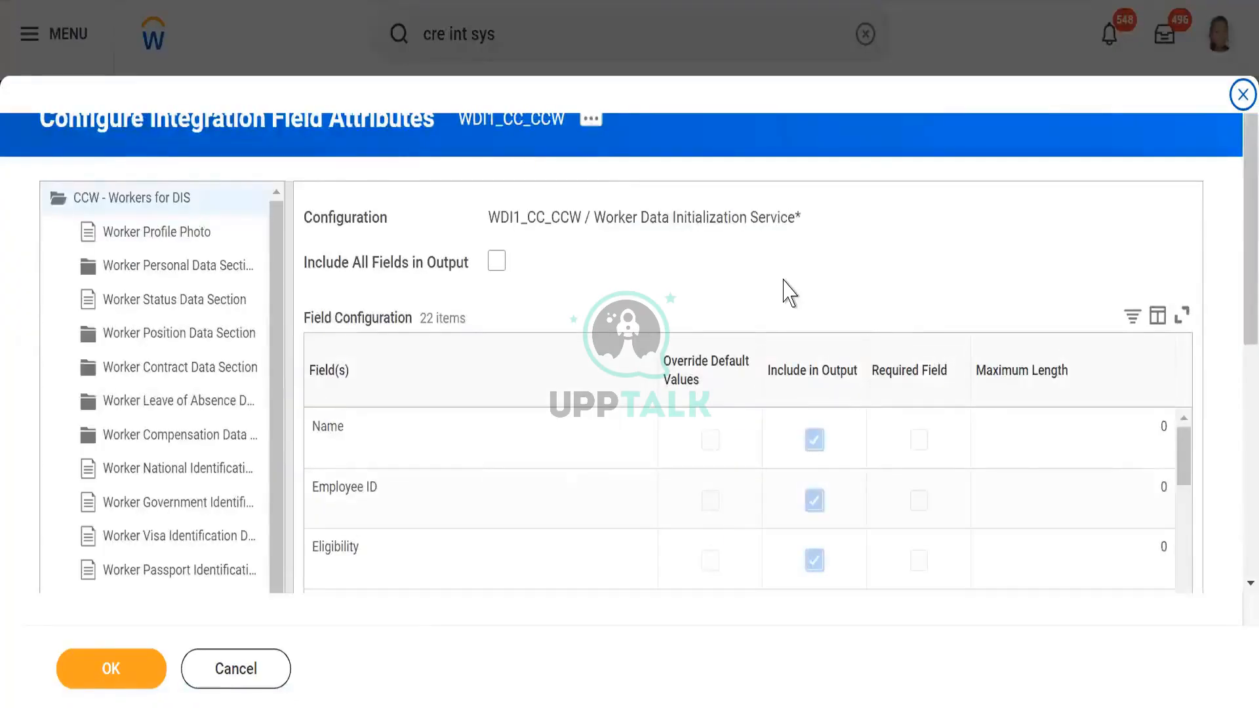
# - Include Filename and Image in the Worker Profile Photo output by enabling Include All Fields in Output, and clear that option again
pyautogui.click(148, 248)
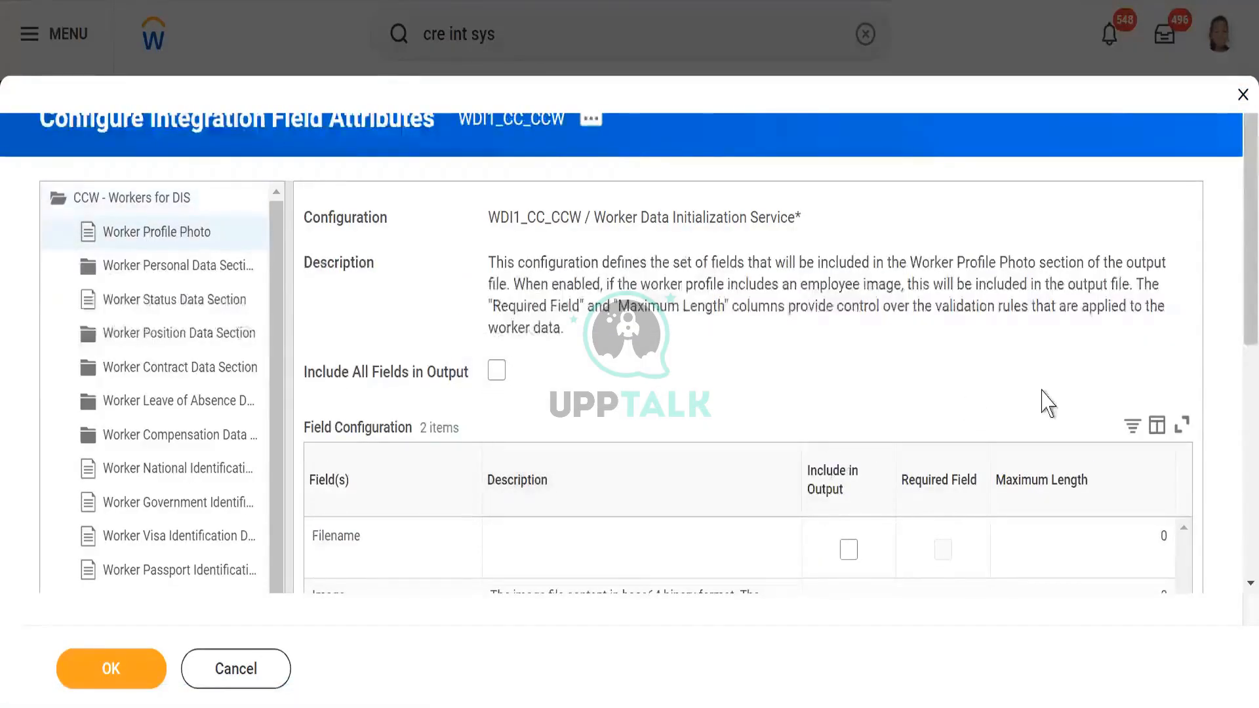
pyautogui.scroll(-4, 1238, 397)
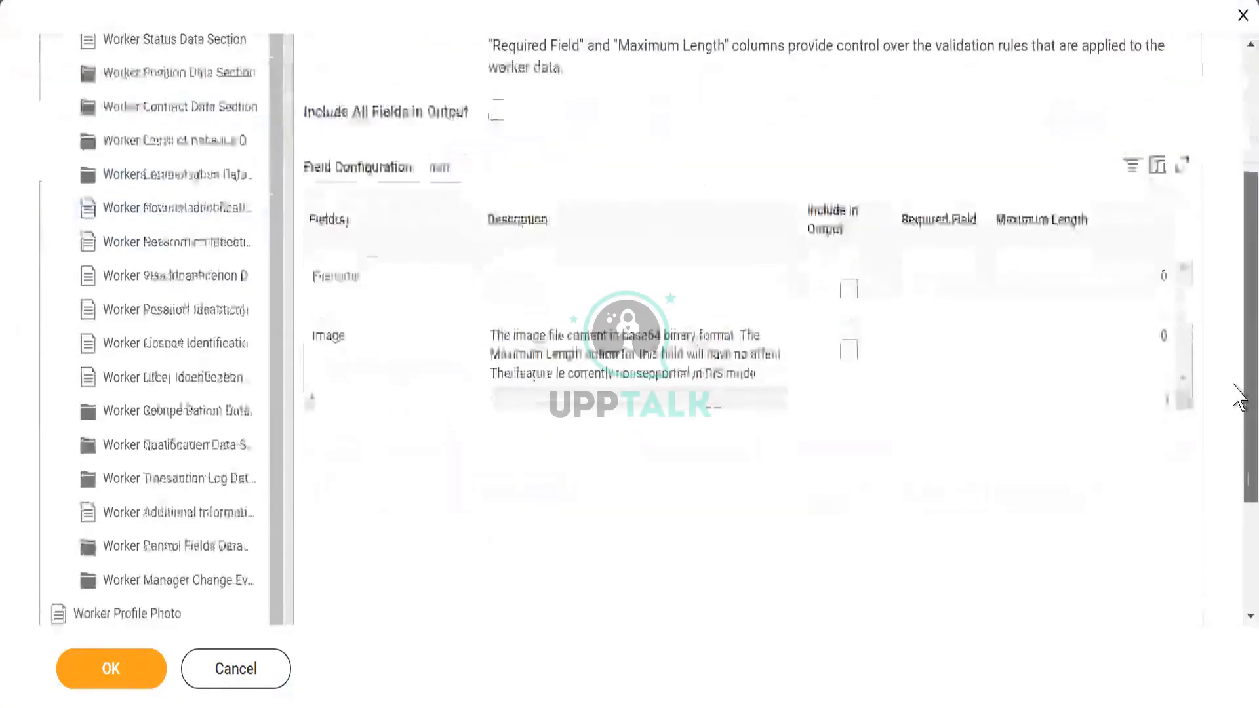
pyautogui.scroll(2, 1235, 367)
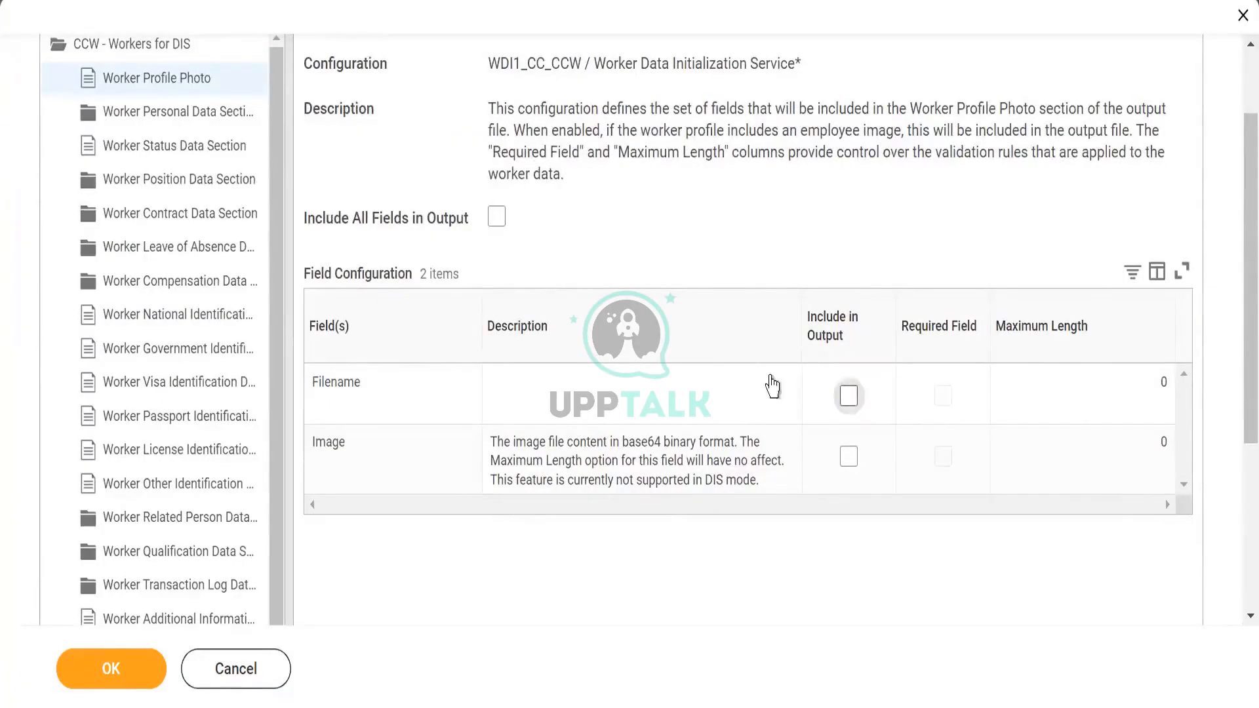
pyautogui.click(493, 223)
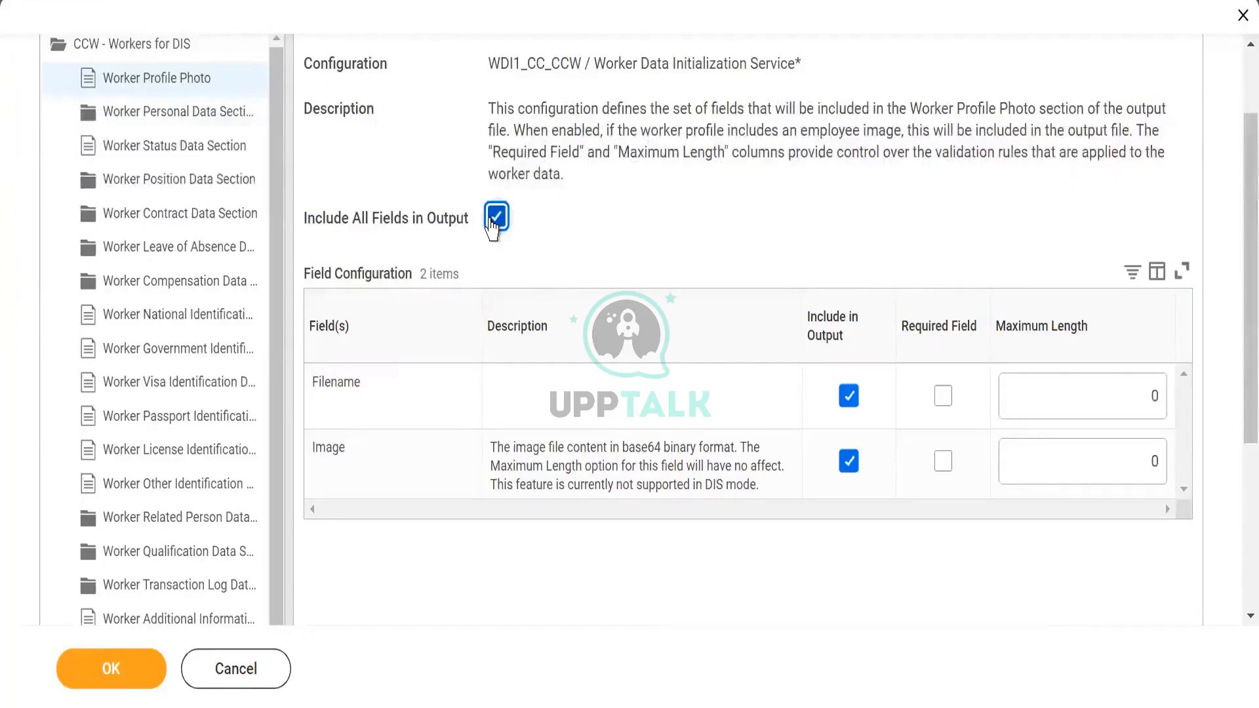
pyautogui.click(492, 225)
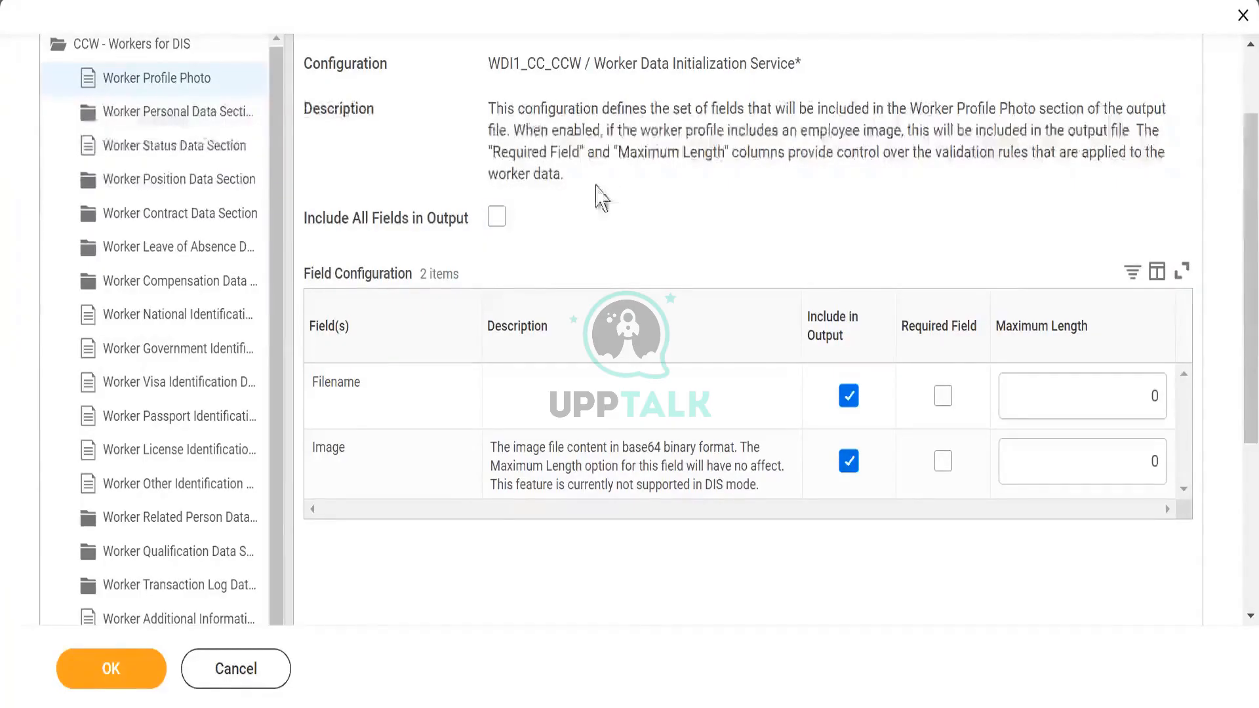
# - Include the Gender and Birth Date fields in the output of the Worker Personal Data Section
pyautogui.click(151, 117)
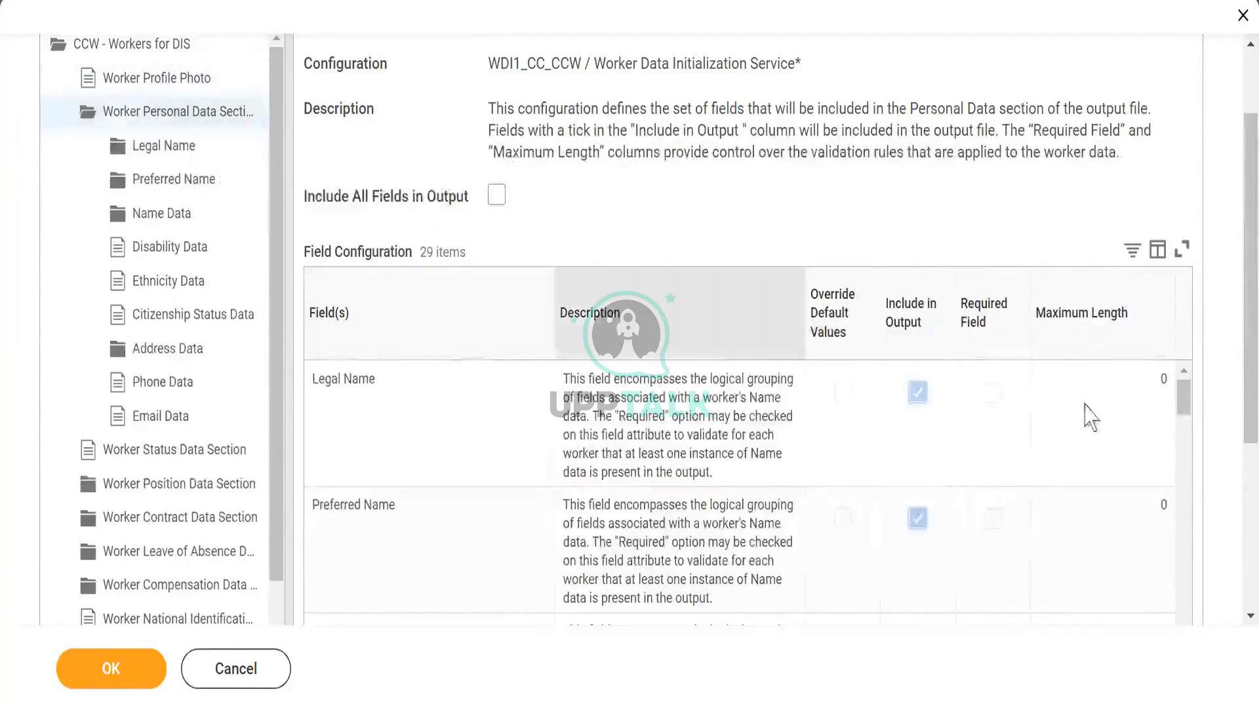
pyautogui.scroll(-1, 1236, 423)
pyautogui.scroll(-3, 1236, 425)
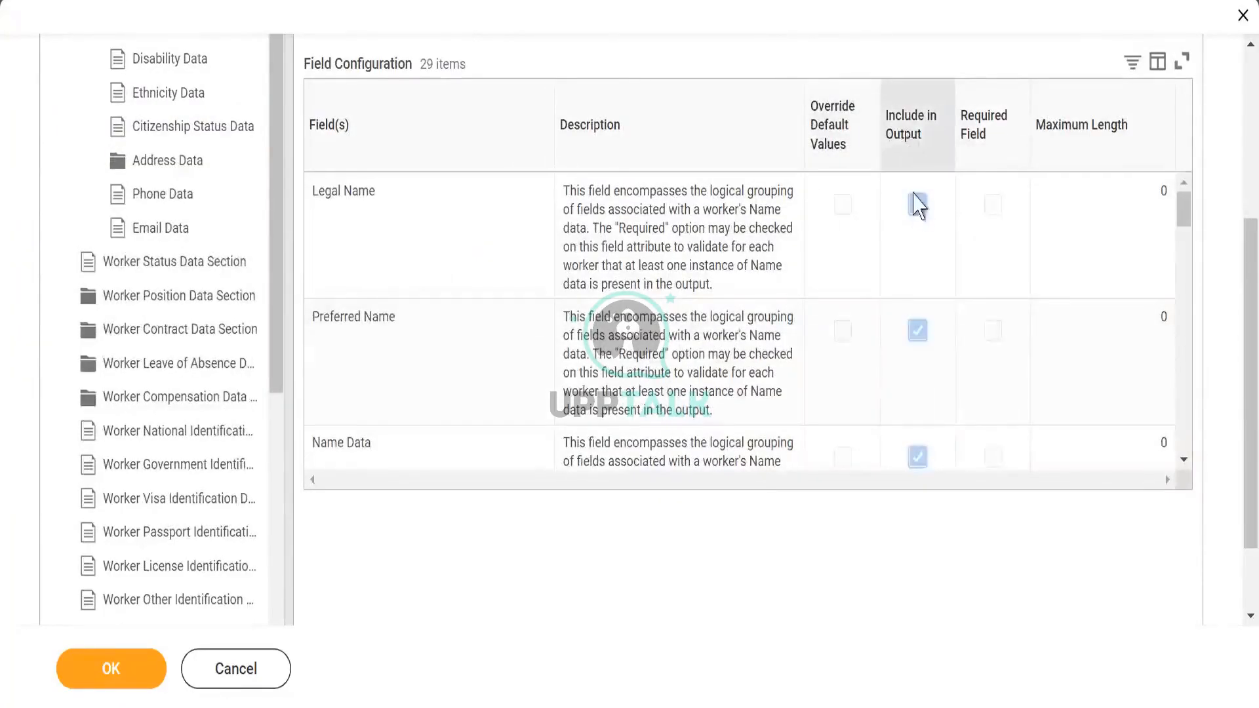
pyautogui.click(1184, 459)
pyautogui.click(1184, 459)
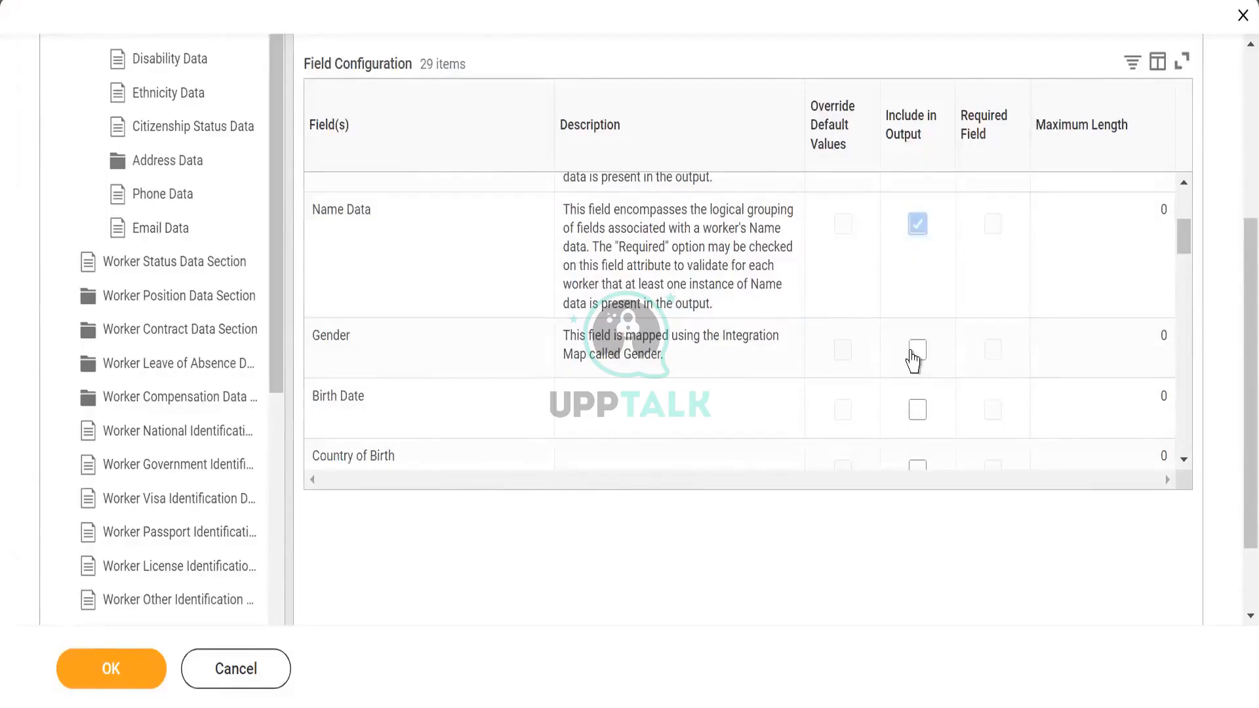
pyautogui.click(917, 351)
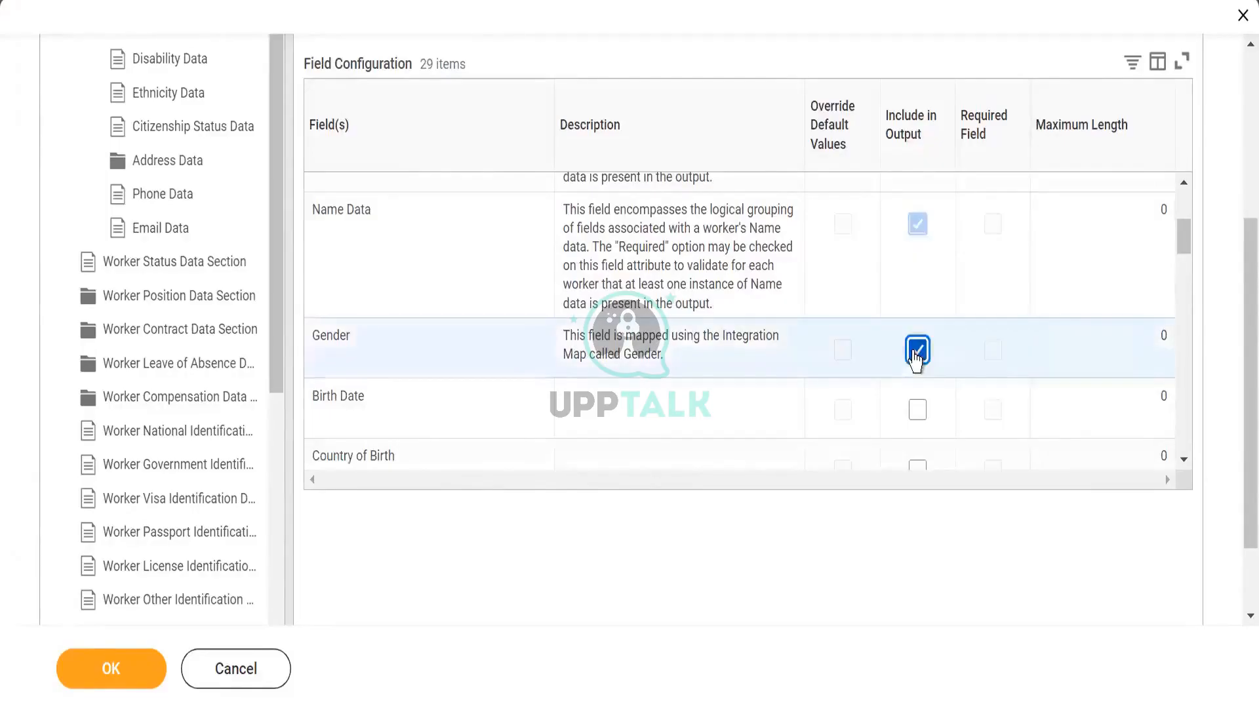
pyautogui.click(918, 413)
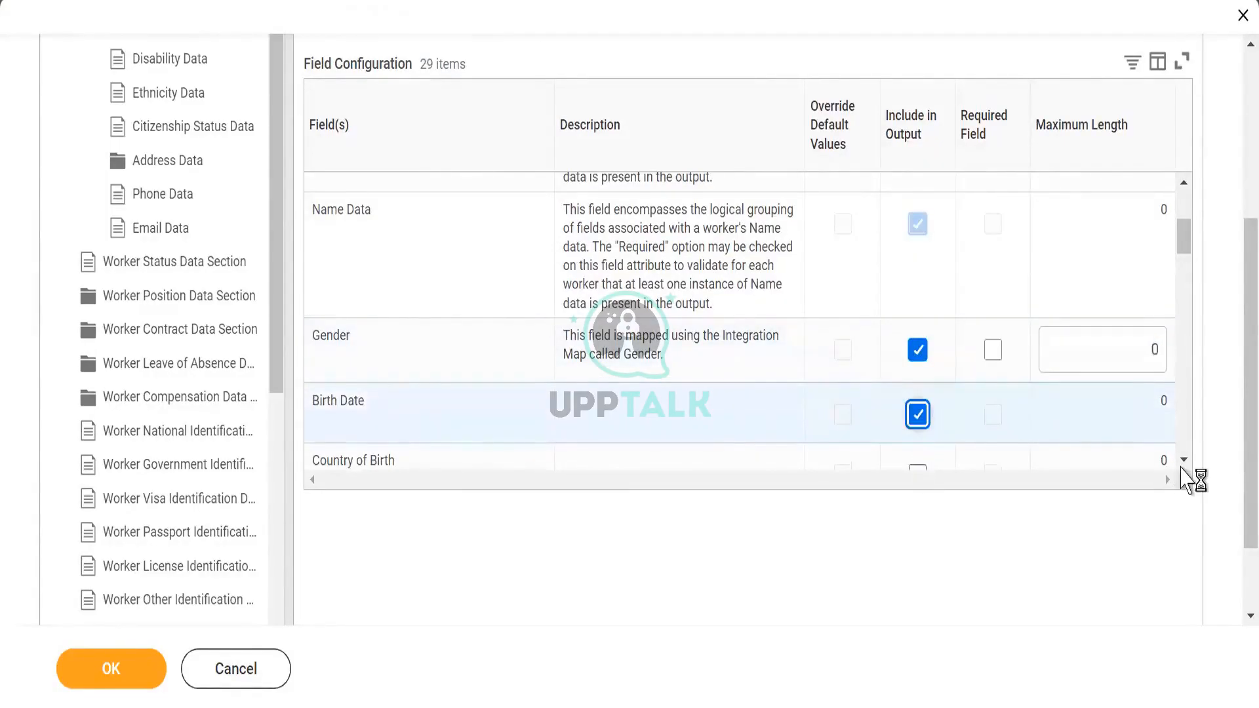
# - Include the Marital Status field in the personal data output and look through the section's remaining fields
pyautogui.scroll(-3, 1186, 471)
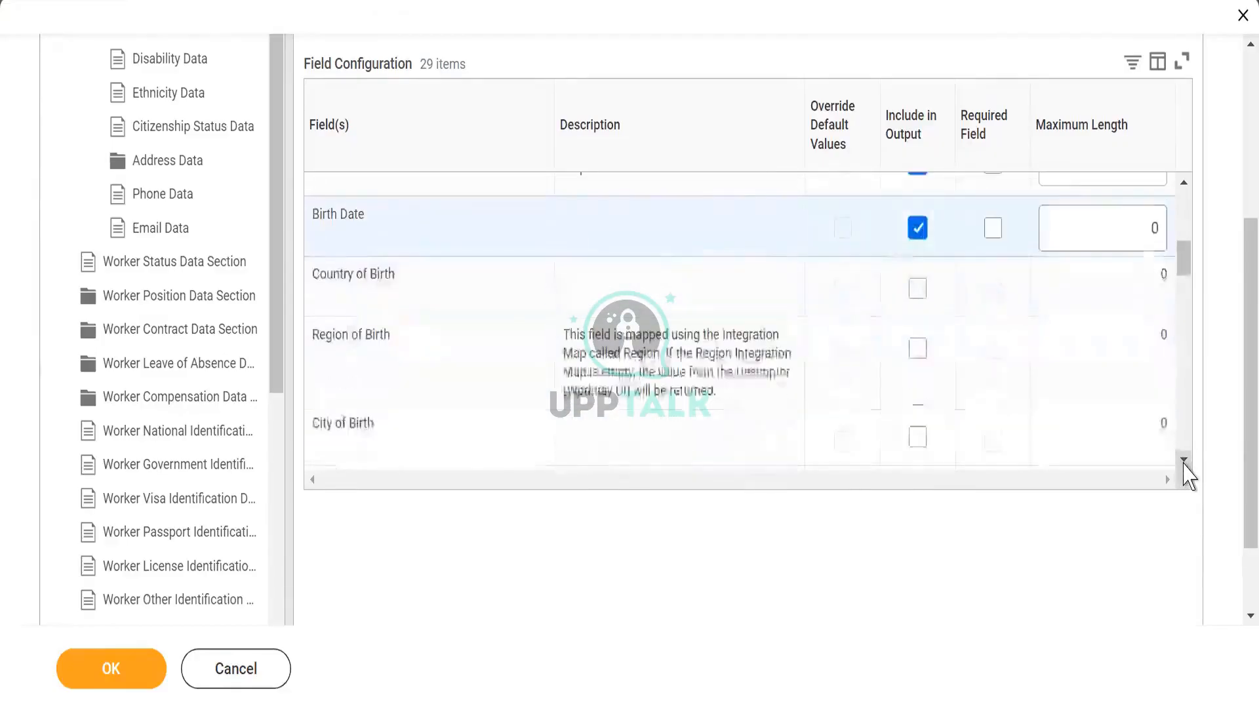
pyautogui.click(1184, 459)
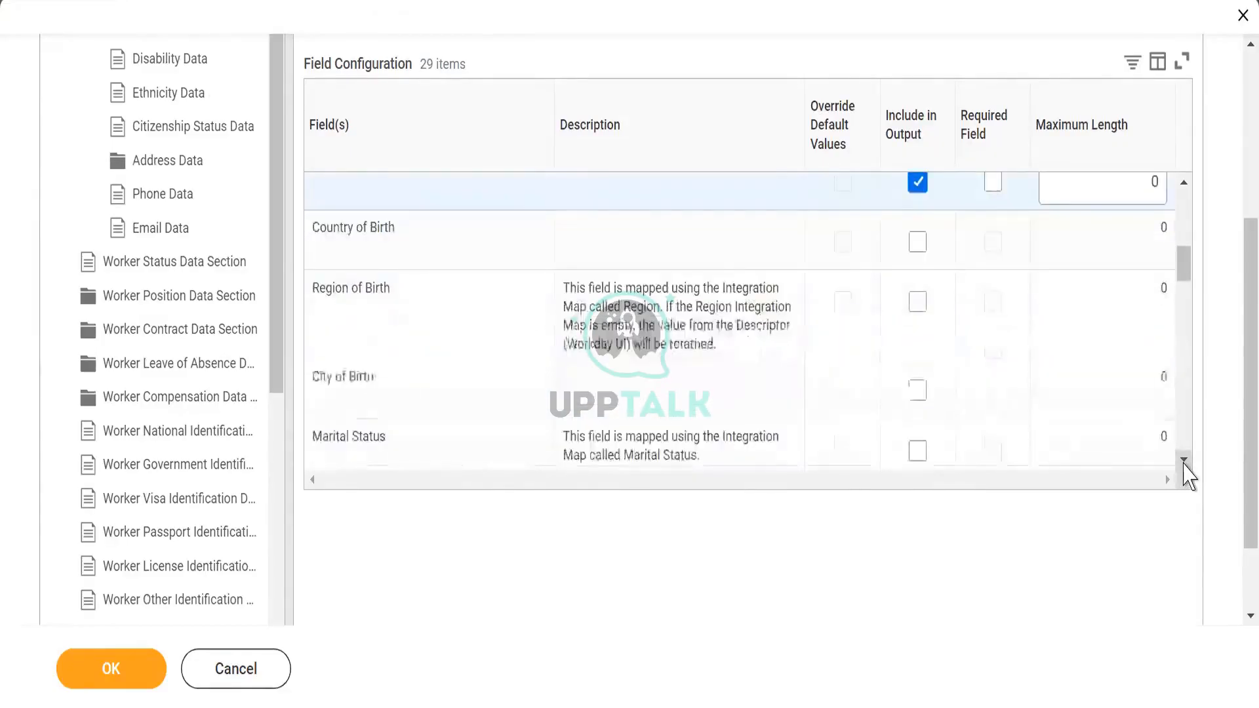
pyautogui.click(1185, 460)
pyautogui.click(1184, 460)
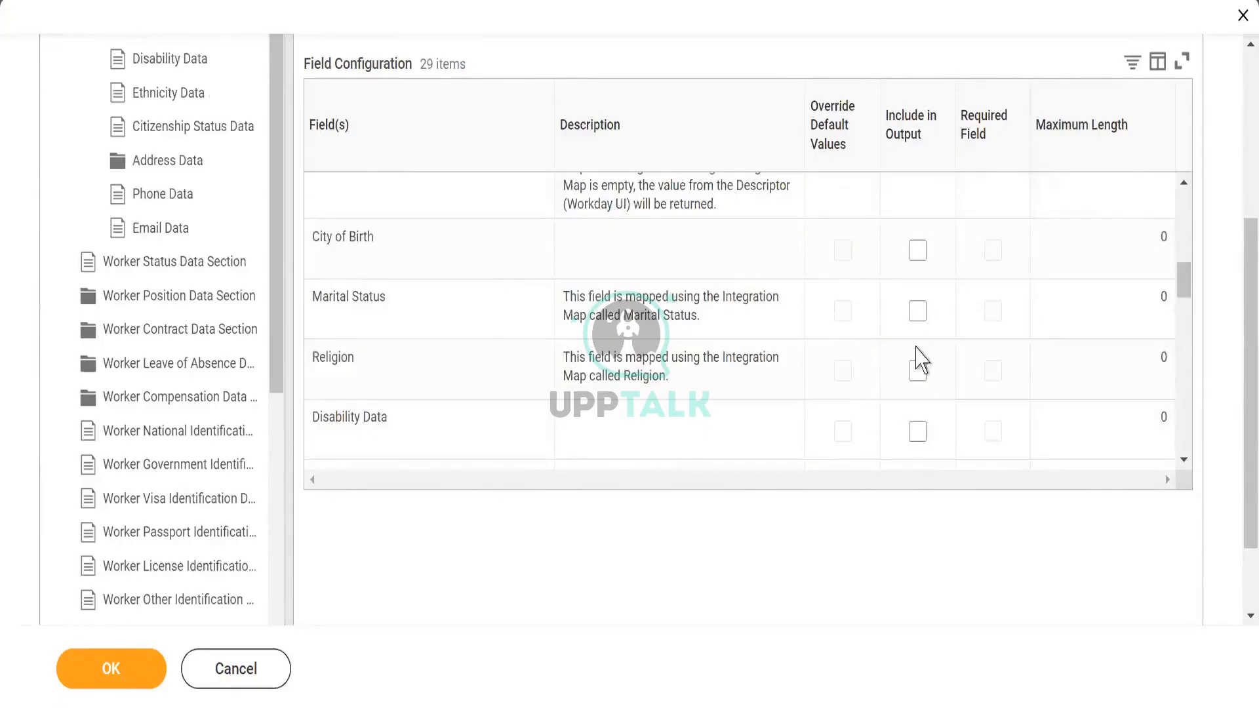
pyautogui.click(917, 314)
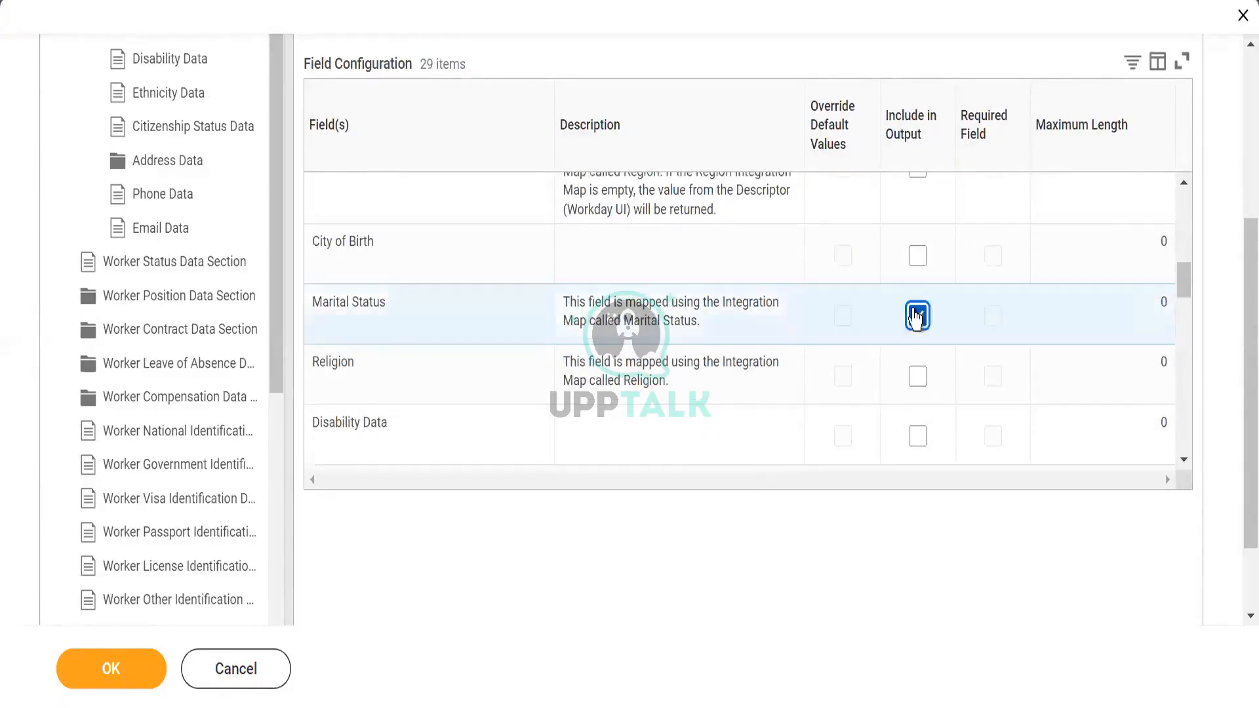
pyautogui.click(1184, 461)
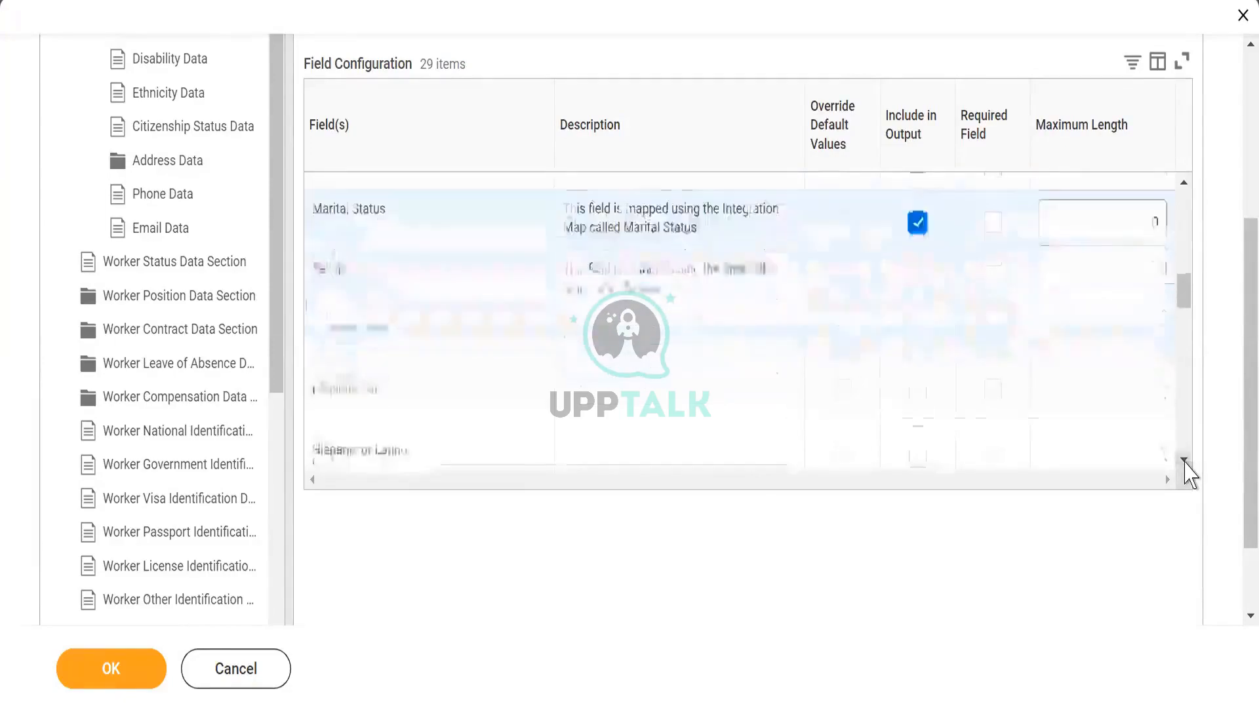
pyautogui.click(1185, 462)
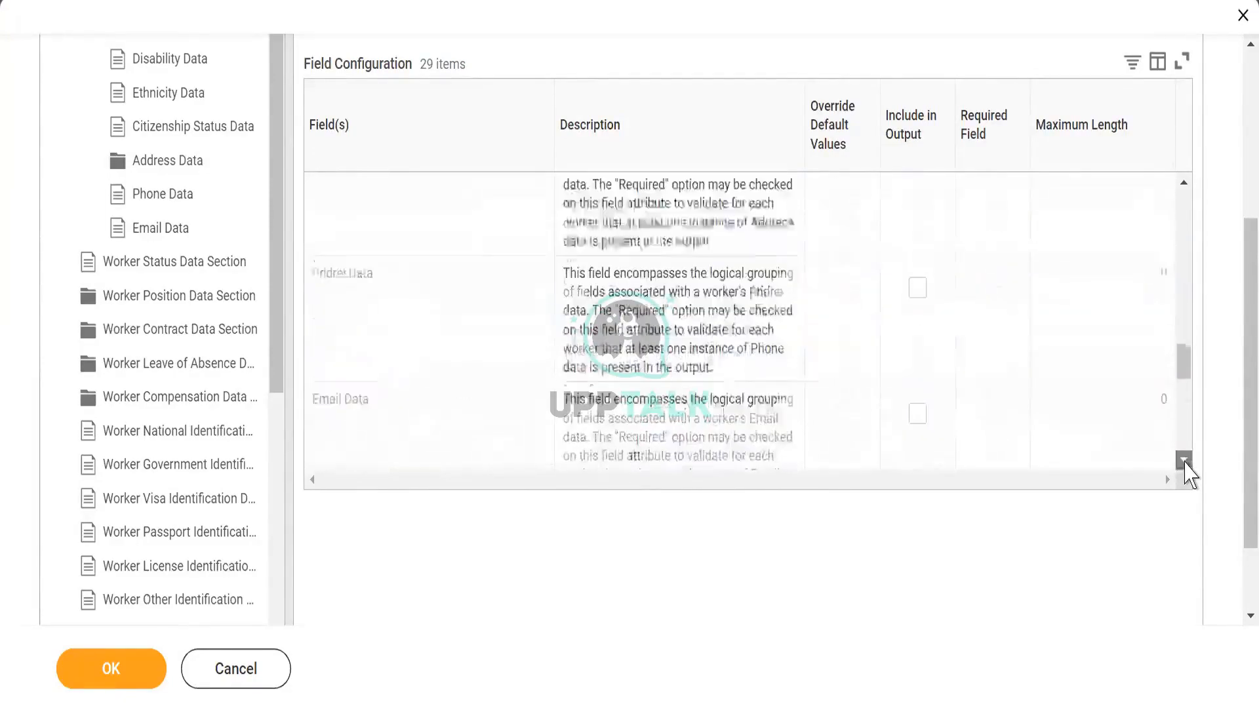
pyautogui.click(1184, 461)
pyautogui.click(1184, 461)
pyautogui.click(1185, 461)
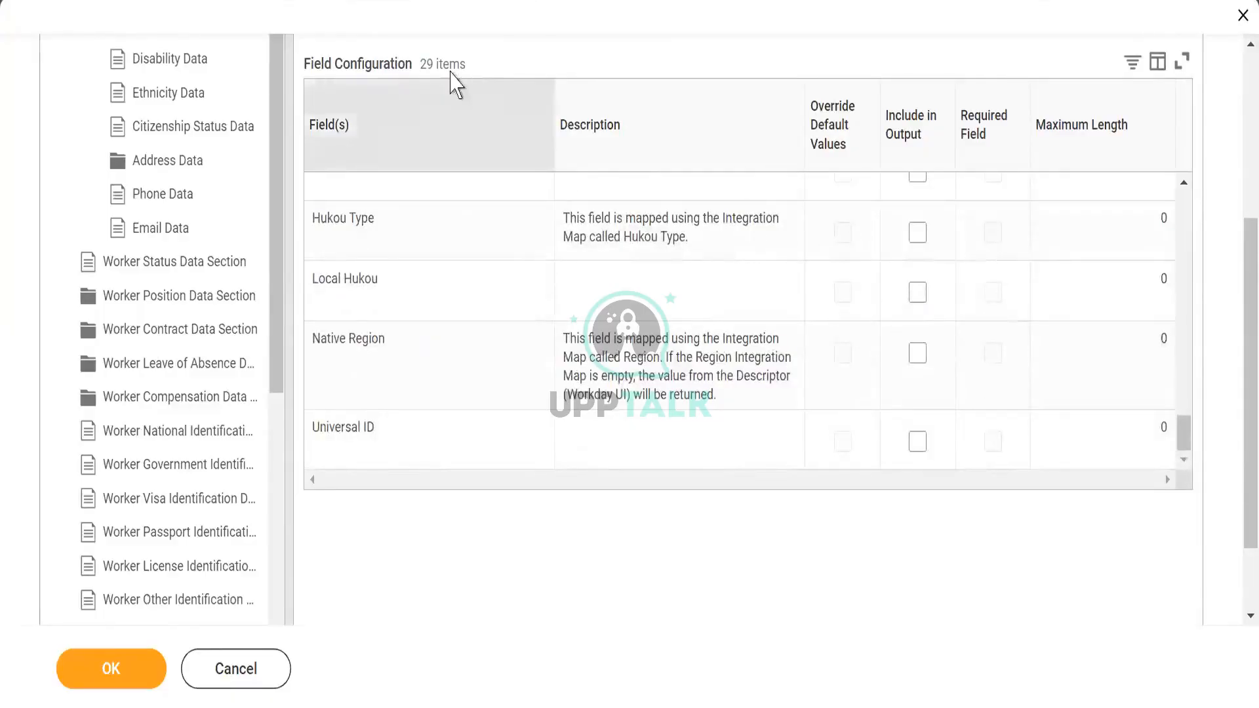
# - Include the Active and Hire Date fields in the Worker Status Data Section output and look through its further fields
pyautogui.click(153, 262)
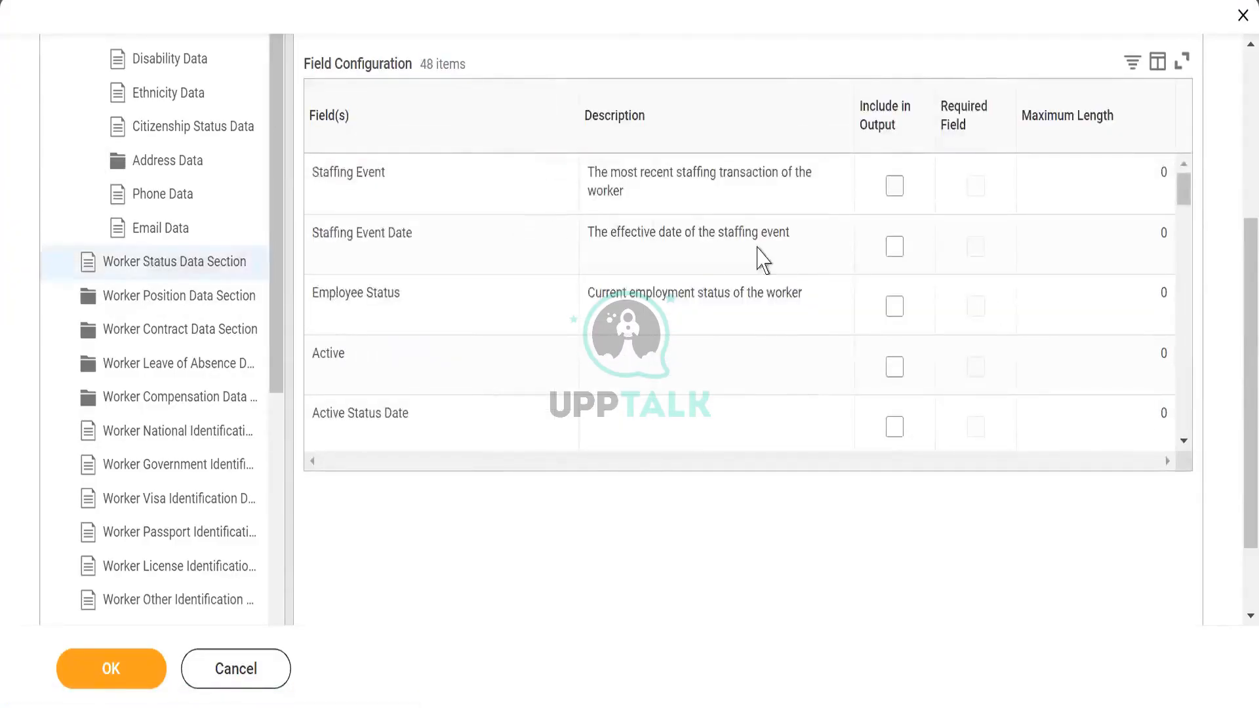
pyautogui.click(894, 368)
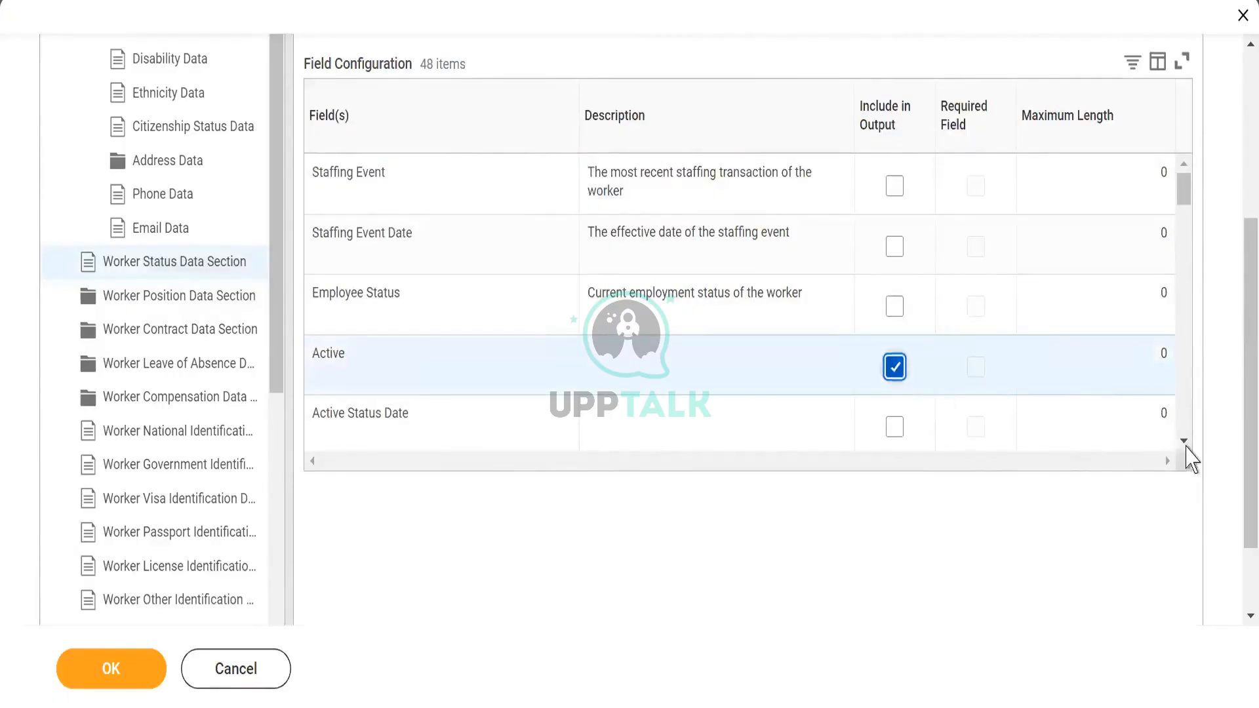
pyautogui.scroll(-4, 1183, 444)
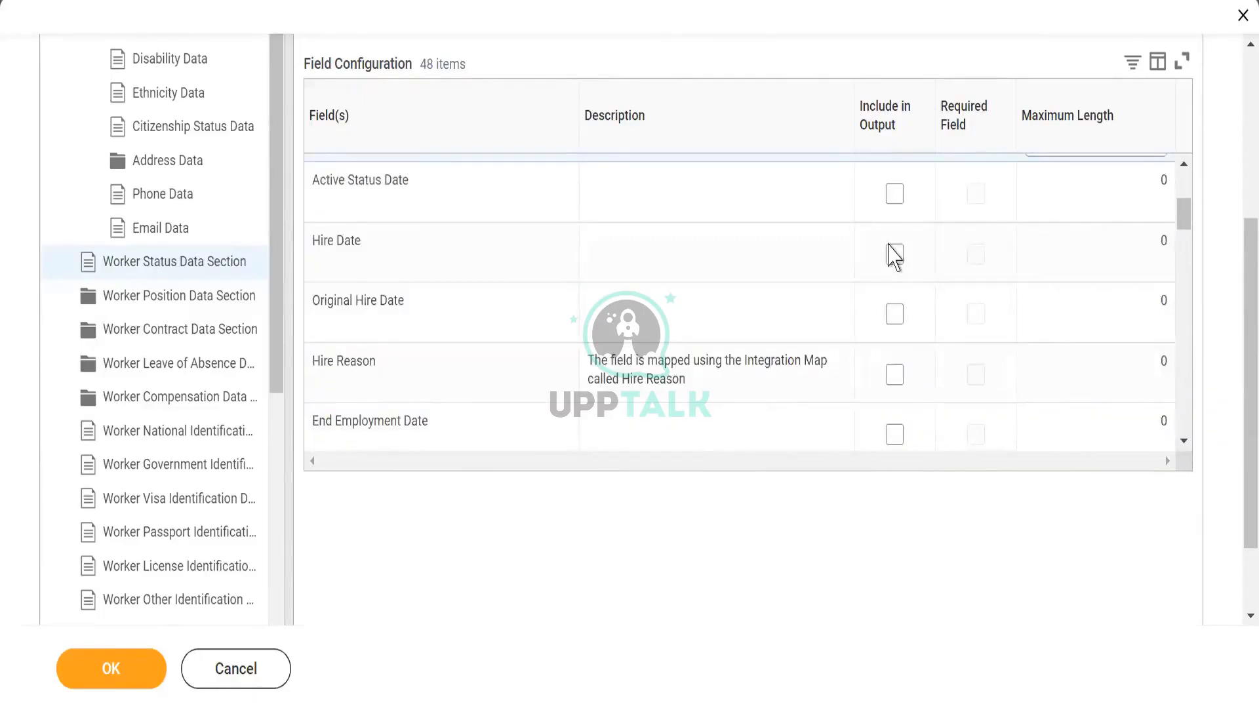
pyautogui.click(895, 256)
pyautogui.click(1184, 441)
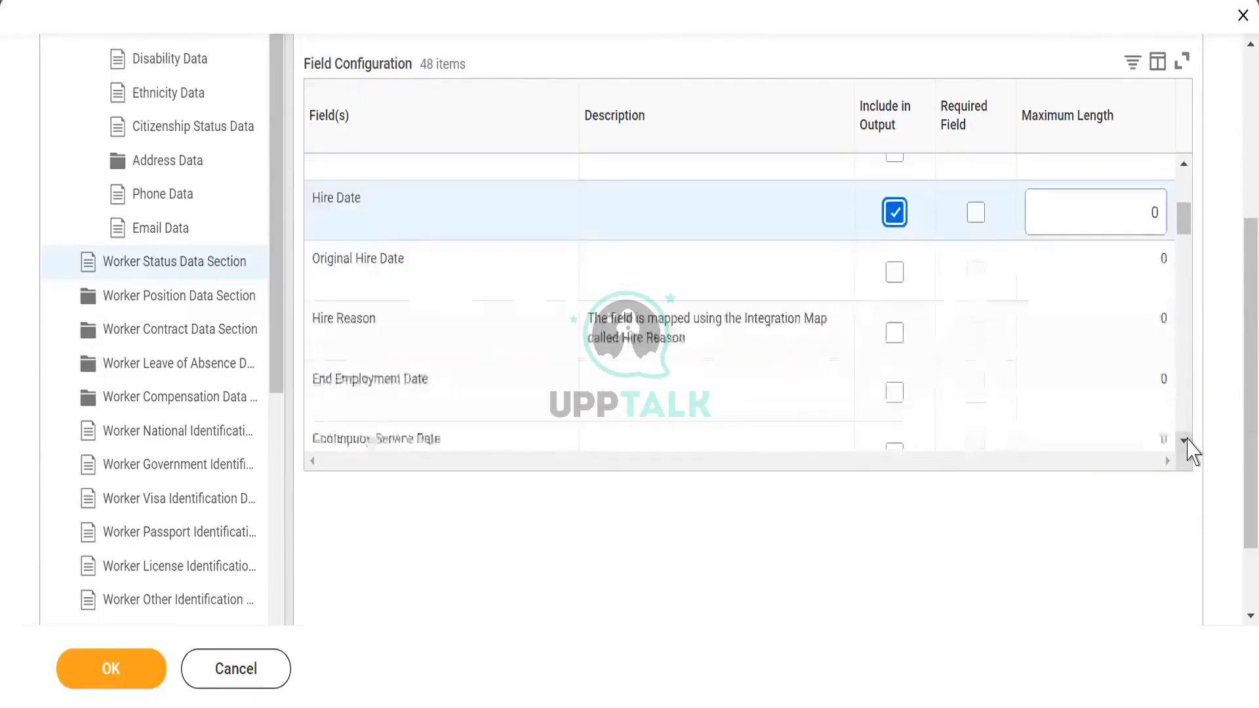
pyautogui.scroll(-6, 1188, 442)
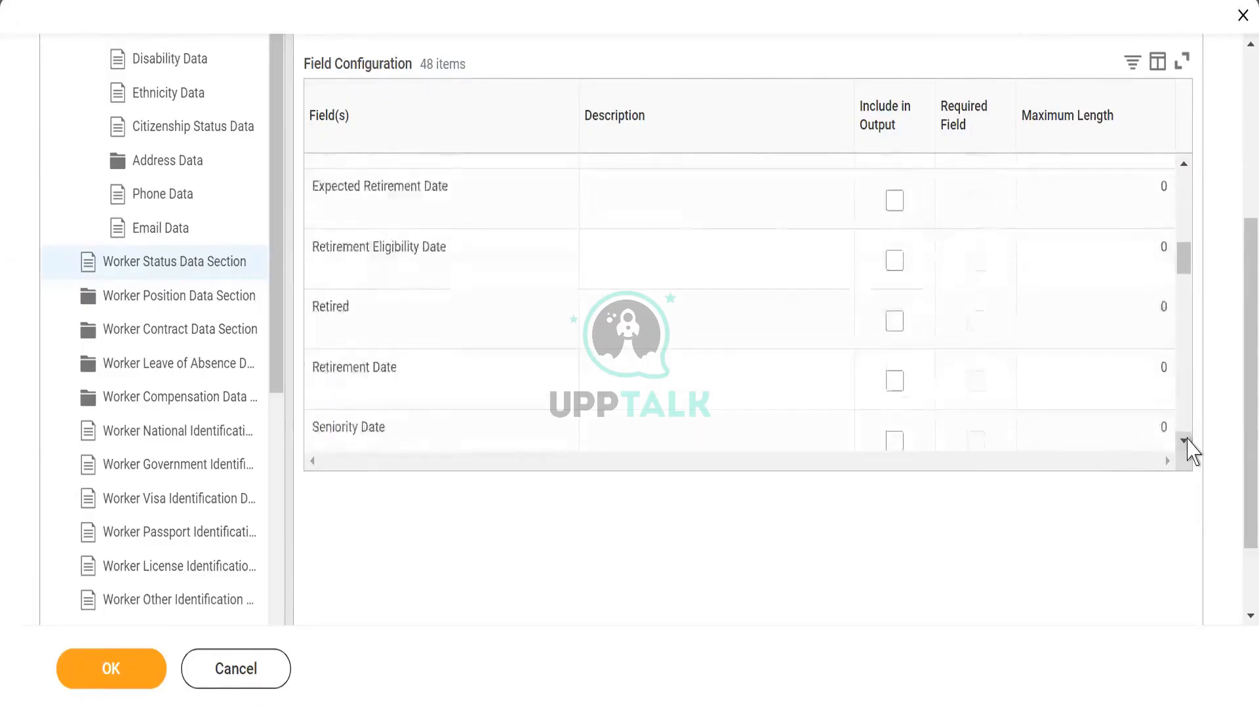
pyautogui.scroll(-4, 1188, 442)
pyautogui.scroll(-3, 1189, 442)
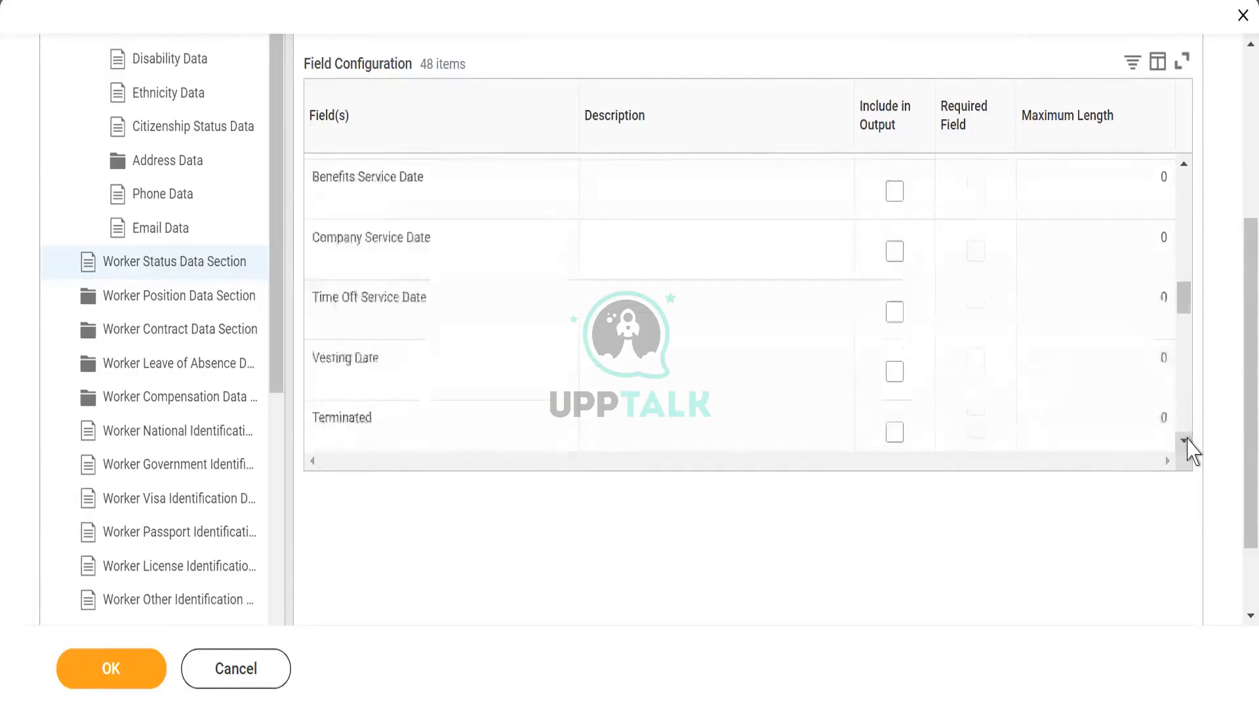
pyautogui.scroll(-1, 1188, 443)
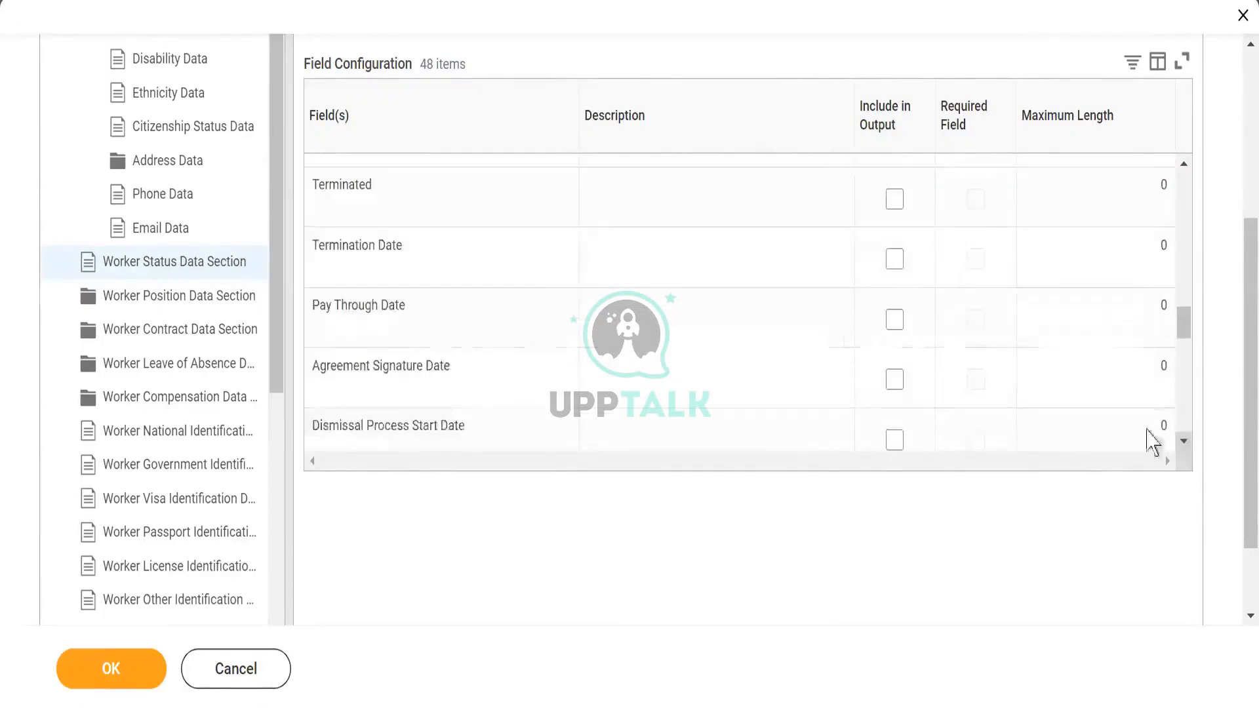
# - Include the Job Profile field in the output of the Worker Position Data Section
pyautogui.click(141, 309)
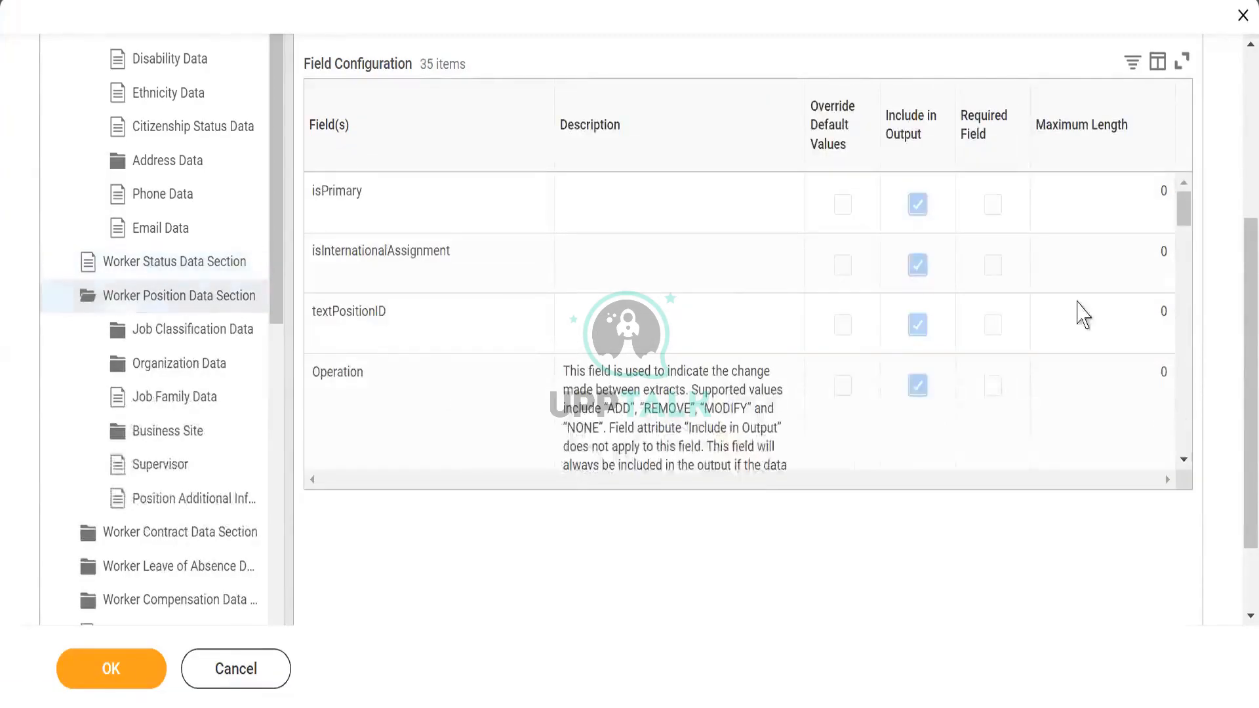
pyautogui.click(1184, 460)
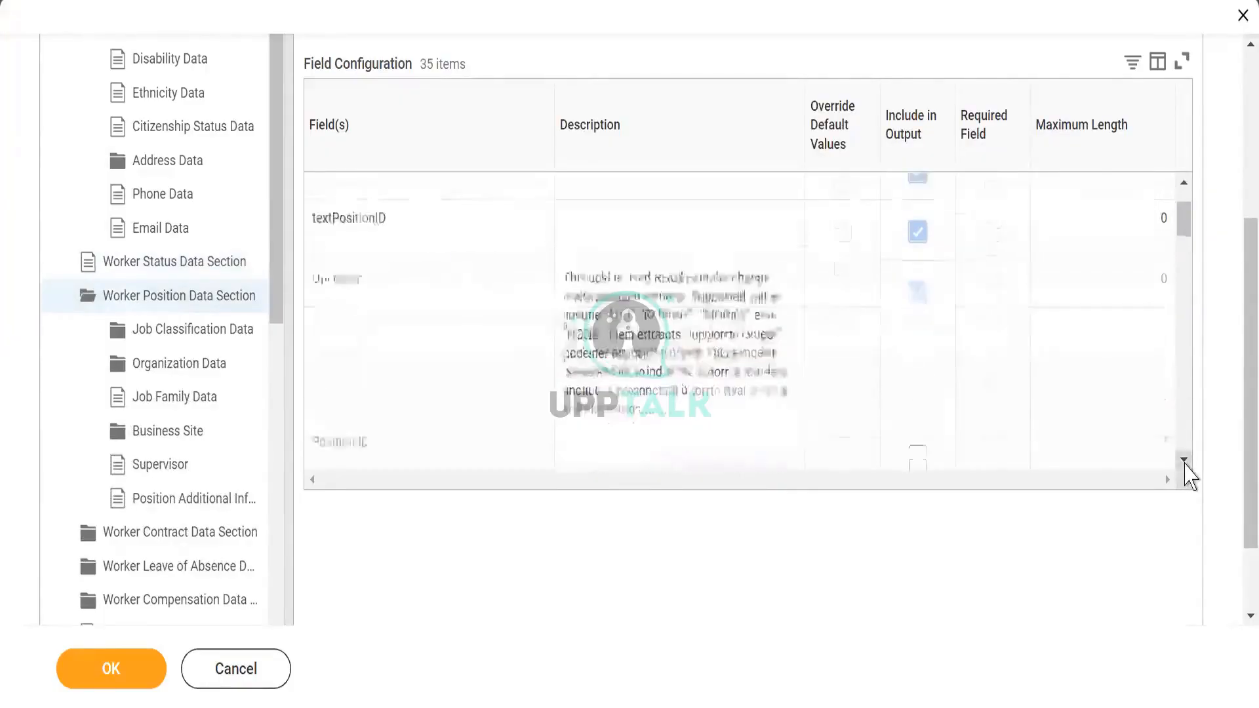
pyautogui.click(1185, 463)
pyautogui.click(1185, 463)
pyautogui.click(1185, 463)
pyautogui.click(1185, 463)
pyautogui.click(1186, 463)
pyautogui.click(1185, 463)
pyautogui.click(1185, 463)
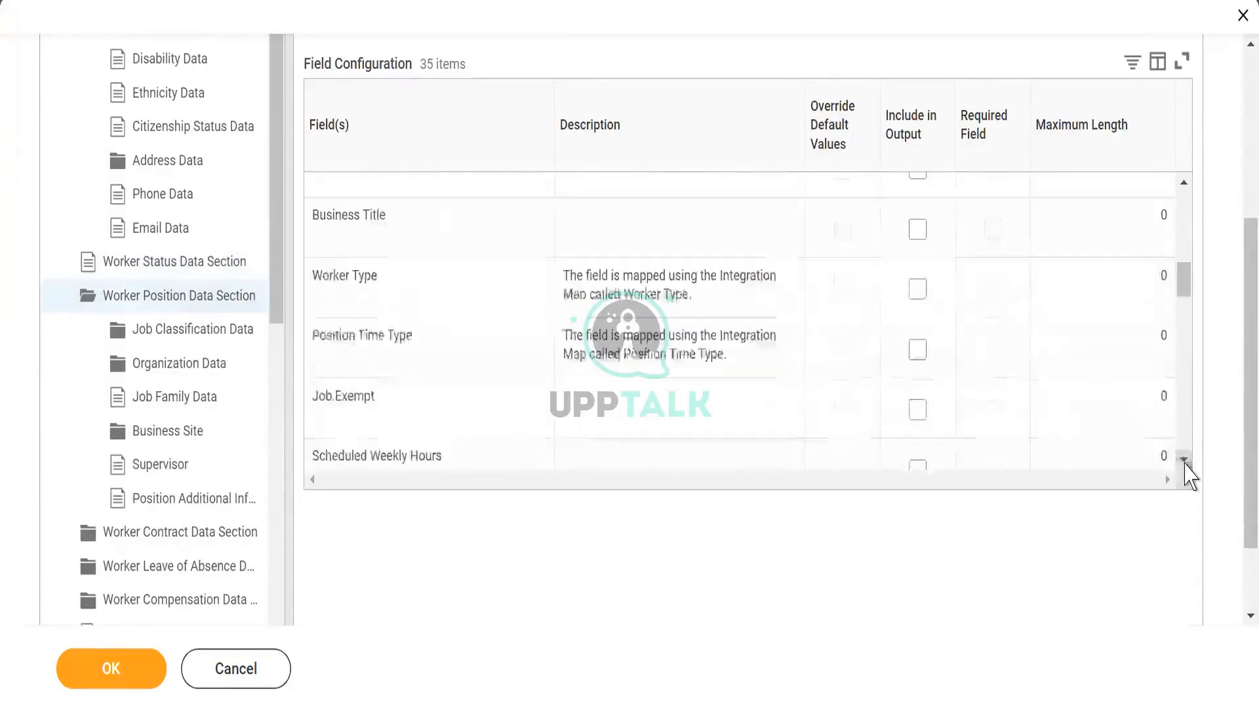
pyautogui.click(1185, 463)
pyautogui.click(1184, 460)
pyautogui.click(1185, 461)
pyautogui.click(1184, 460)
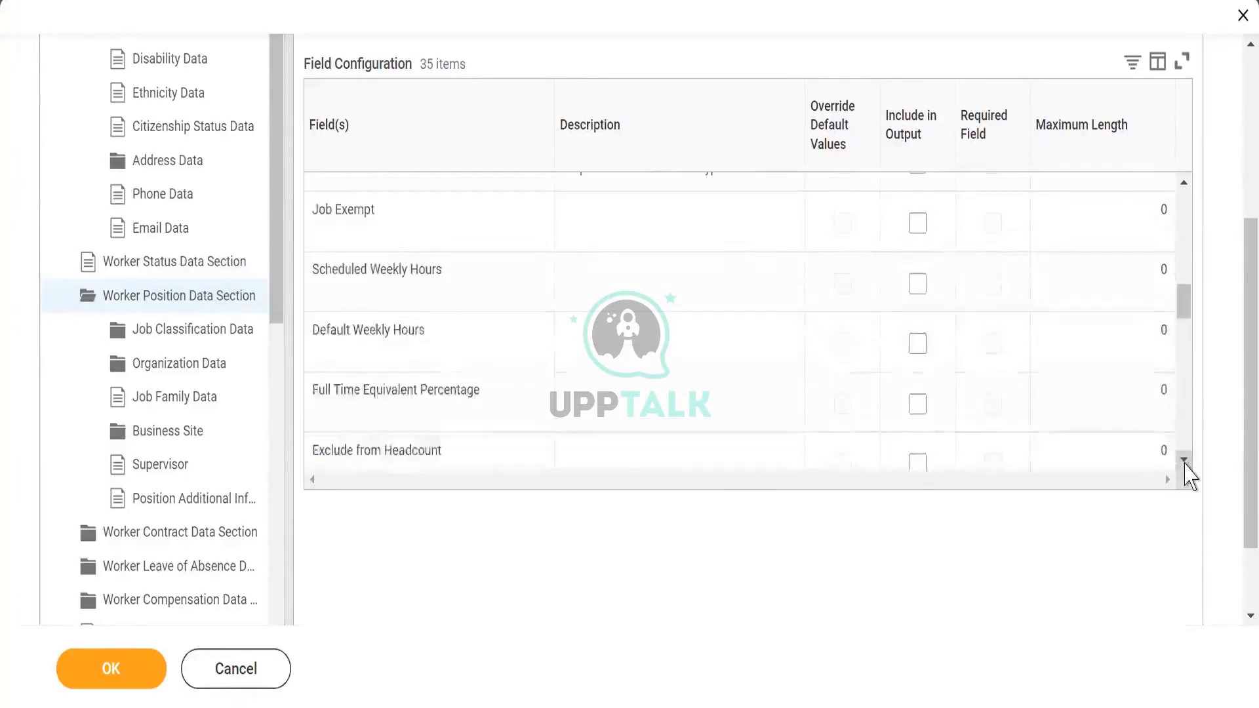
pyautogui.click(1184, 460)
pyautogui.click(1184, 461)
pyautogui.click(1184, 460)
pyautogui.click(1184, 460)
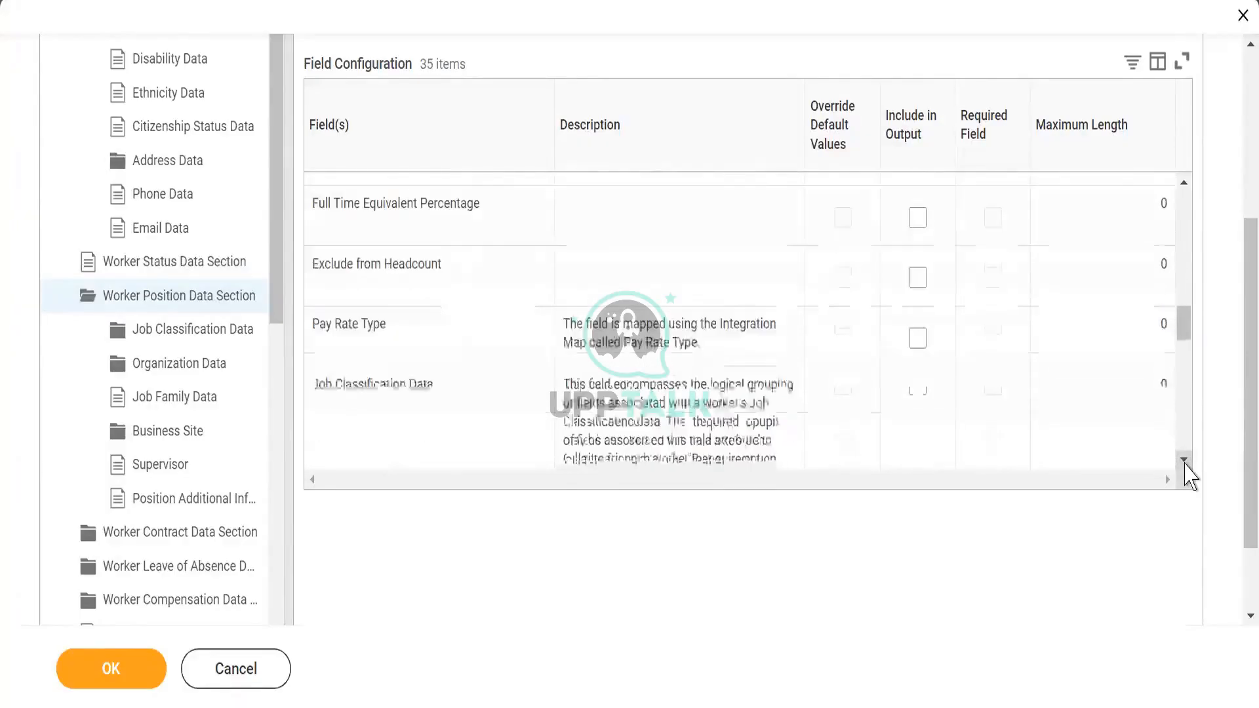
pyautogui.click(1184, 461)
pyautogui.click(1184, 460)
pyautogui.click(1184, 460)
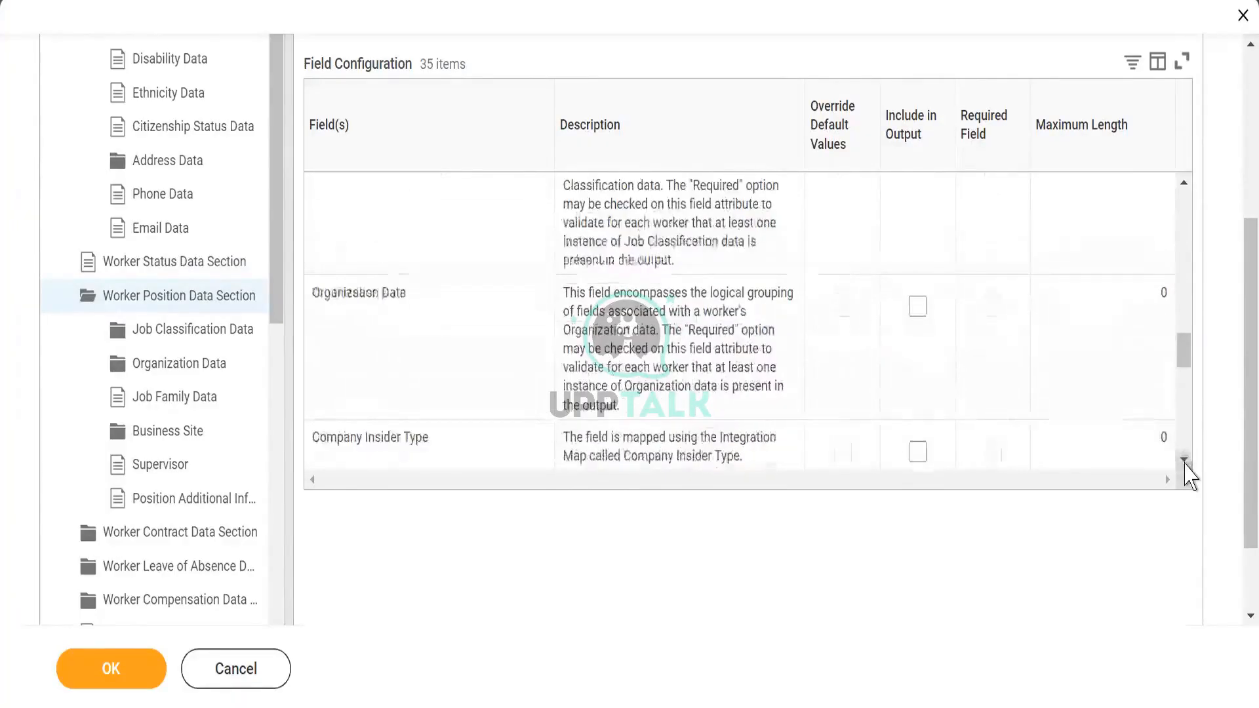
pyautogui.click(1184, 460)
pyautogui.click(1184, 460)
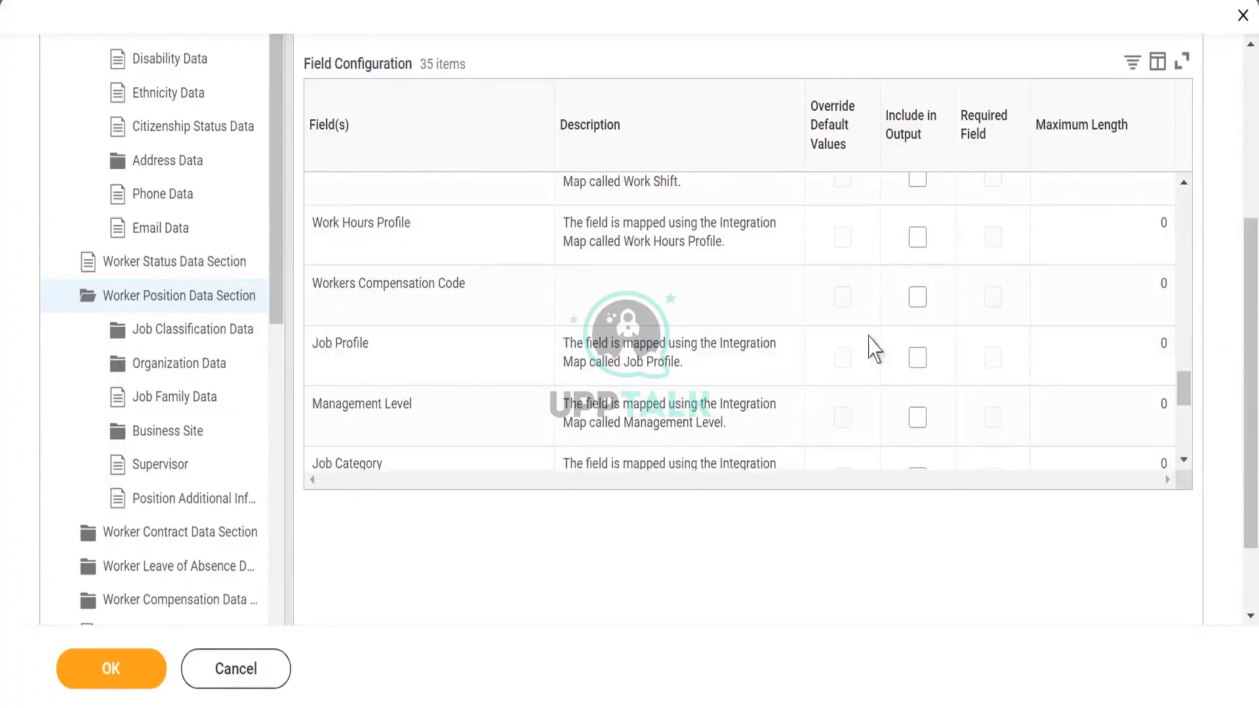
pyautogui.click(918, 361)
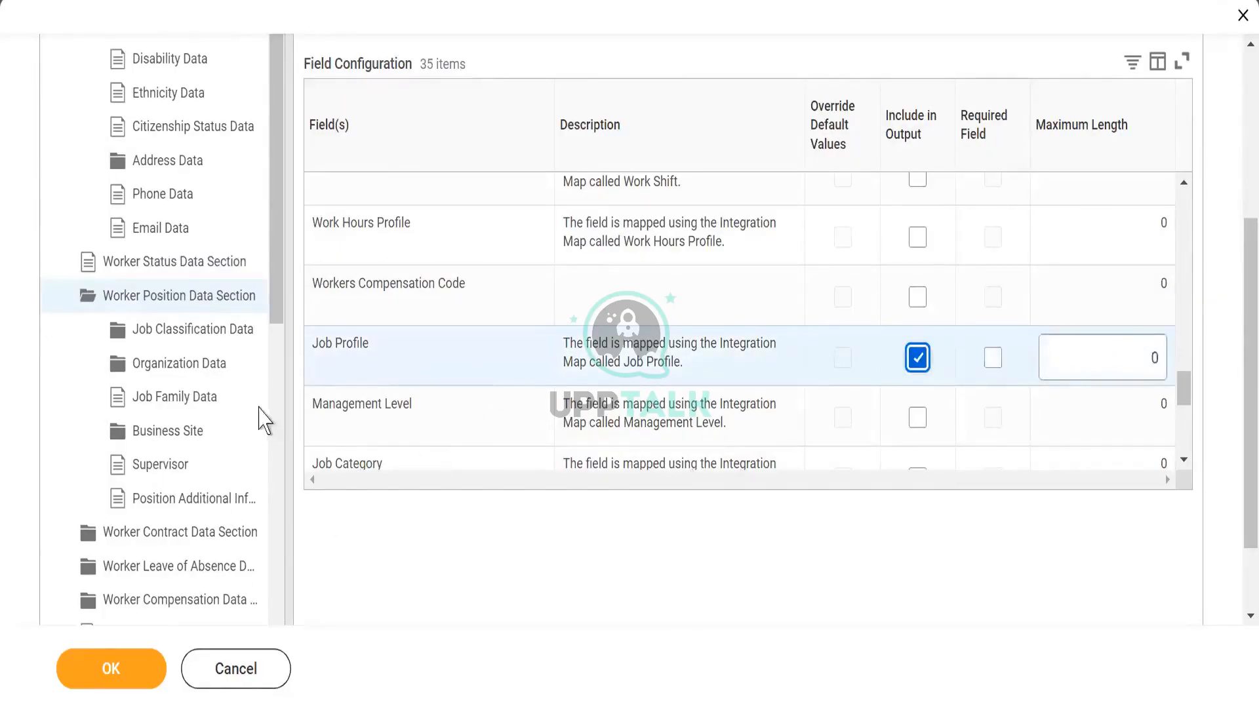
# - Include Total Annual Base Pay in the Worker Compensation Data output and save the integration field attributes
pyautogui.moveTo(275, 293); pyautogui.dragTo(276, 357)
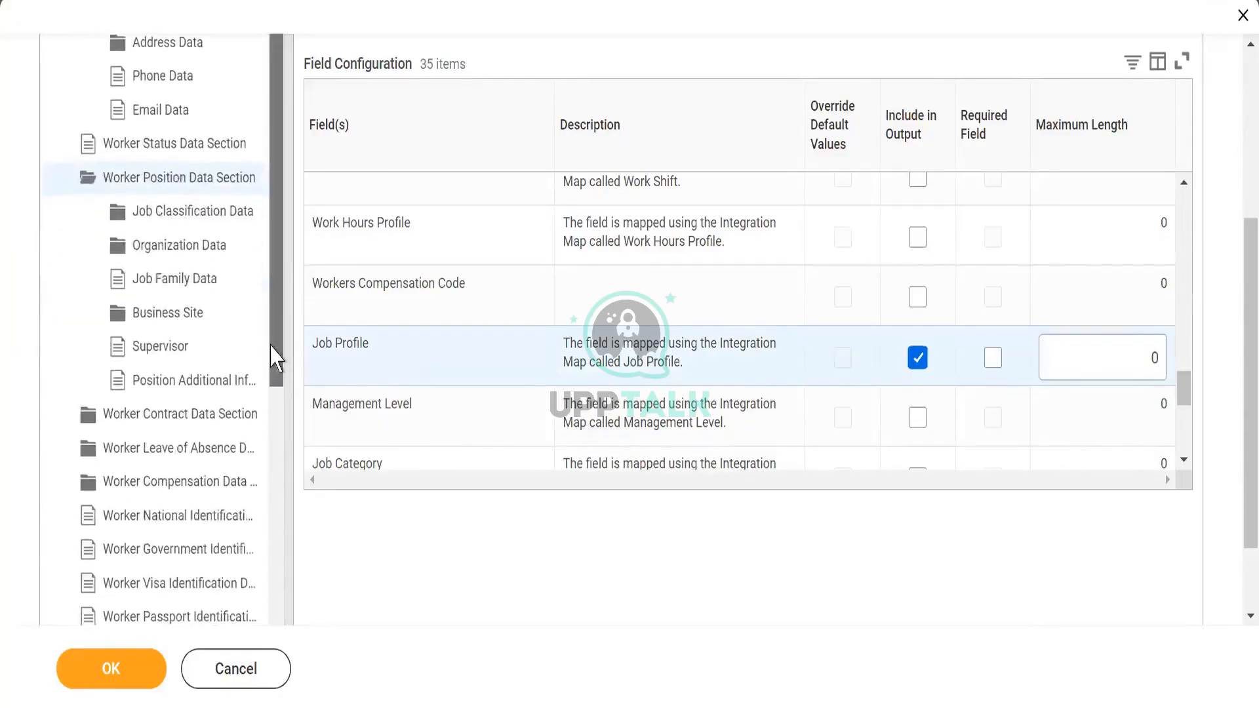
pyautogui.click(157, 485)
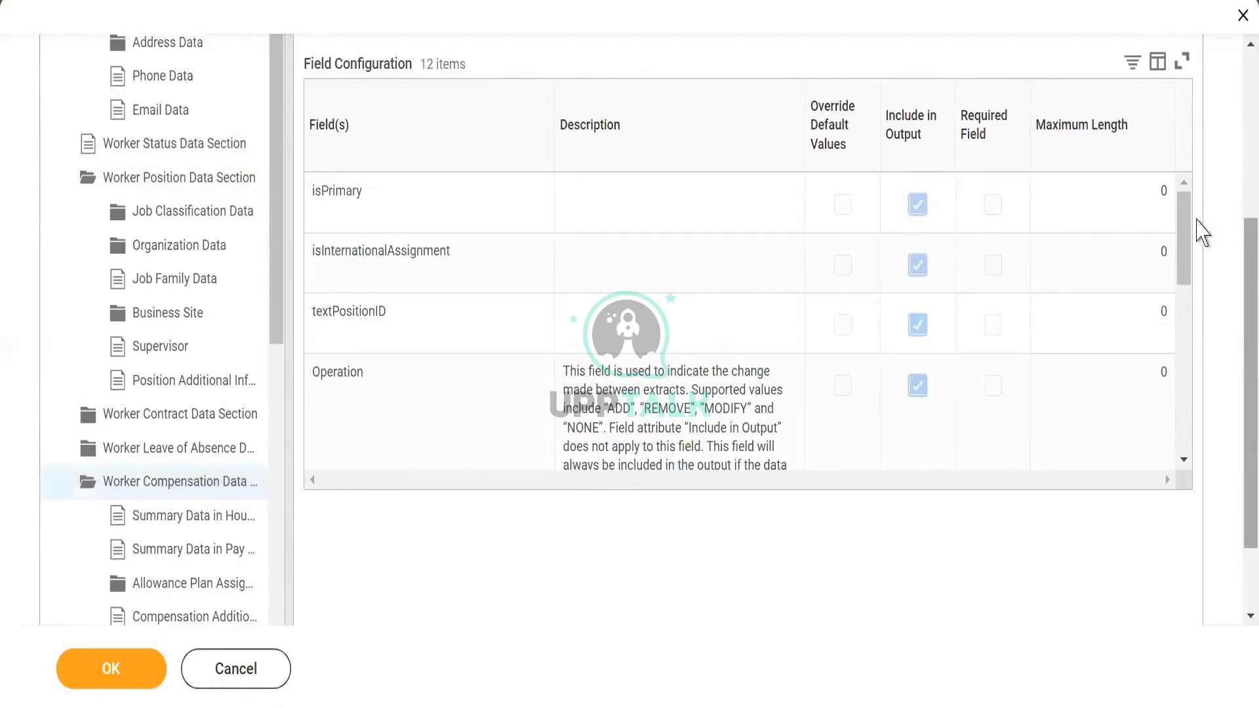
pyautogui.moveTo(1192, 246); pyautogui.dragTo(1171, 383)
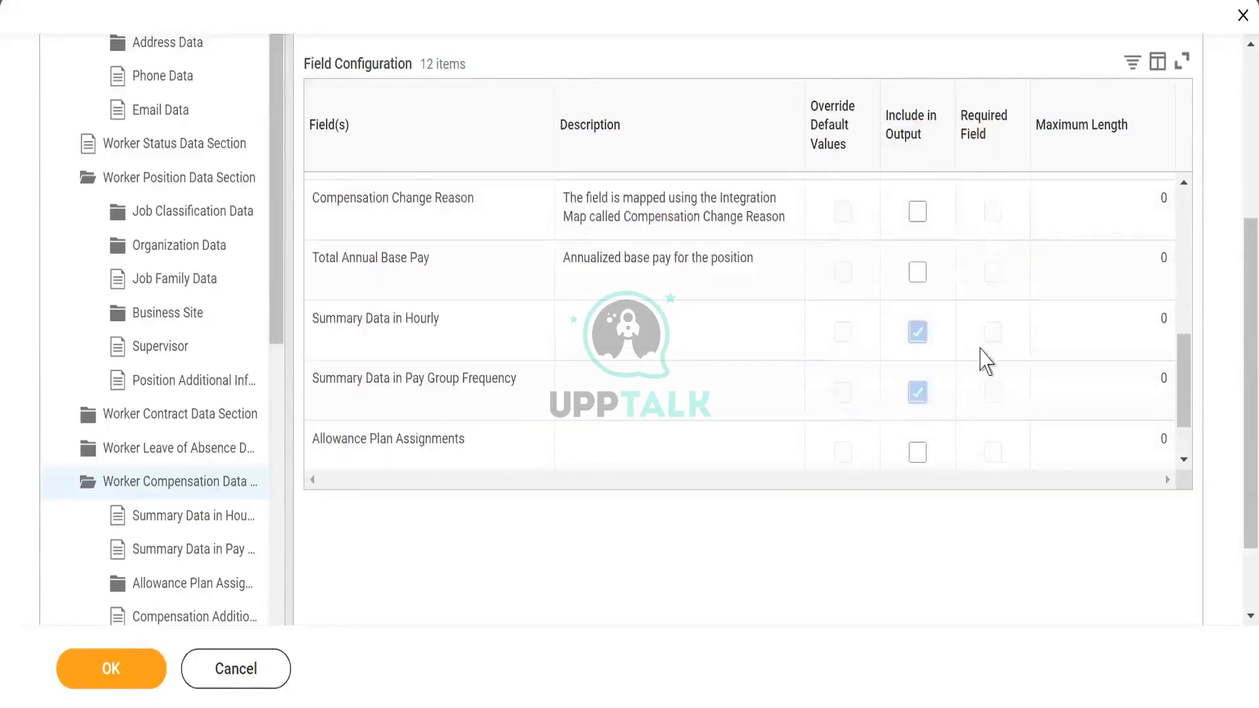
pyautogui.click(917, 271)
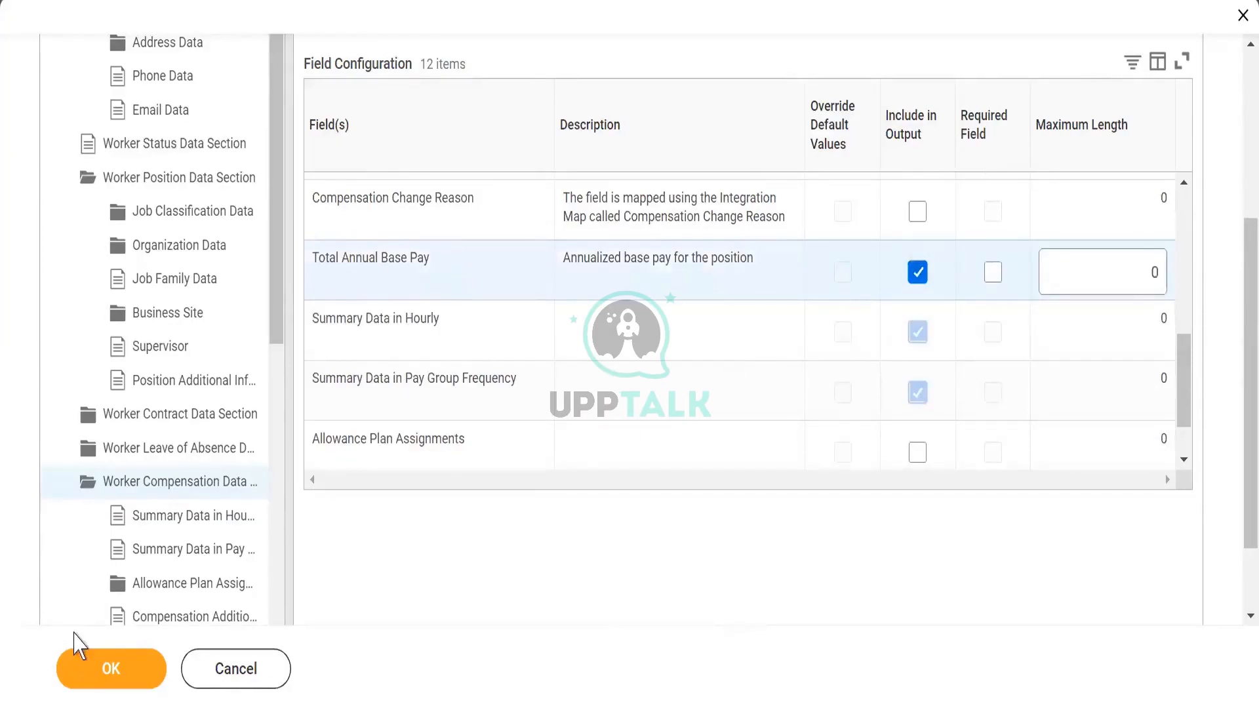
pyautogui.click(102, 676)
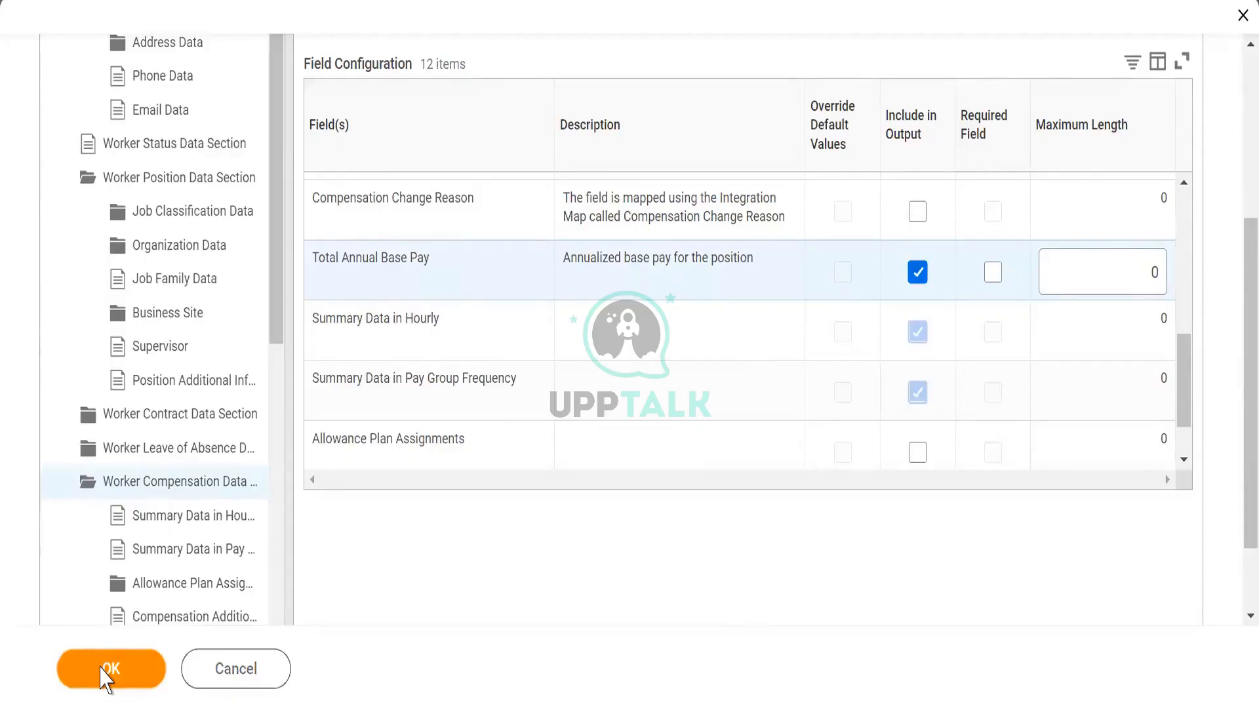
pyautogui.click(101, 667)
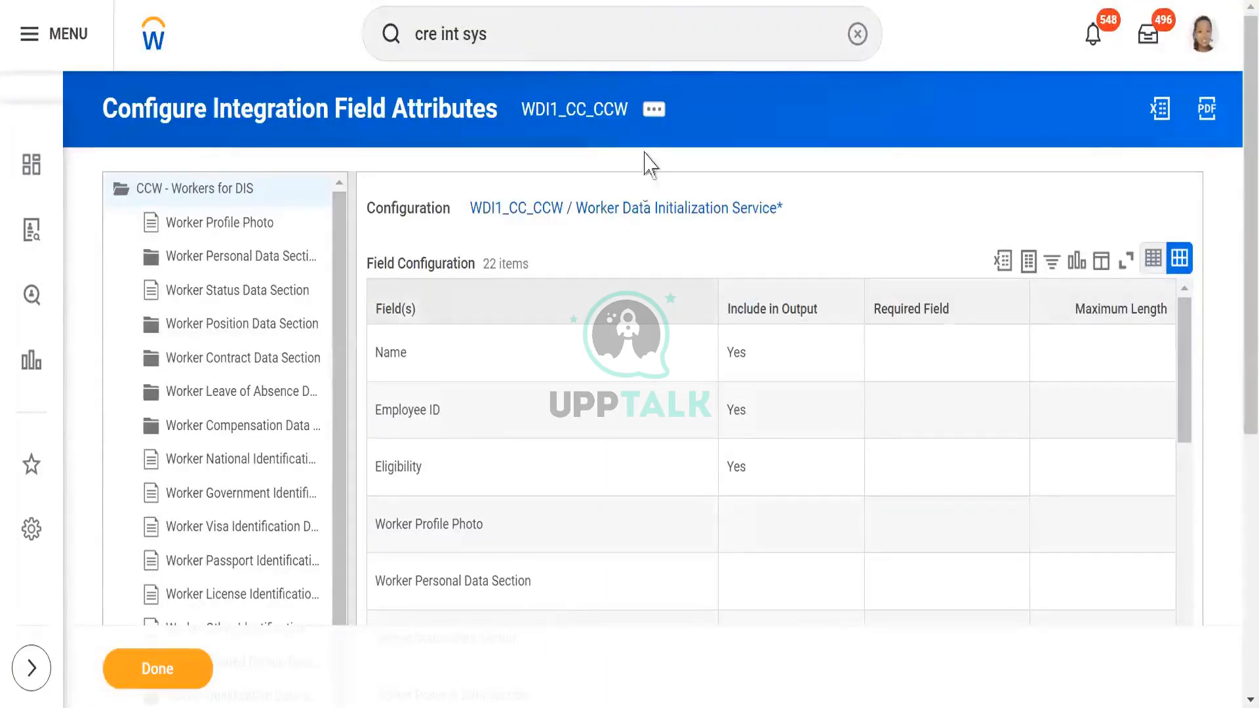
# - Open the integration field overrides configuration of WDI1_CC_CCW at the Define Eligibility service's field overrides
pyautogui.click(652, 110)
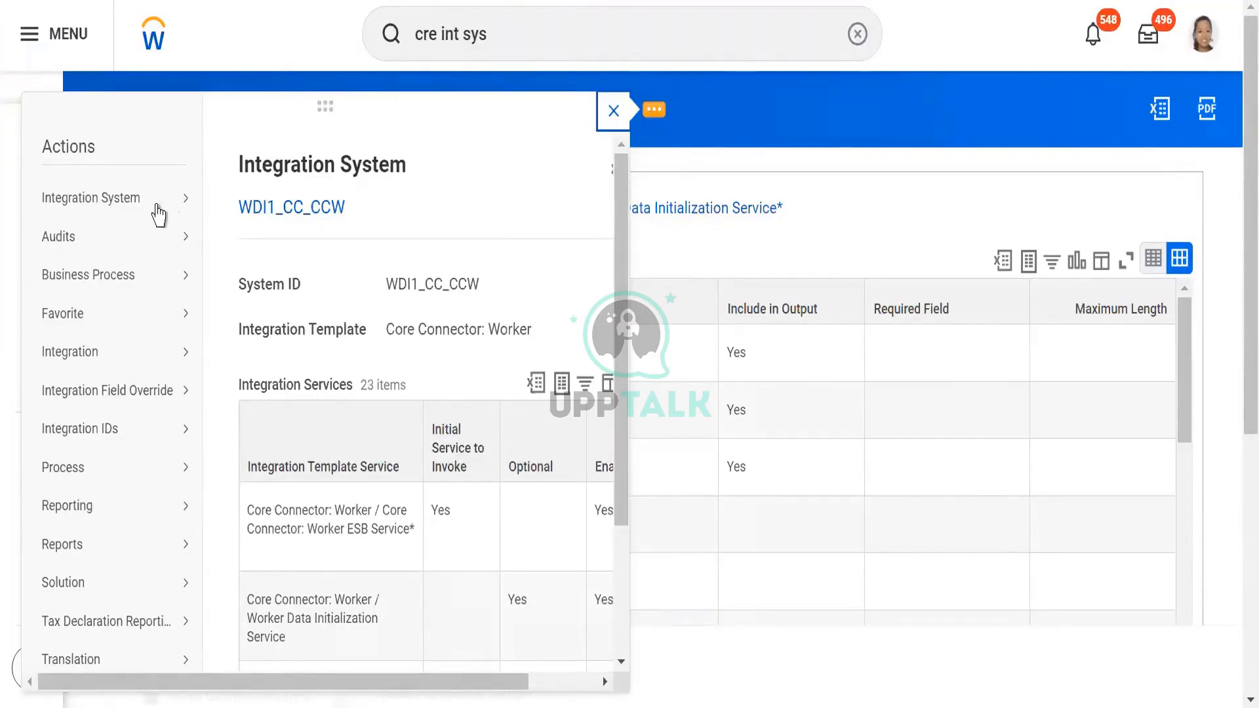
pyautogui.moveTo(157, 211)
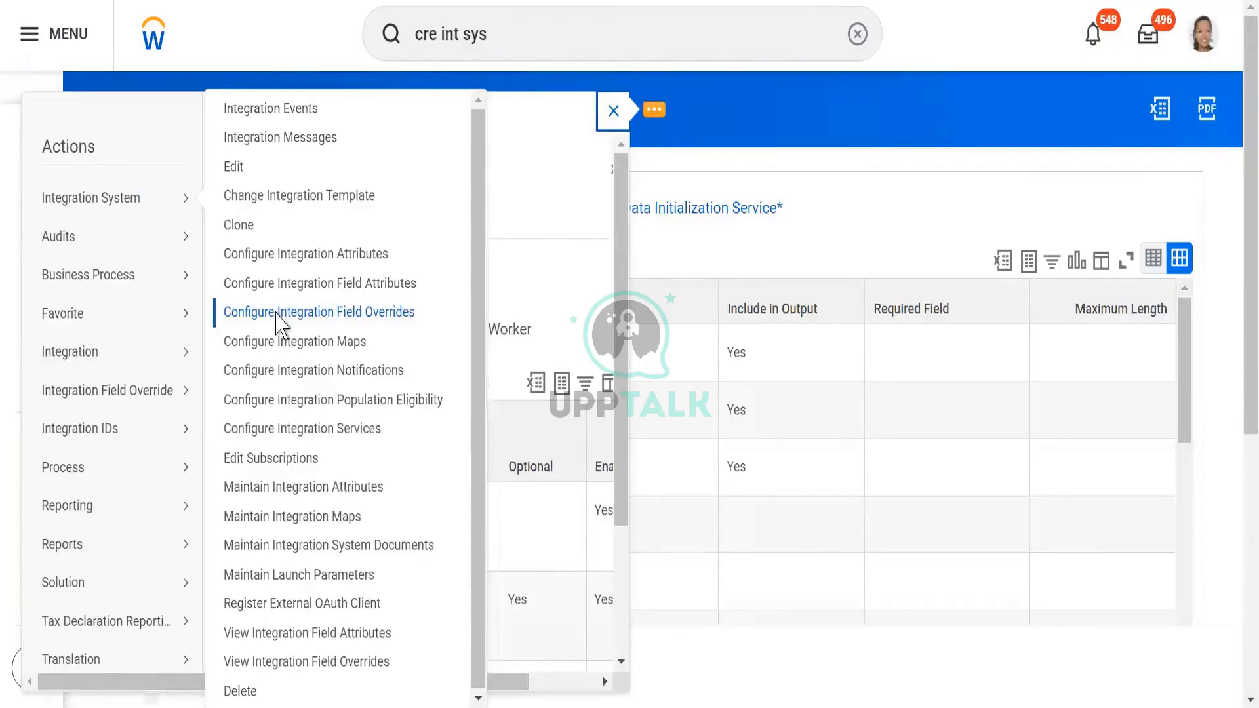
pyautogui.click(277, 320)
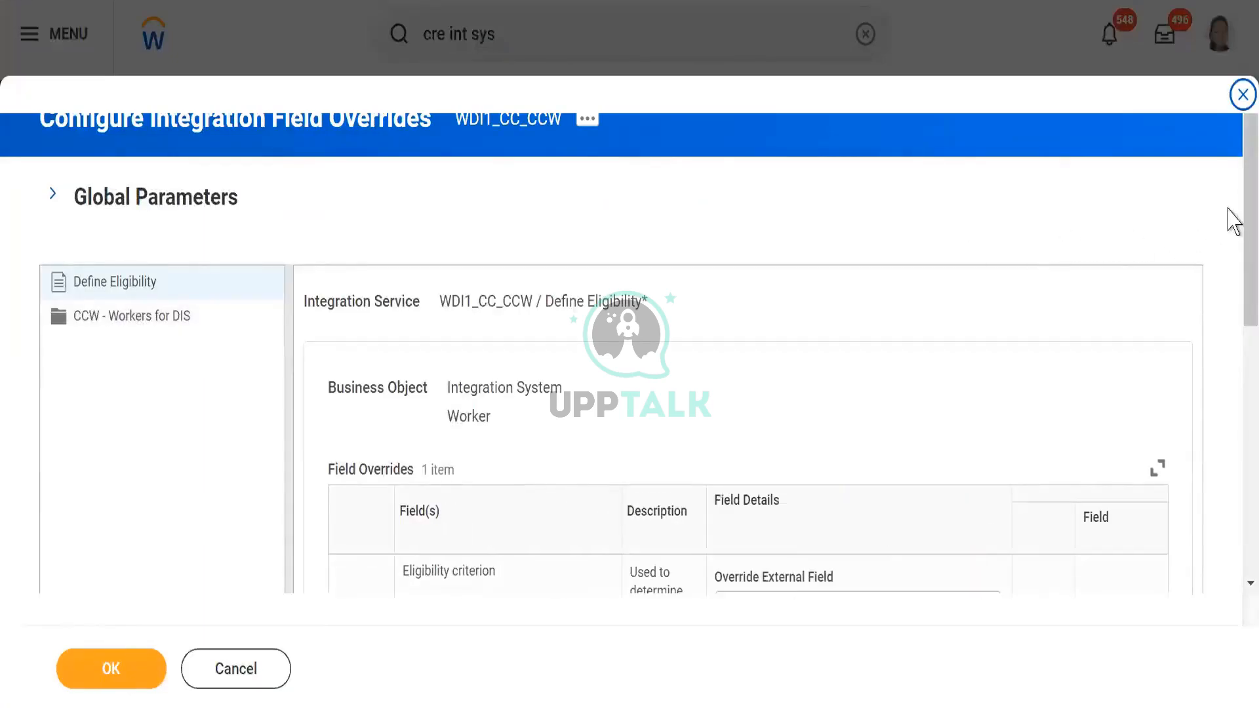
pyautogui.moveTo(1236, 202); pyautogui.dragTo(1235, 314)
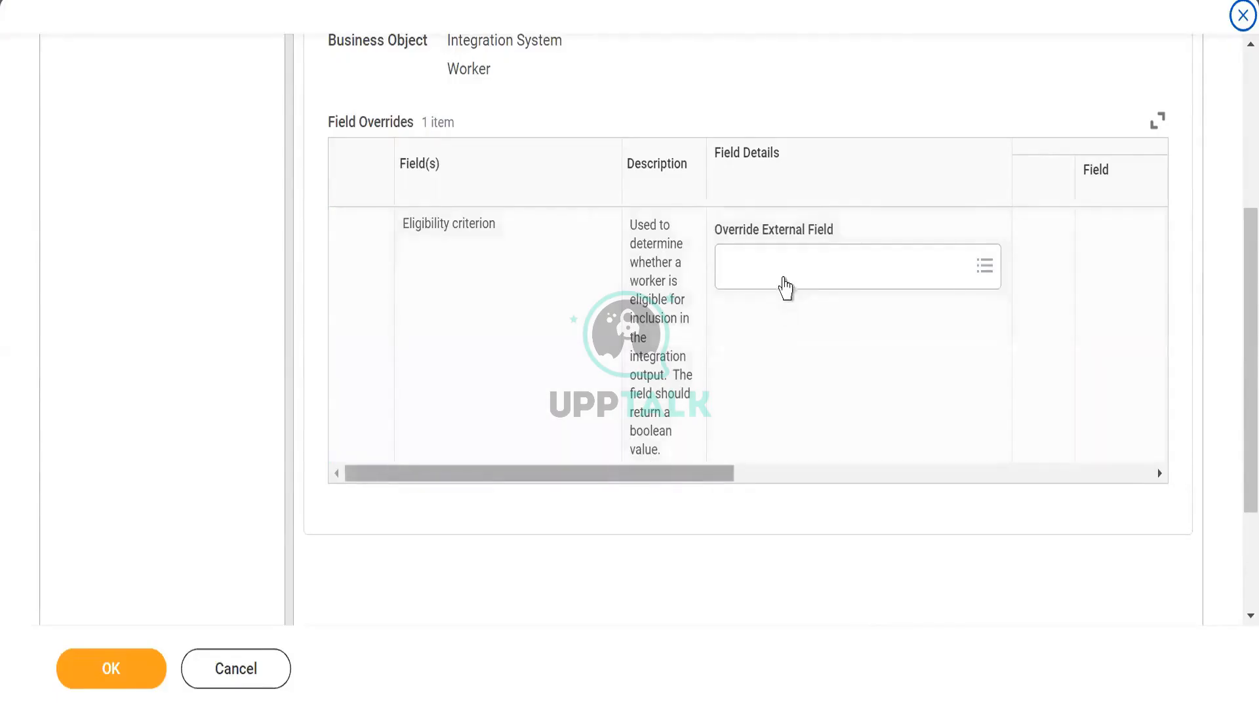
# - Set the override external field of the Eligibility criterion to Active, save the overrides and finish the task
pyautogui.click(760, 261)
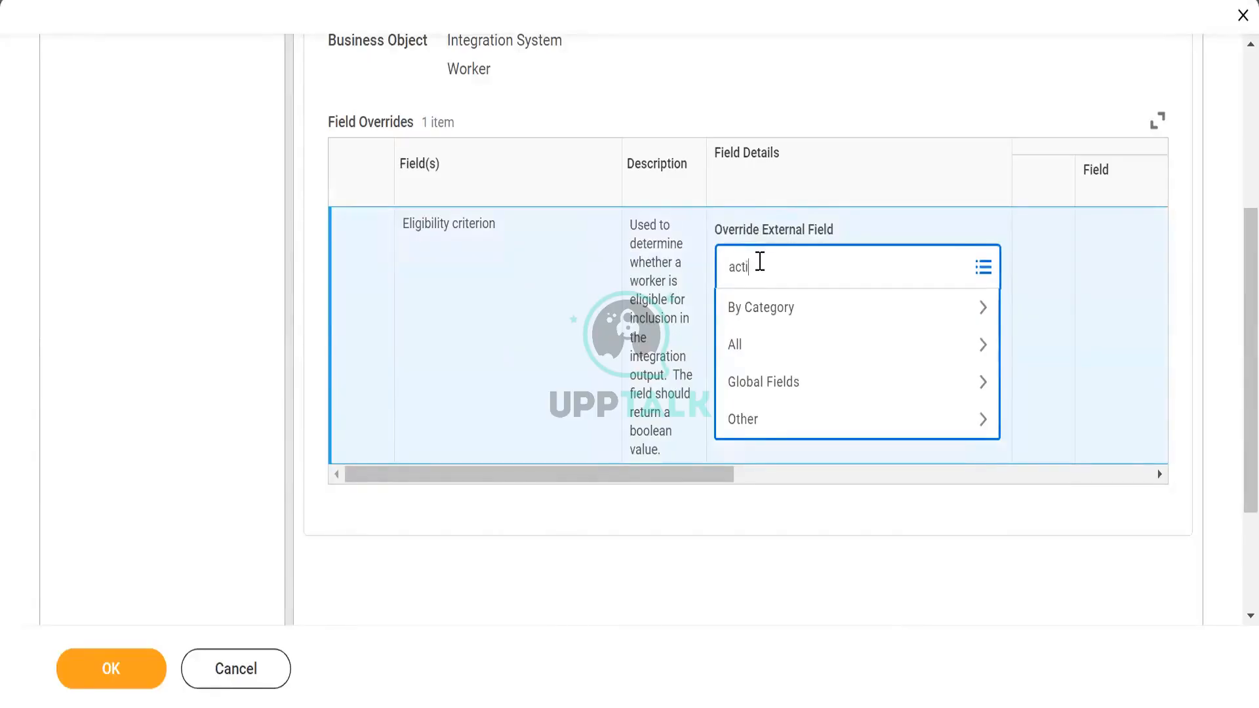
pyautogui.press('Return')
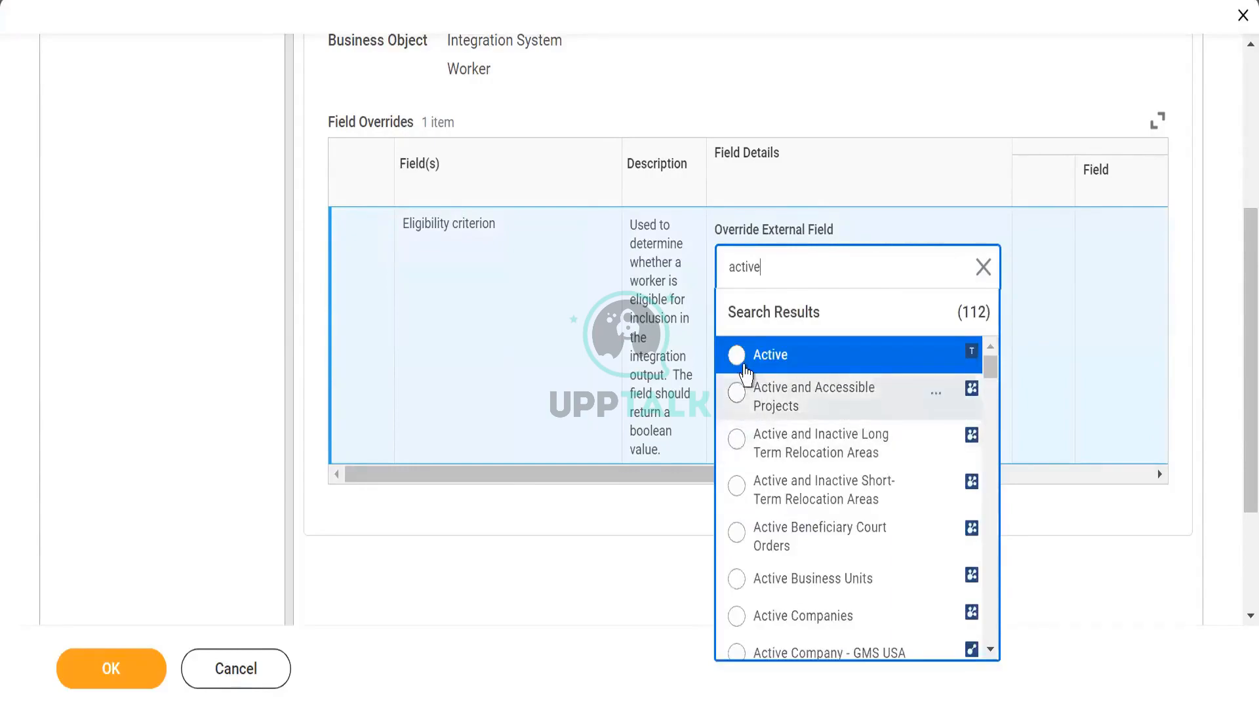
pyautogui.click(737, 356)
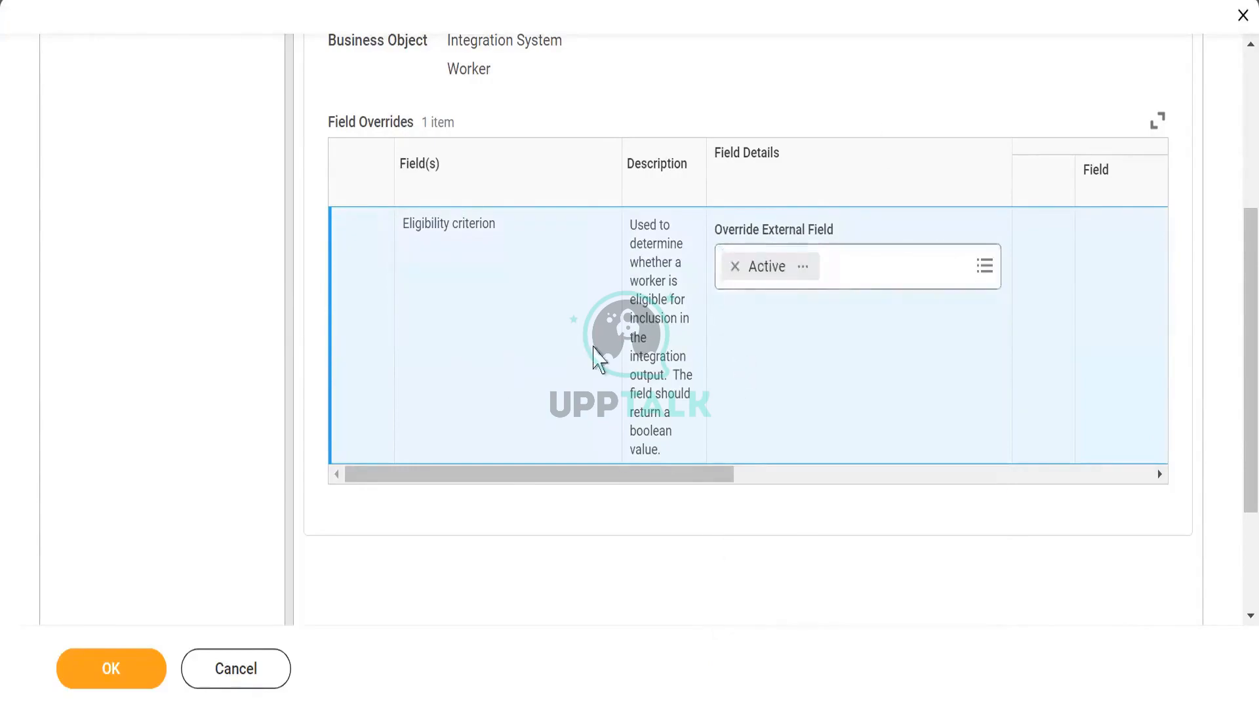
pyautogui.click(96, 666)
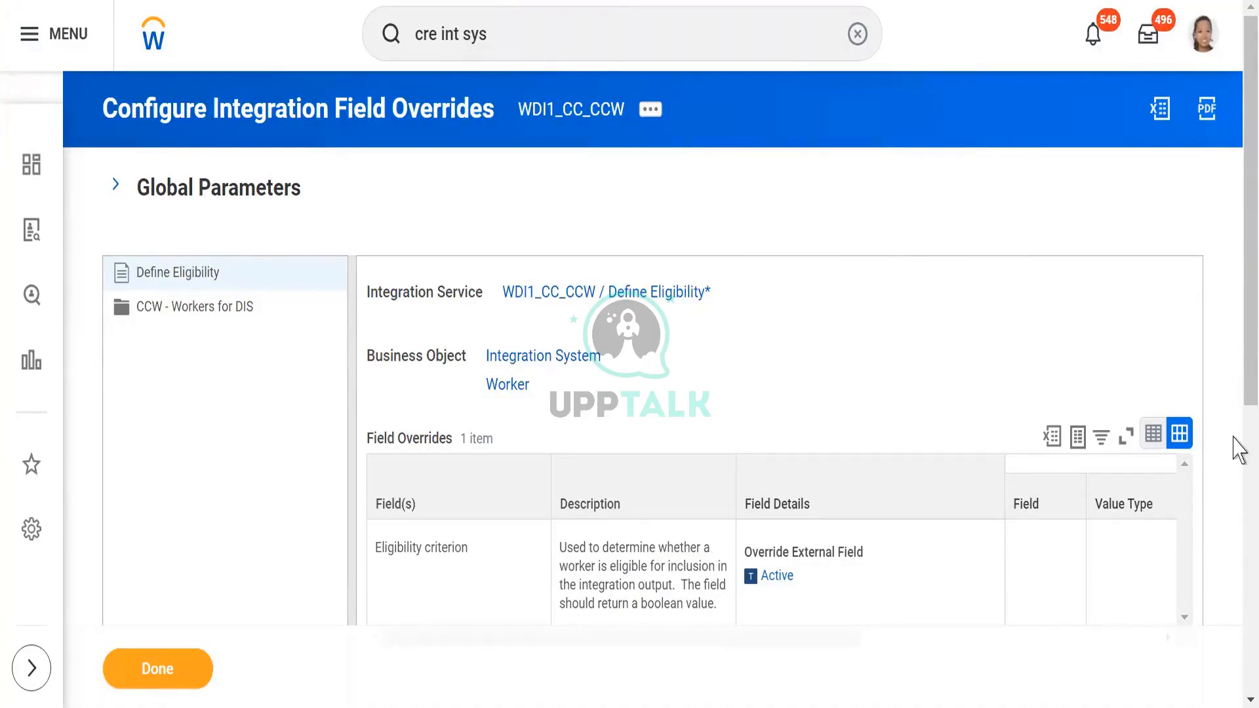
pyautogui.scroll(-3, 1238, 457)
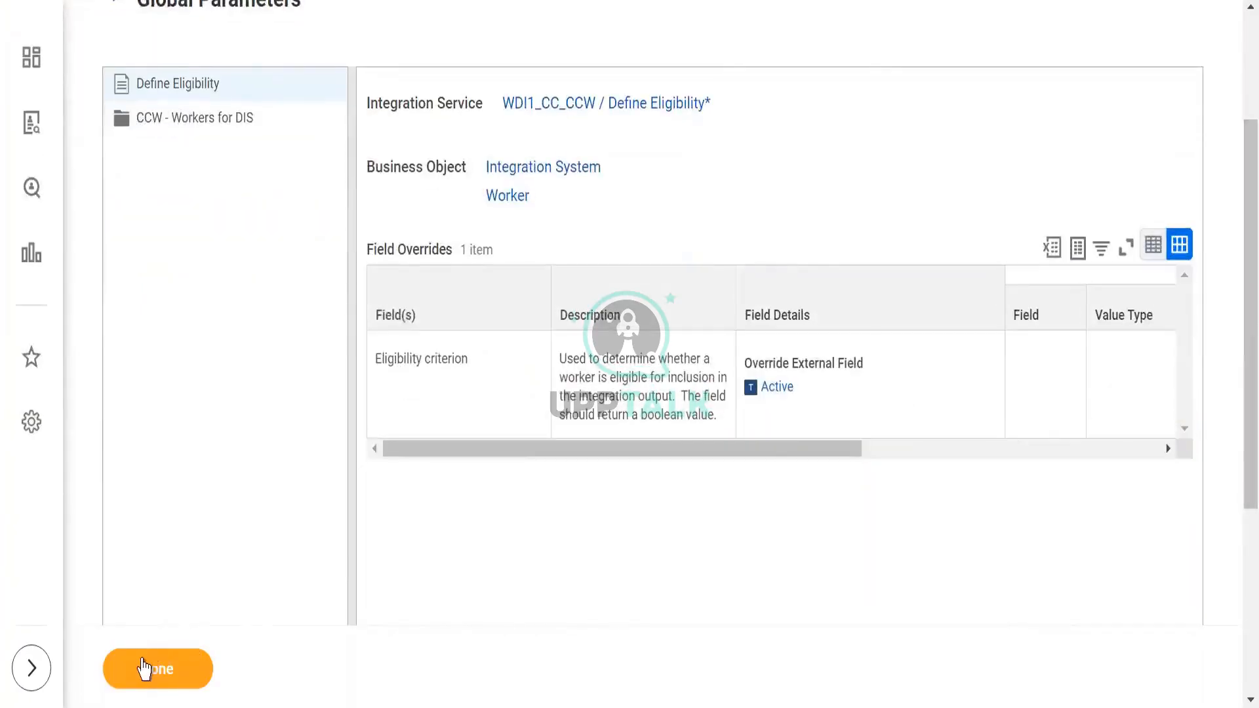
pyautogui.click(143, 669)
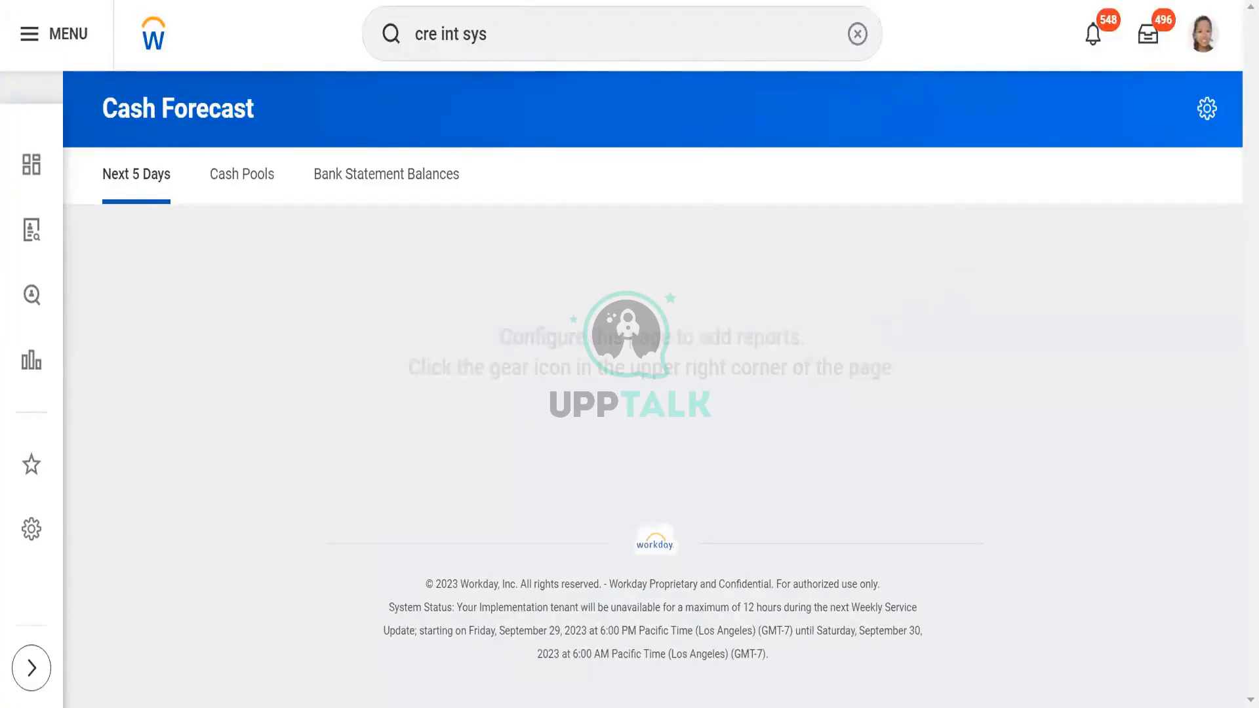
# - Search for WDi1_CC_CCW, extend the search to more categories and open the WDI1_CC_CCW integration system
pyautogui.click(857, 34)
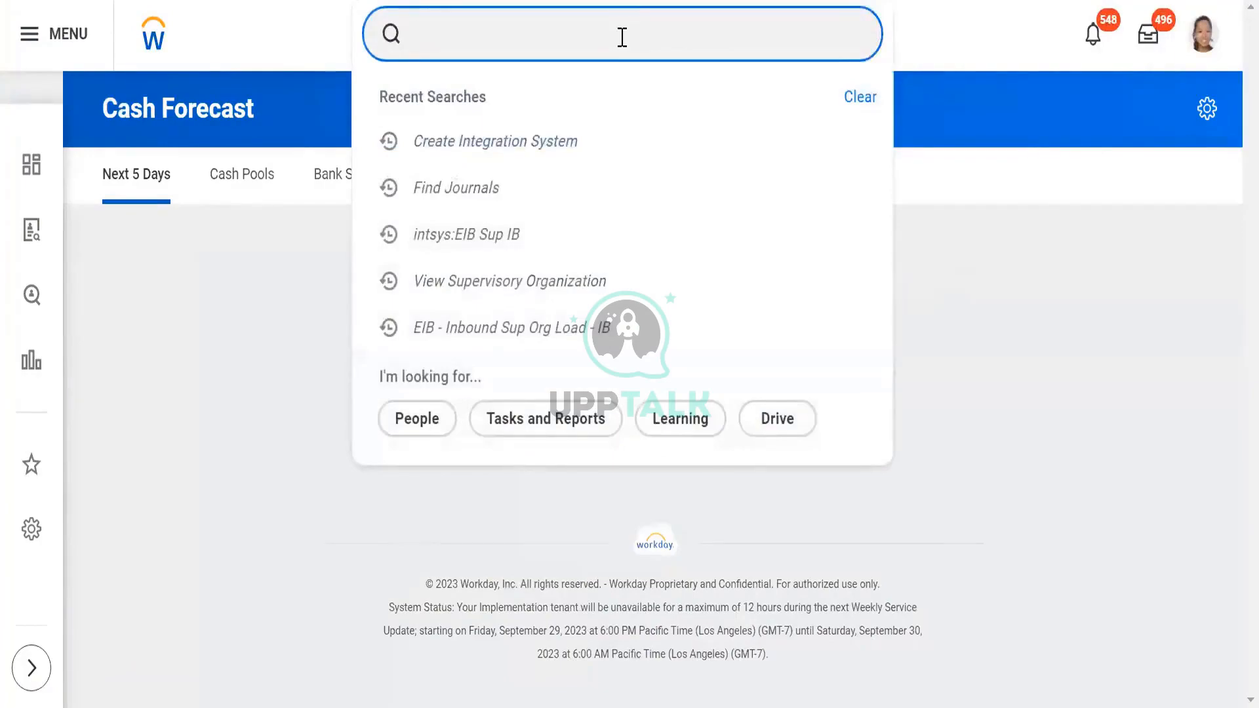
pyautogui.write('WDi1_')
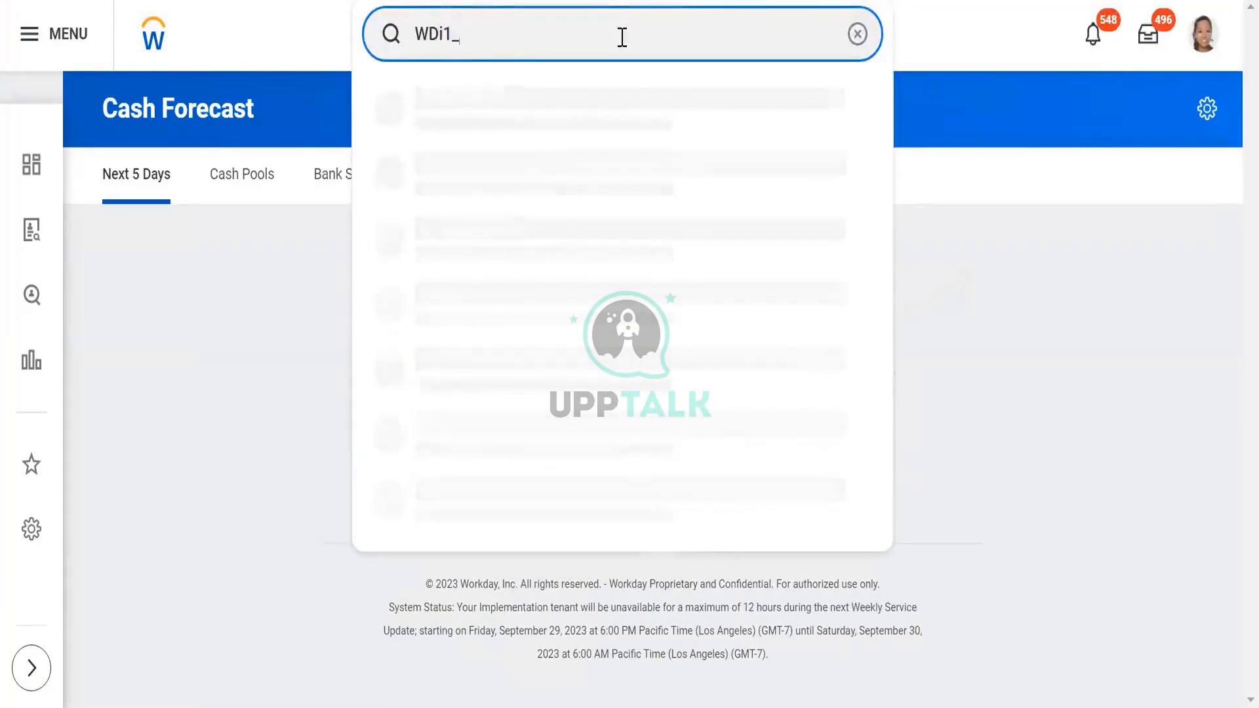
pyautogui.write('CC_CCW')
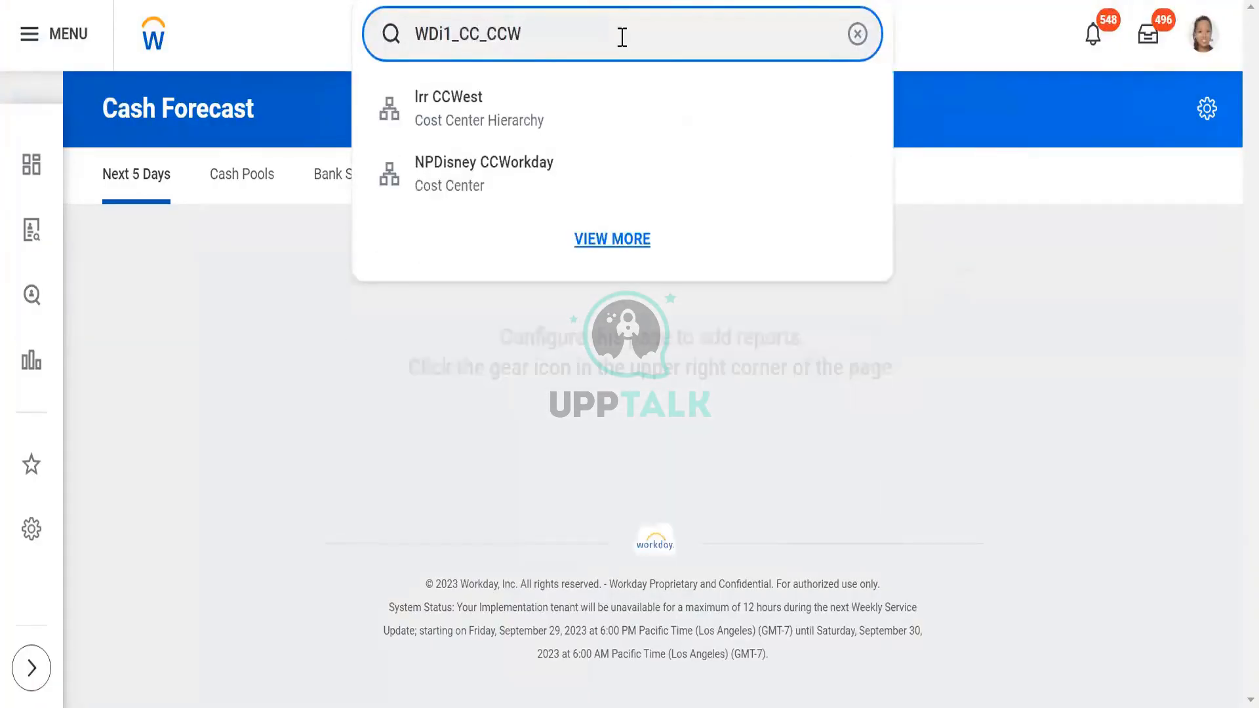
pyautogui.press('Return')
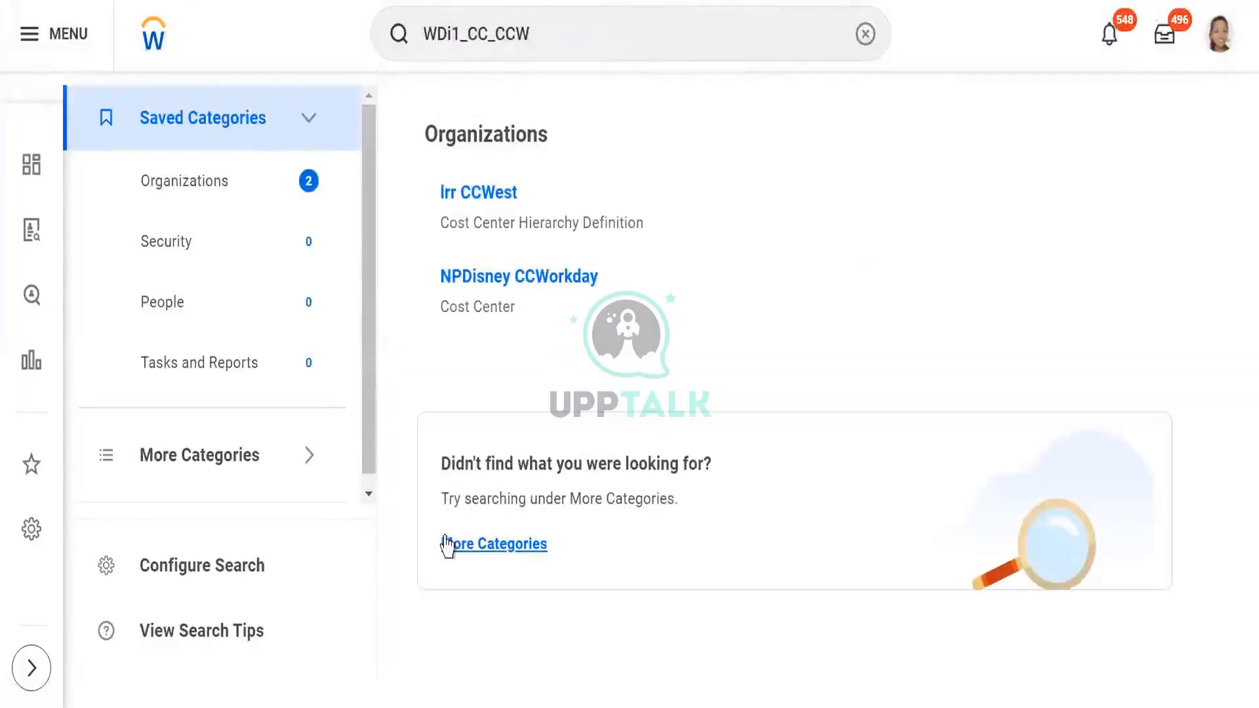
pyautogui.click(457, 544)
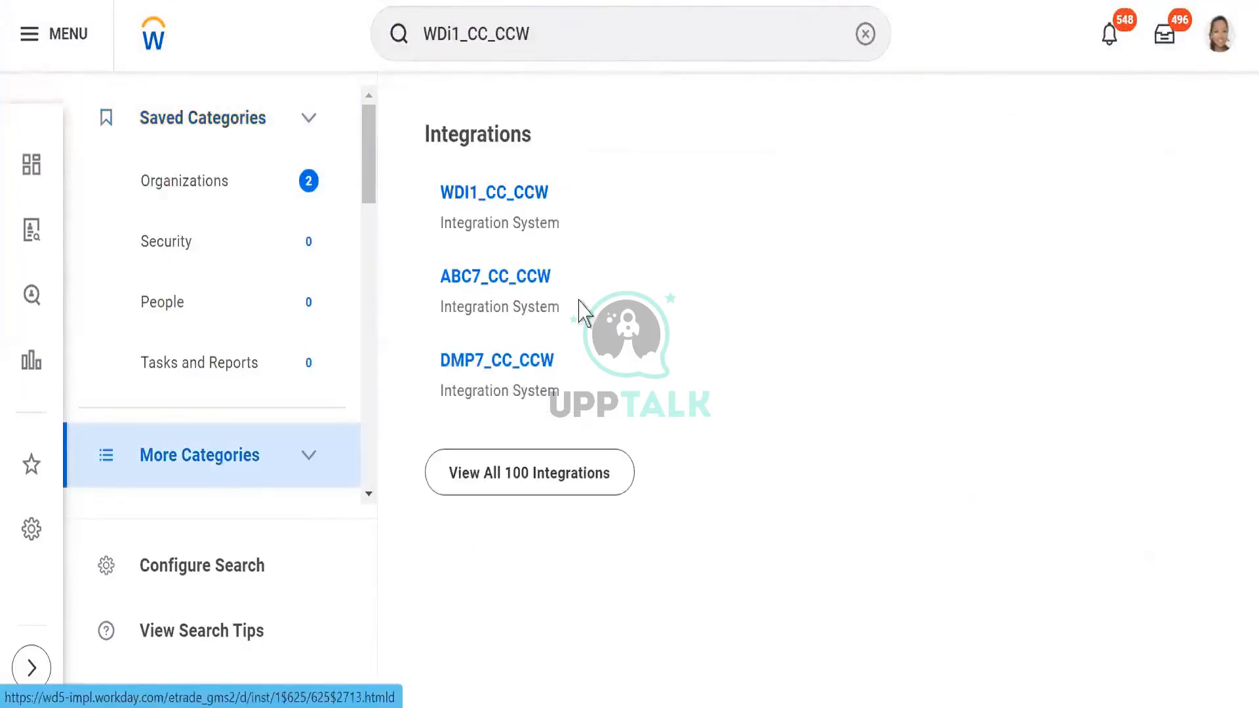
pyautogui.click(477, 200)
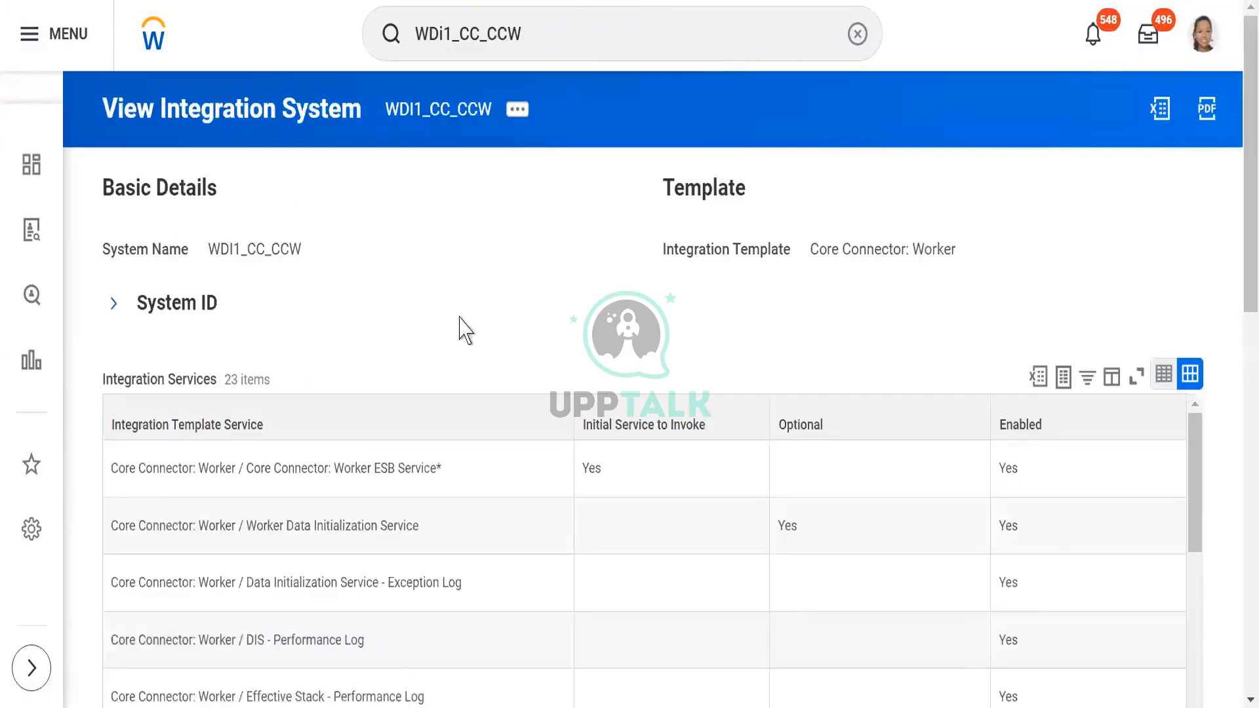
# - Start launching the WDI1_CC_CCW integration with the Run Now frequency and proceed to its scheduling criteria
pyautogui.click(516, 110)
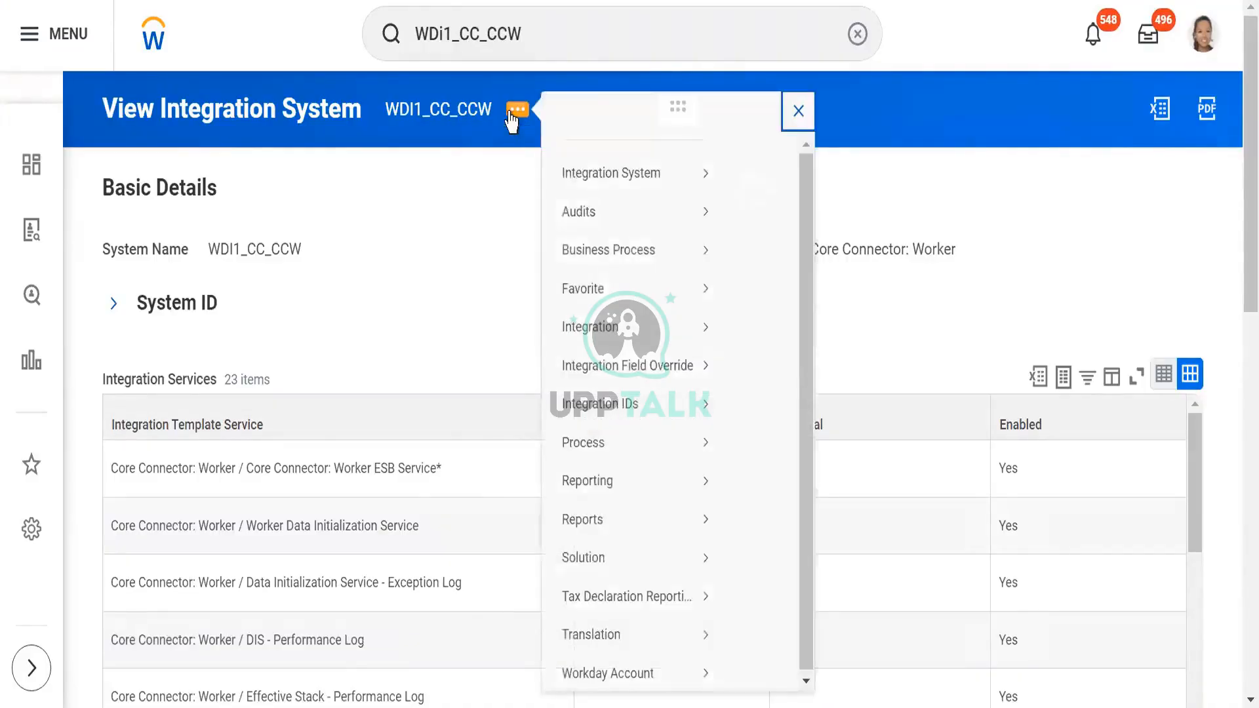
pyautogui.moveTo(666, 369)
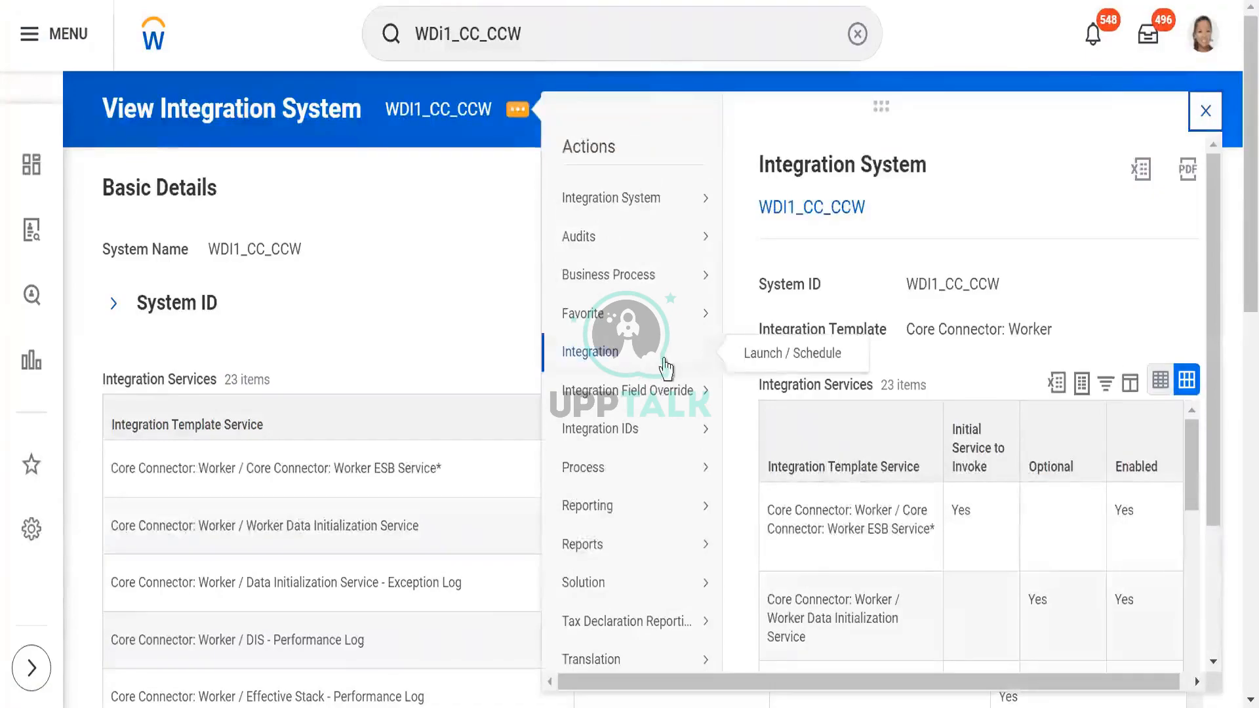
pyautogui.click(765, 363)
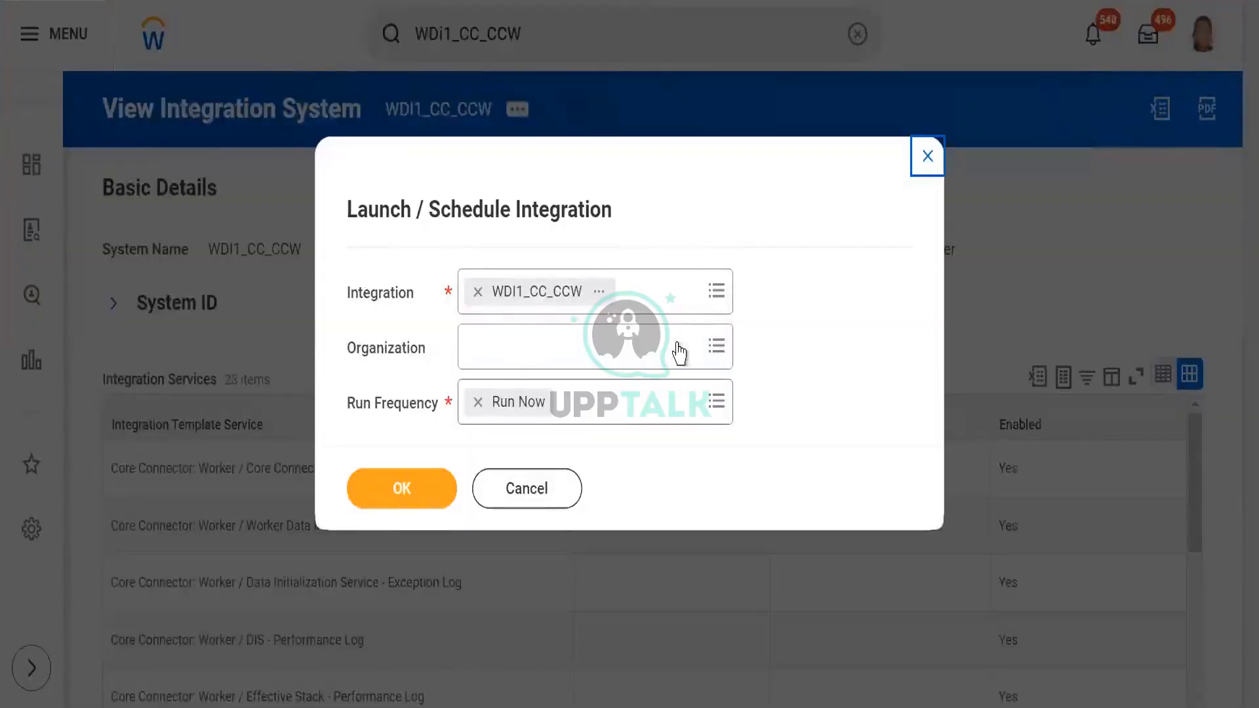
pyautogui.click(629, 413)
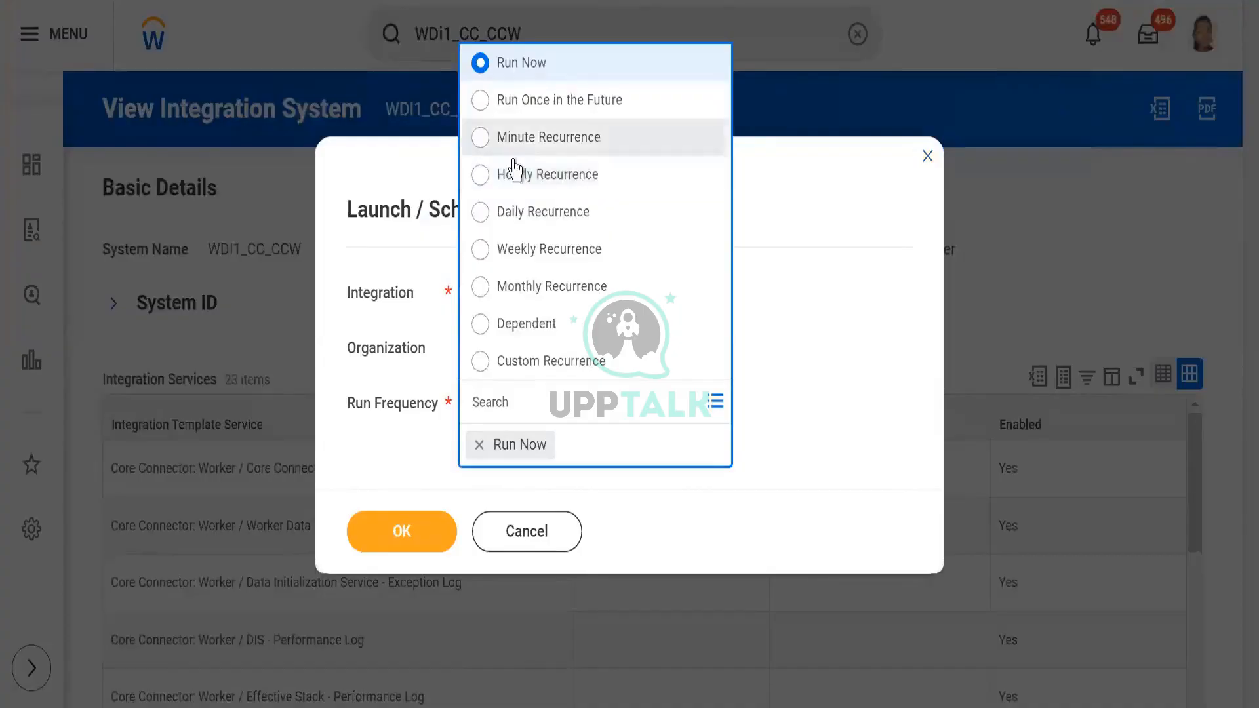
pyautogui.click(828, 384)
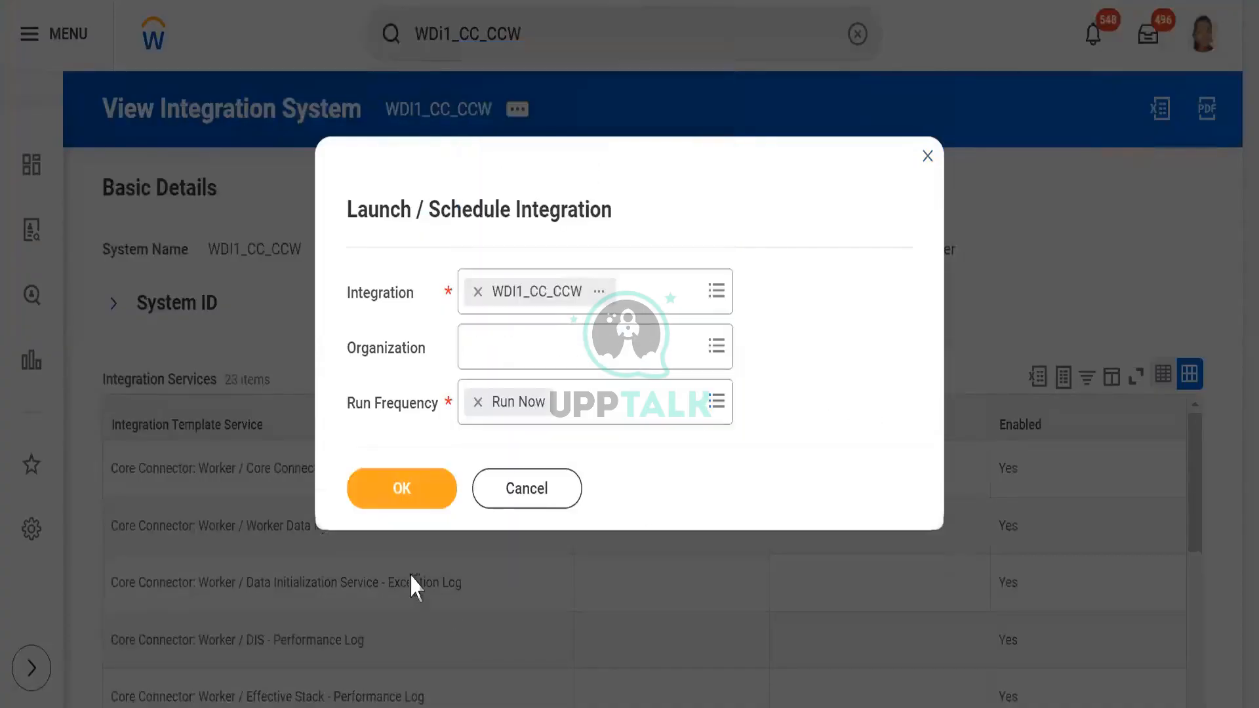
pyautogui.click(401, 496)
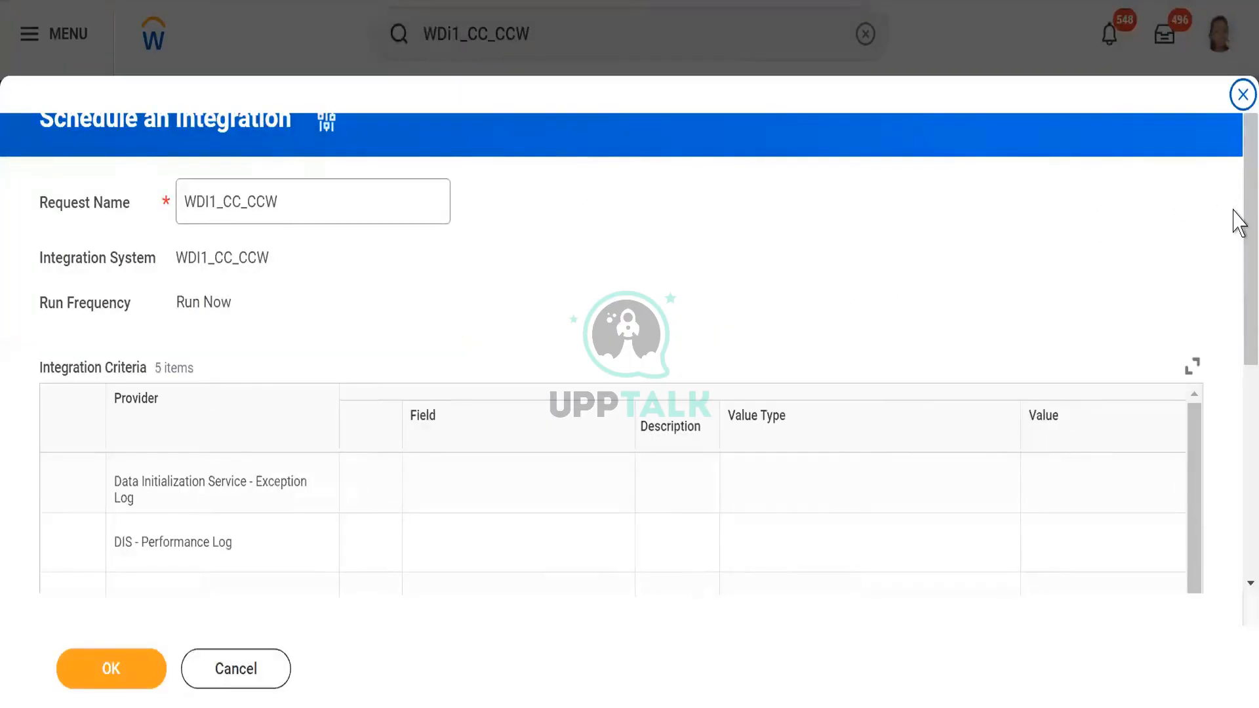
# - Enable Full File in the Core Connector: Worker integration criteria and submit the integration run
pyautogui.moveTo(1244, 210); pyautogui.dragTo(1238, 112)
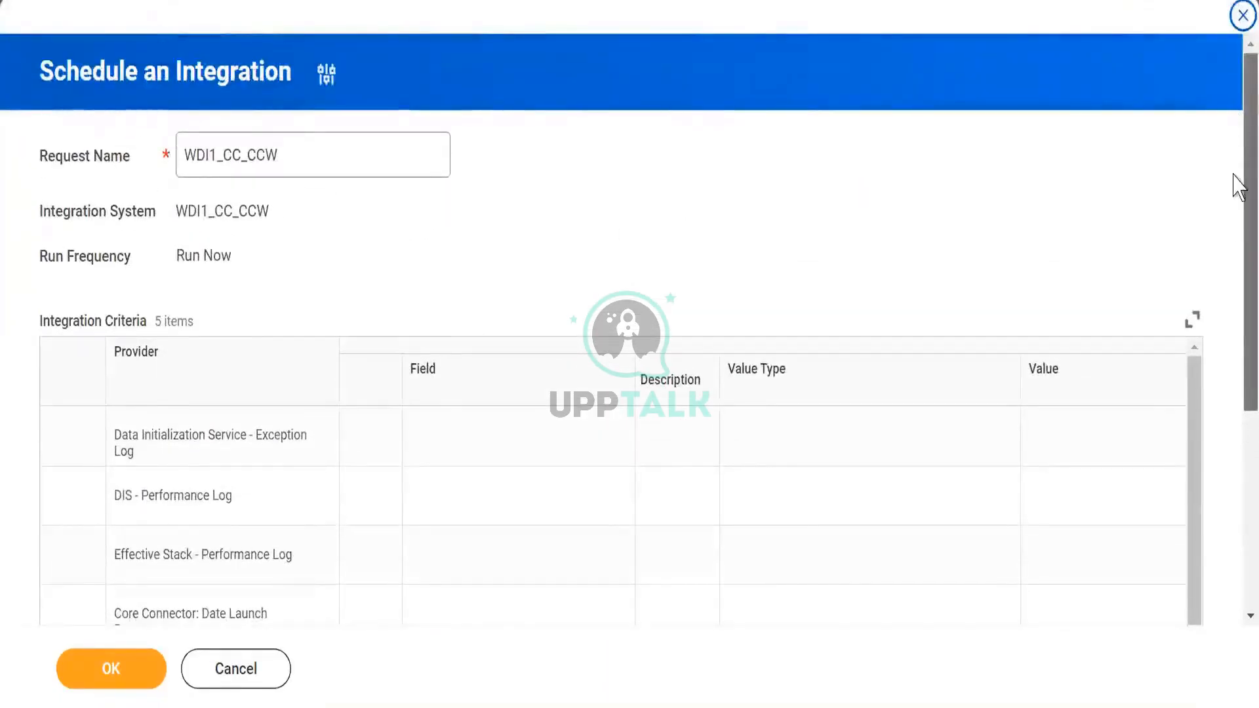
pyautogui.moveTo(1233, 174); pyautogui.dragTo(1233, 309)
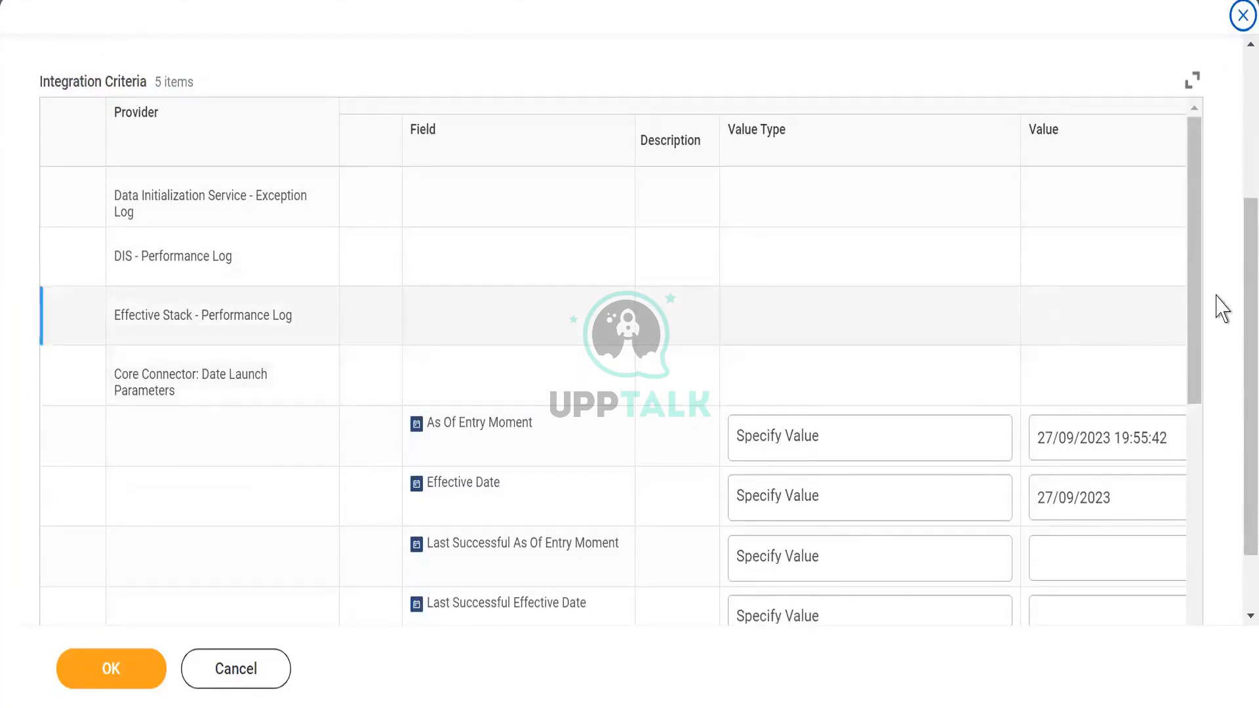
pyautogui.moveTo(1195, 286); pyautogui.dragTo(1194, 442)
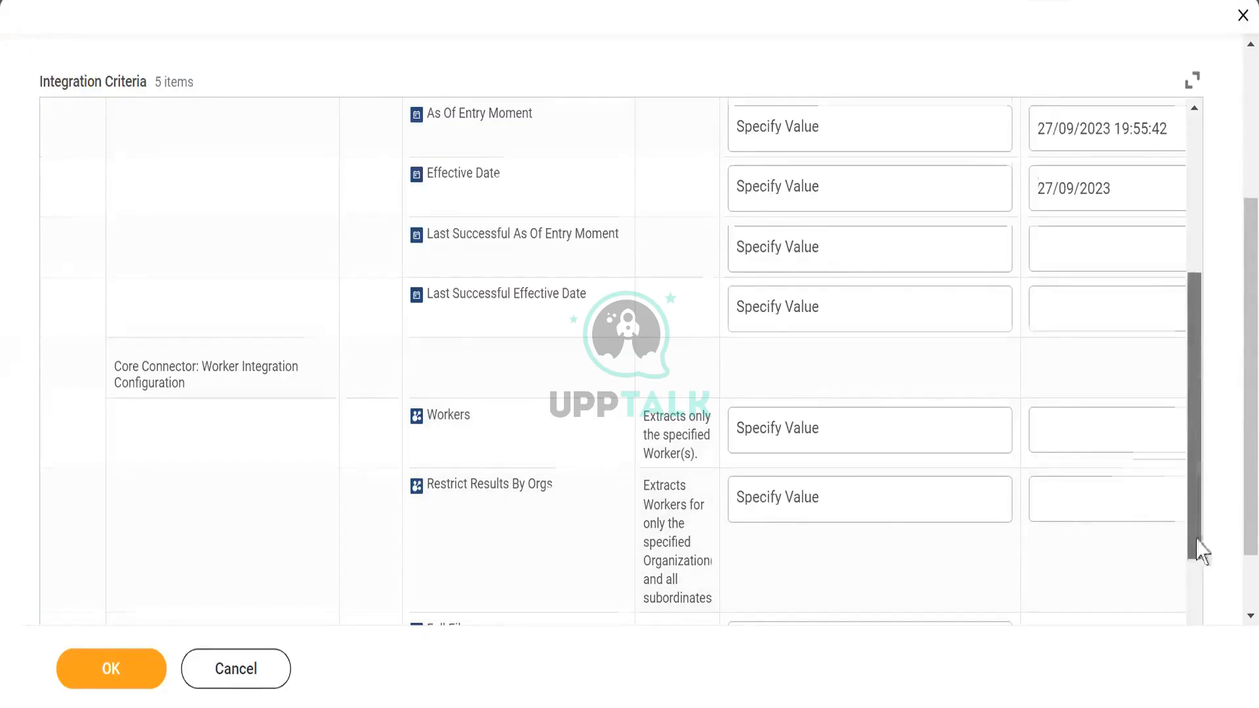
pyautogui.scroll(-3, 1200, 533)
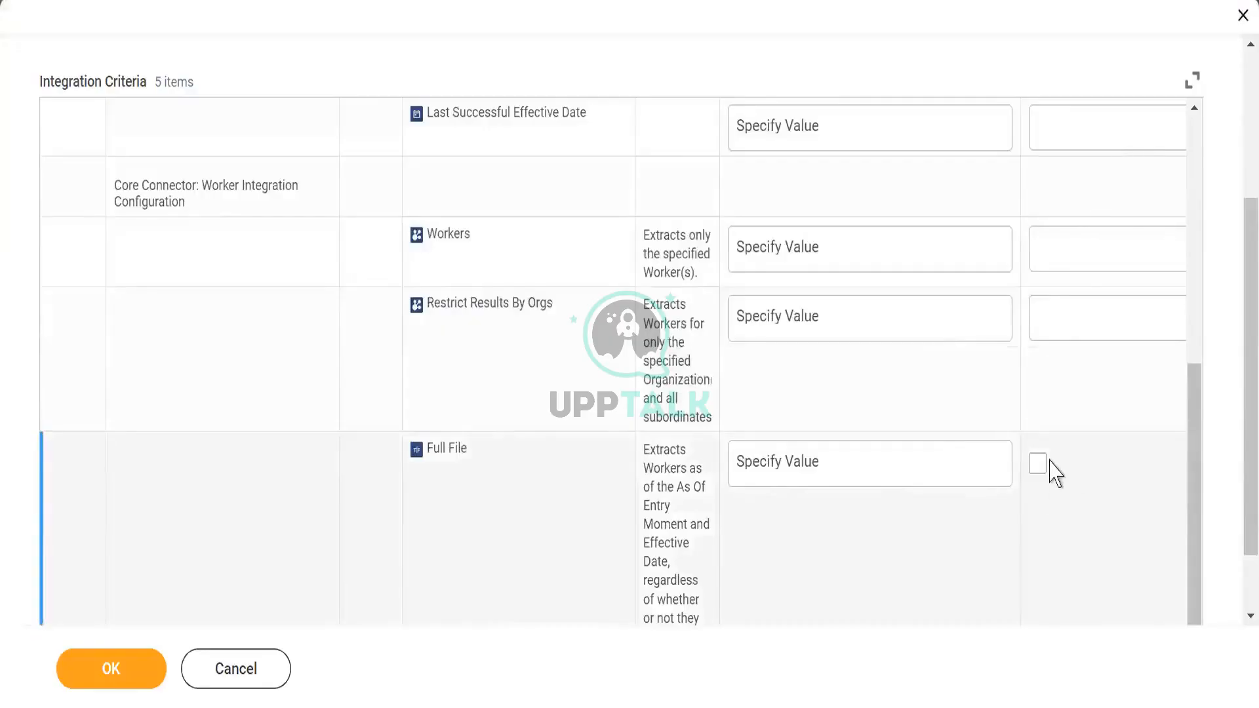
pyautogui.click(1042, 465)
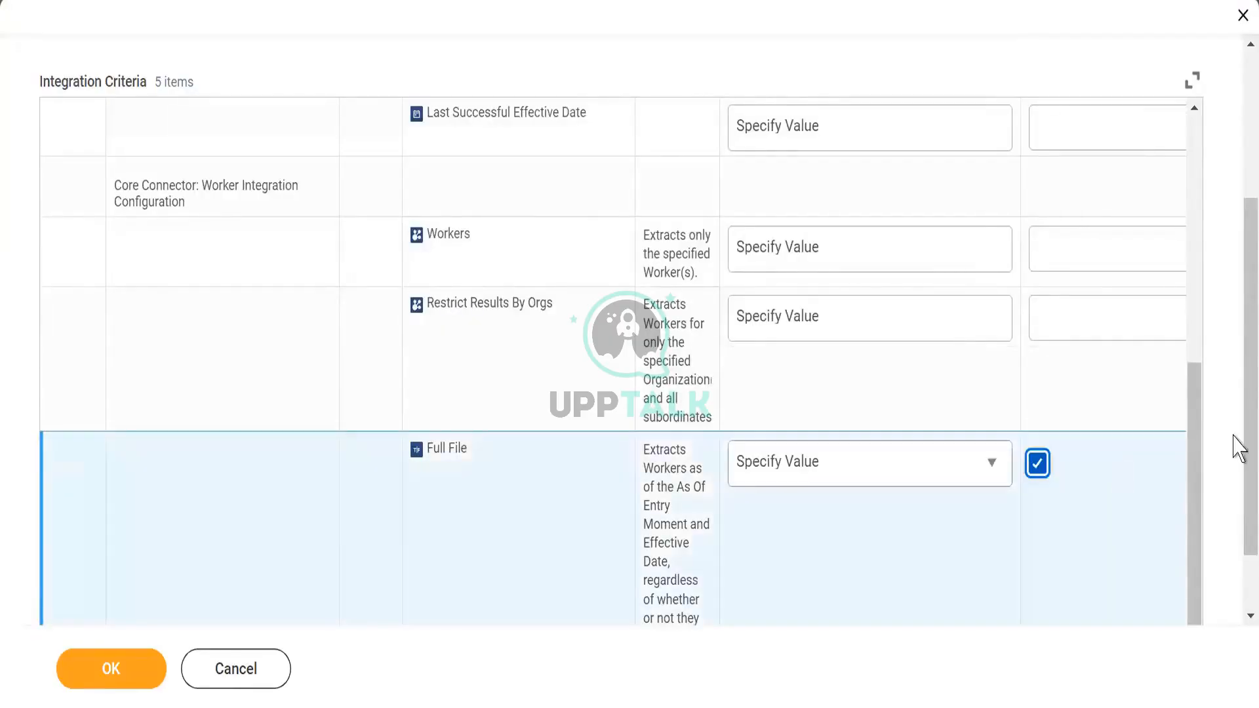
pyautogui.scroll(-2, 1238, 457)
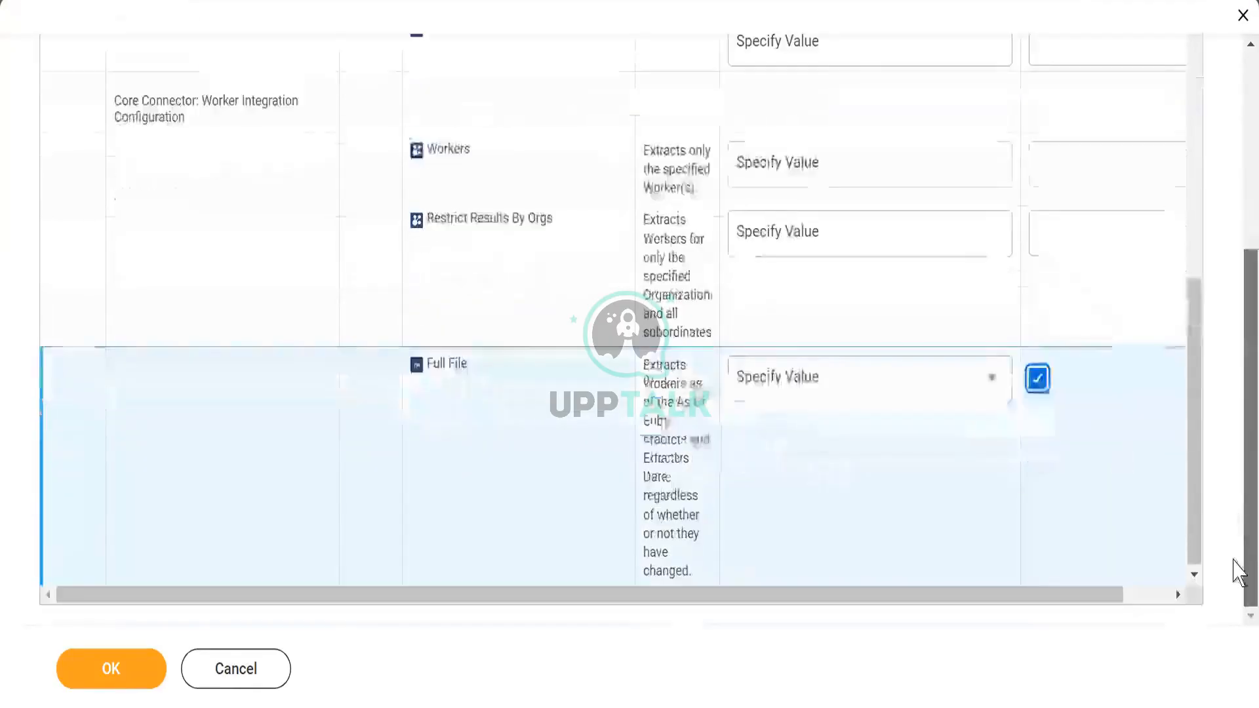
pyautogui.moveTo(1190, 527); pyautogui.dragTo(1190, 552)
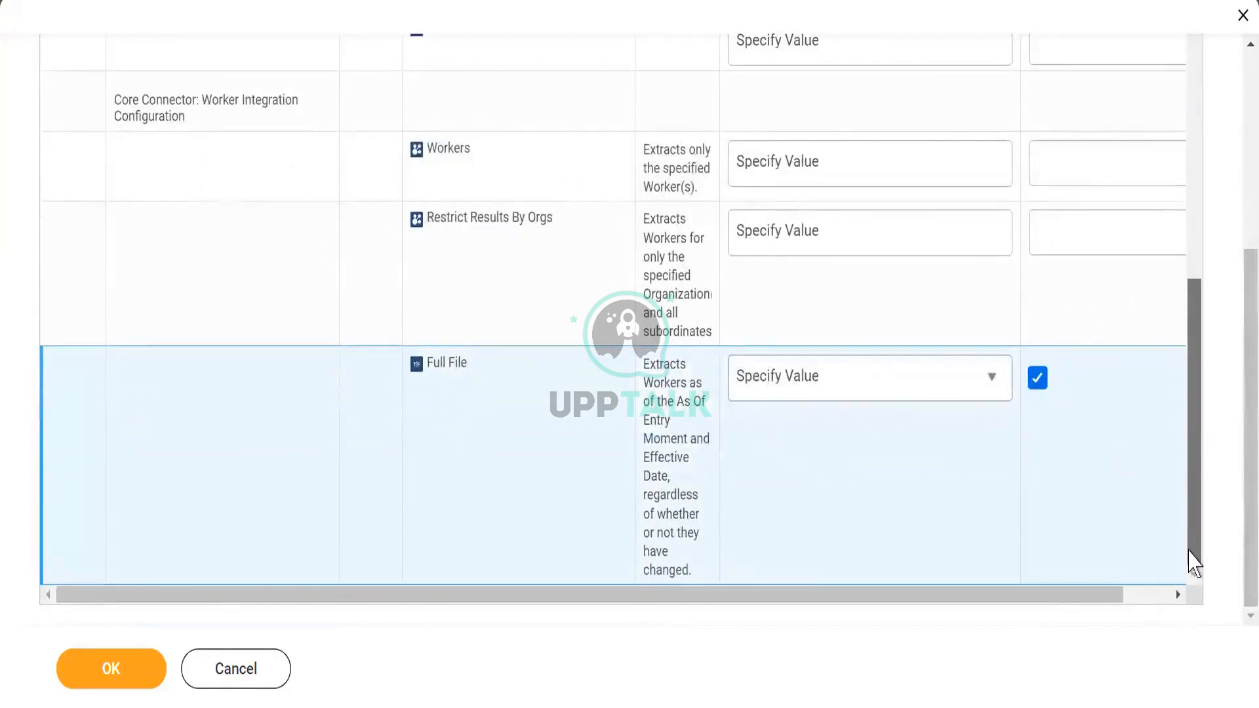
pyautogui.click(1149, 595)
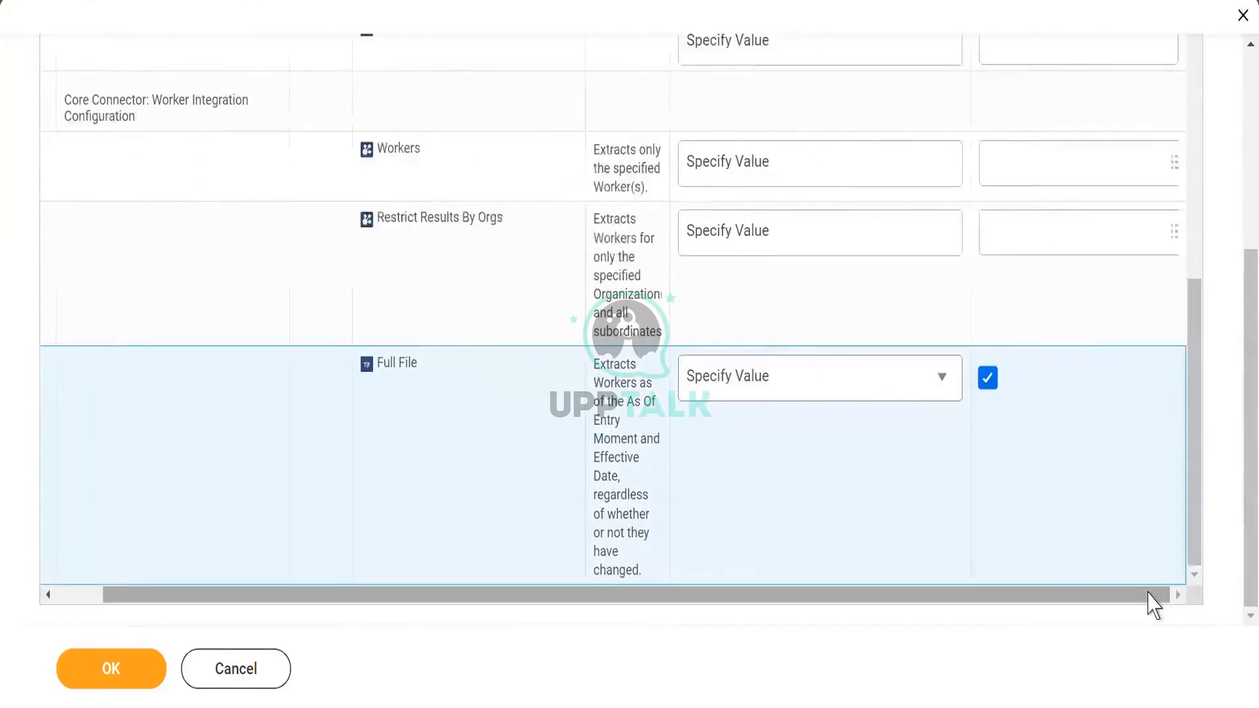
pyautogui.click(110, 666)
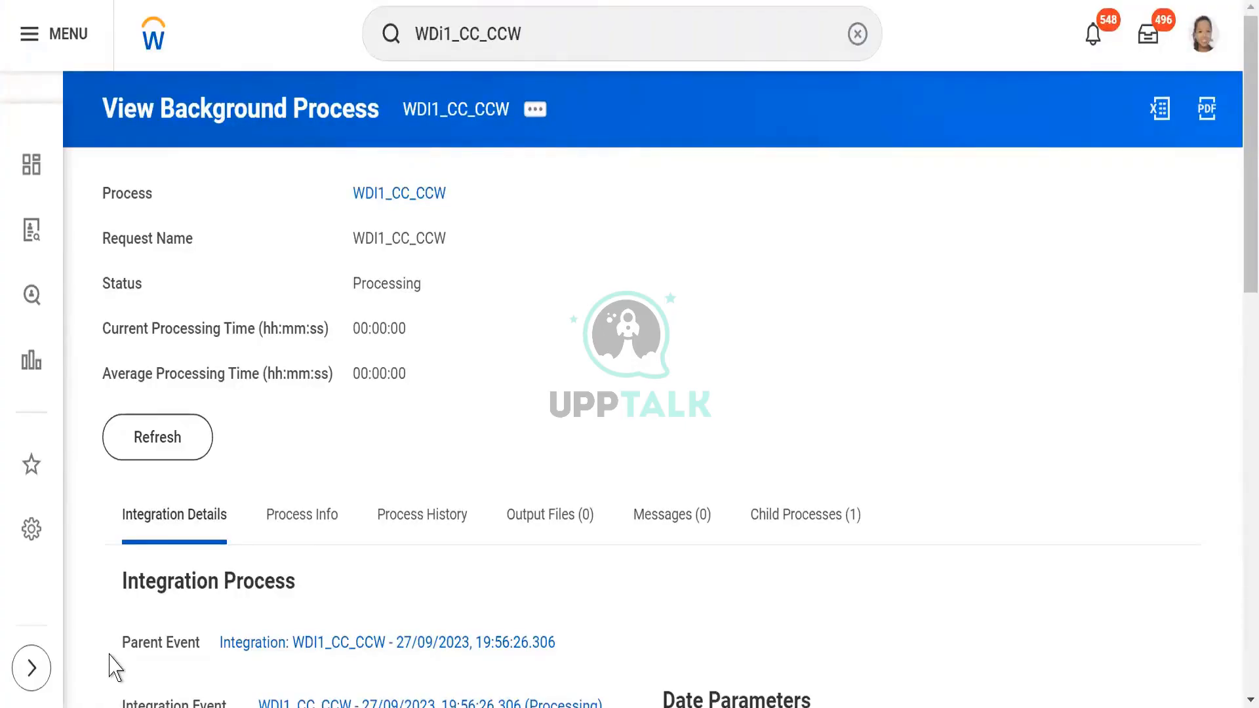
# - Refresh the WDI1_CC_CCW background process repeatedly until its status is Completed
pyautogui.click(173, 439)
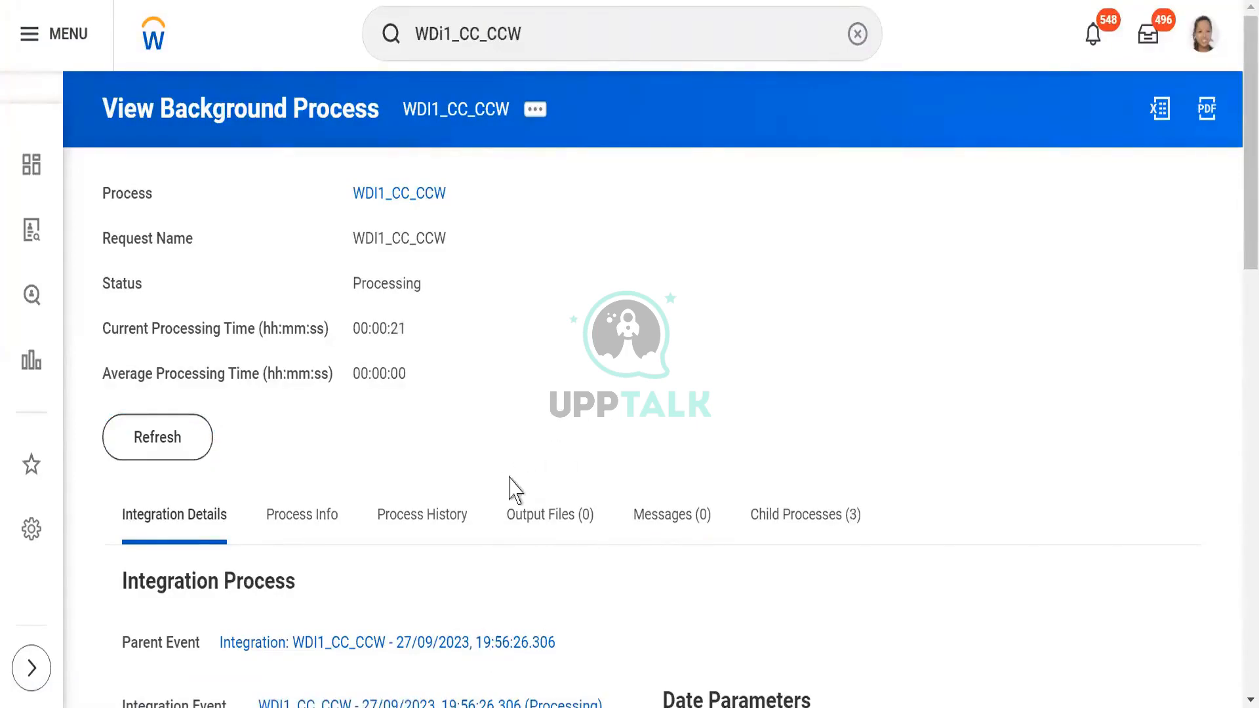
pyautogui.click(534, 515)
pyautogui.click(158, 449)
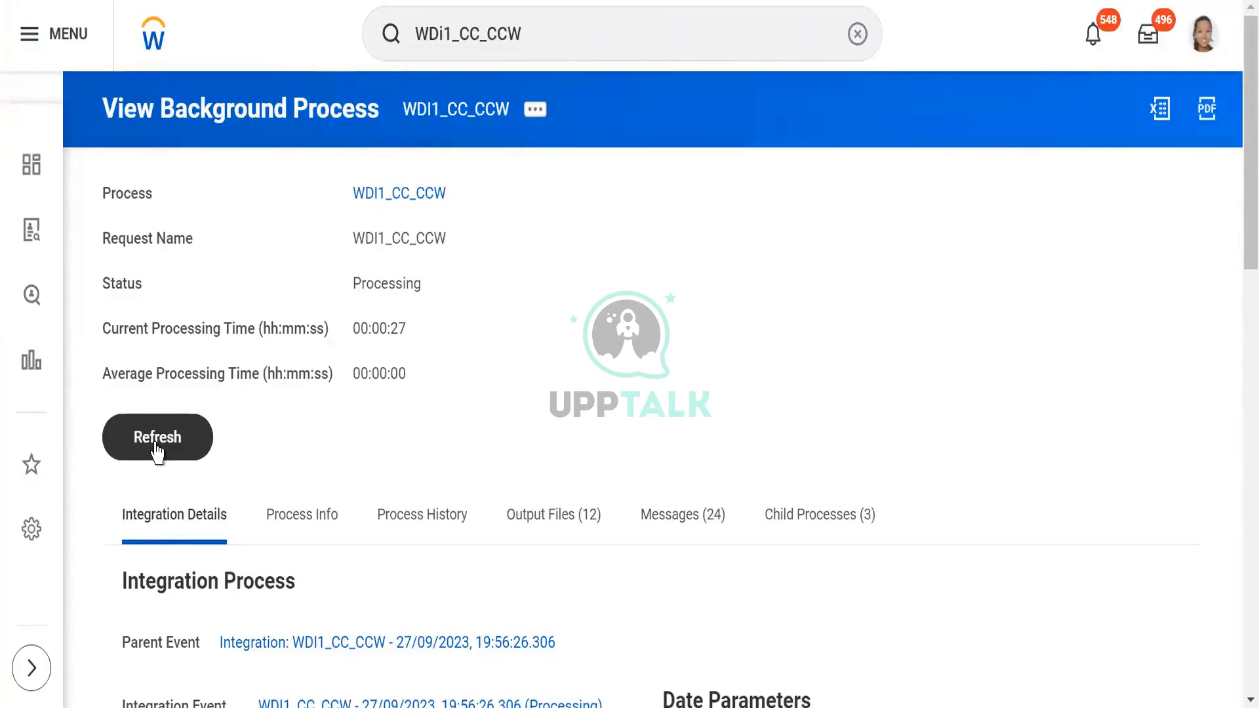
pyautogui.click(158, 451)
pyautogui.click(158, 452)
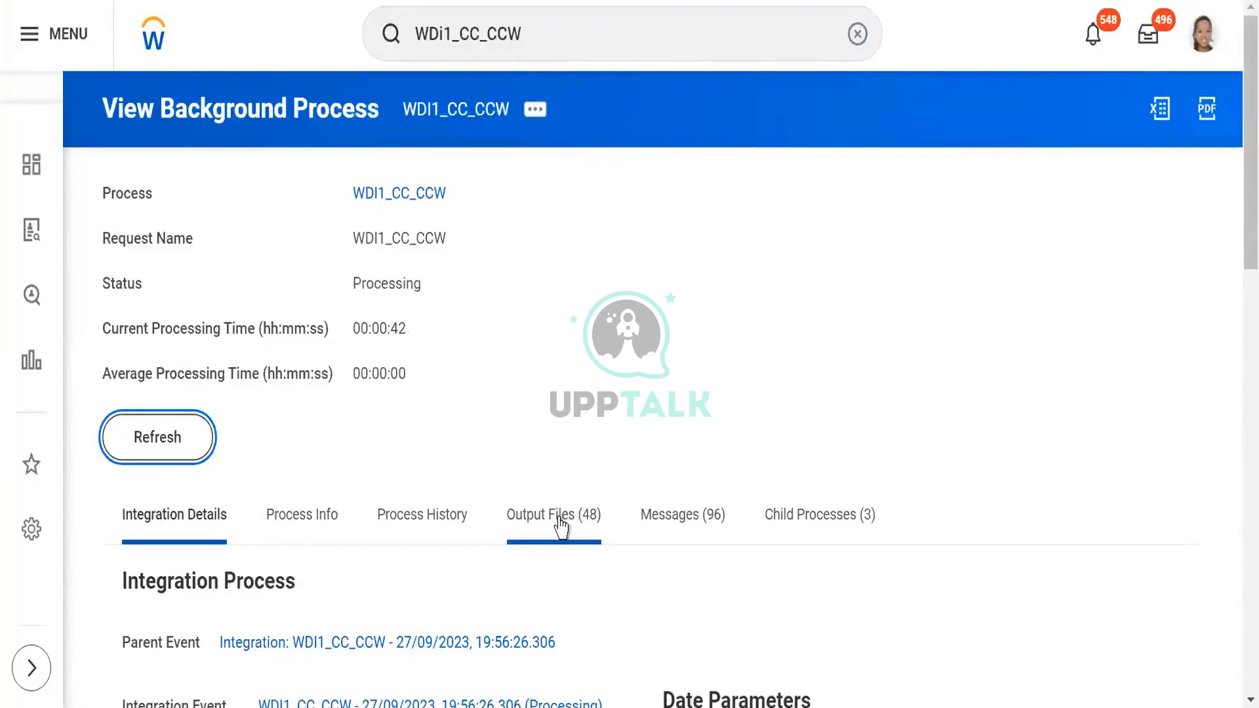
pyautogui.click(176, 438)
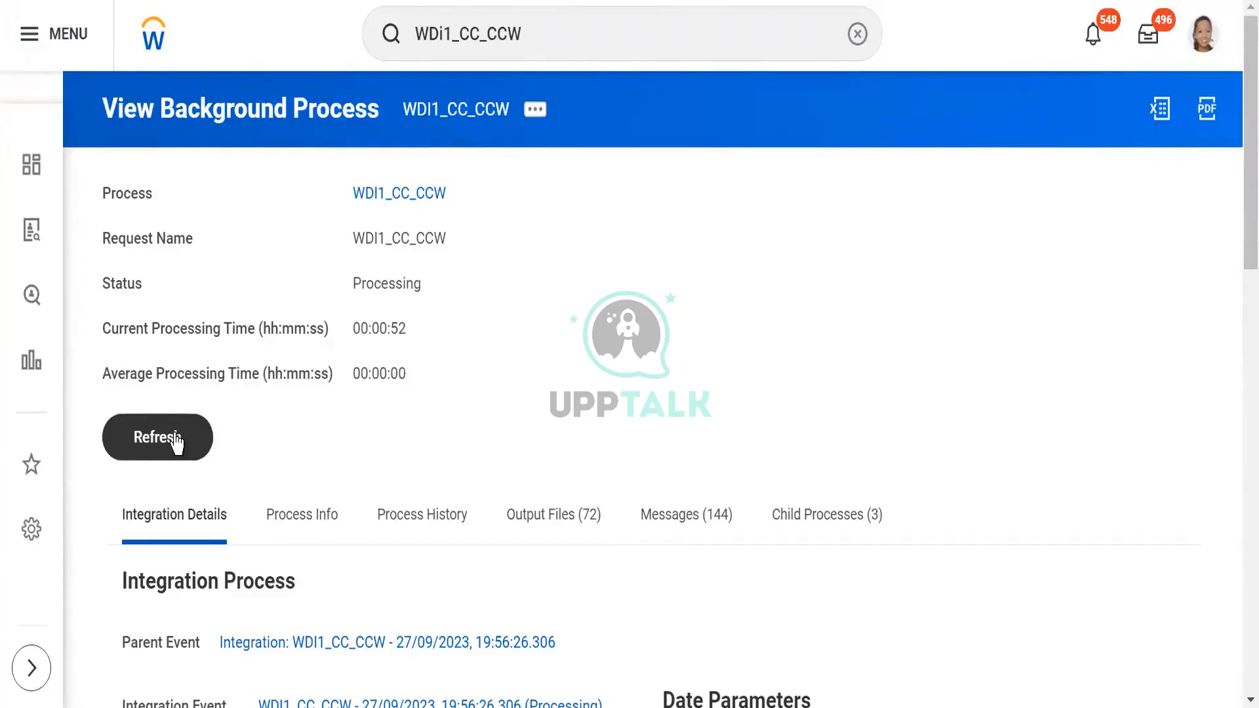
pyautogui.click(176, 439)
pyautogui.click(176, 440)
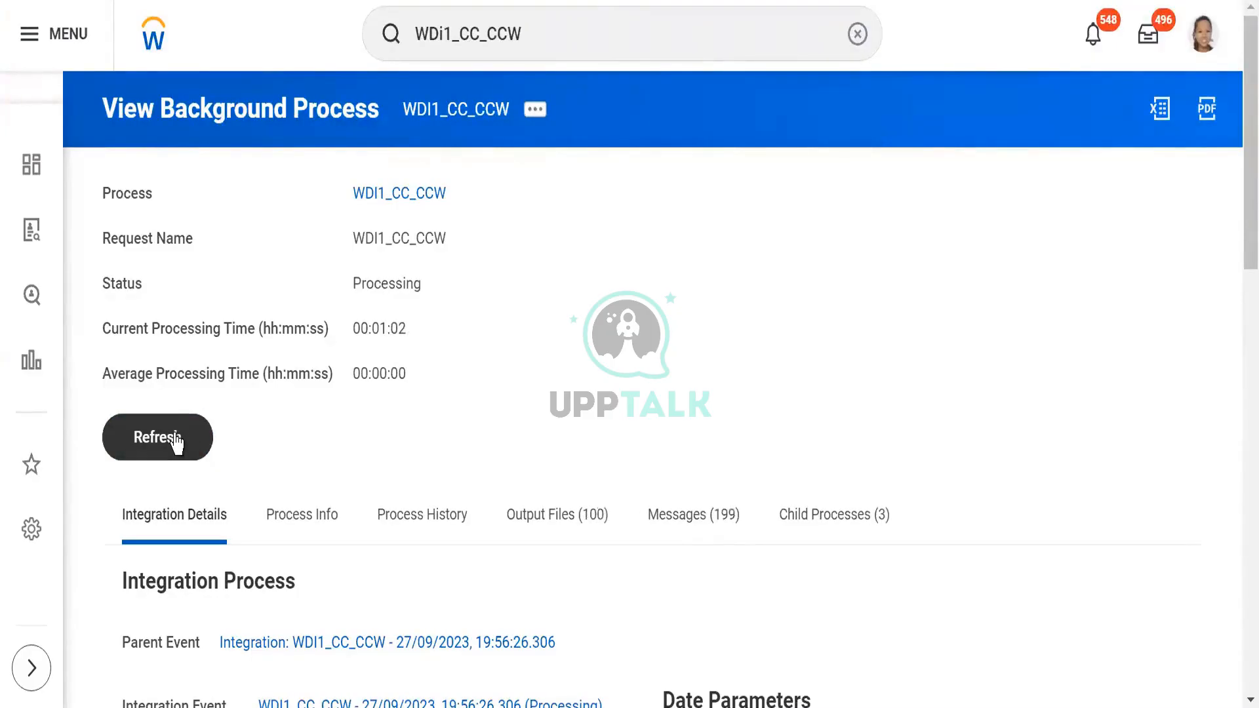
pyautogui.click(170, 437)
pyautogui.click(169, 437)
pyautogui.click(169, 437)
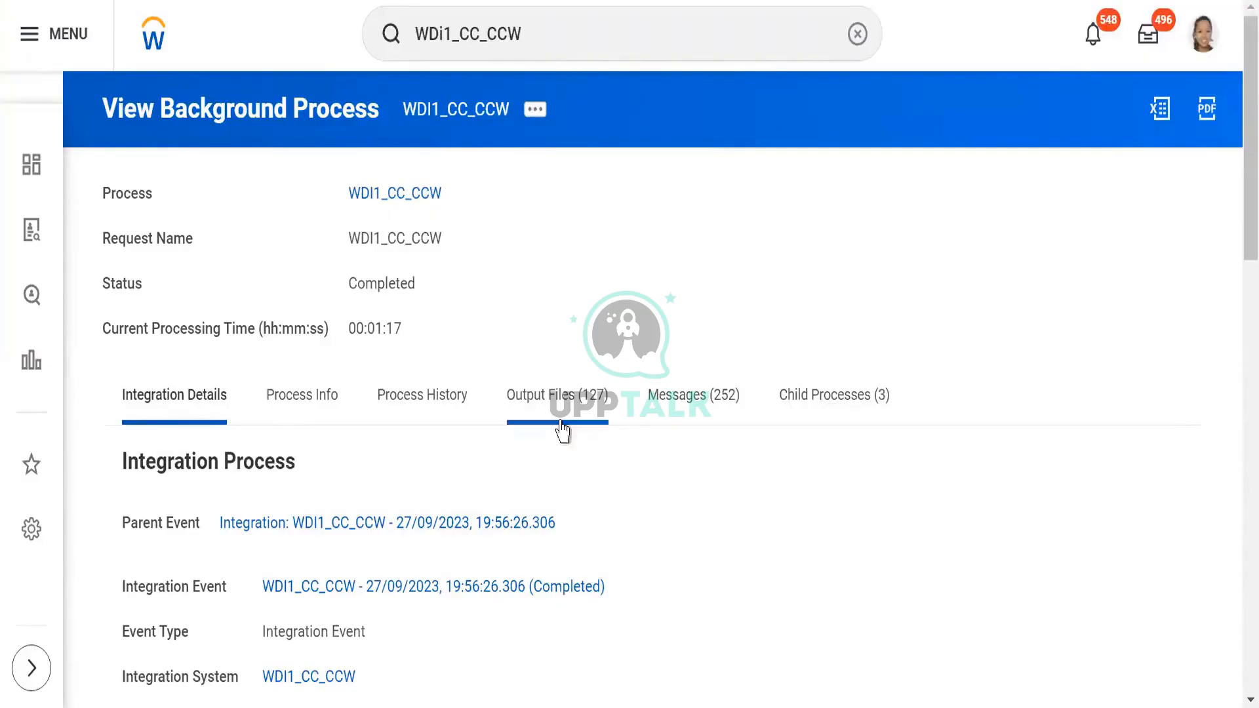
# - Download MessagesAudit_Ptn-2_1.zip from the process's output files and open the archive in WinRAR, dismissing the licence reminder
pyautogui.click(532, 402)
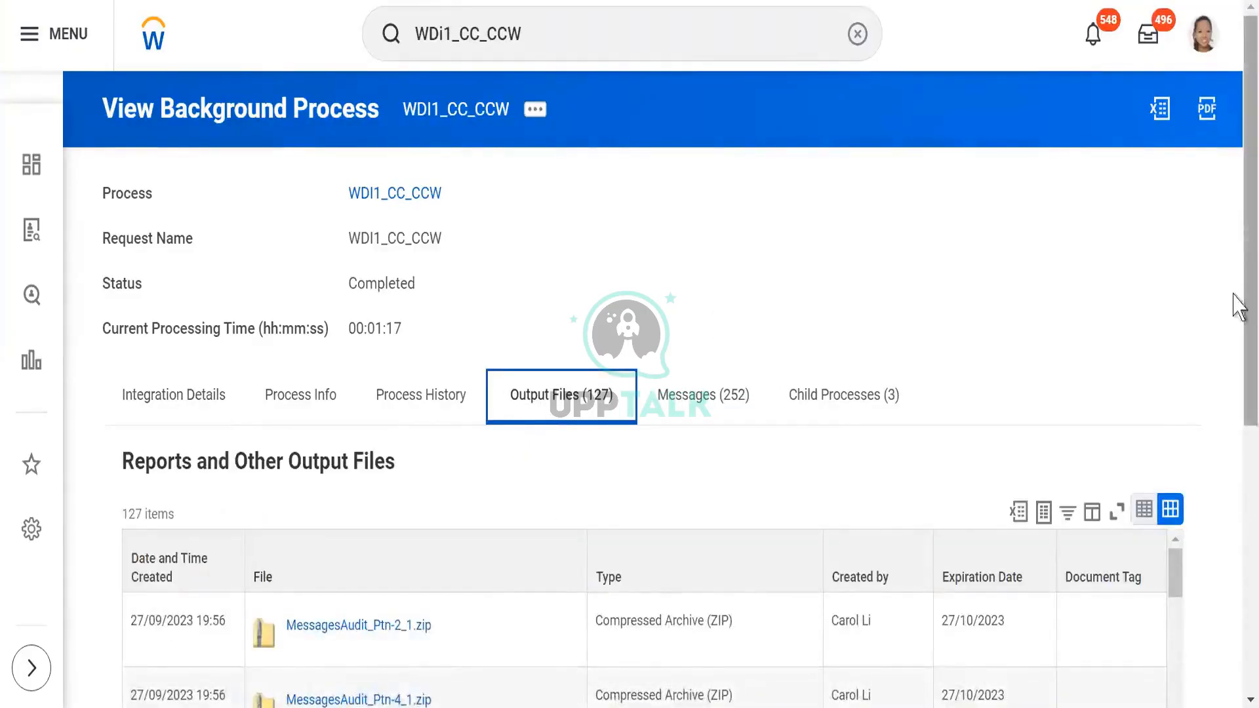
pyautogui.scroll(-4, 1233, 302)
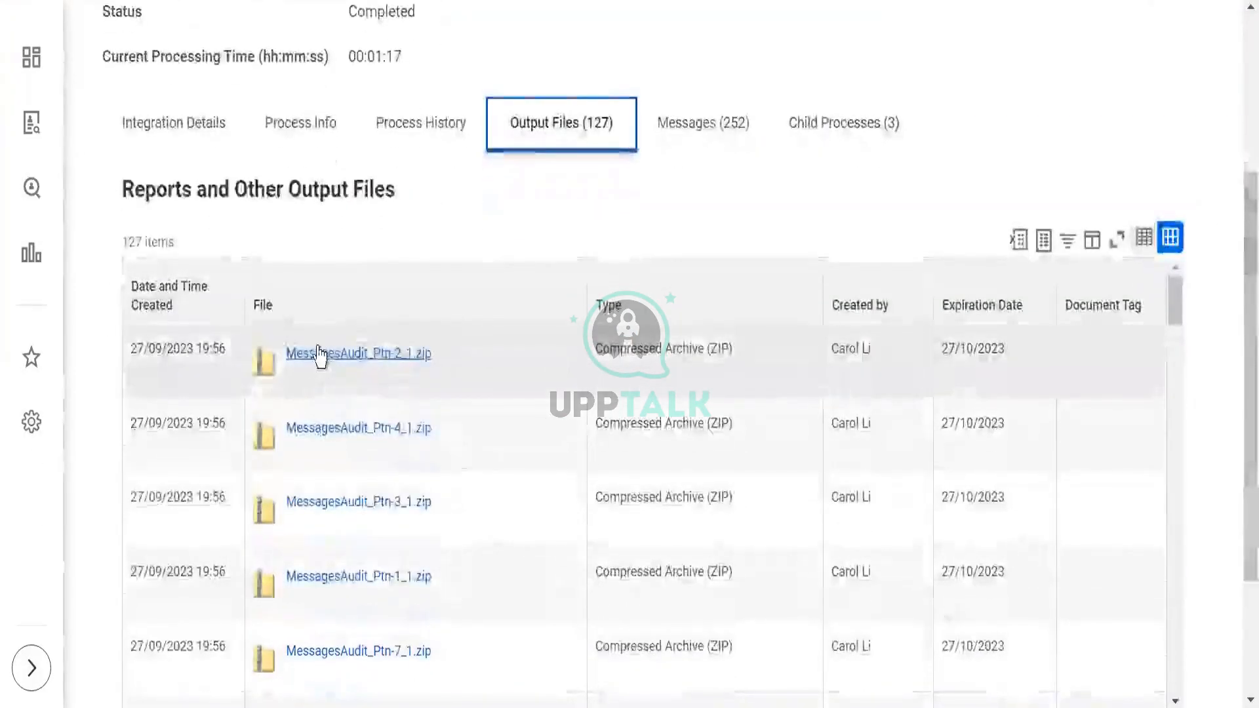
pyautogui.click(321, 355)
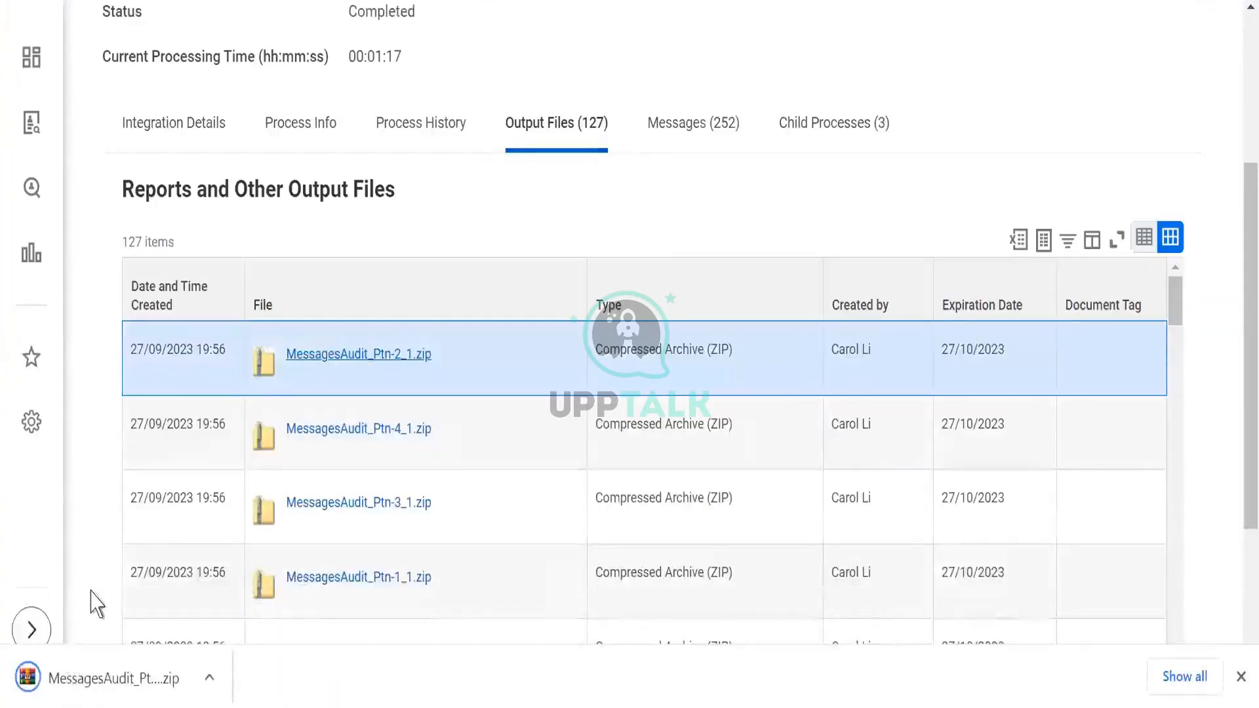
pyautogui.click(92, 679)
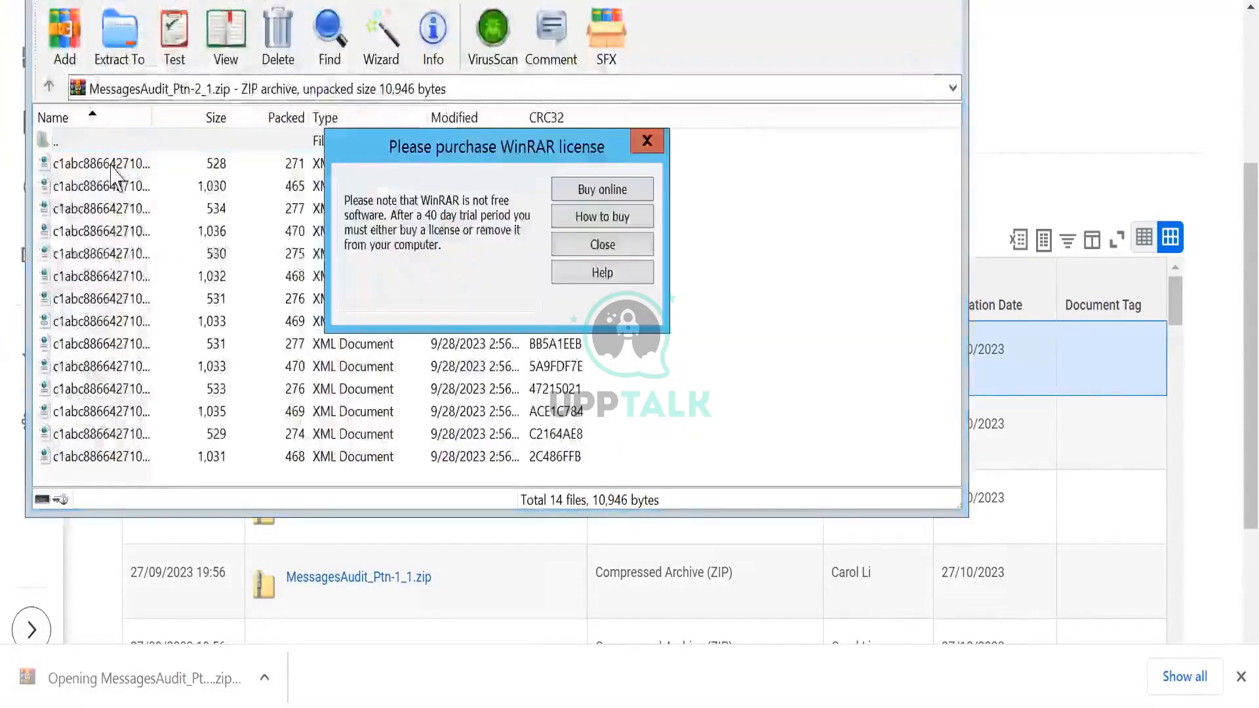
pyautogui.click(646, 141)
# - Open the first XML document in the archive and examine the worker's name, employee ID, eligibility, employee status and hire date
pyautogui.doubleClick(92, 164)
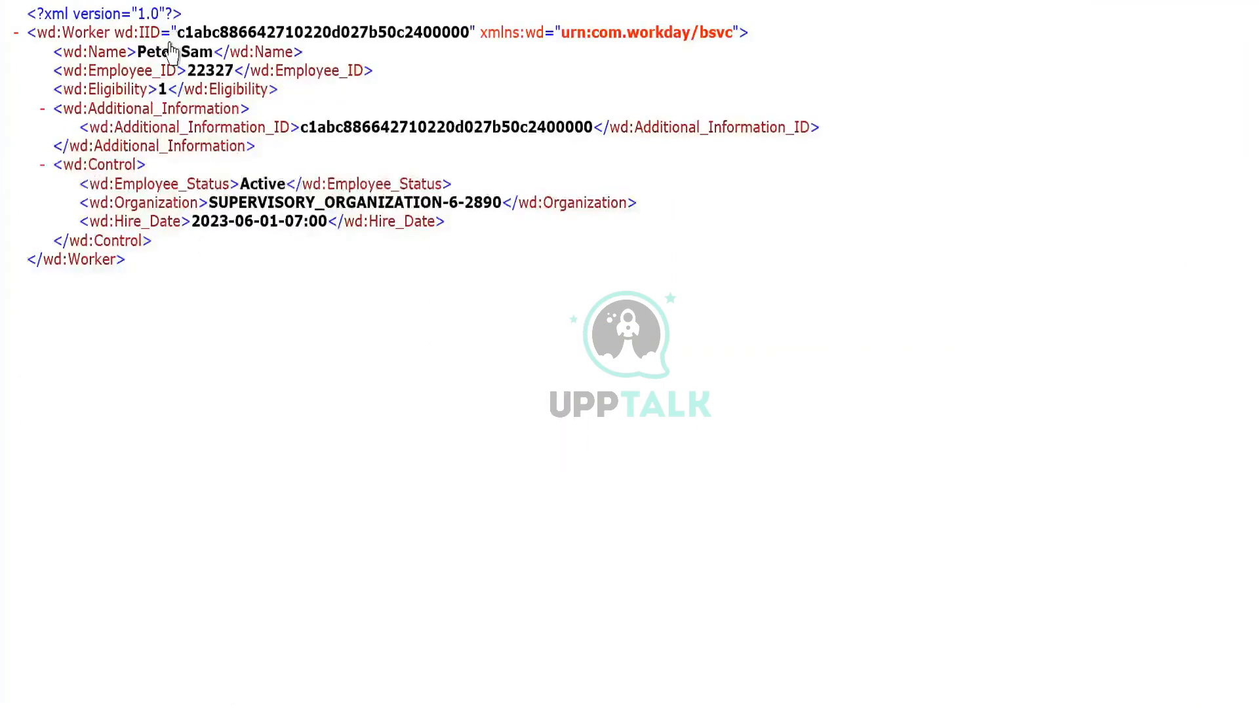
pyautogui.doubleClick(154, 51)
pyautogui.click(215, 74)
pyautogui.doubleClick(215, 73)
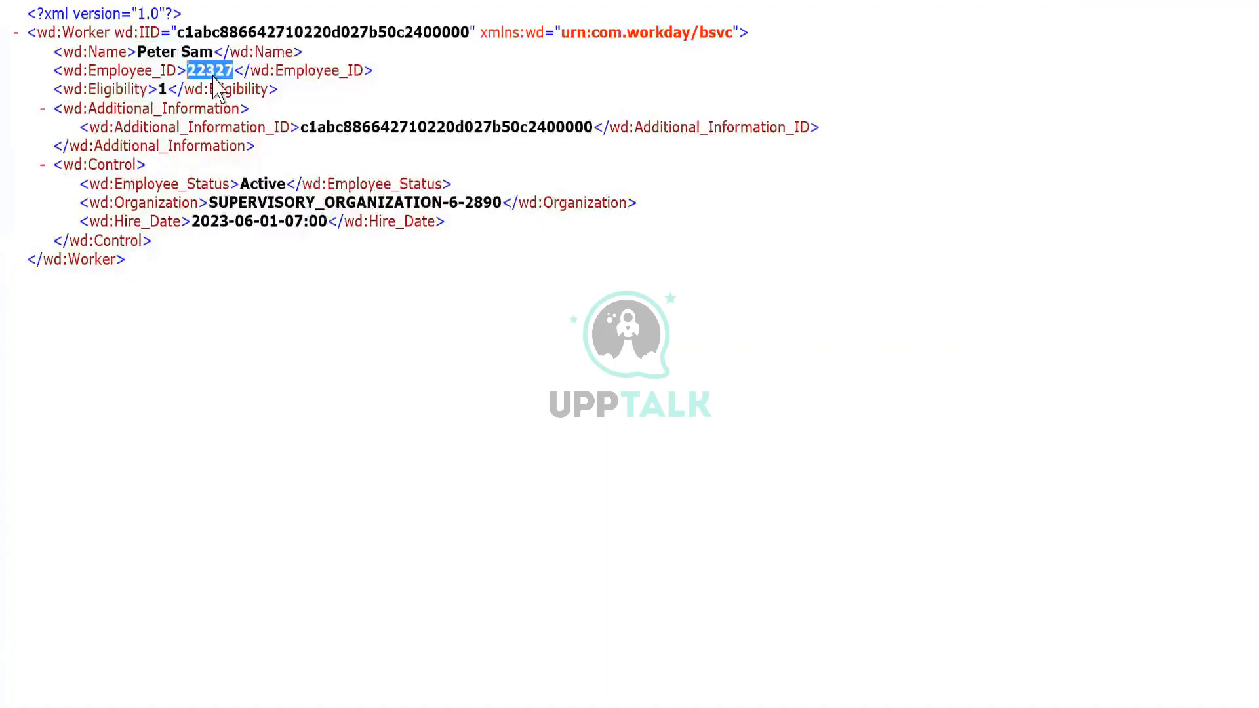
pyautogui.click(164, 92)
pyautogui.tripleClick(155, 90)
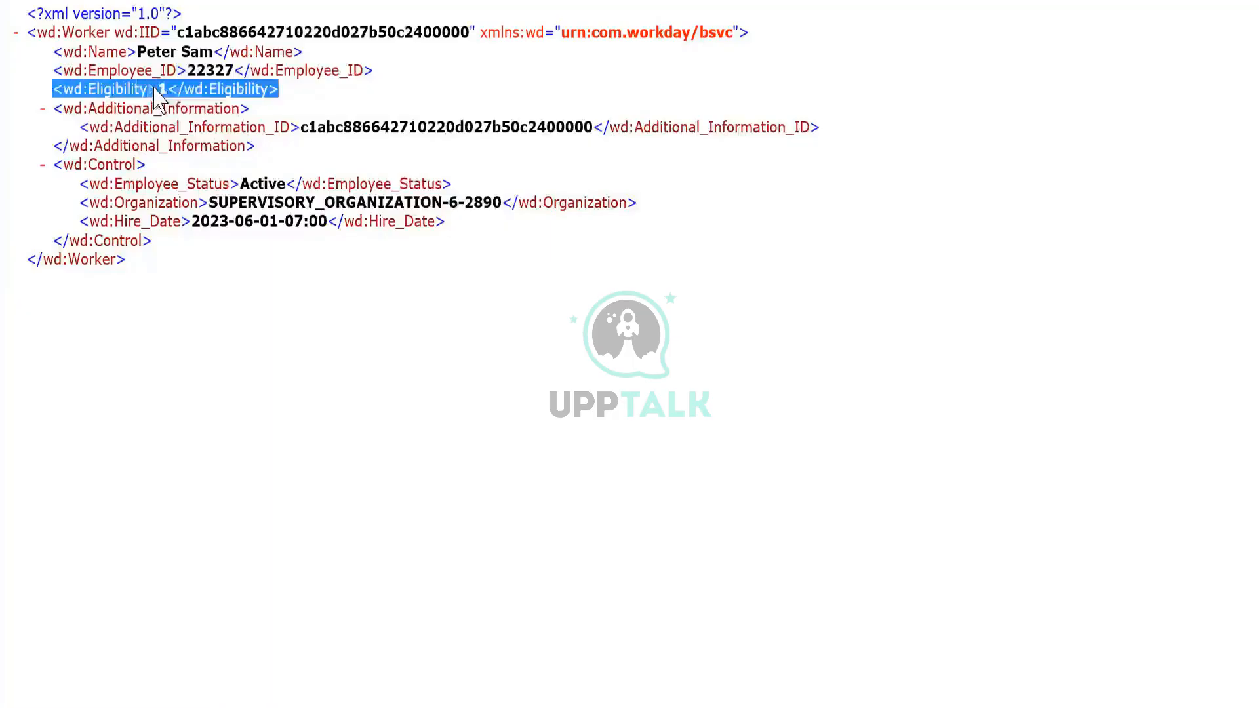
pyautogui.tripleClick(261, 188)
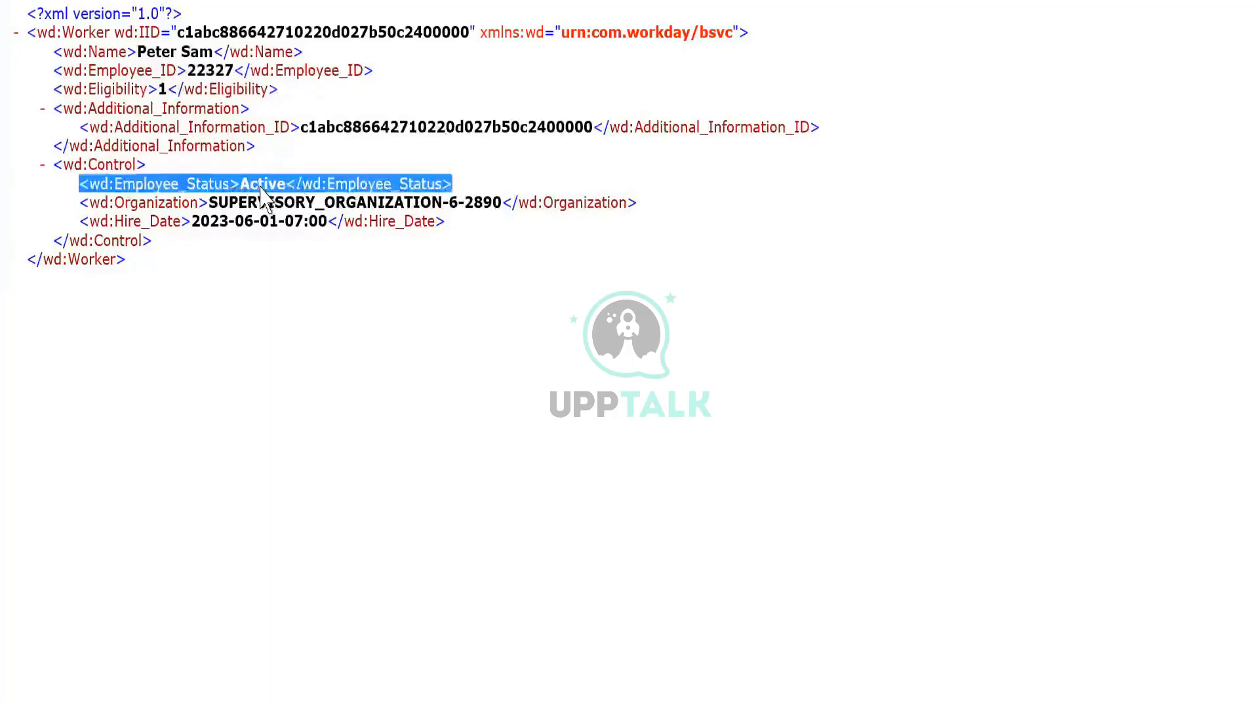
pyautogui.click(230, 234)
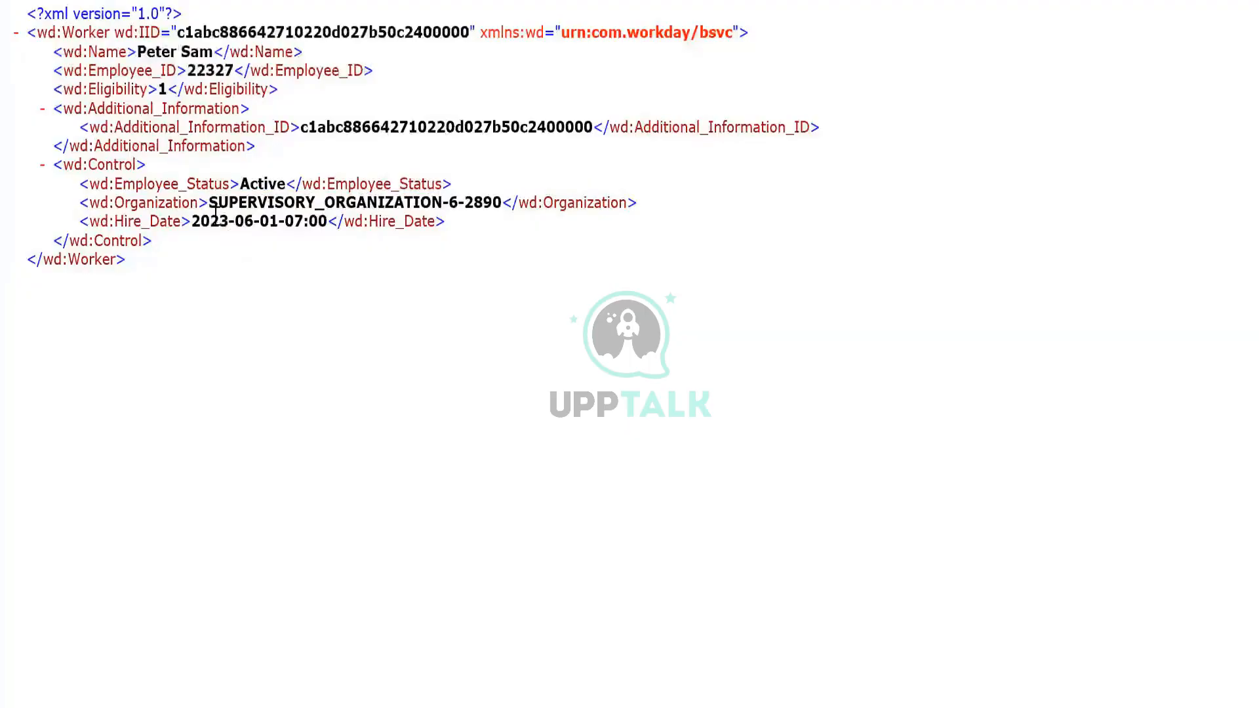
pyautogui.tripleClick(216, 221)
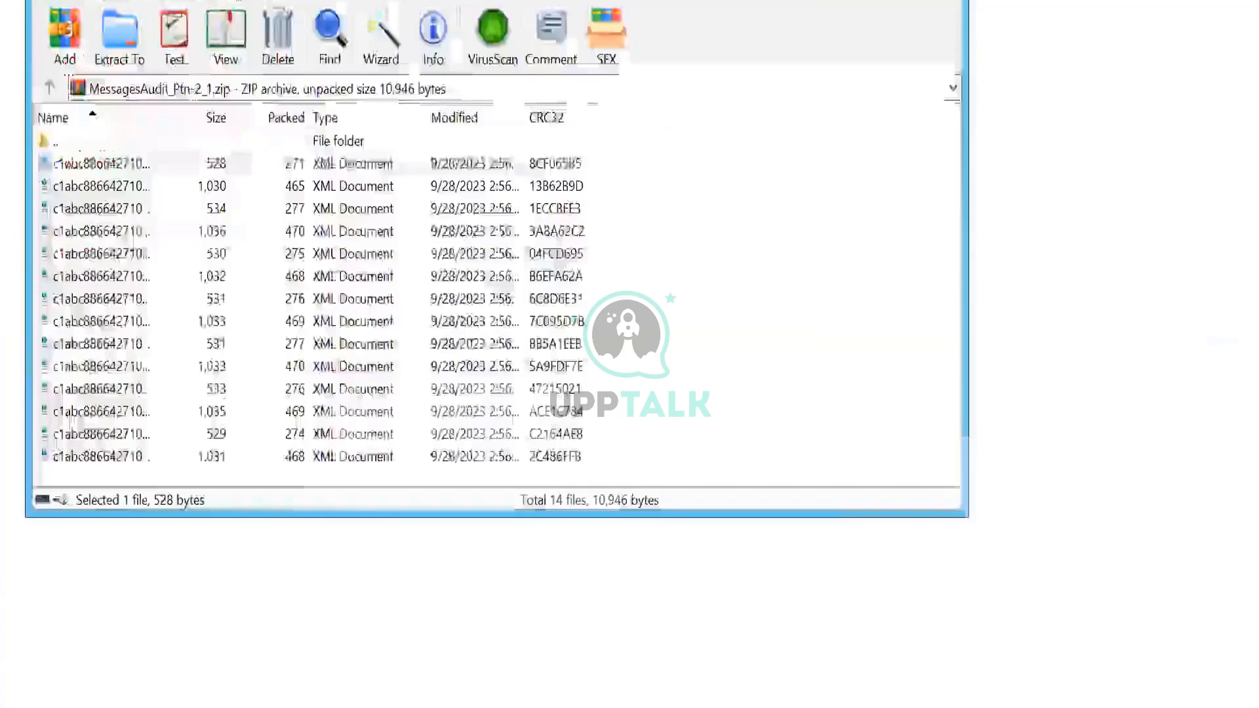
# - Examine the worker name and missing Control_Manager_Change field in the archive's second XML document, and open the third document
pyautogui.doubleClick(100, 187)
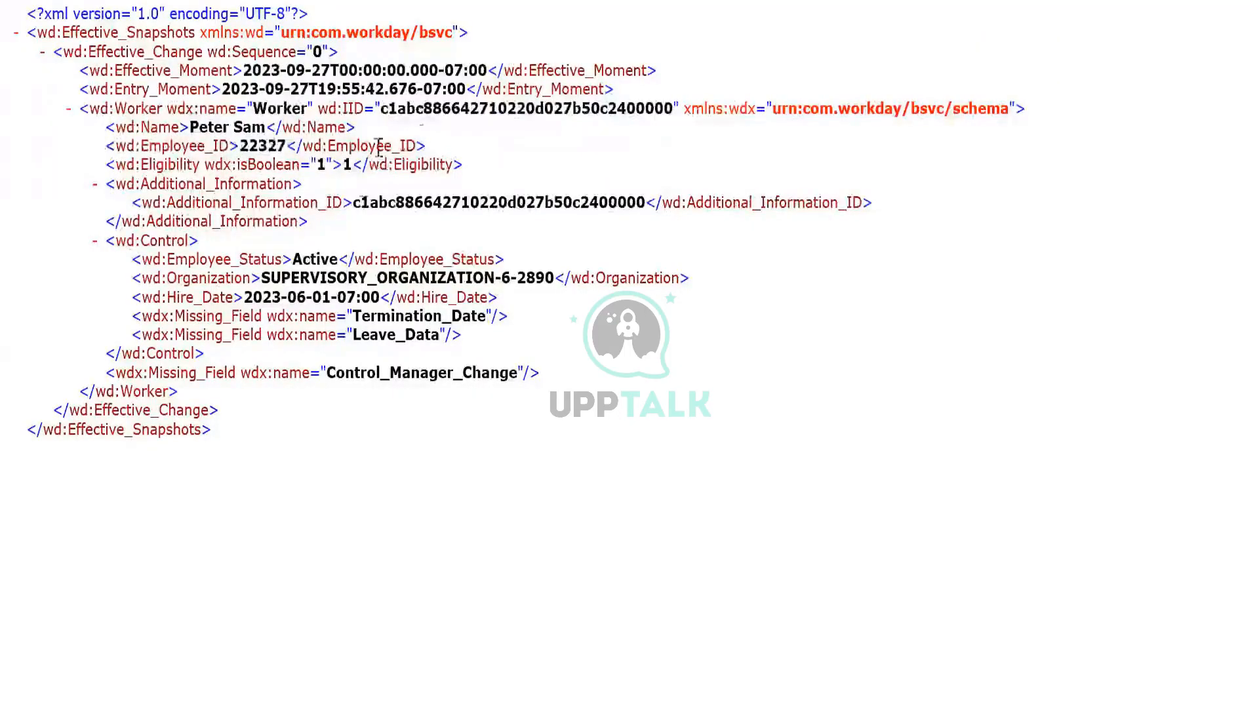
pyautogui.tripleClick(210, 128)
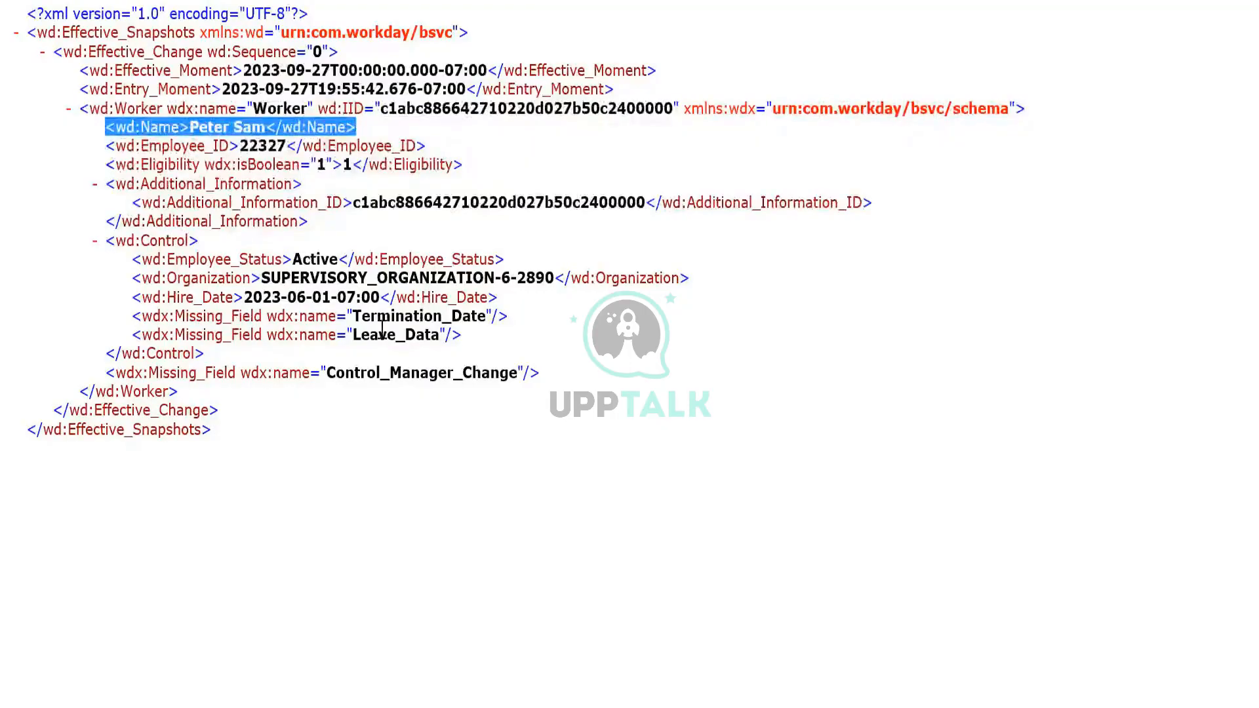
pyautogui.doubleClick(396, 375)
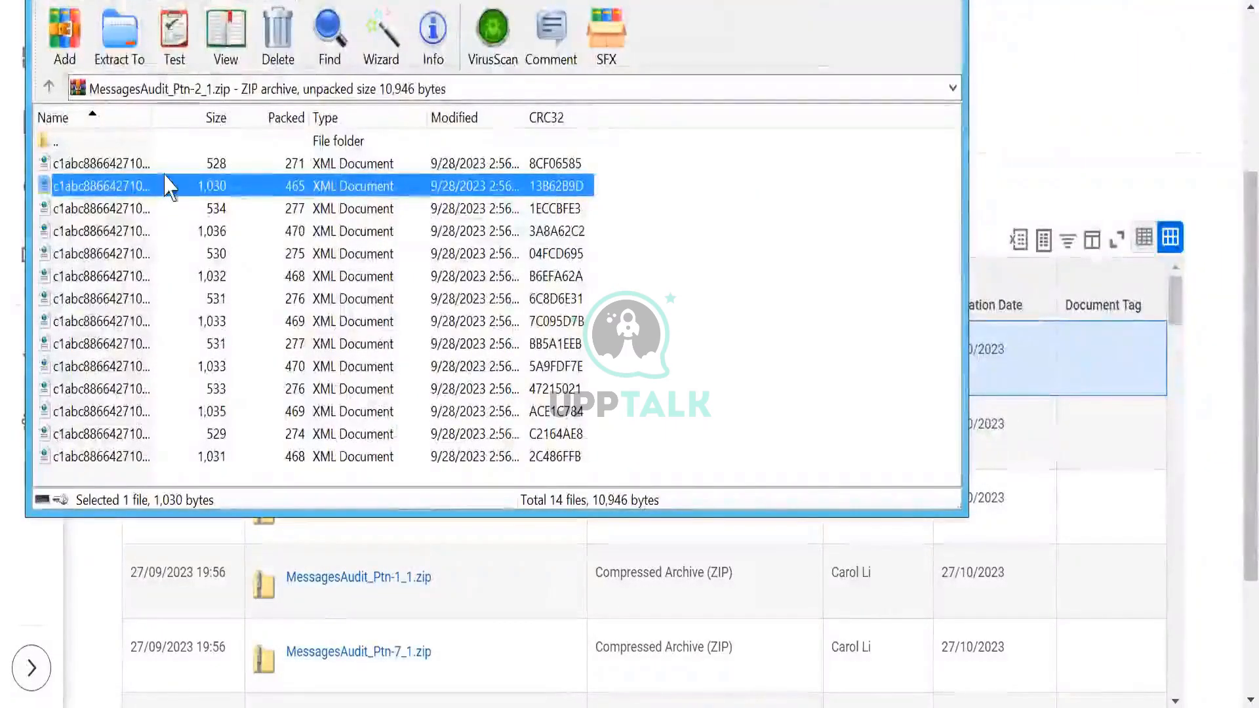
pyautogui.click(113, 210)
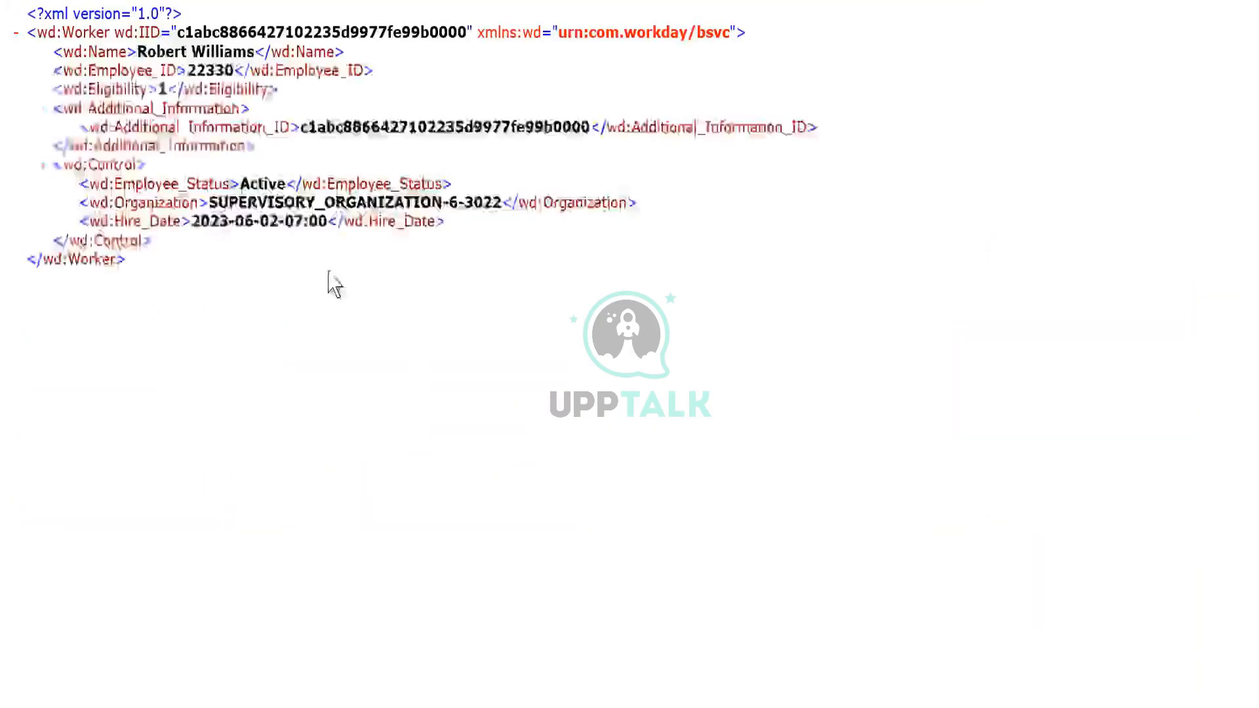
# - Examine the worker name in the archive's third XML document, and close both the document and the MessagesAudit_Ptn-2_1.zip archive
pyautogui.tripleClick(168, 52)
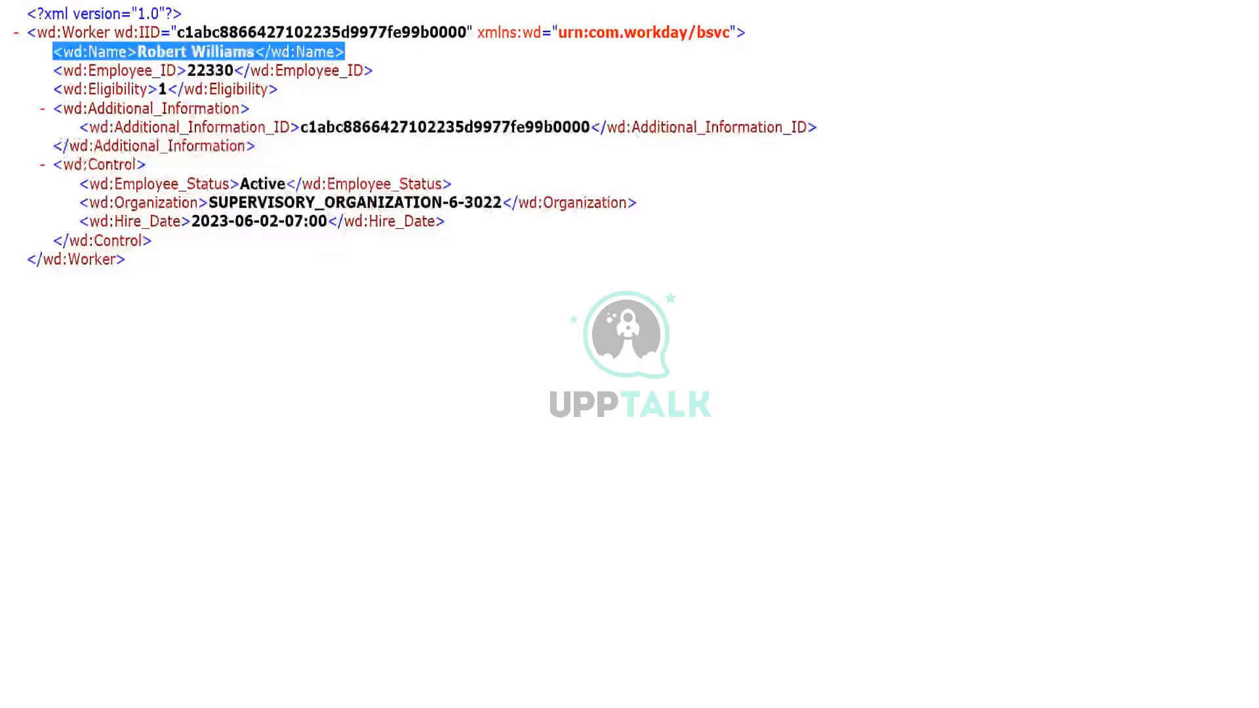
pyautogui.click(1236, 1)
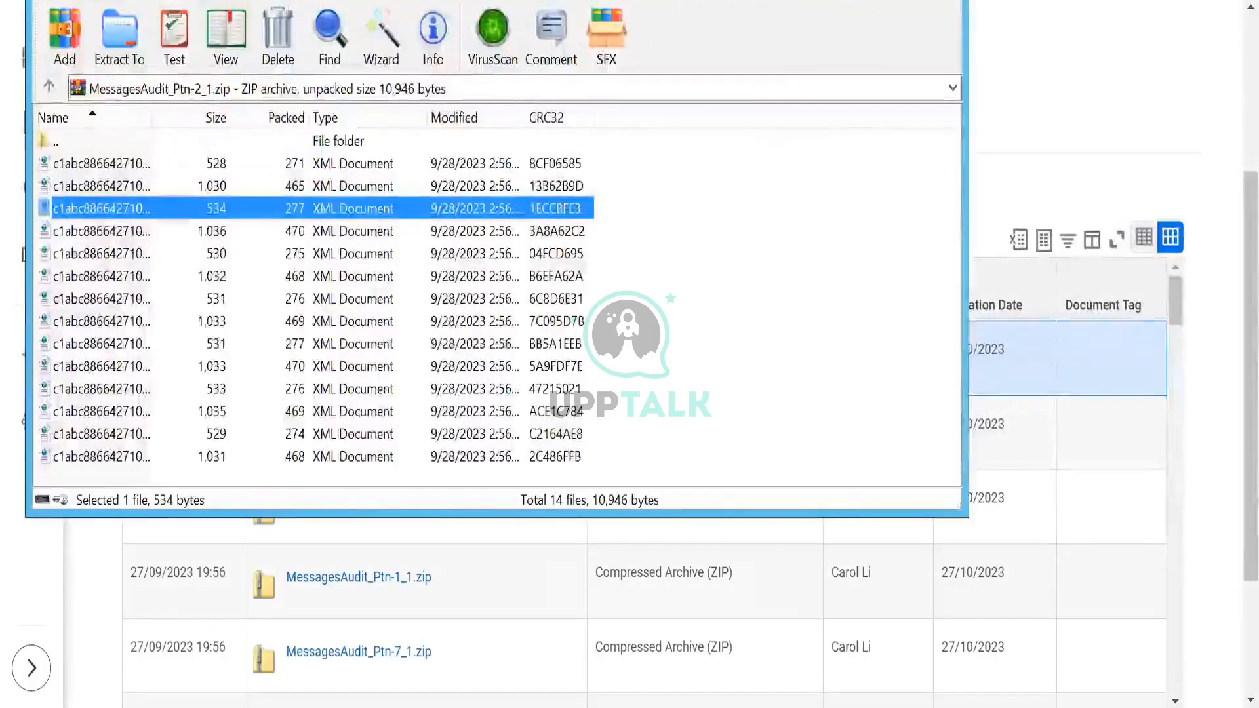
pyautogui.click(942, 1)
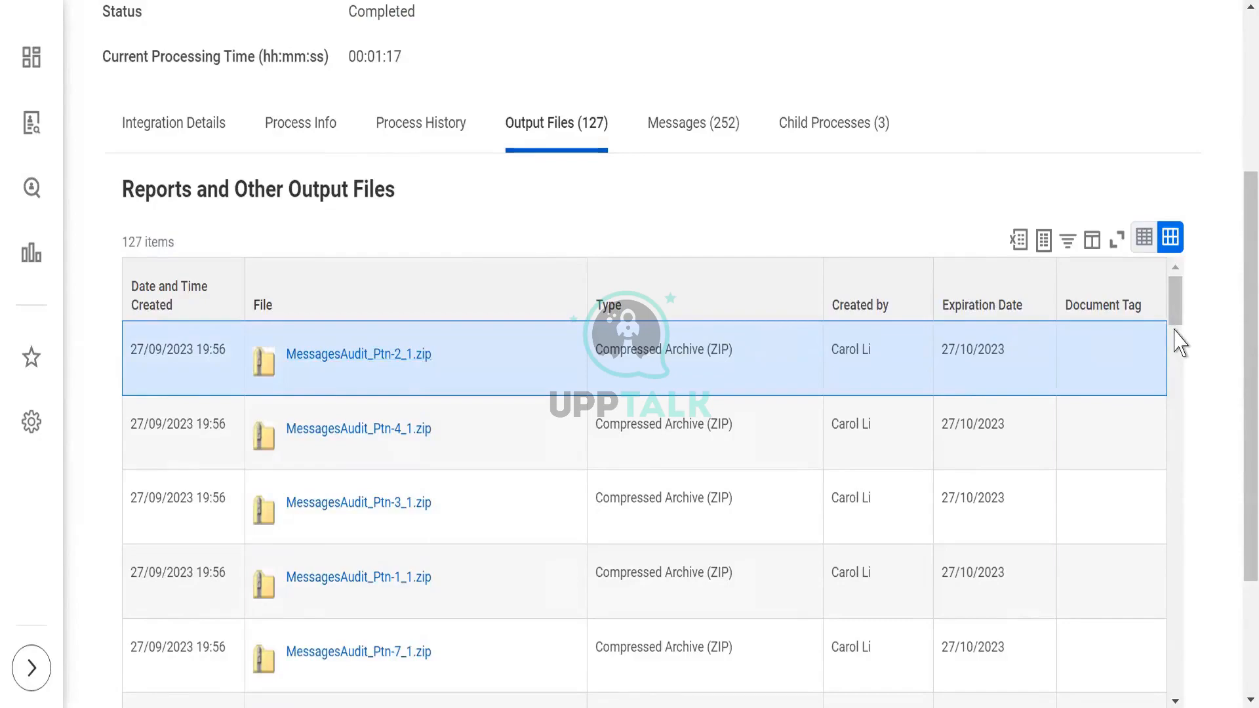
# - Find output.xml, tagged Deliverable and Output document, among the process's output files, and download and open it
pyautogui.moveTo(1175, 318); pyautogui.dragTo(1181, 690)
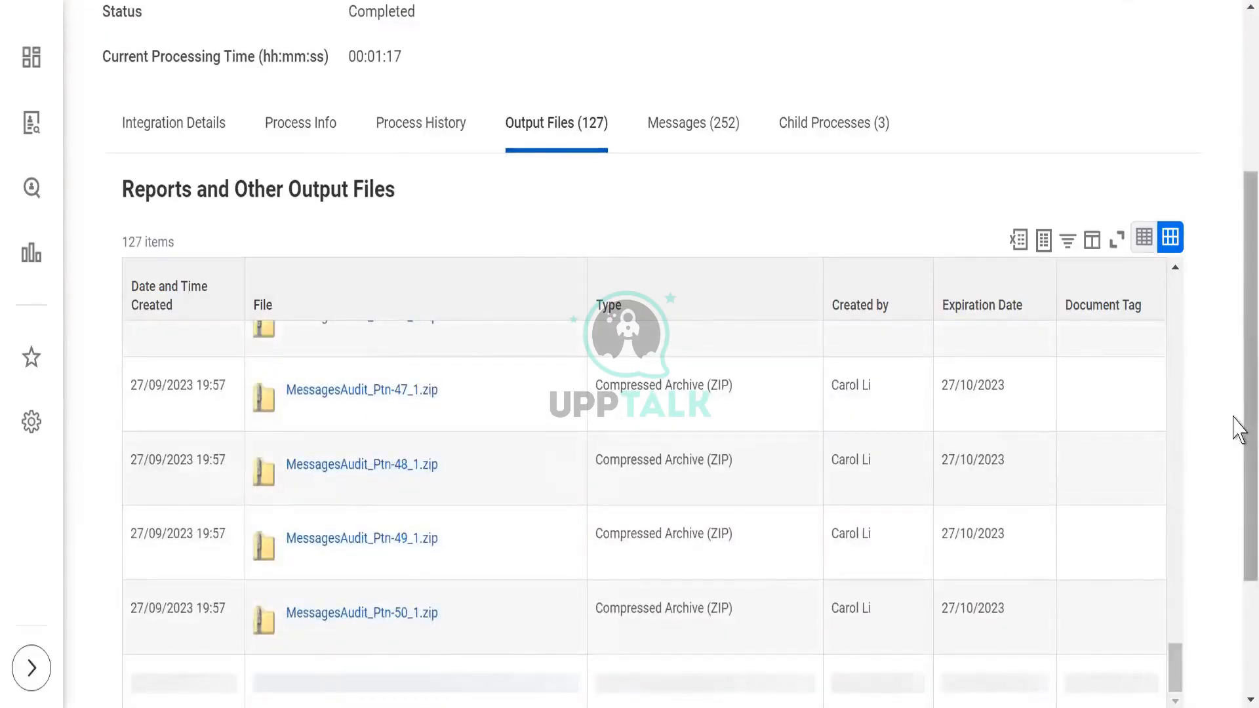
pyautogui.scroll(-3, 1237, 585)
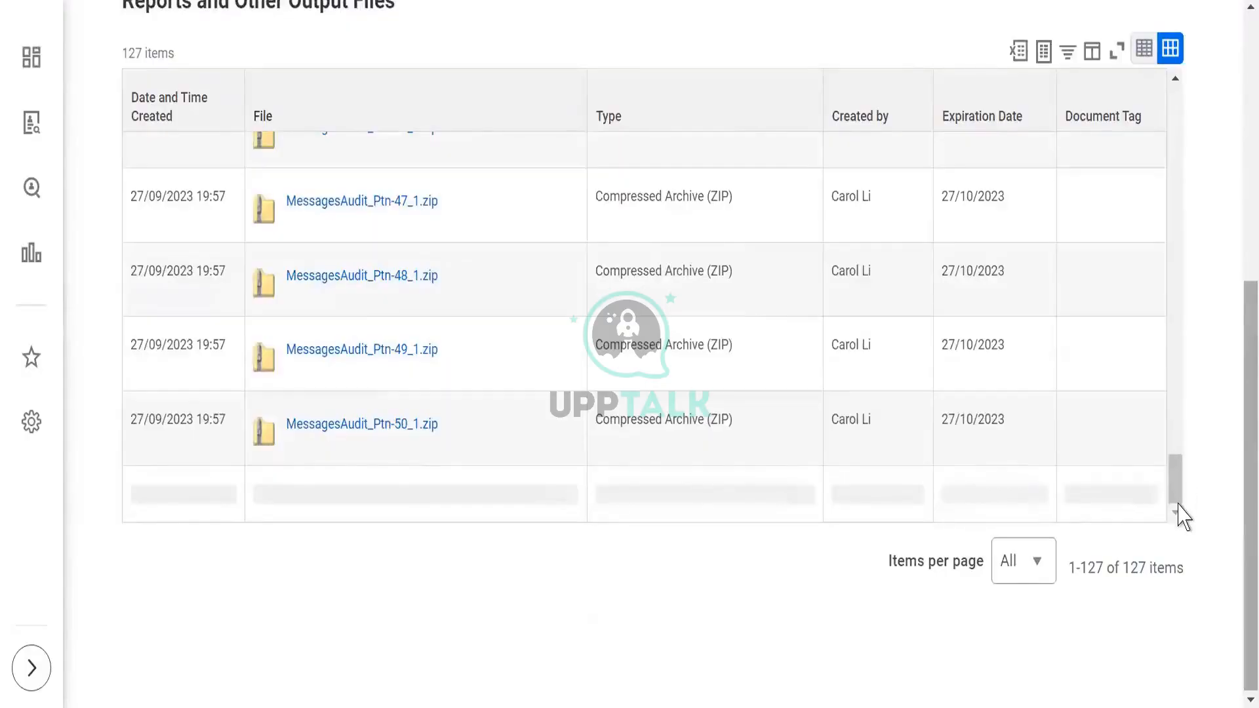
pyautogui.scroll(3, 1091, 560)
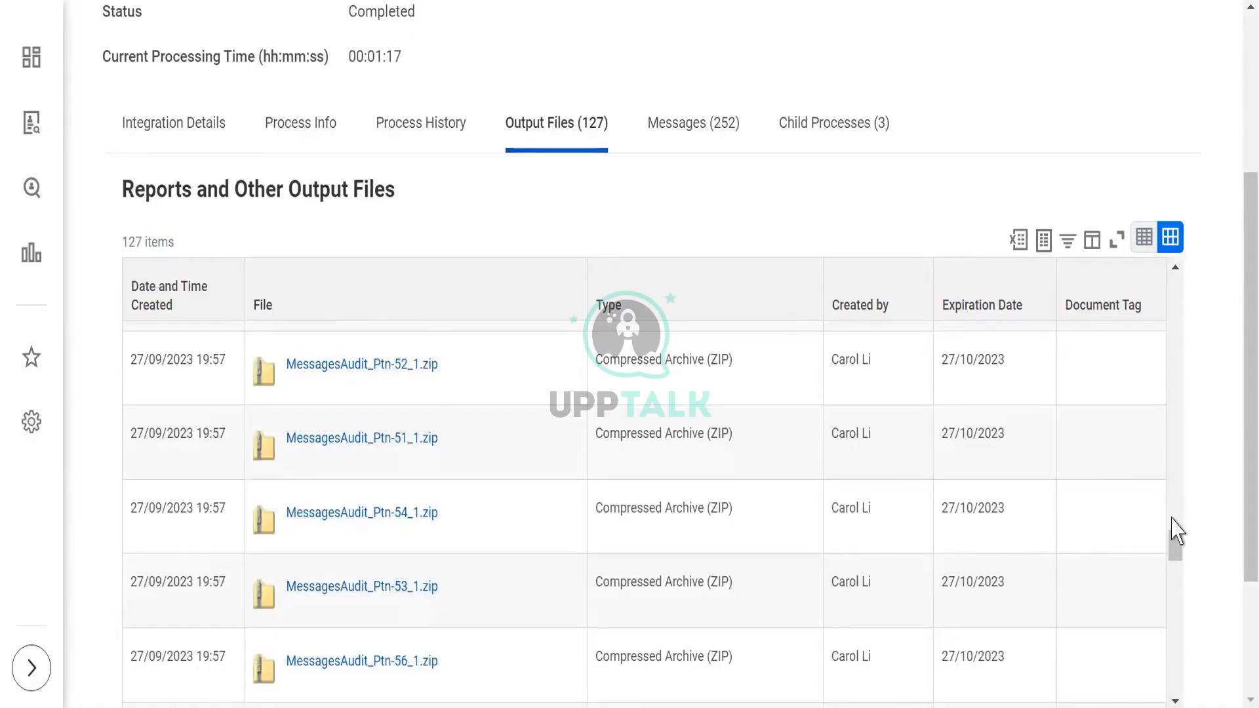
pyautogui.click(1176, 700)
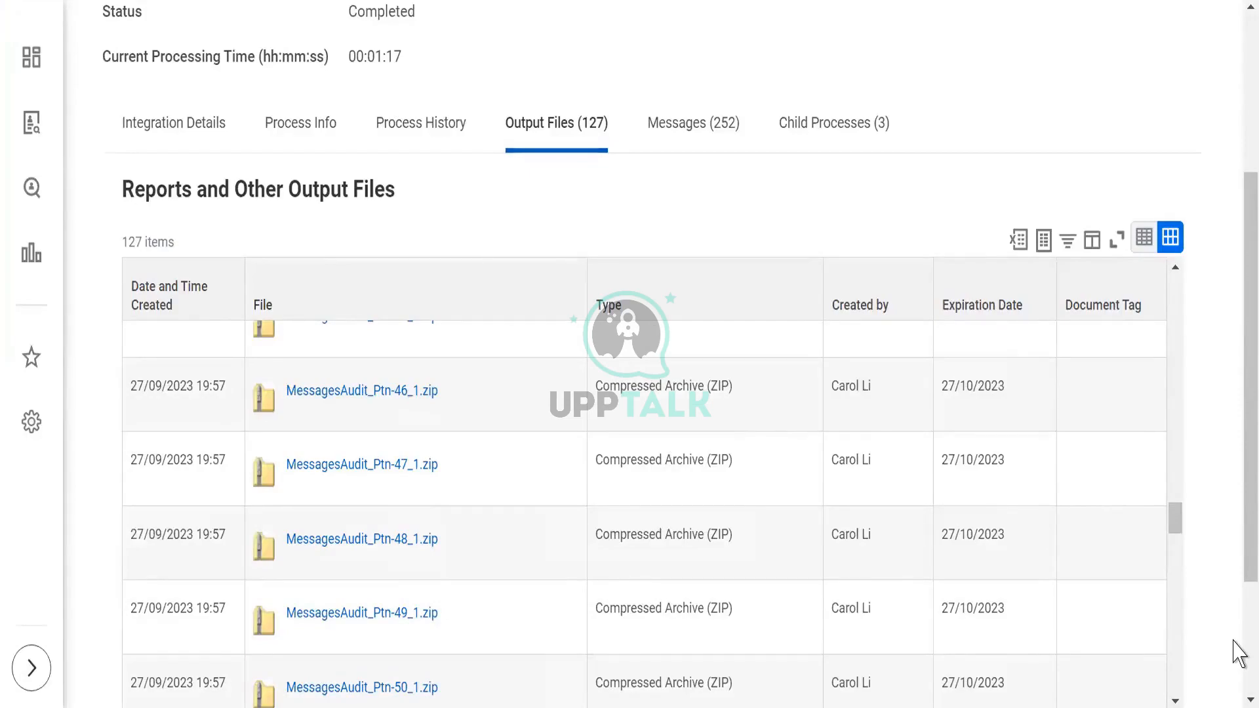
pyautogui.scroll(-5, 1238, 653)
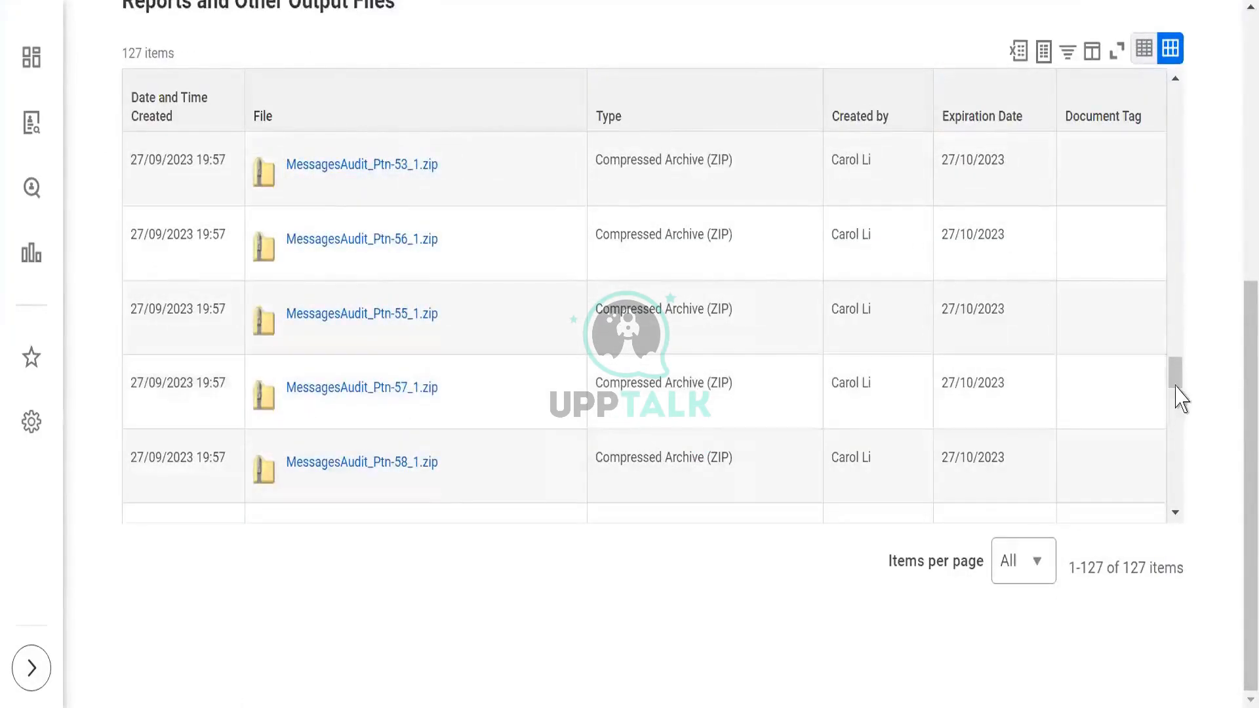
pyautogui.moveTo(1181, 394); pyautogui.dragTo(1179, 531)
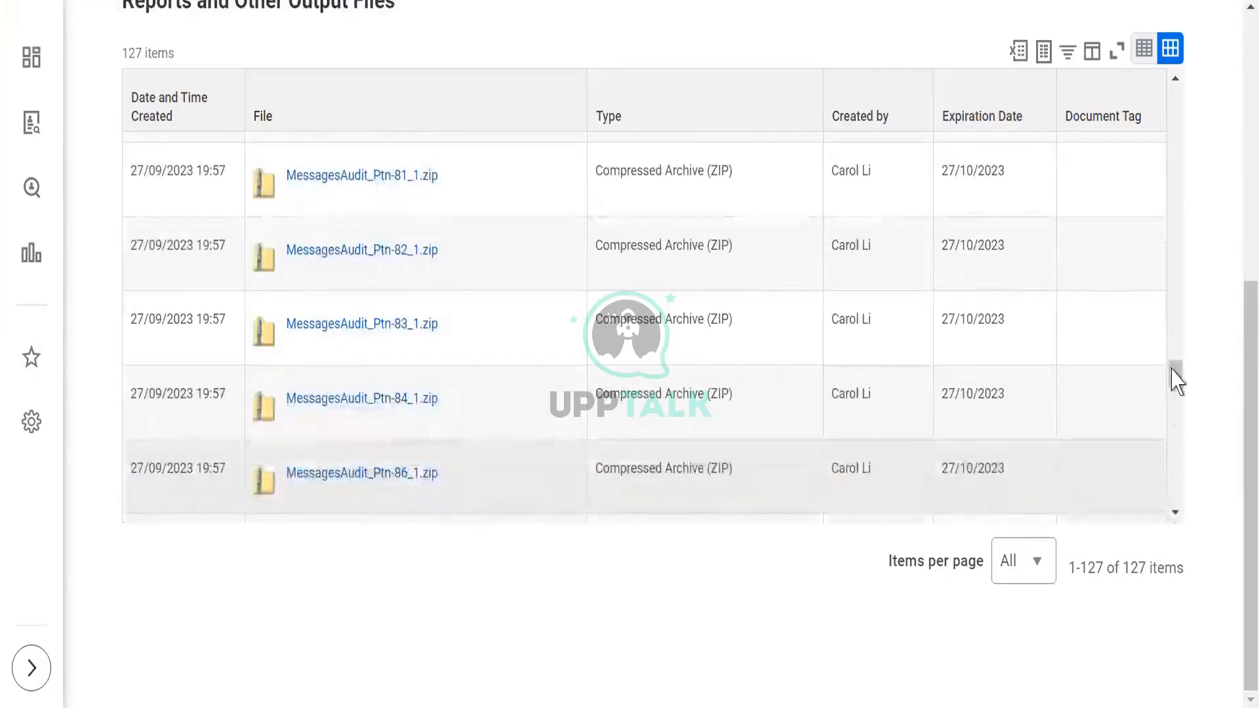
pyautogui.moveTo(1178, 384); pyautogui.dragTo(1177, 528)
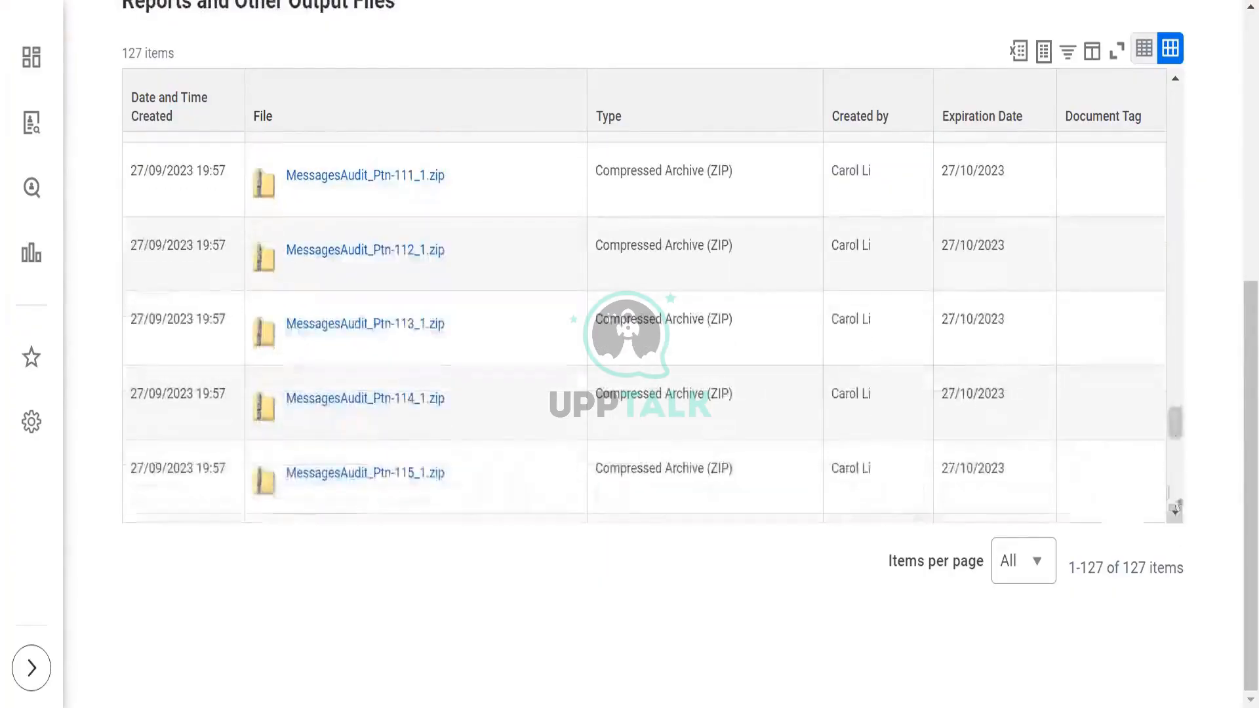
pyautogui.moveTo(1176, 435); pyautogui.dragTo(1184, 526)
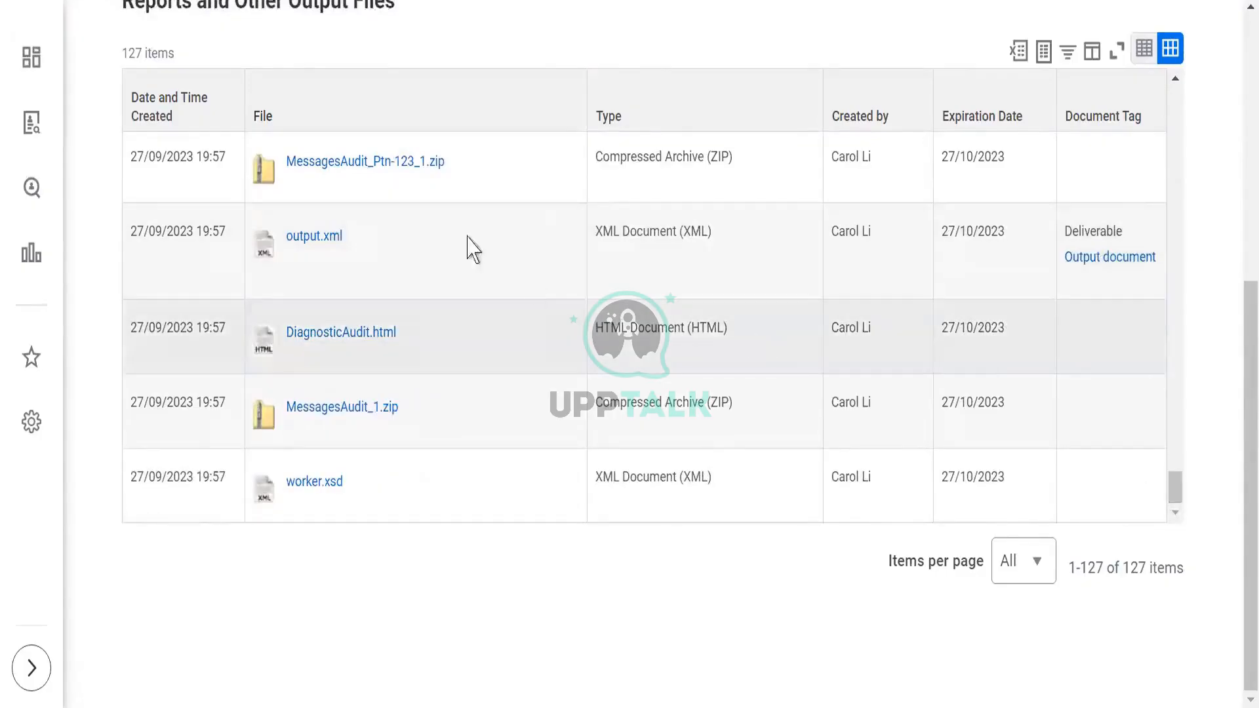
pyautogui.click(320, 236)
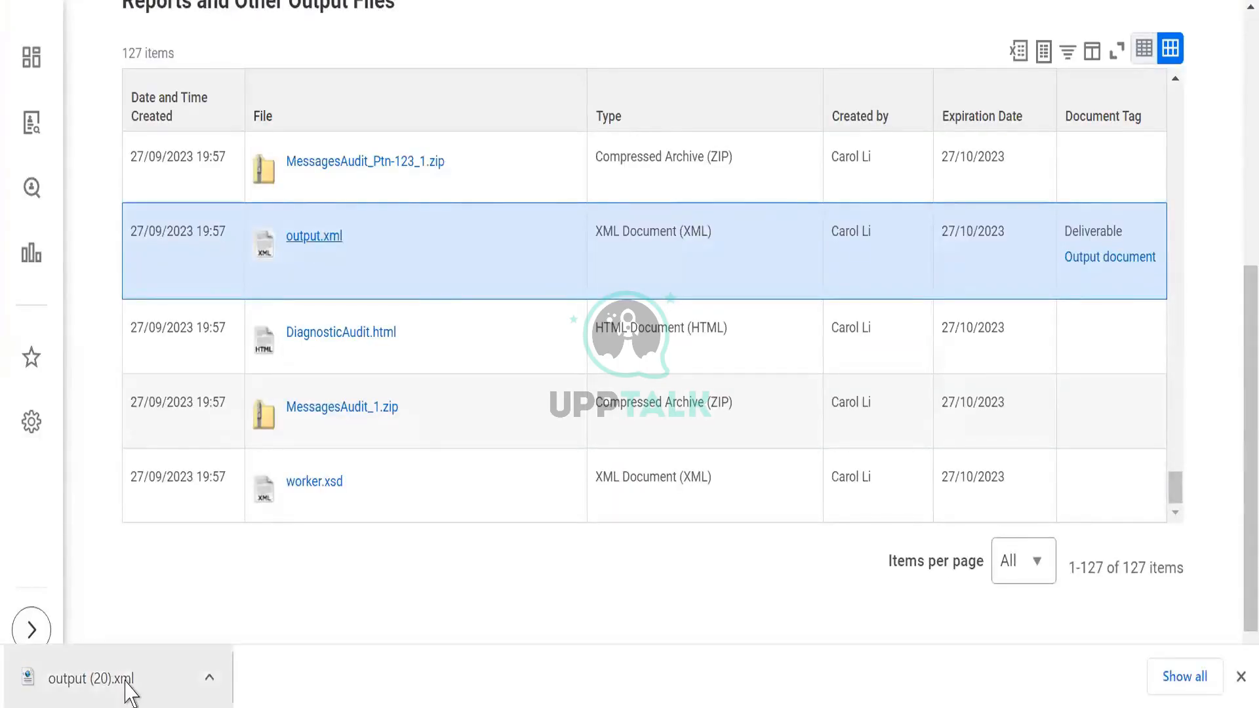
pyautogui.click(94, 683)
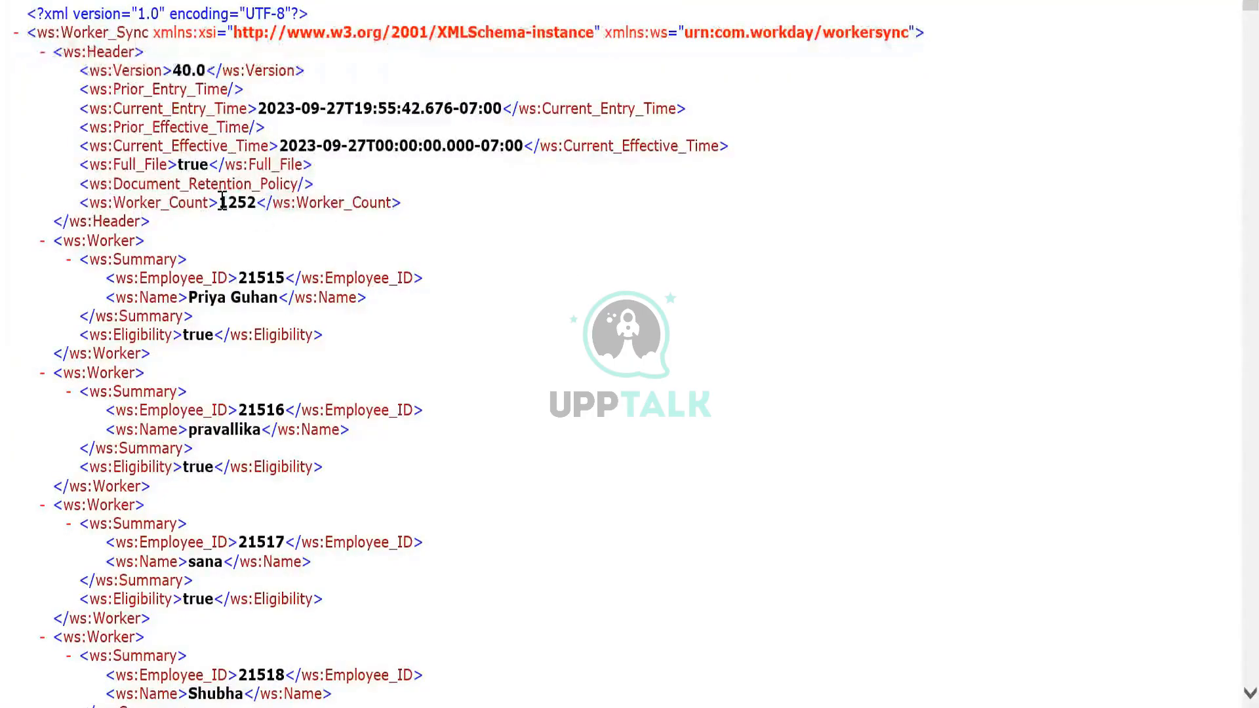
# - Examine the header's Worker_Count and the individual worker records with their summary and eligibility fields in the output XML
pyautogui.moveTo(221, 202); pyautogui.dragTo(258, 209)
pyautogui.click(623, 452)
pyautogui.scroll(-1, 623, 452)
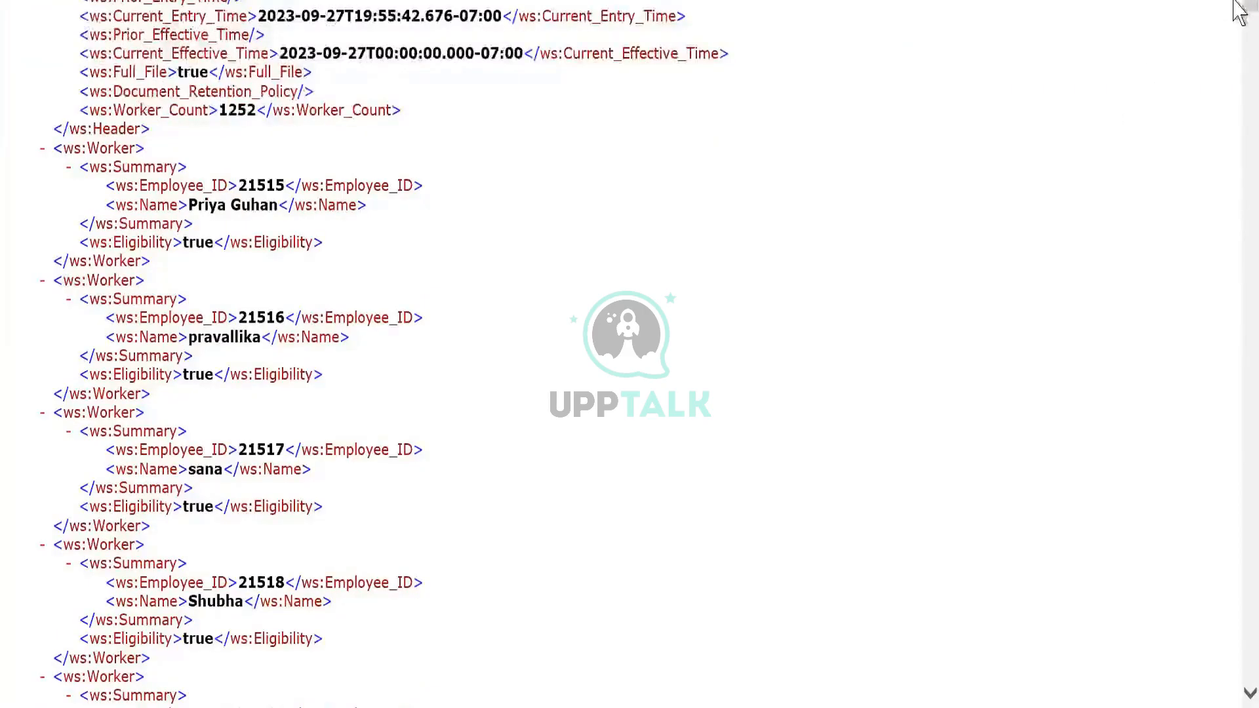
pyautogui.scroll(1, 1234, 4)
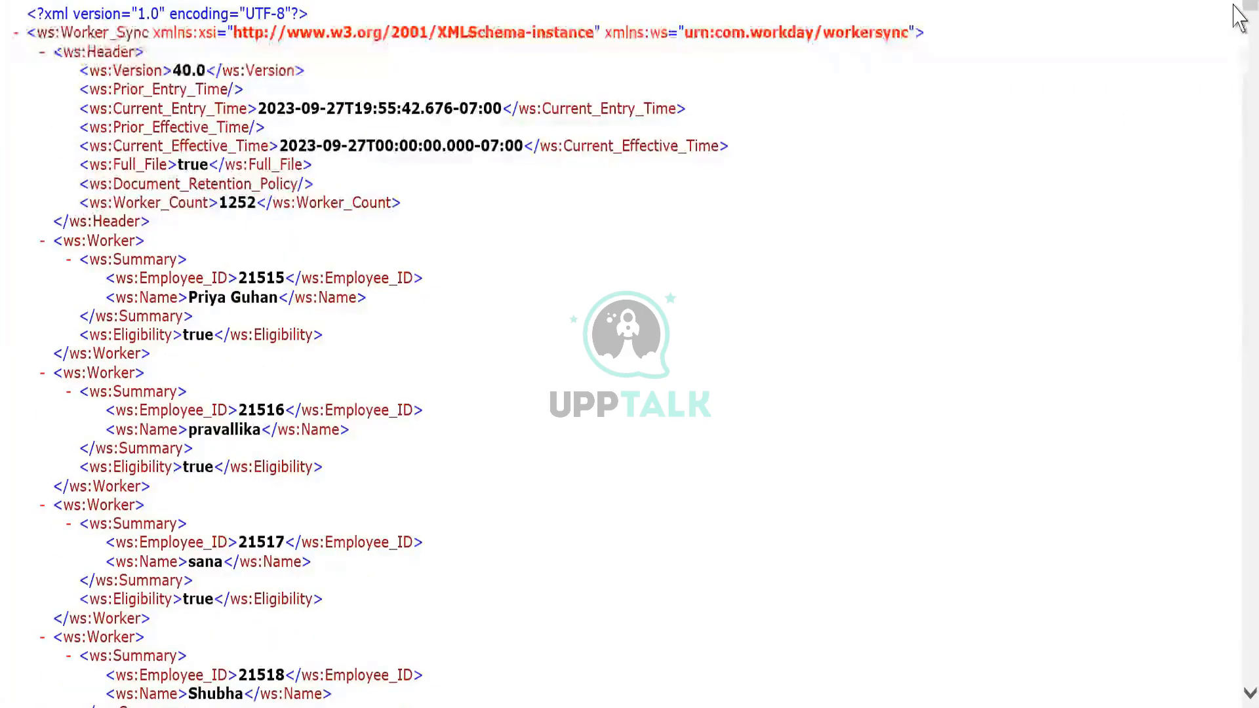
pyautogui.moveTo(1235, 4); pyautogui.dragTo(1237, 204)
pyautogui.moveTo(1238, 65); pyautogui.dragTo(1244, 9)
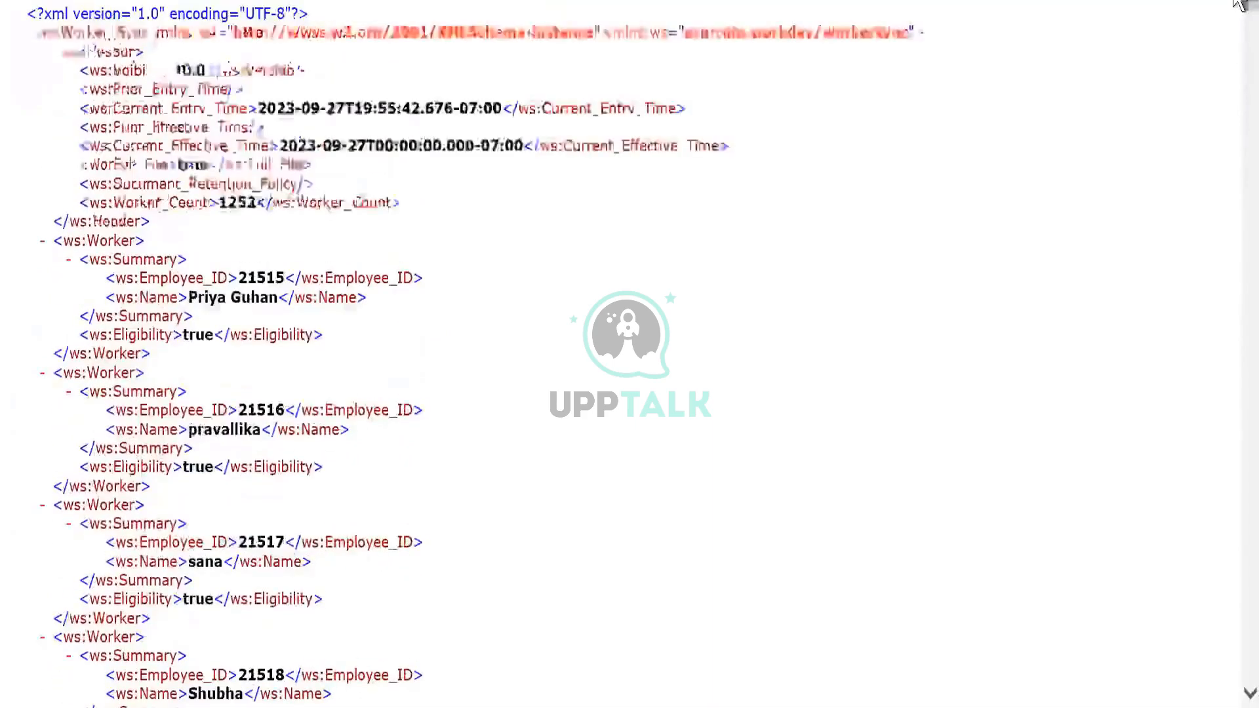
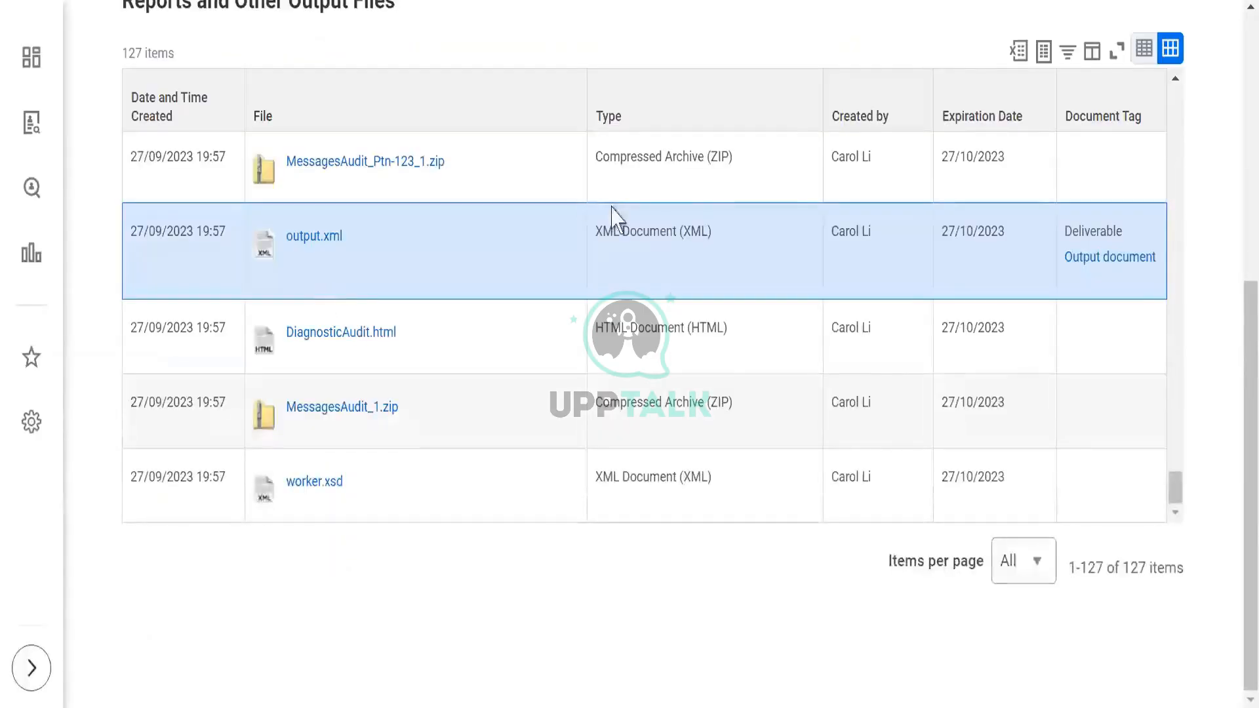
# - Search all categories for WDi1_CC_CCW and open the WDI1_CC_CCW integration system
pyautogui.scroll(7, 1236, 82)
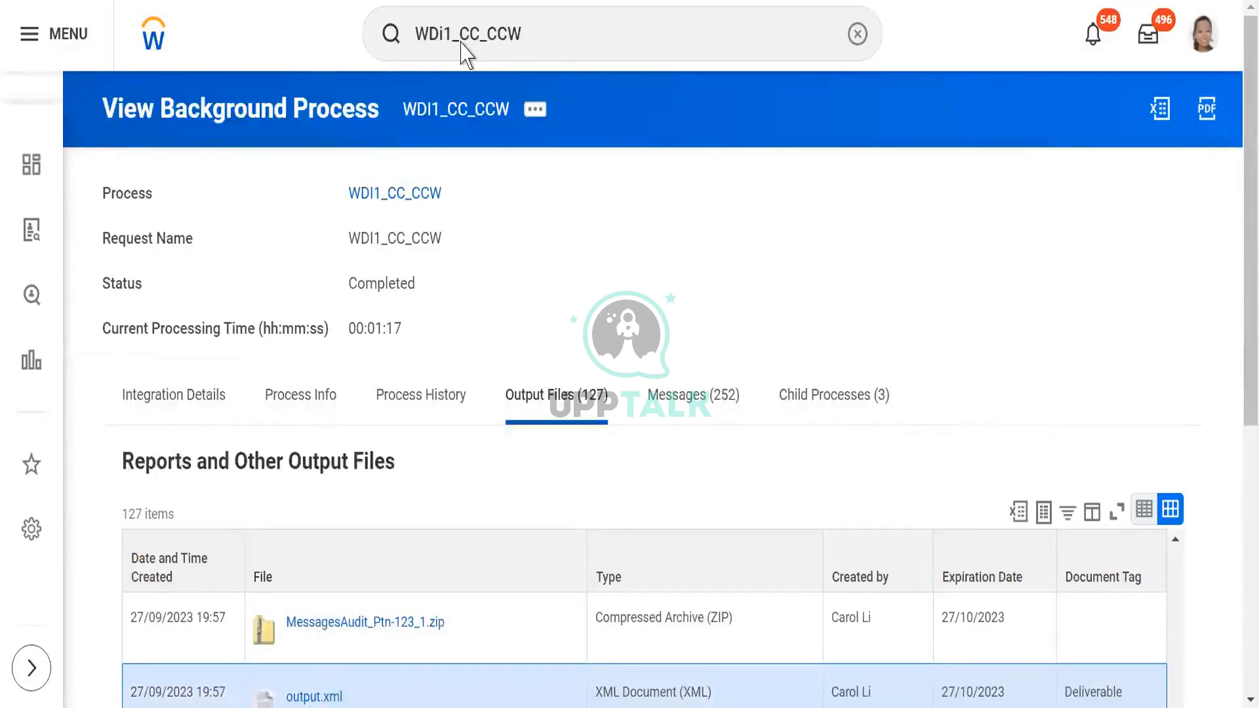
pyautogui.click(556, 33)
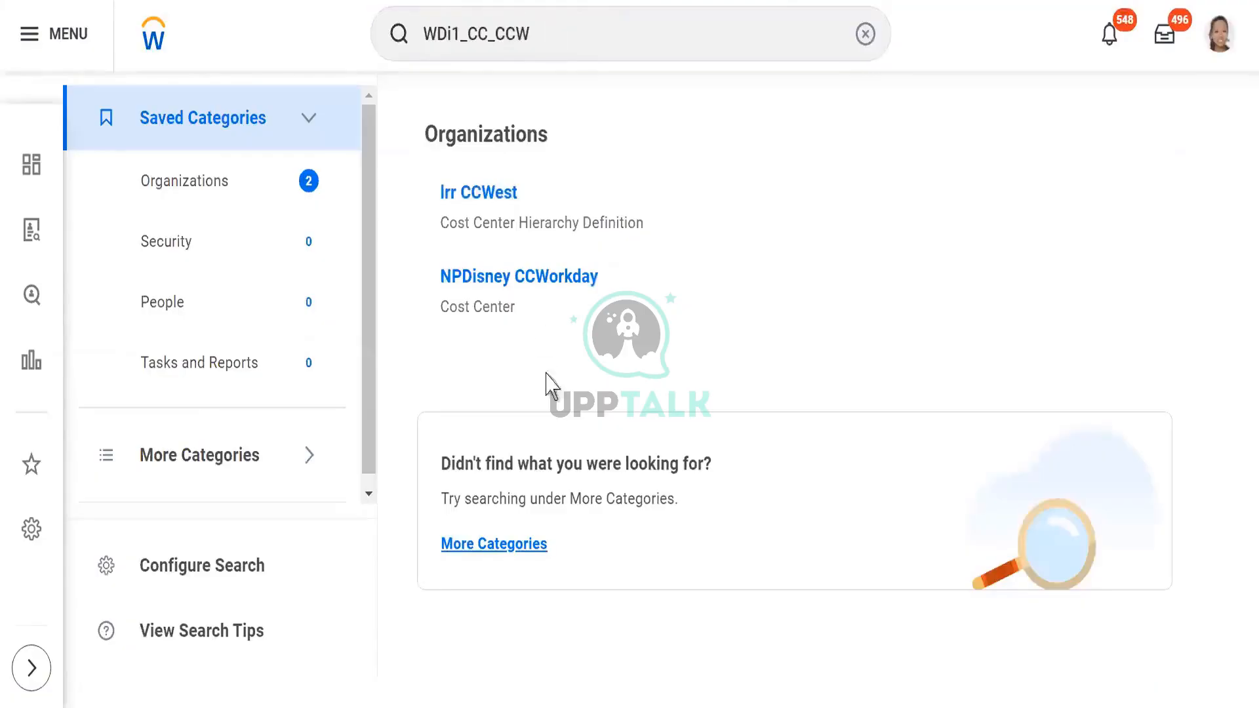
pyautogui.click(477, 549)
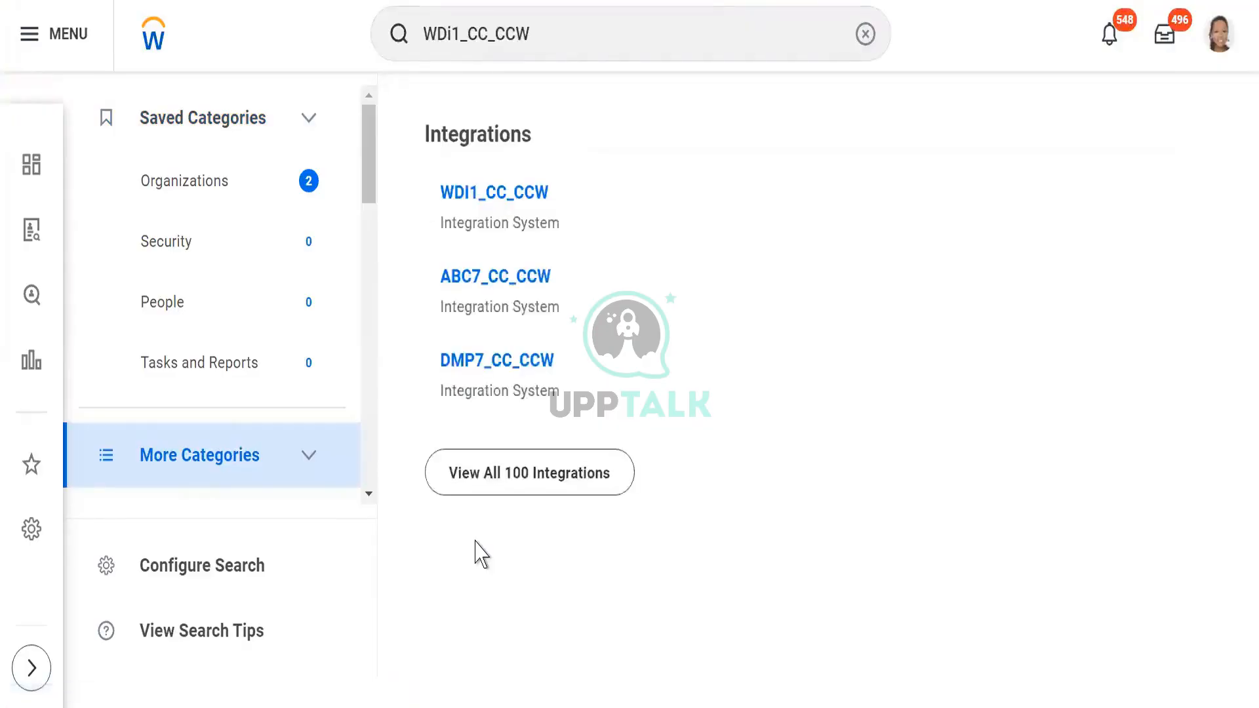
pyautogui.click(509, 195)
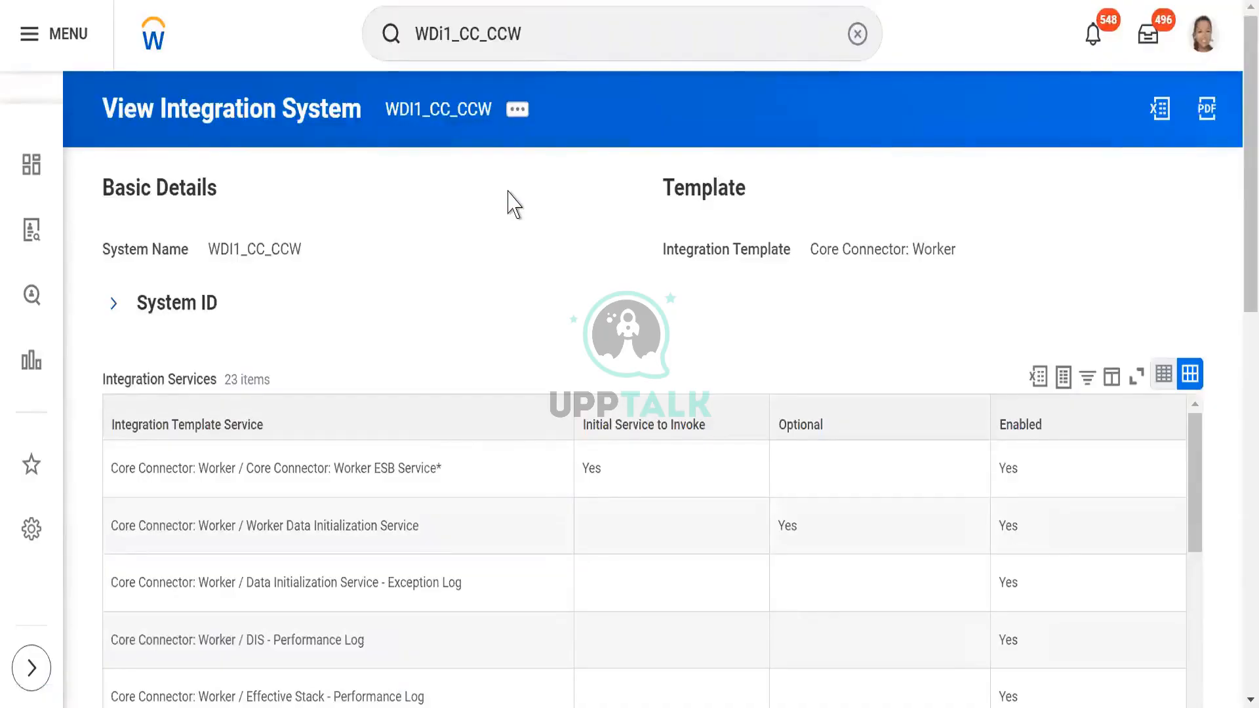
# - Open the subscription settings of the WDI1_CC_CCW integration system for editing
pyautogui.click(518, 112)
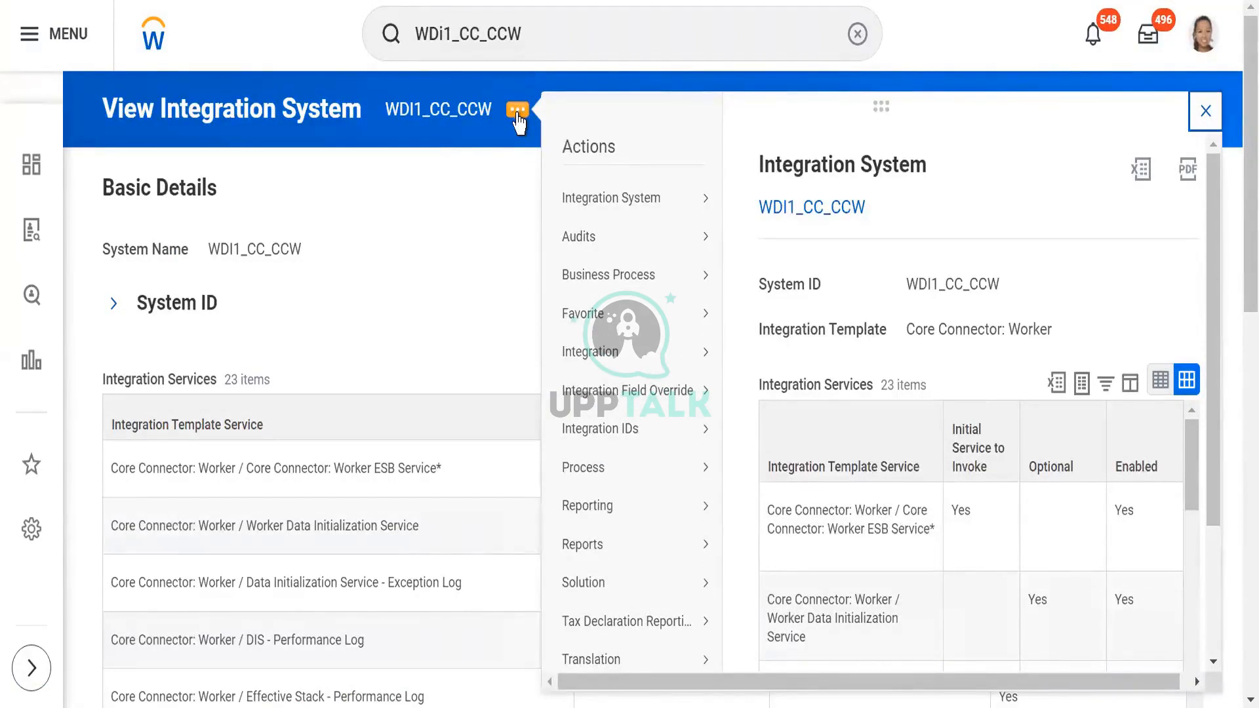
pyautogui.moveTo(565, 211)
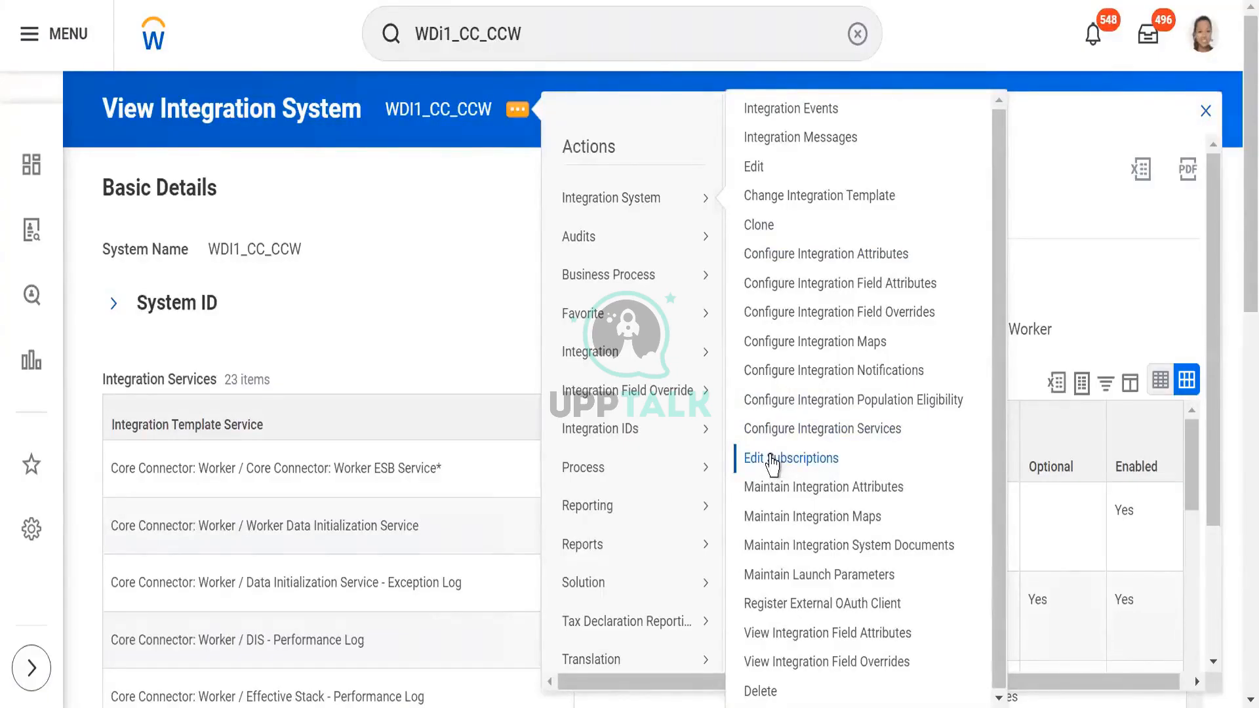
pyautogui.click(772, 464)
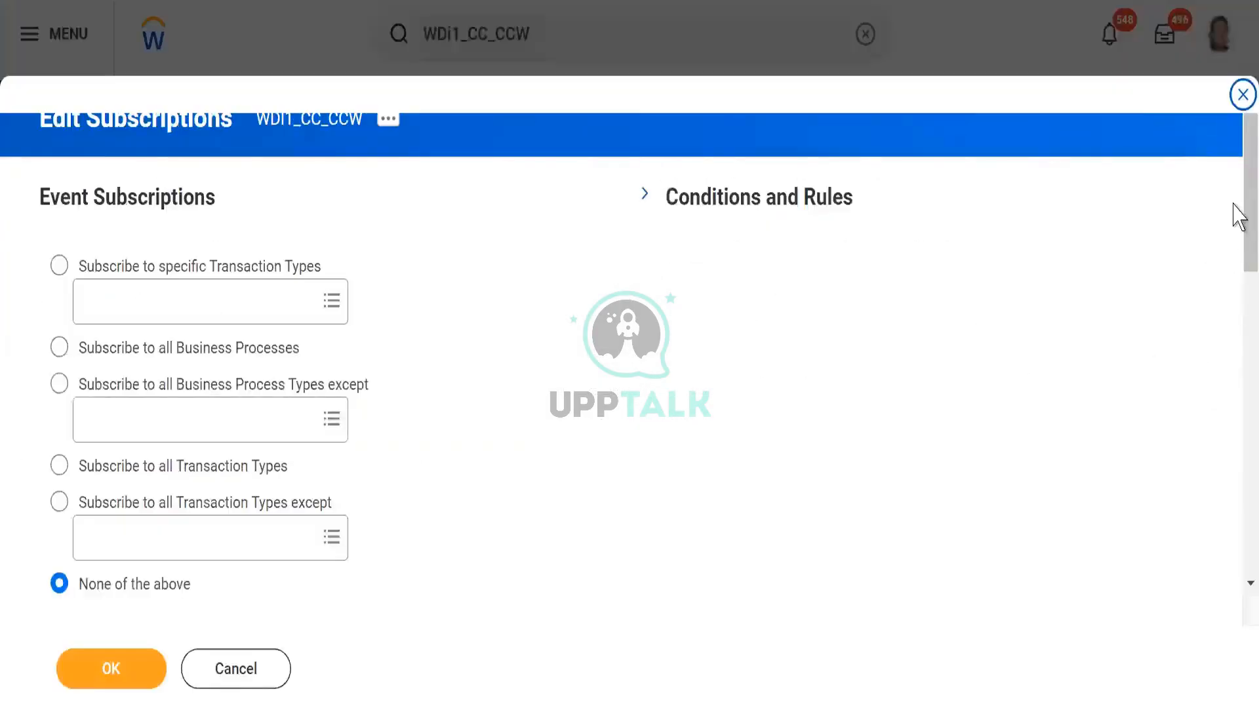
# - Examine the External Endpoints settings, including the API version and the notification URL, user name and password fields
pyautogui.scroll(-5, 1233, 315)
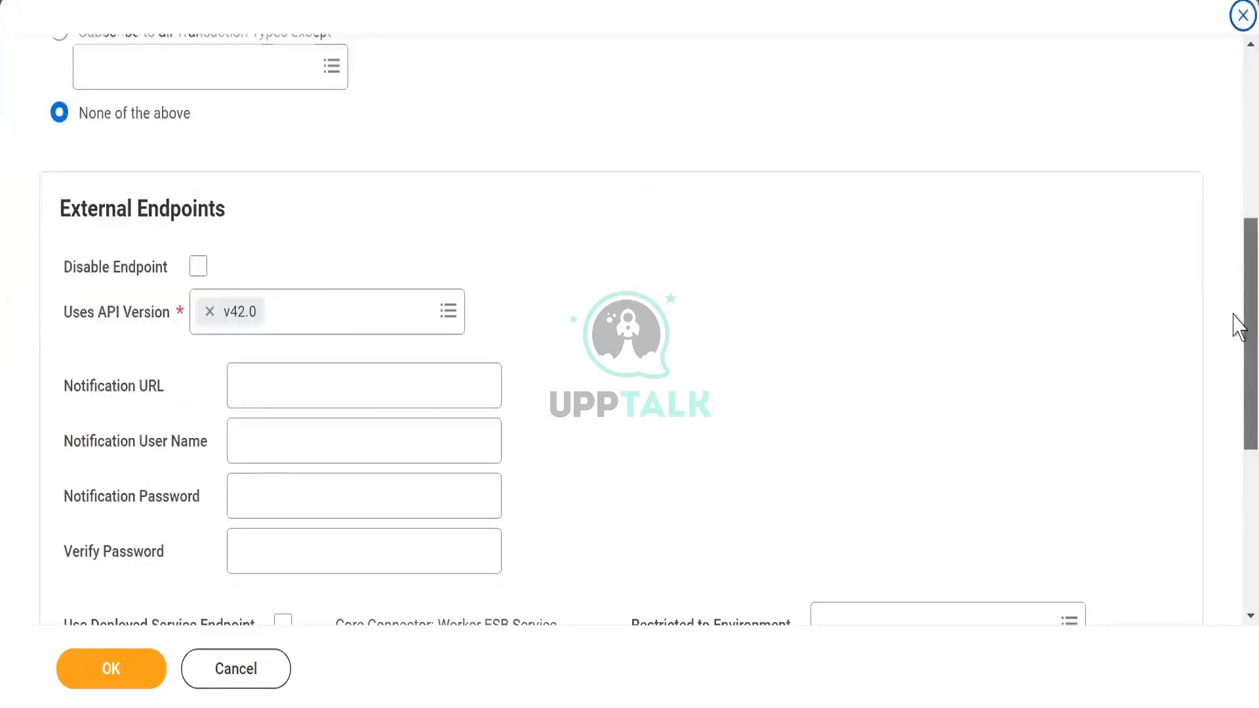
pyautogui.scroll(-1, 1233, 328)
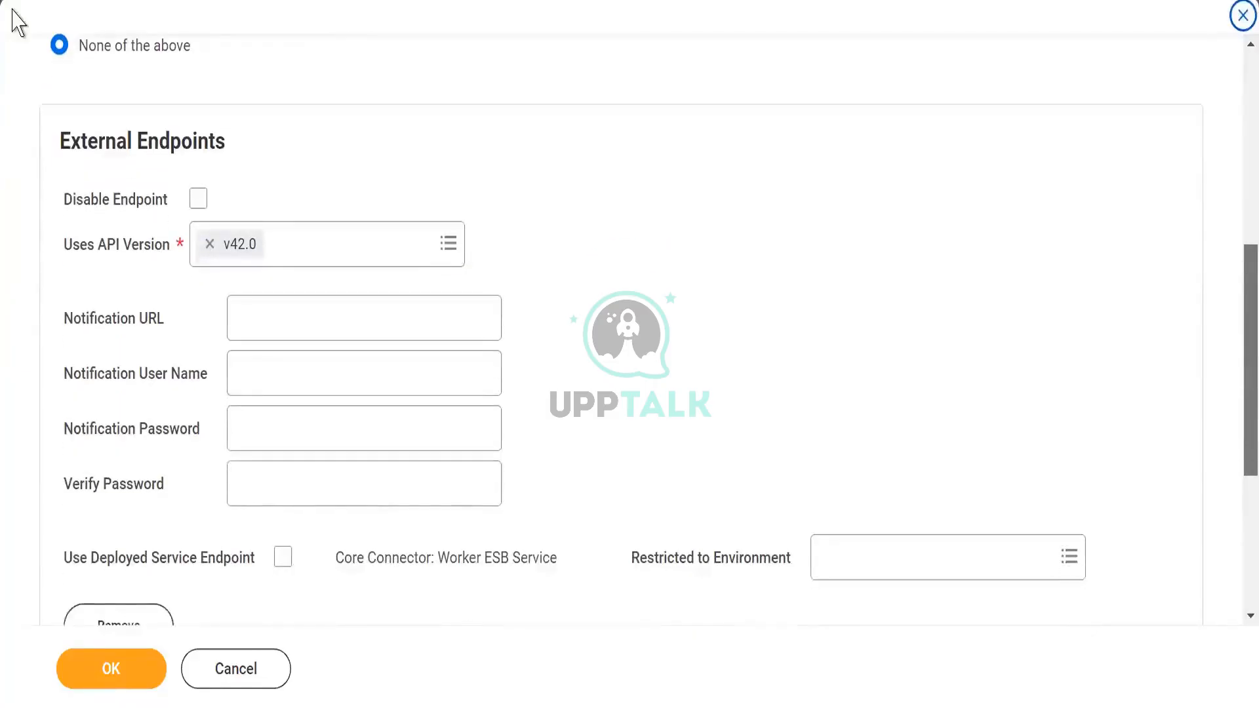
pyautogui.moveTo(61, 128); pyautogui.dragTo(307, 127)
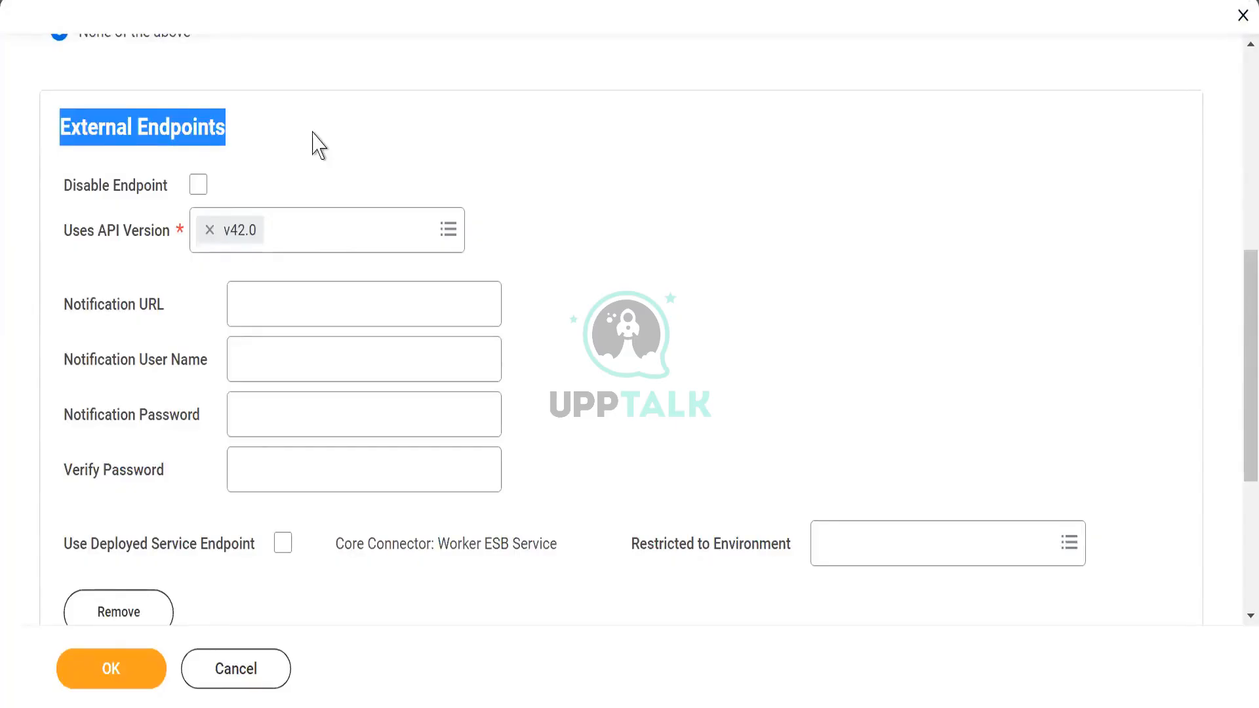
pyautogui.click(256, 300)
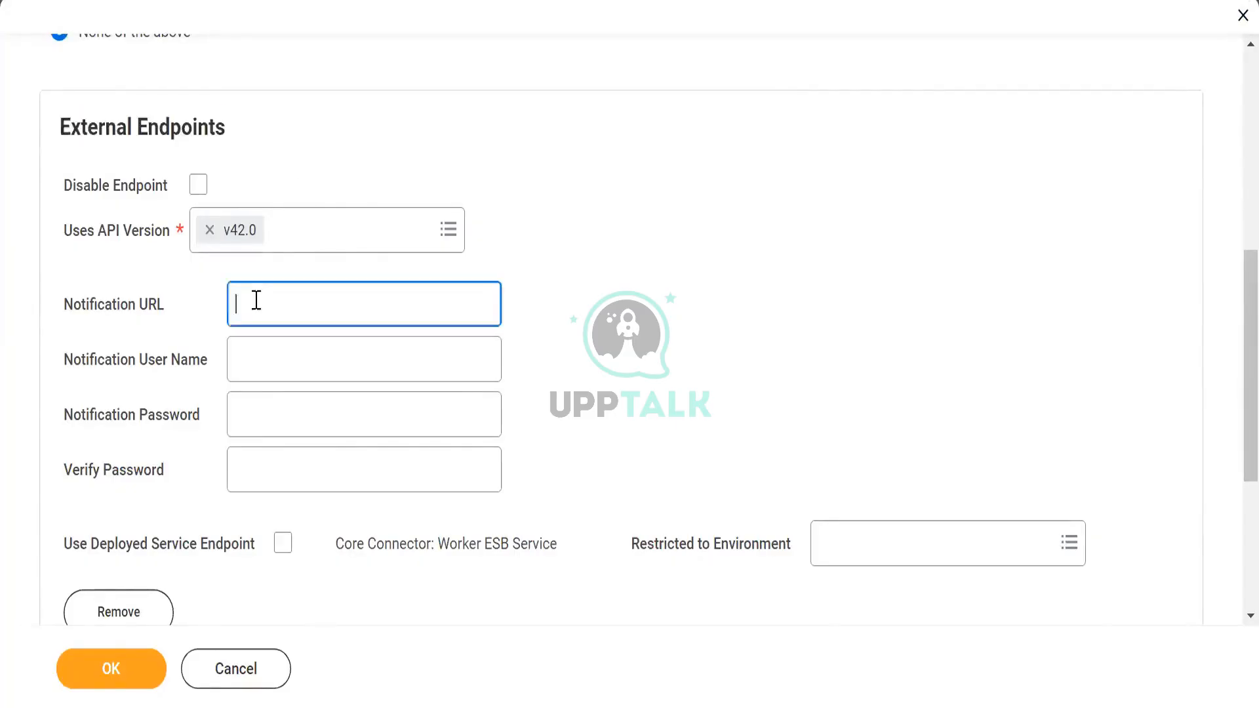
pyautogui.click(258, 360)
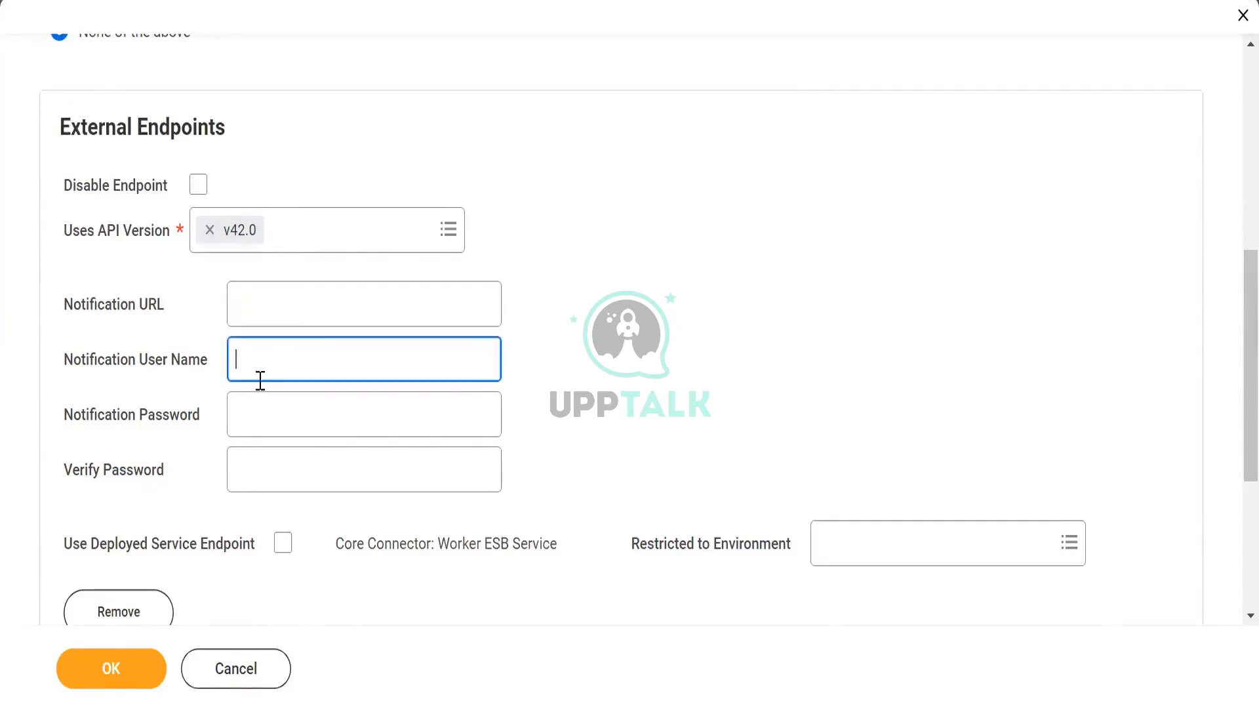
pyautogui.click(261, 412)
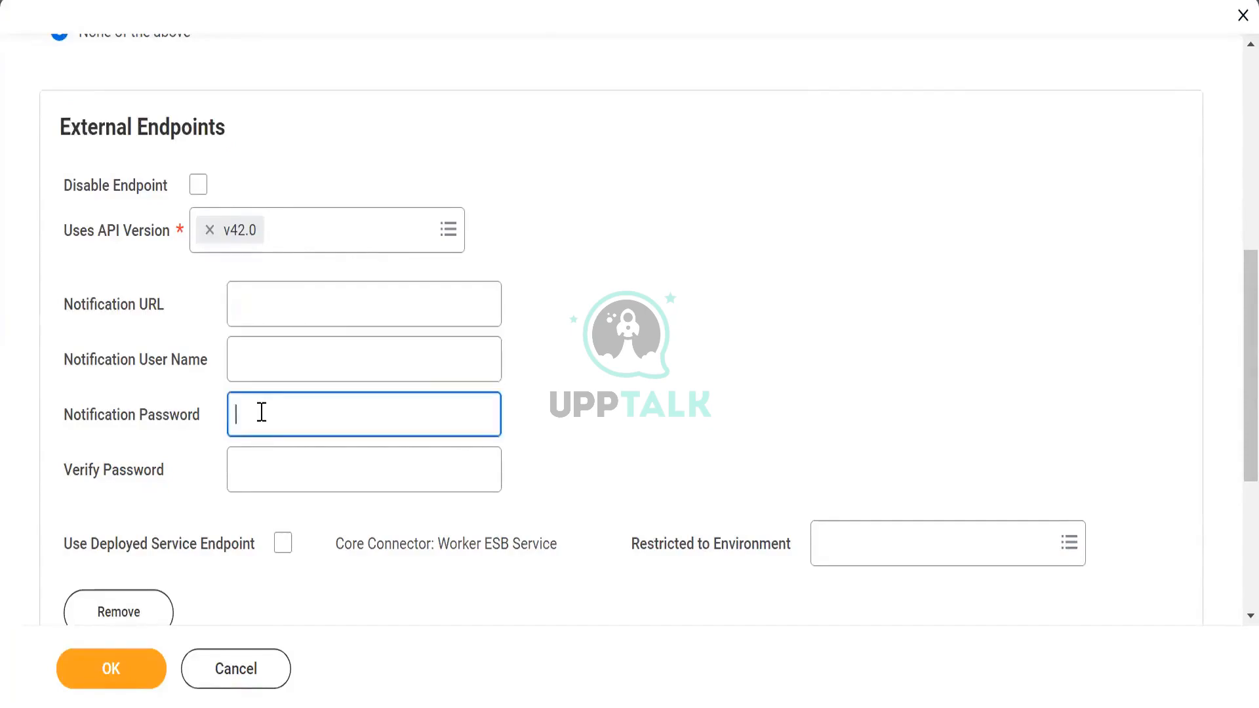
pyautogui.click(263, 472)
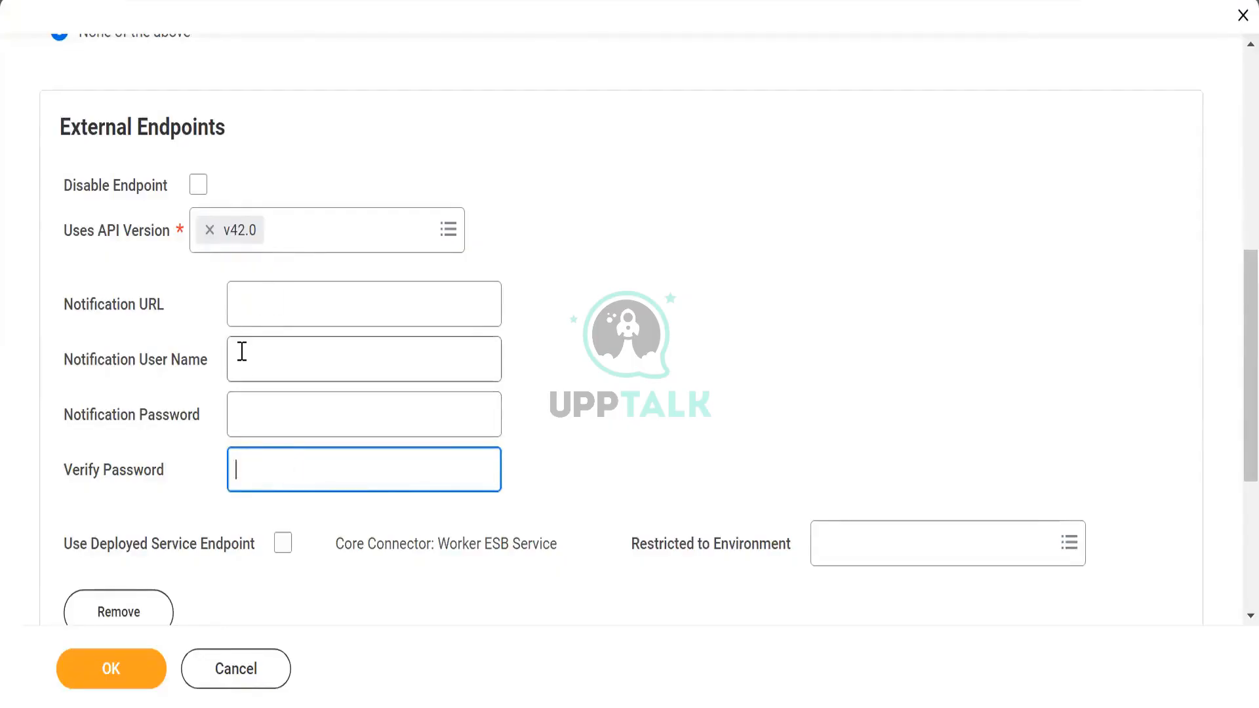
pyautogui.click(256, 309)
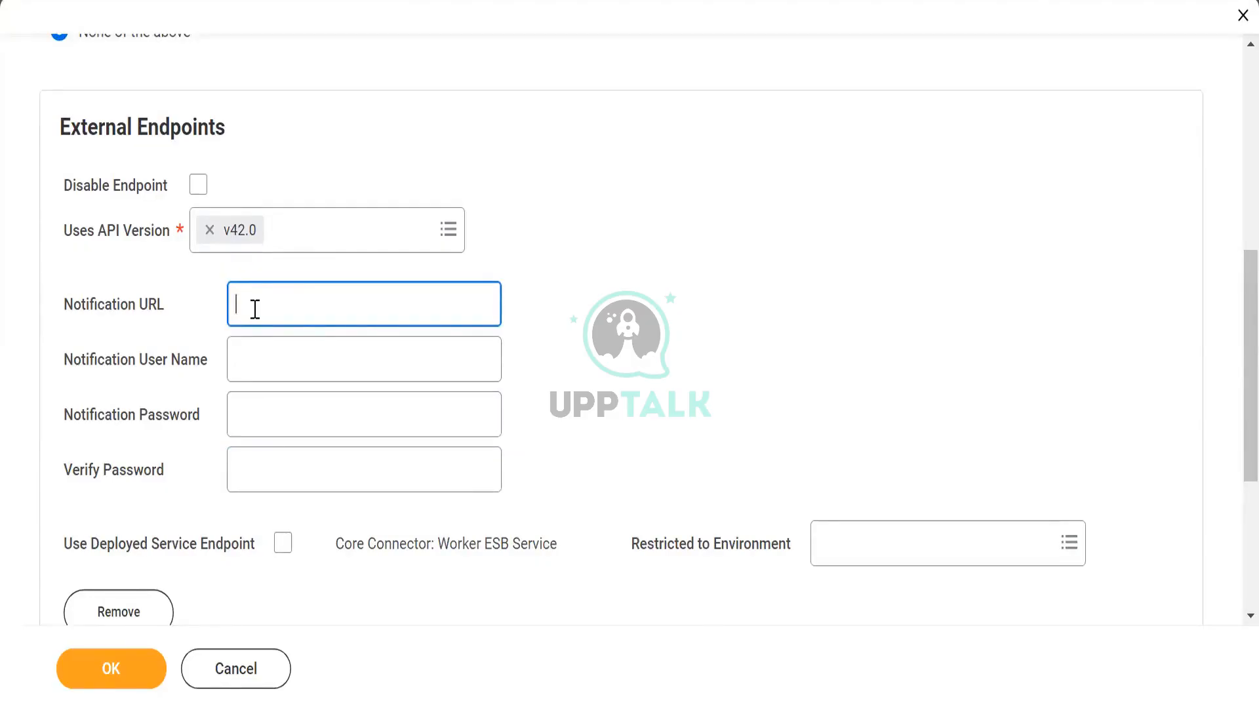
pyautogui.moveTo(80, 231); pyautogui.dragTo(160, 259)
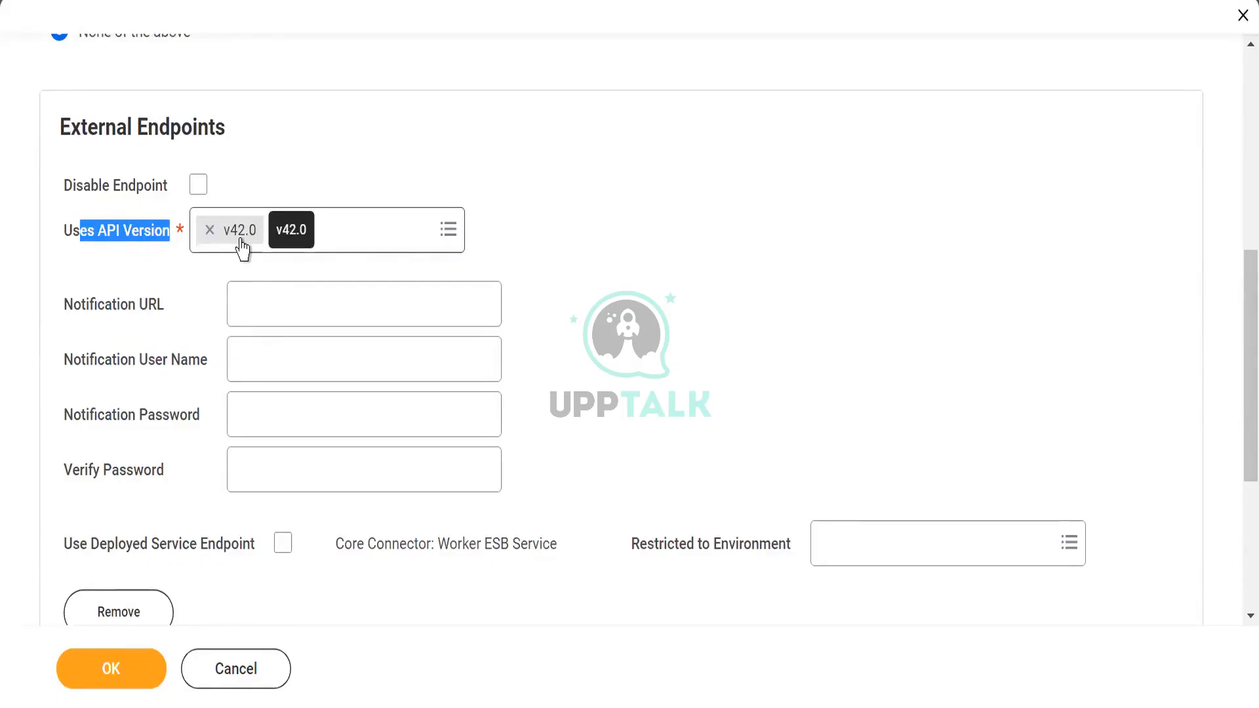
pyautogui.click(635, 331)
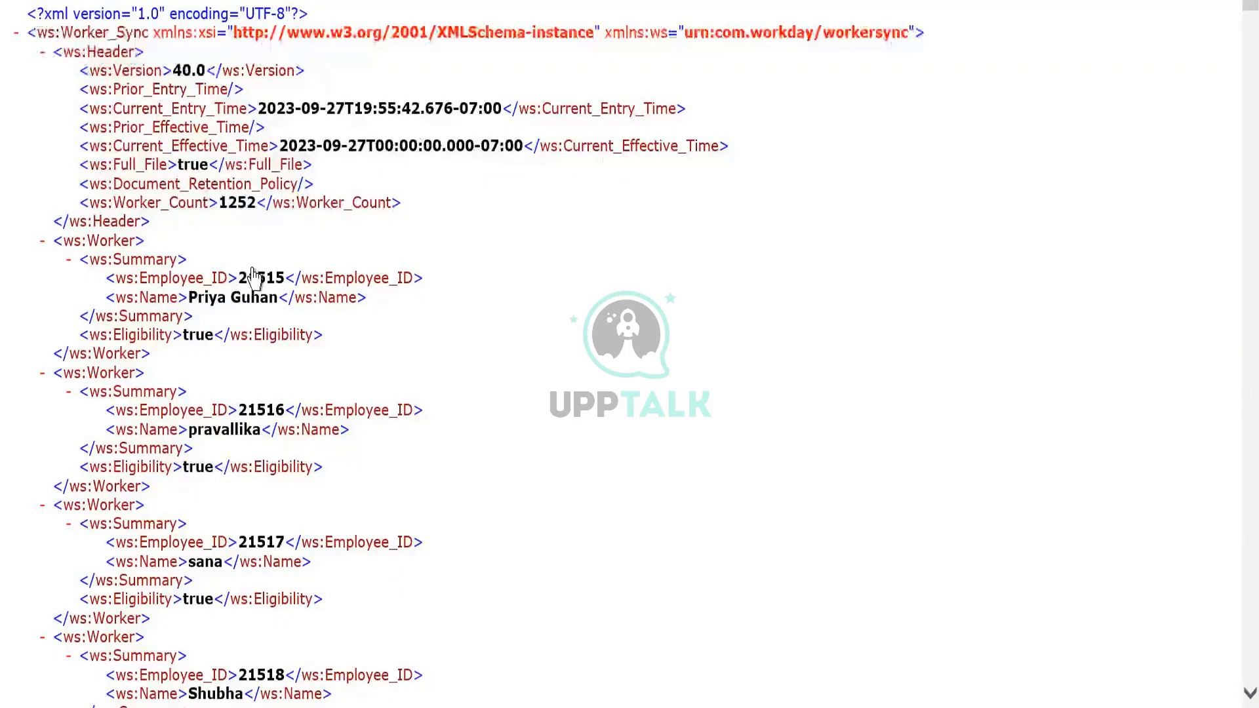
# - Examine the Name, Employee_ID and Eligibility fields of the worker records in the output XML
pyautogui.doubleClick(155, 298)
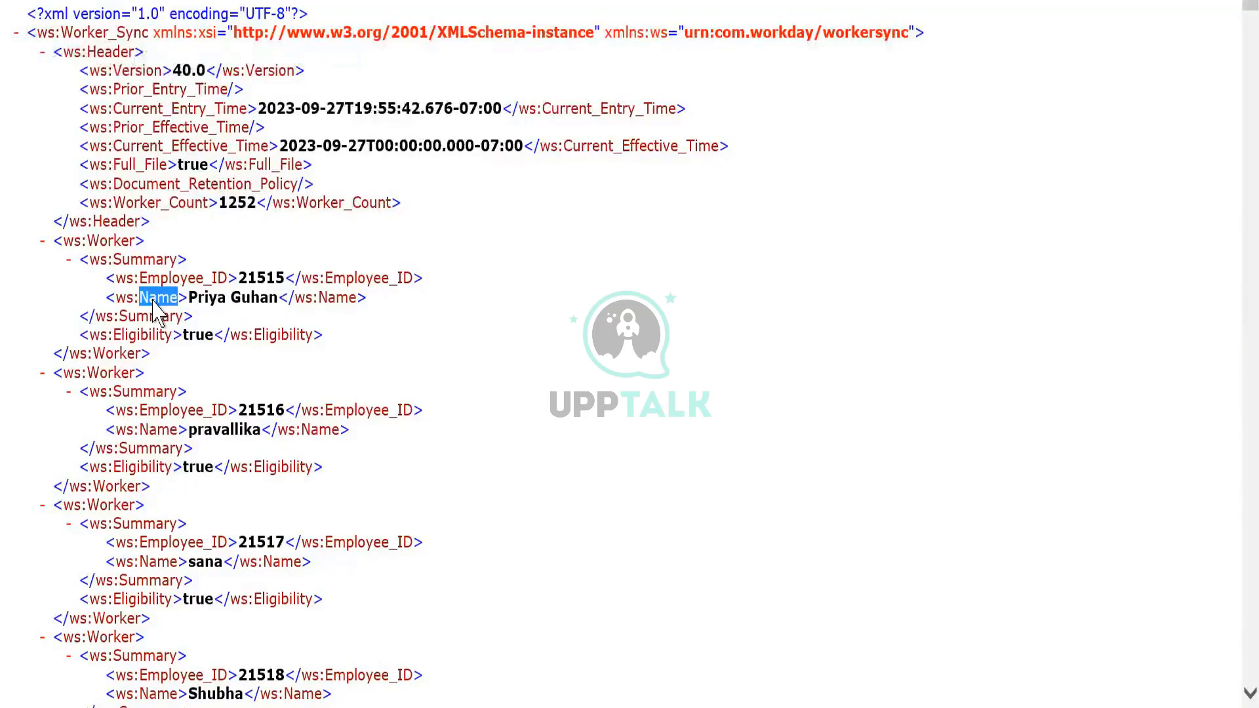
pyautogui.doubleClick(167, 415)
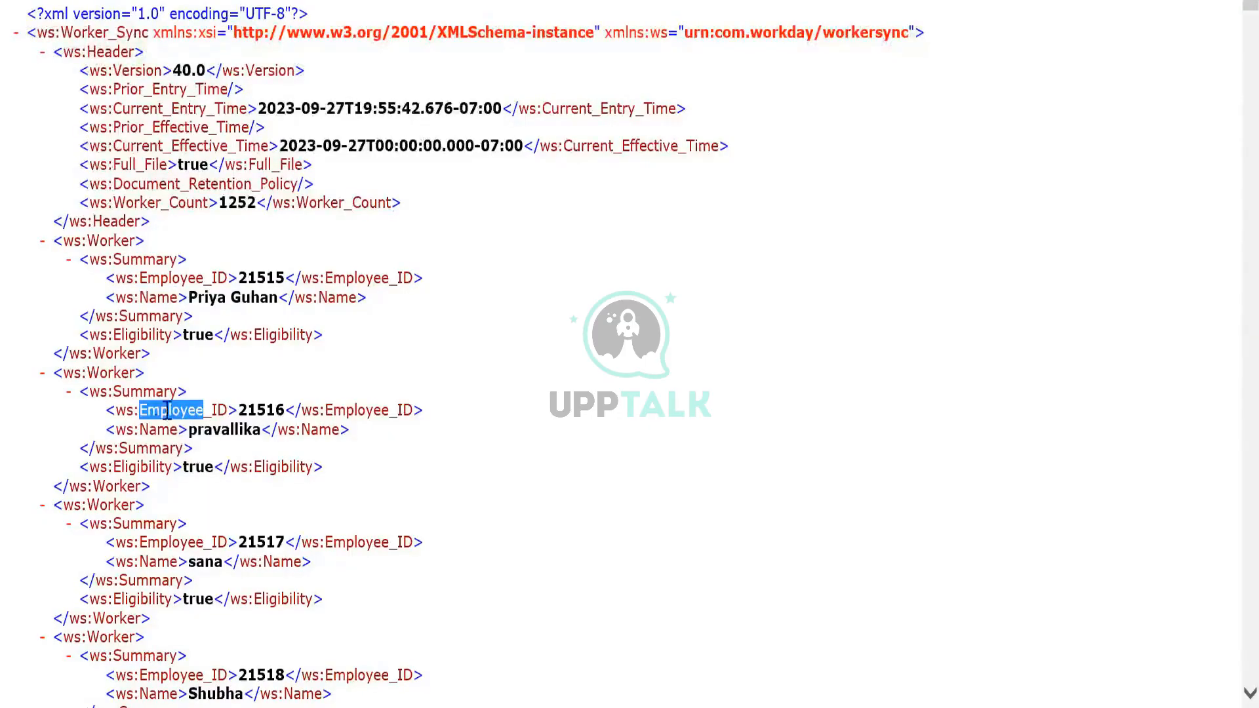
pyautogui.doubleClick(161, 562)
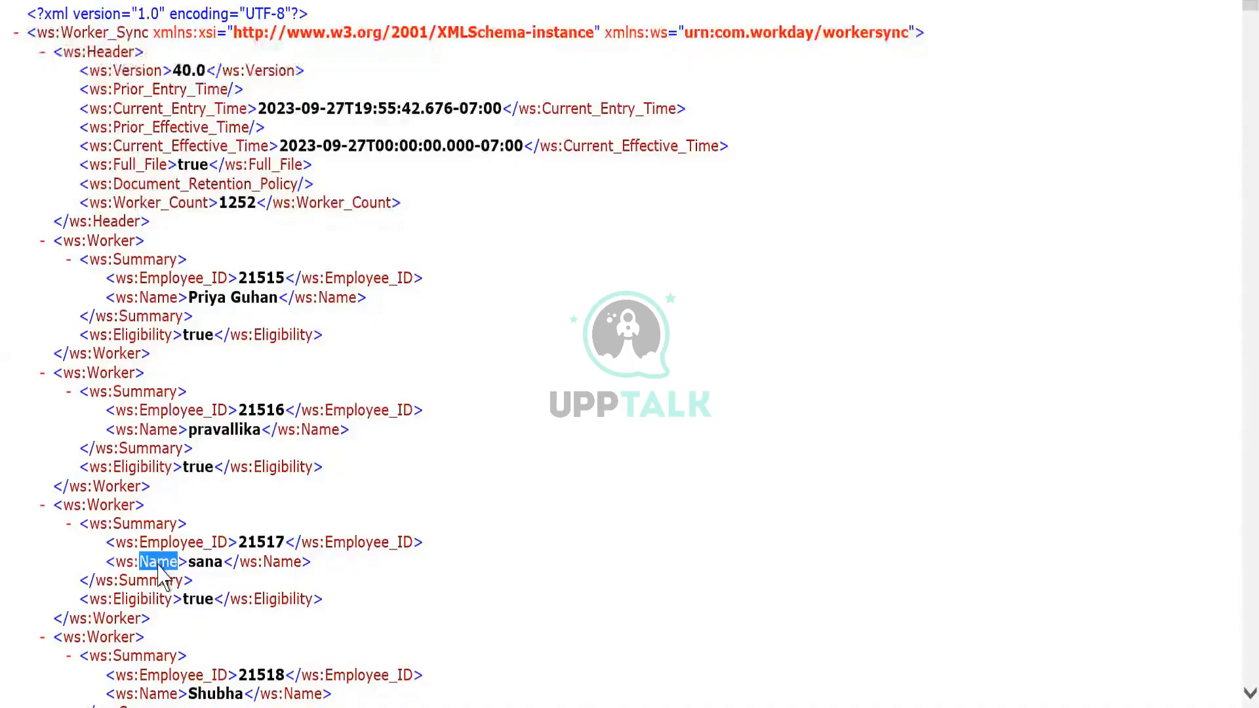
pyautogui.doubleClick(144, 600)
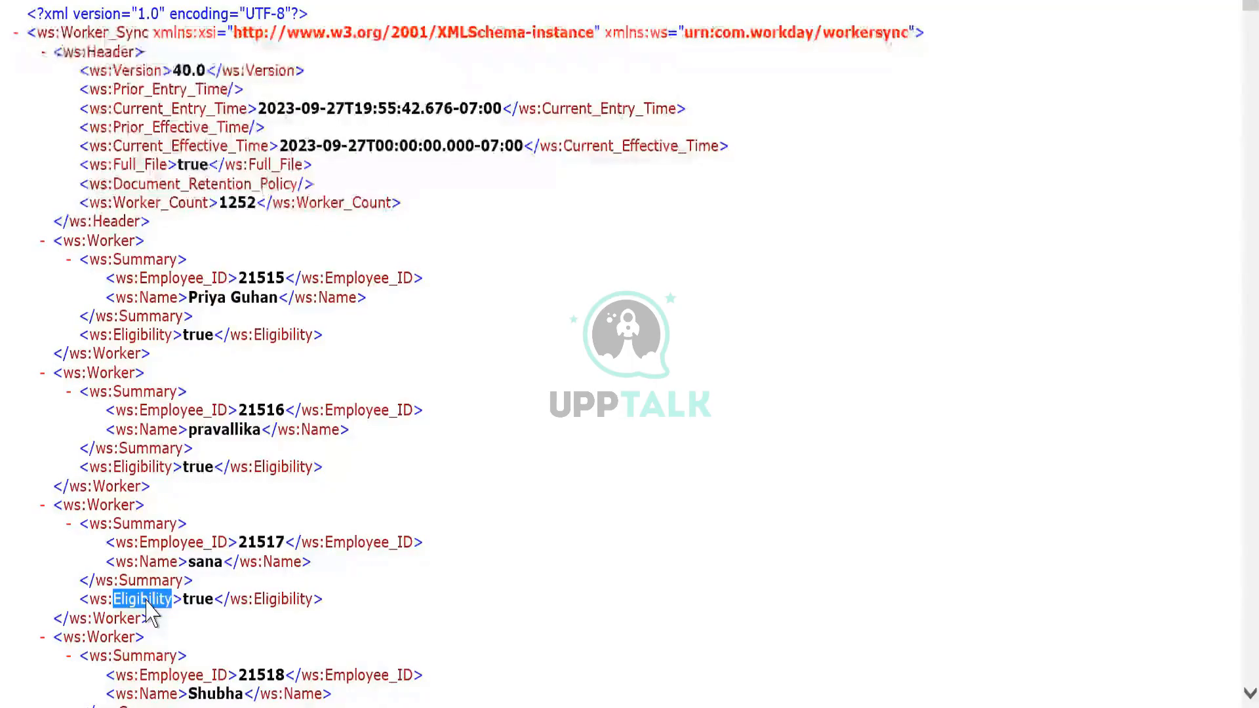
pyautogui.scroll(-5, 147, 607)
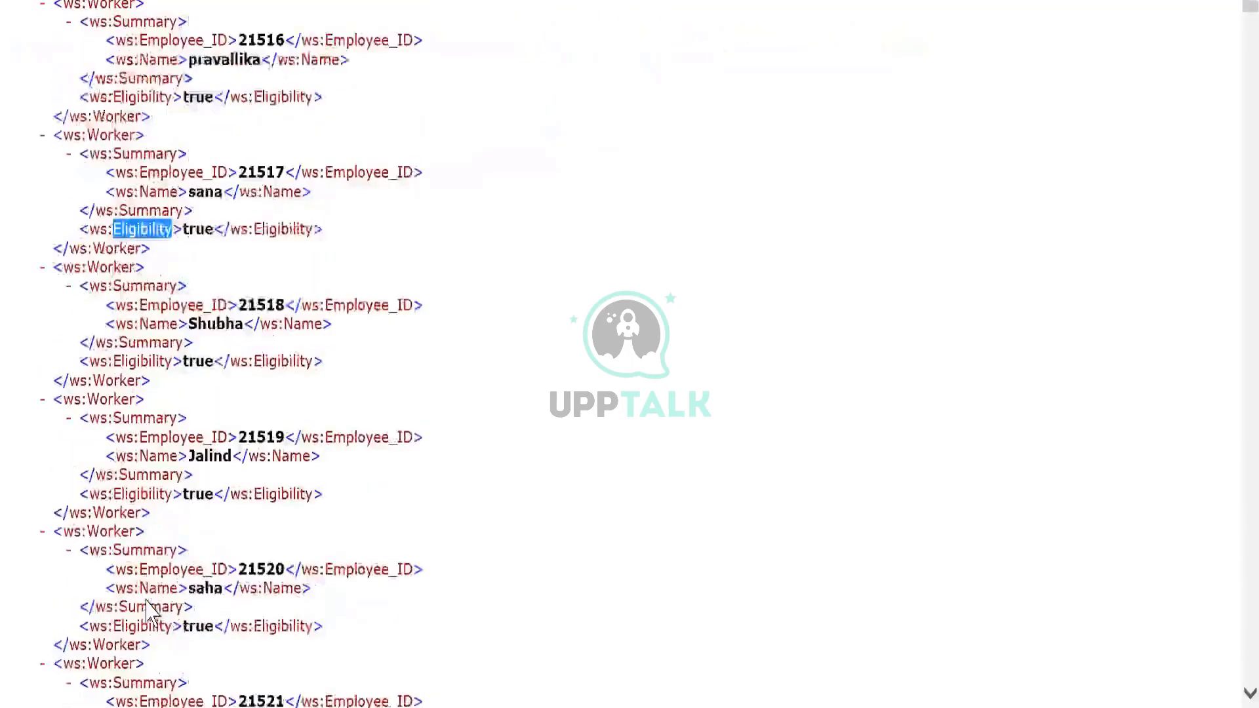
pyautogui.scroll(-6, 148, 611)
pyautogui.scroll(1, 148, 613)
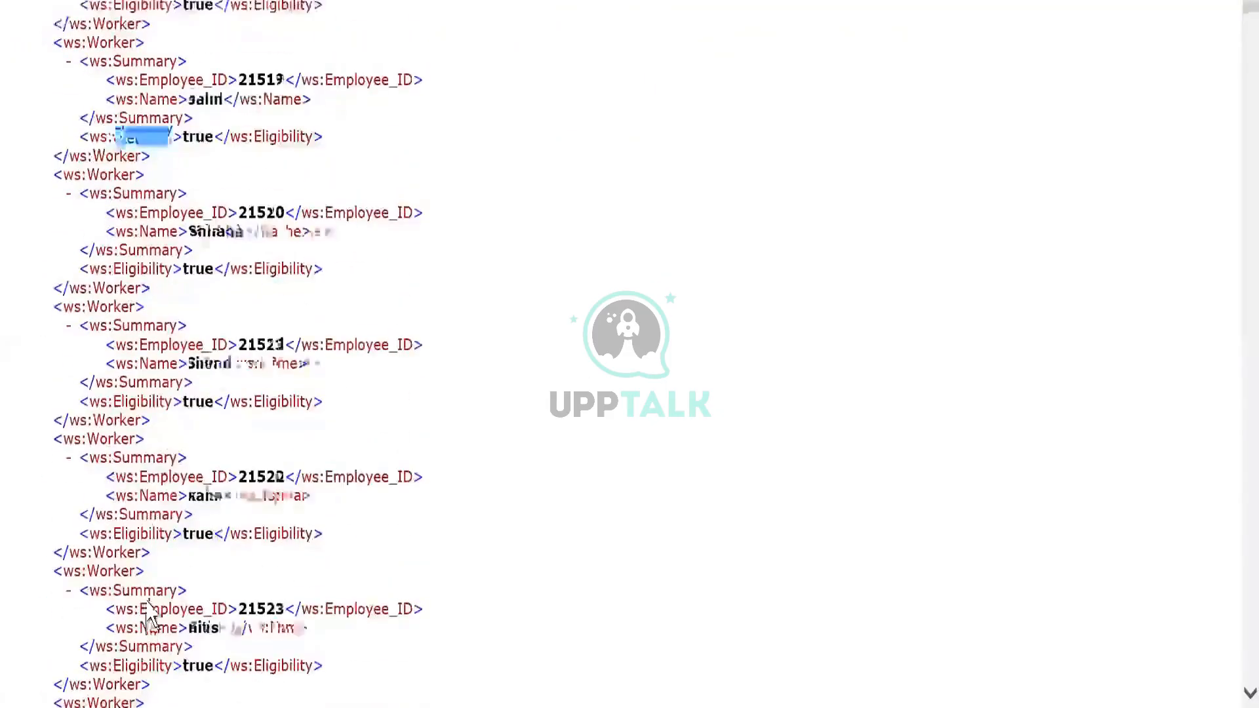
pyautogui.scroll(7, 148, 614)
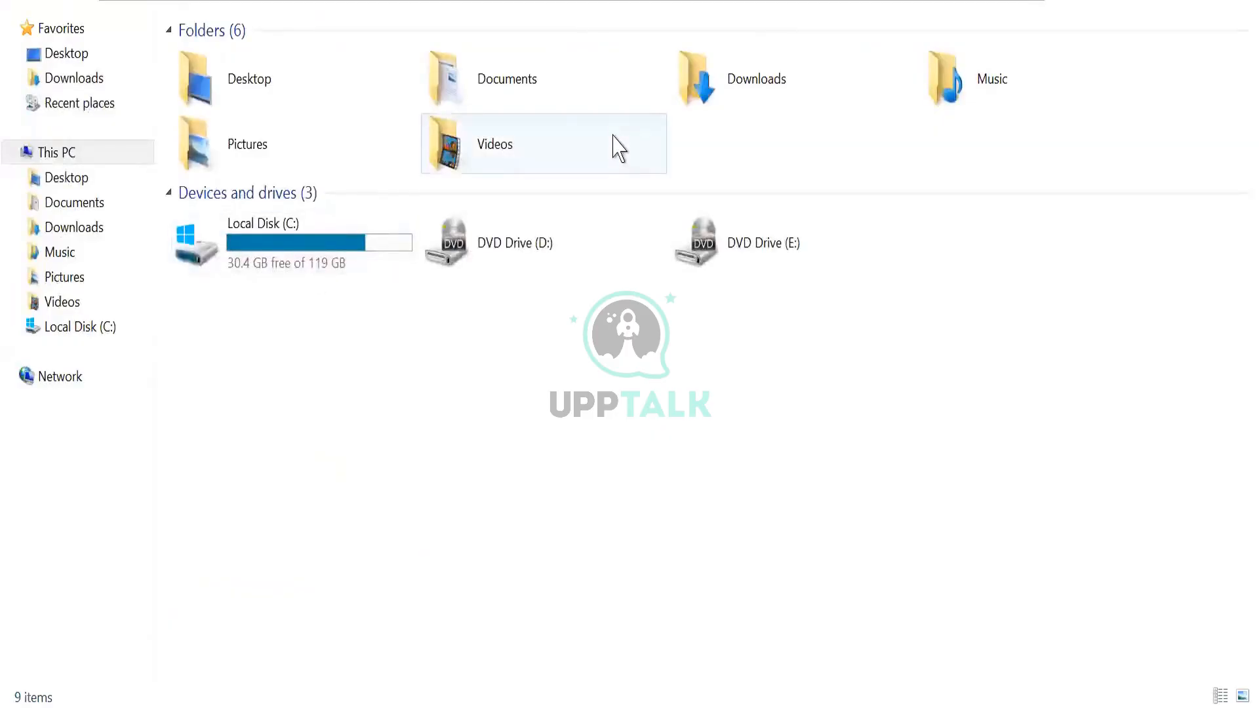
# - Open the MessagesAudit_Ptn-2_1.zip archive from the Downloads folder and open a worker's effective snapshot XML document inside it
pyautogui.doubleClick(726, 95)
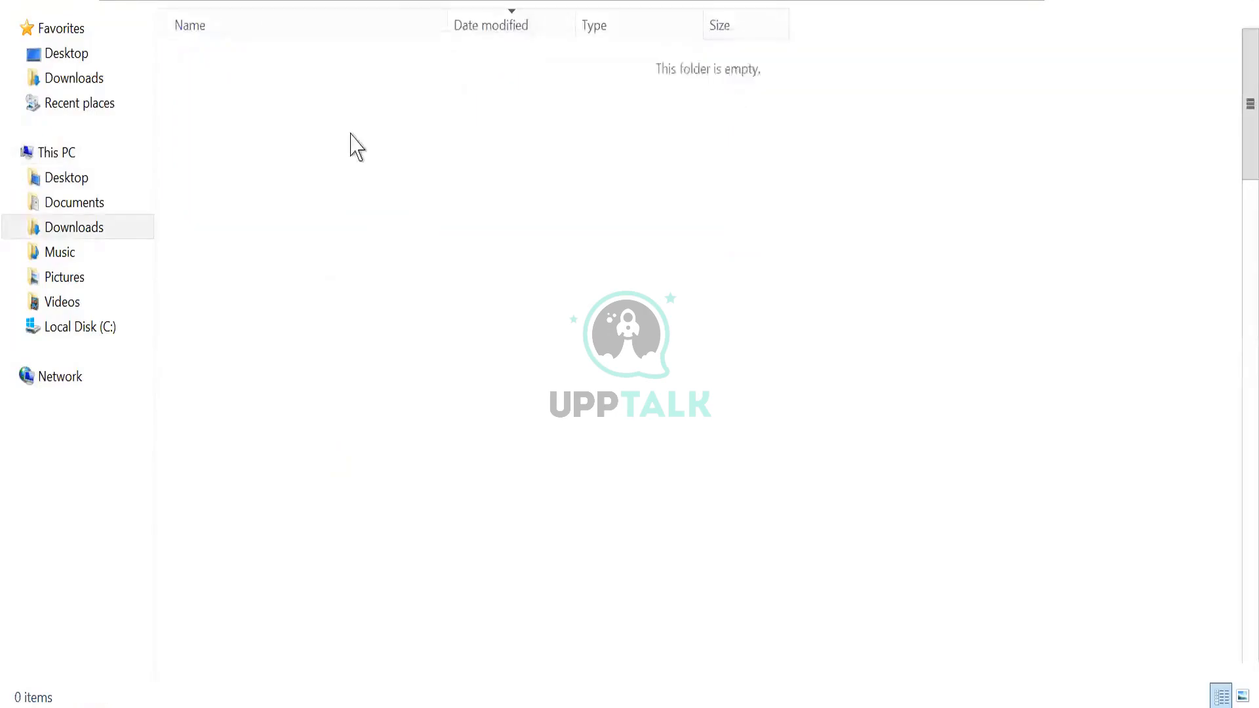
pyautogui.doubleClick(258, 122)
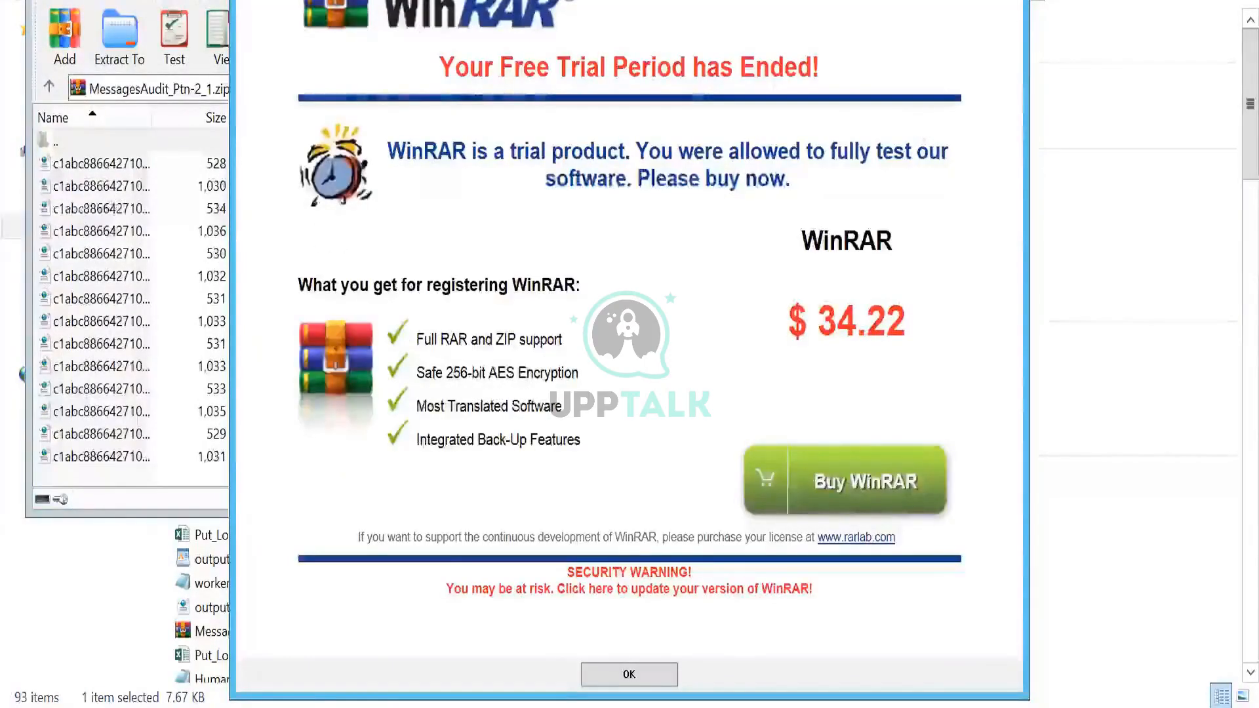
pyautogui.press('Return')
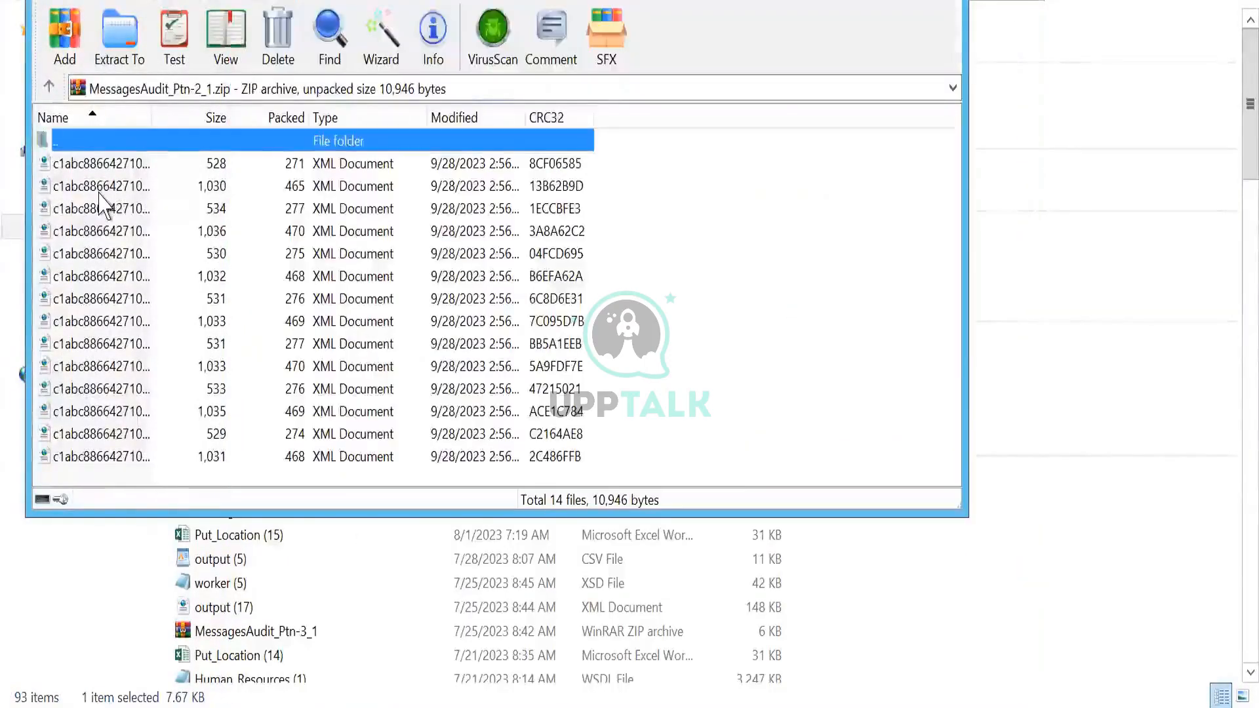
pyautogui.doubleClick(102, 206)
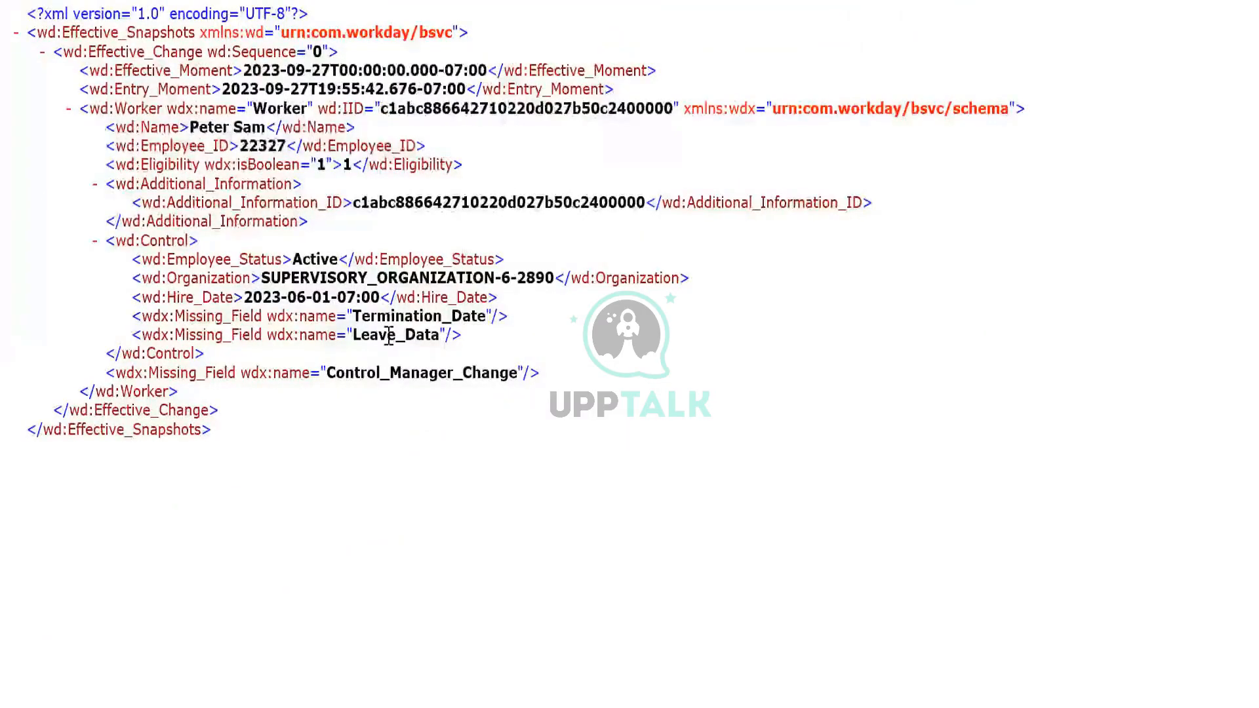
# - Examine the Missing_Field entries for Termination_Date, Leave_Data and Control_Manager_Change in the worker's XML document
pyautogui.doubleClick(383, 318)
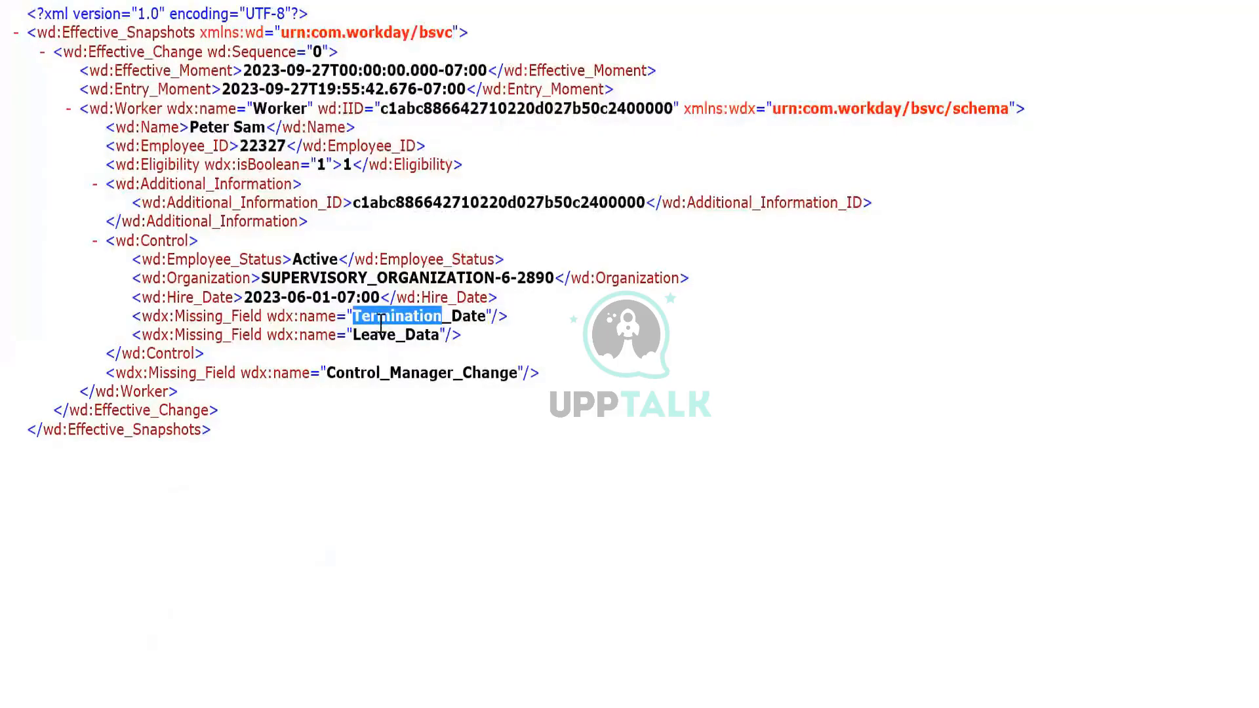
pyautogui.click(386, 356)
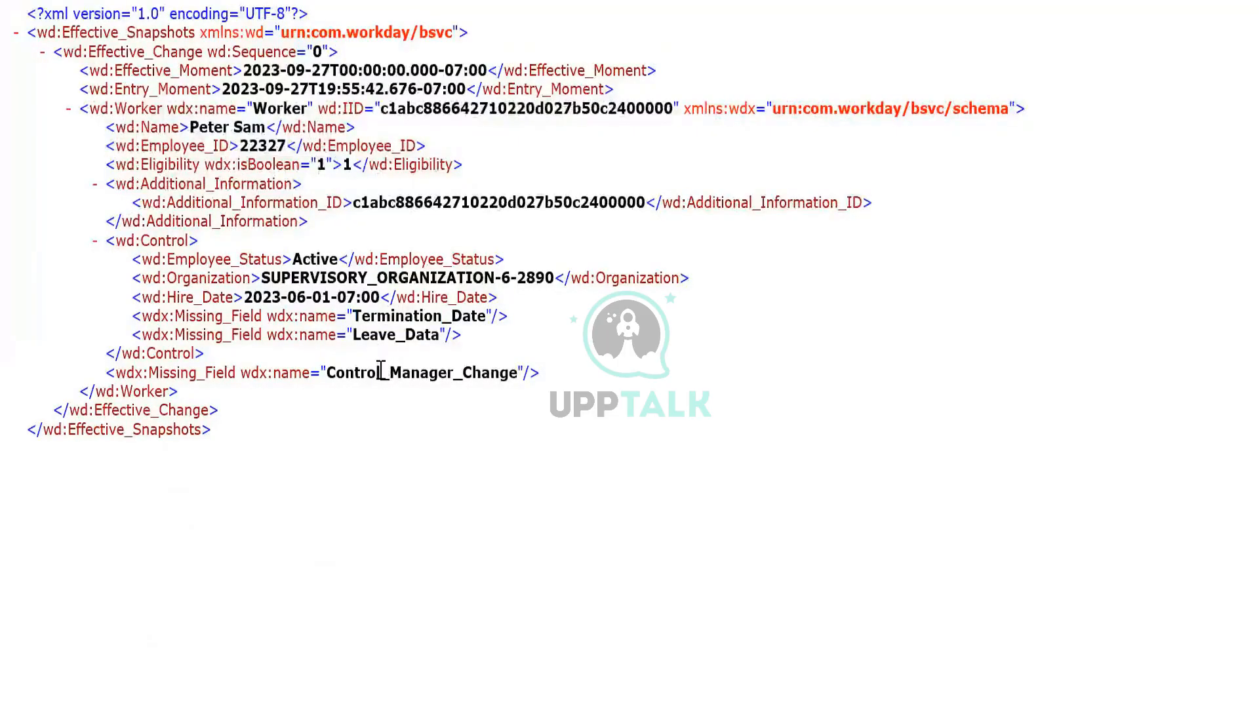
pyautogui.tripleClick(380, 373)
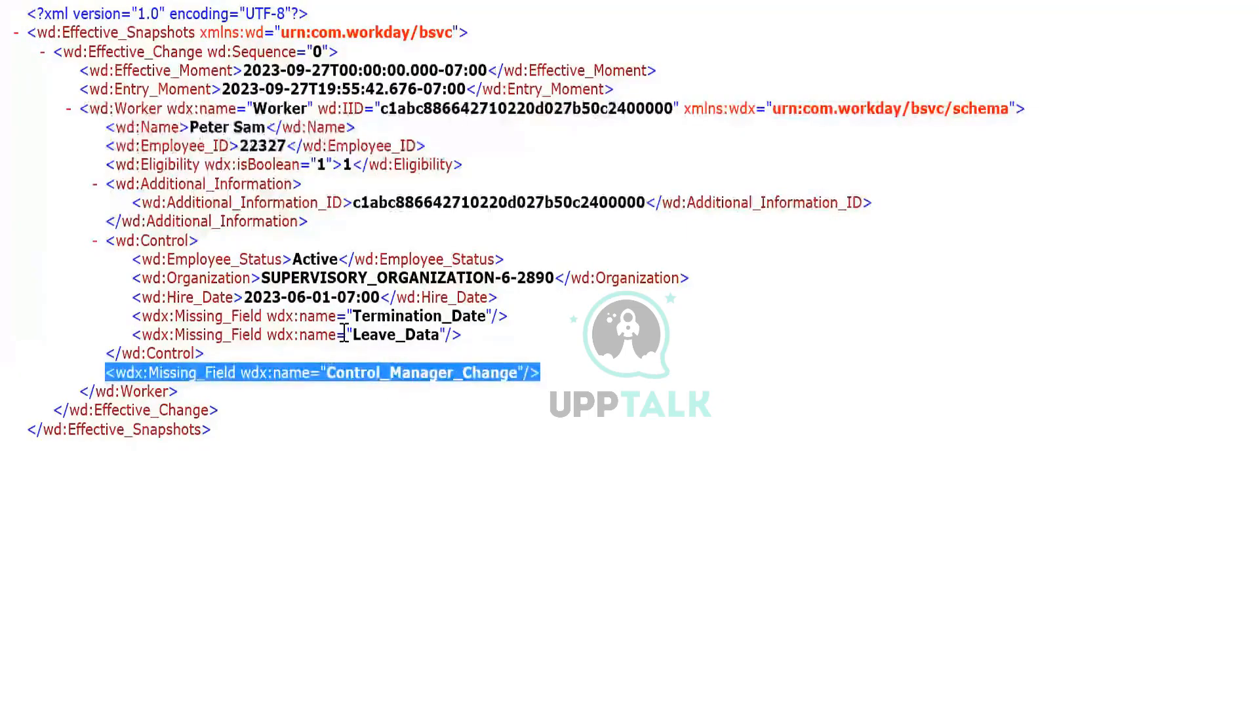
pyautogui.click(338, 438)
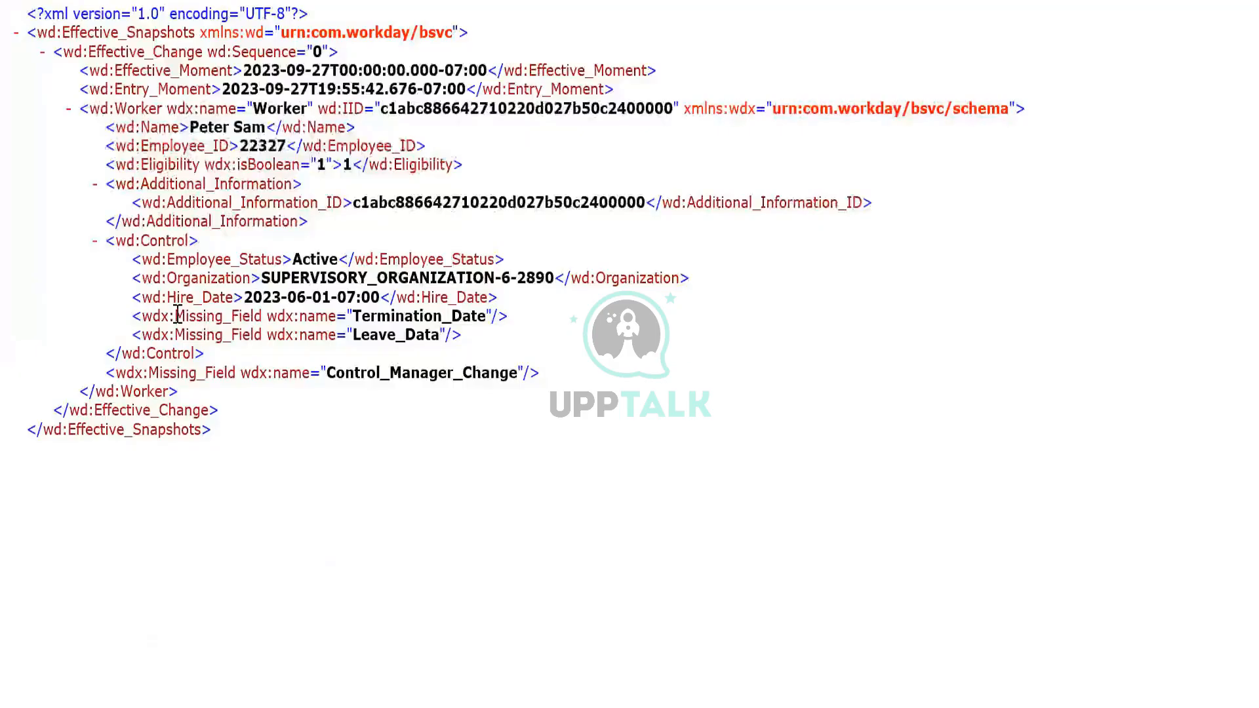
pyautogui.doubleClick(248, 317)
pyautogui.moveTo(247, 316); pyautogui.dragTo(293, 317)
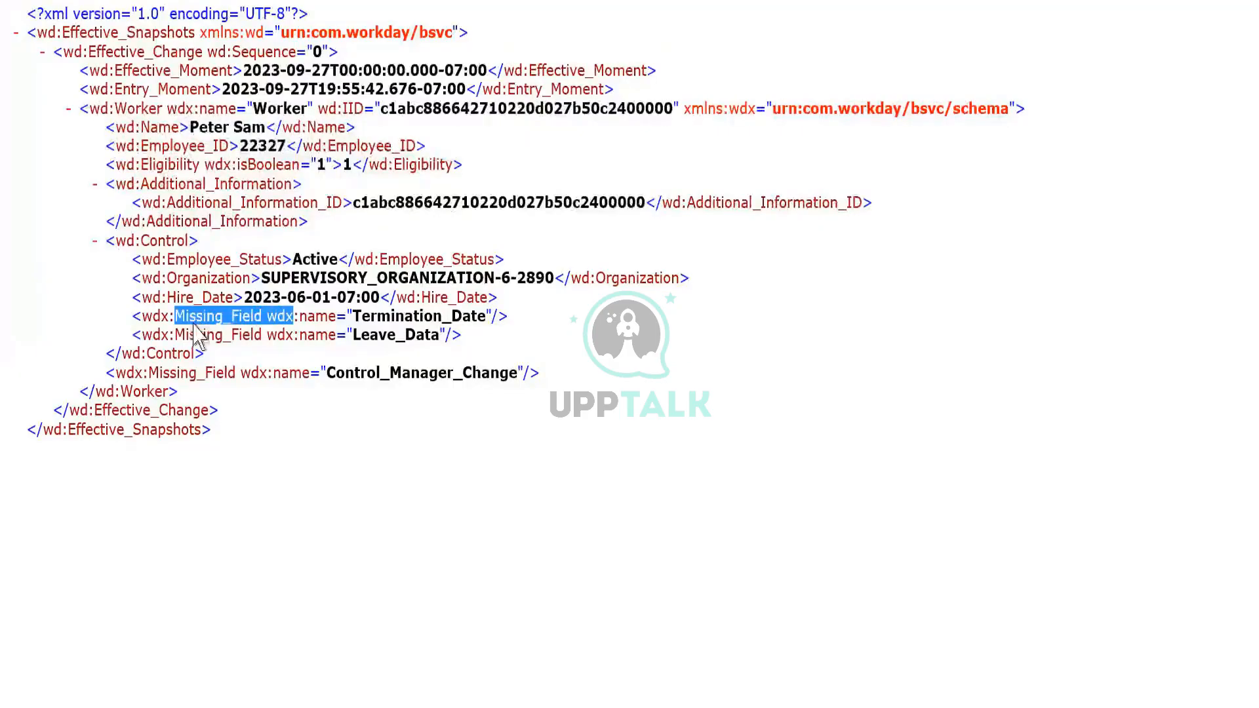
pyautogui.click(240, 344)
pyautogui.moveTo(176, 334); pyautogui.dragTo(242, 357)
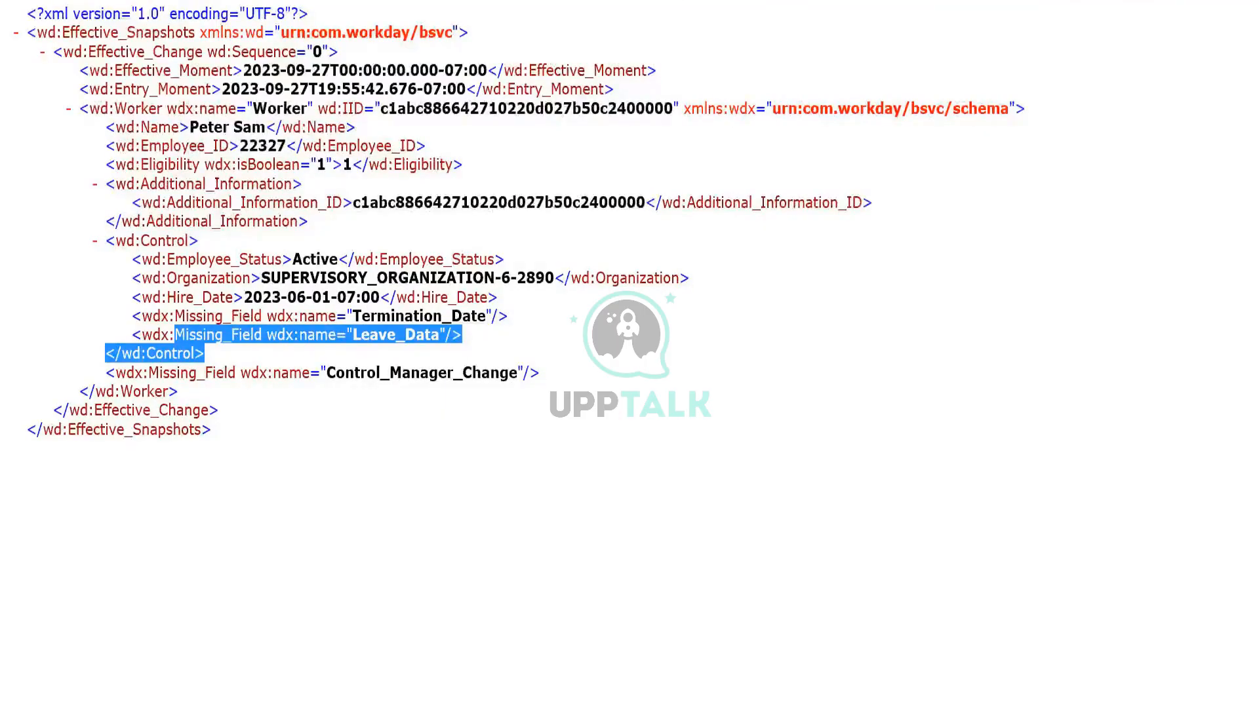
pyautogui.click(784, 340)
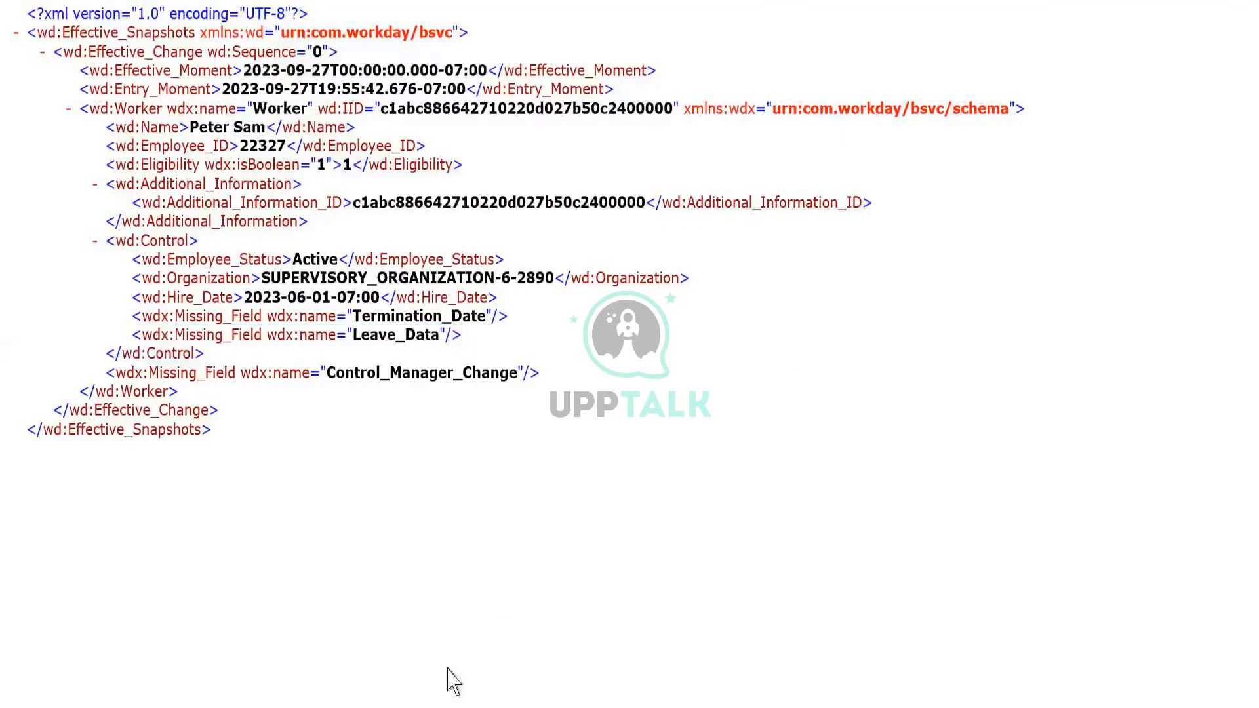
# - Close the worker's effective snapshot XML document and the MessagesAudit_Ptn-2_1.zip archive
pyautogui.moveTo(299, 707)
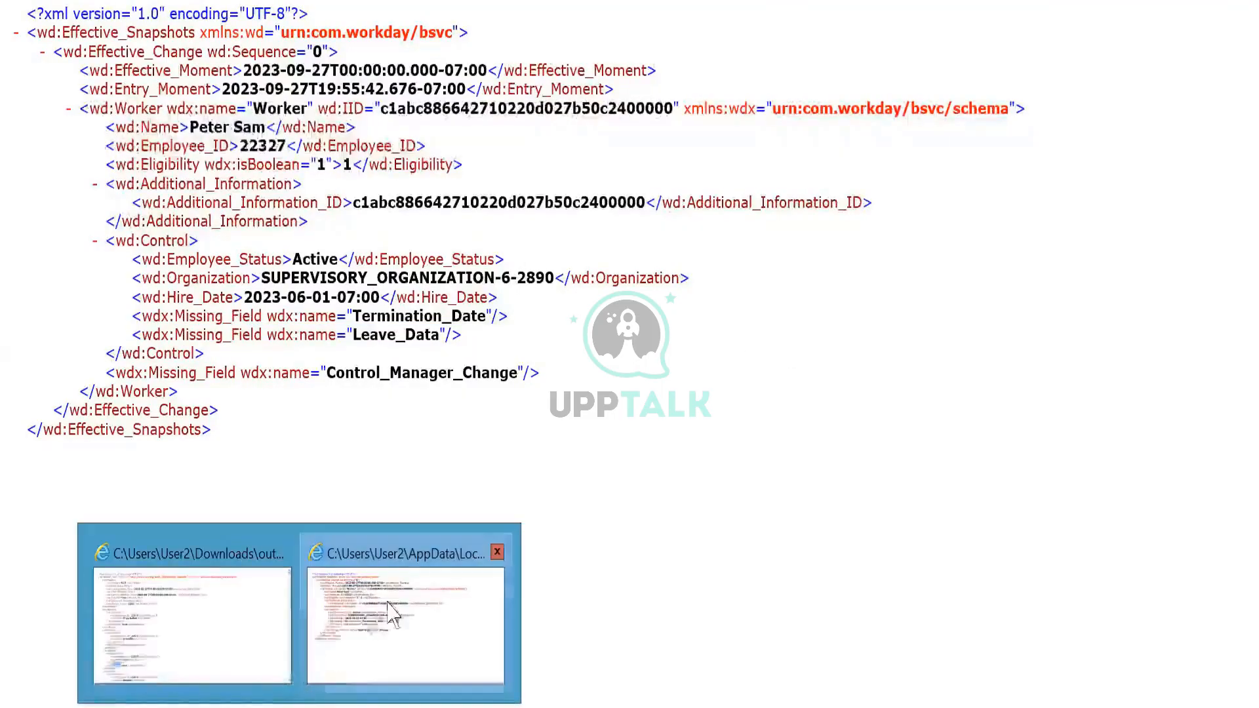
pyautogui.click(498, 553)
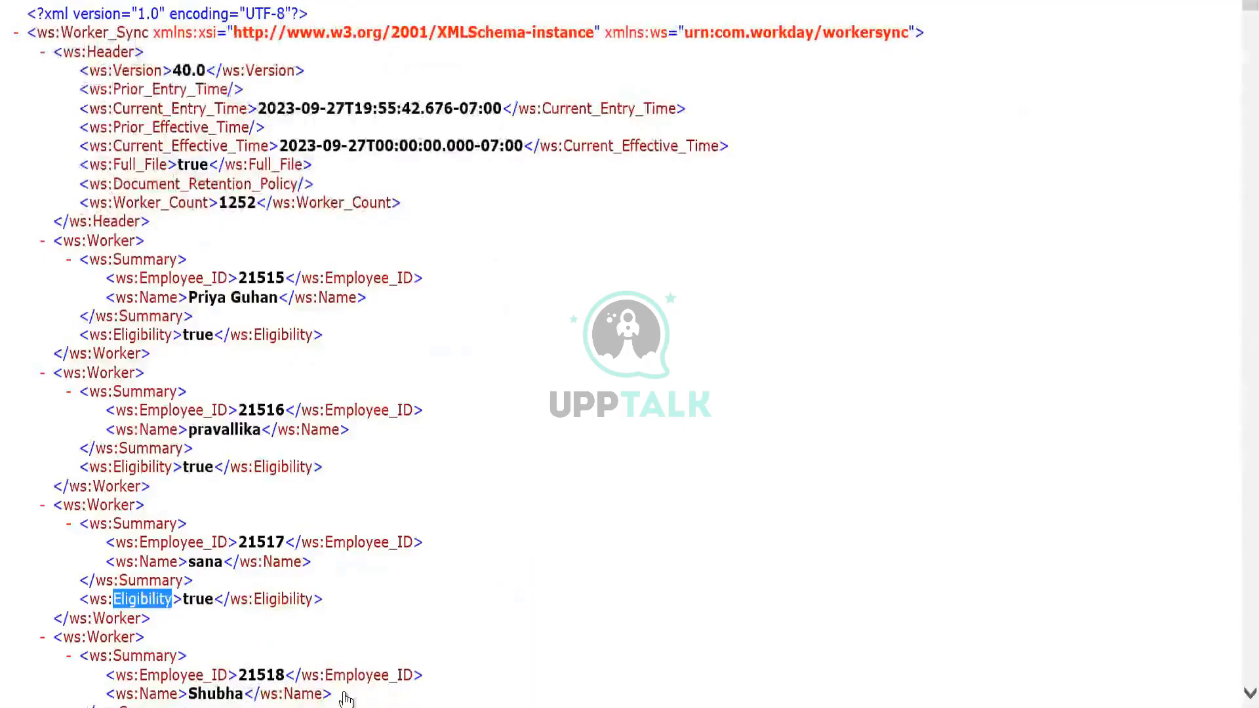
pyautogui.moveTo(356, 706)
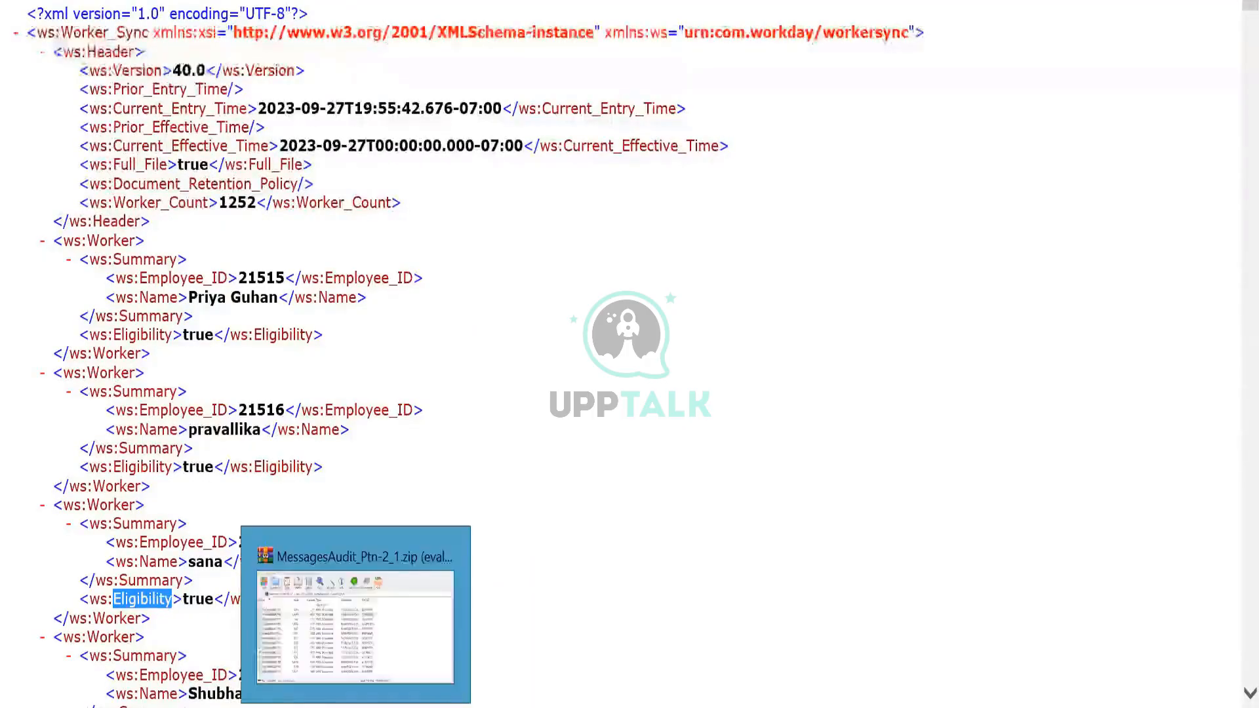
pyautogui.click(356, 616)
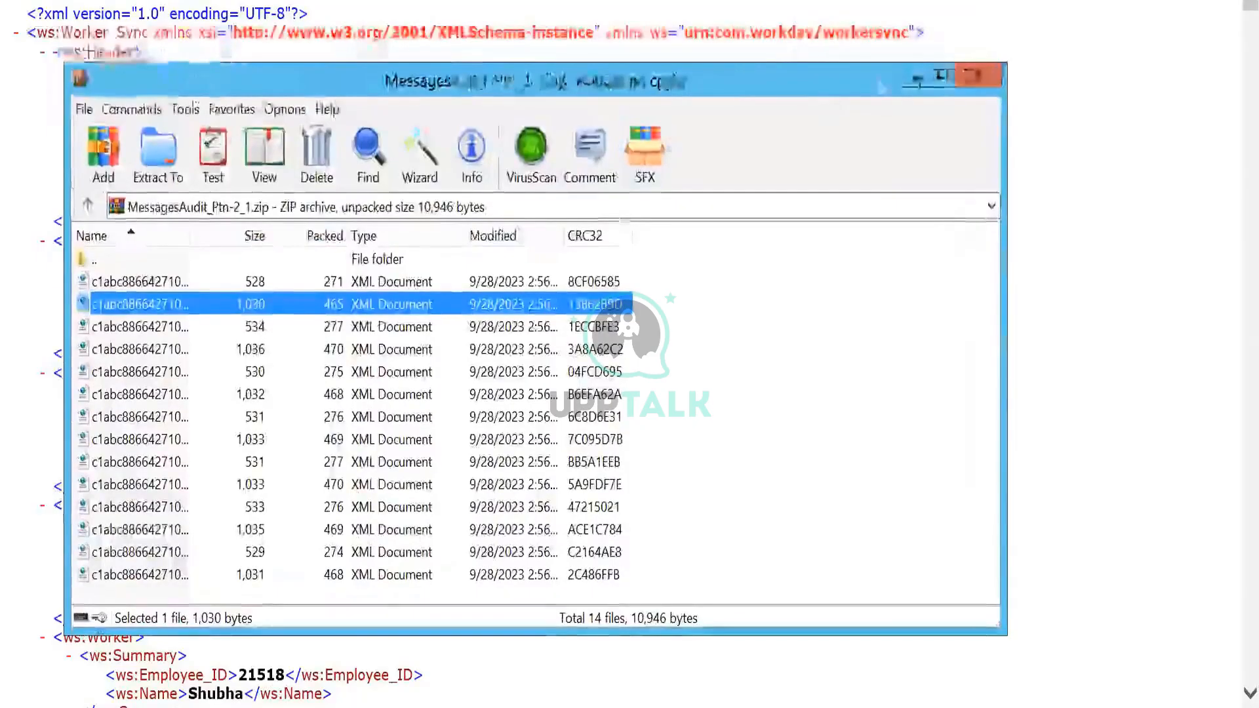
pyautogui.click(979, 76)
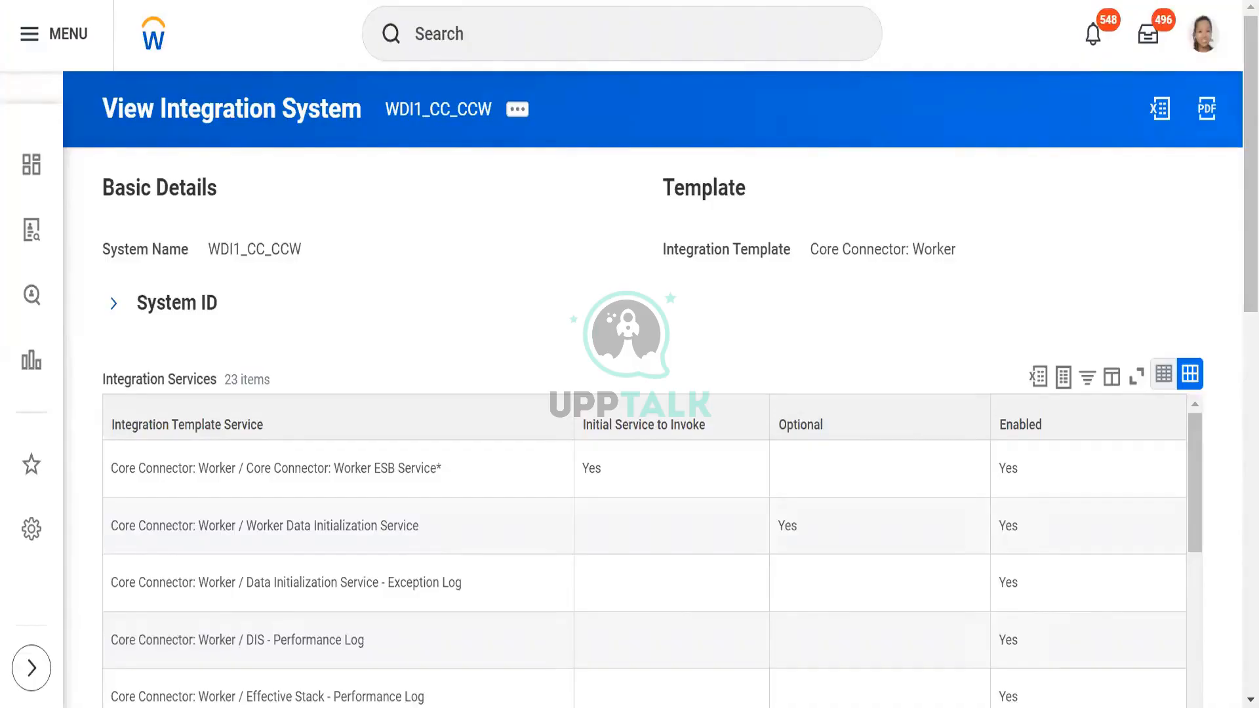
# - Duplicate the WDI1_CC_CCW browser page, search for "cre int sys" and open the Create Integration System task
pyautogui.rightClick(182, 0)
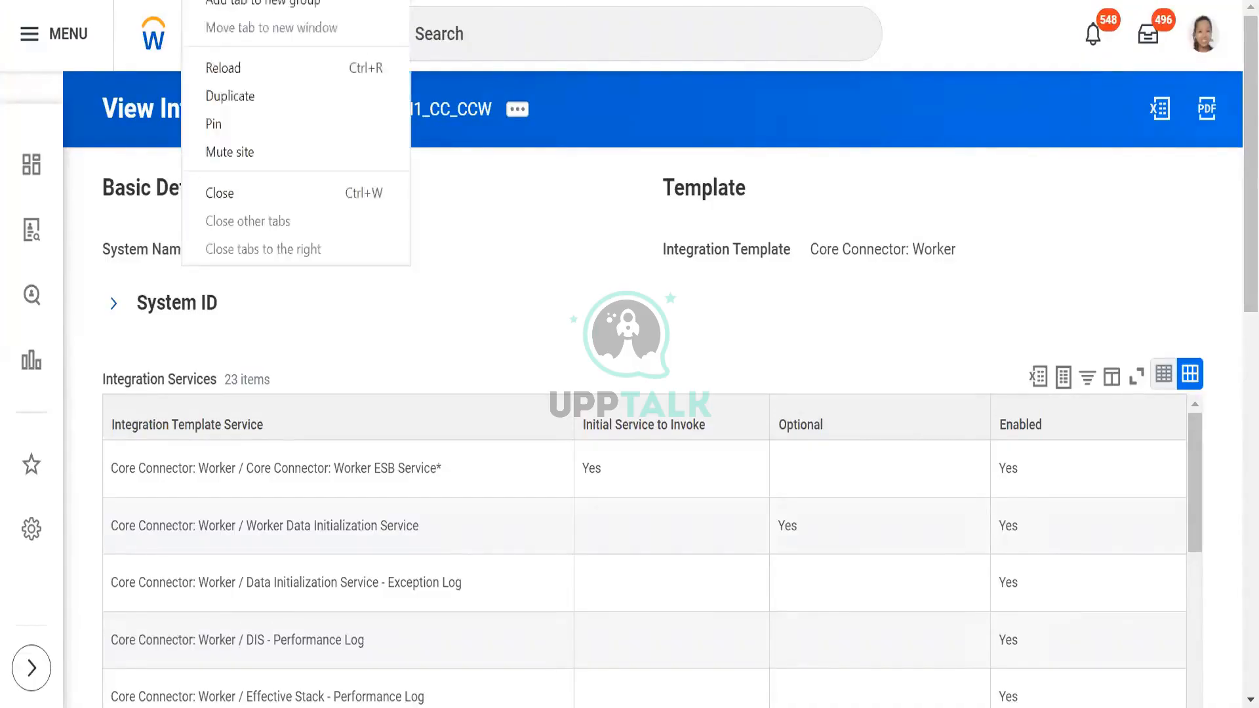
pyautogui.click(260, 108)
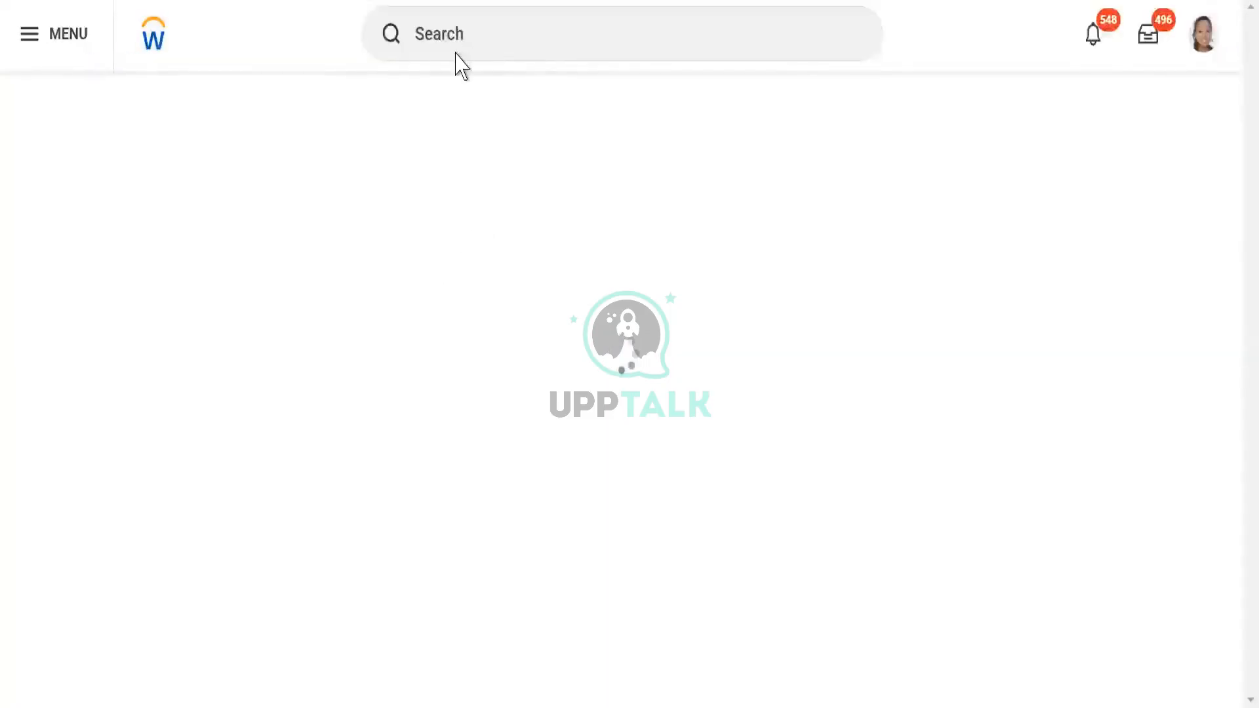
pyautogui.click(457, 53)
pyautogui.write('cre')
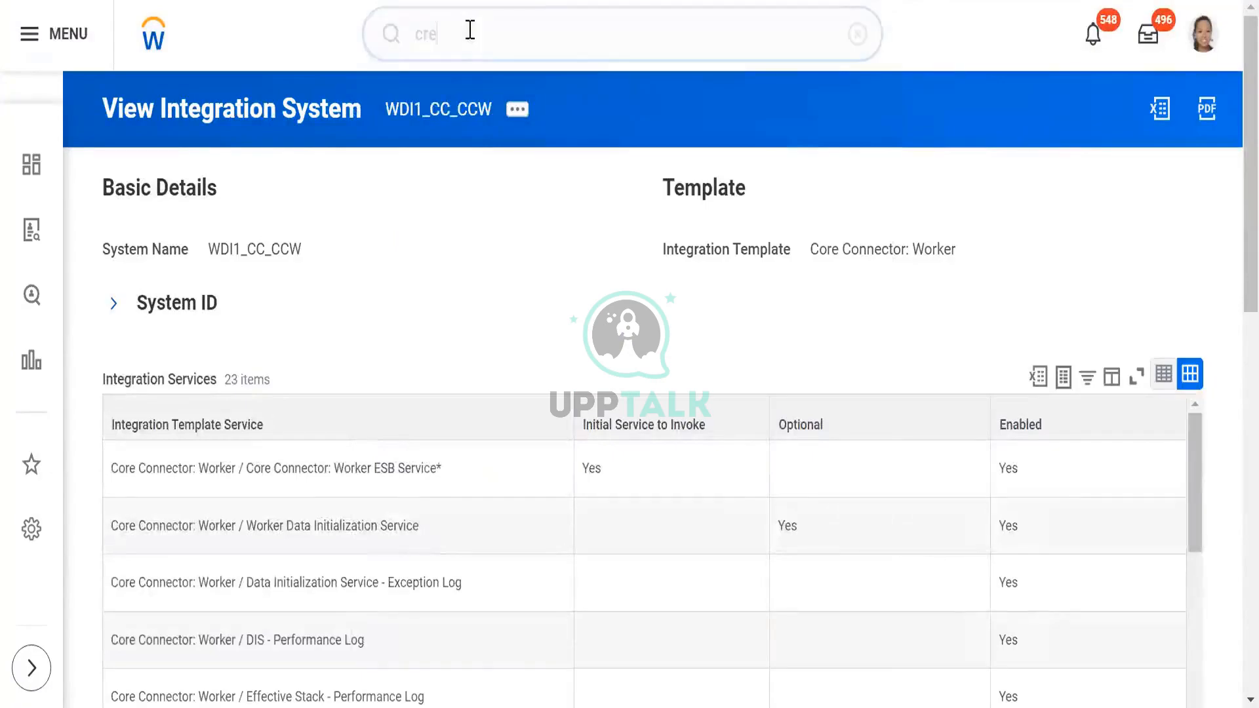
pyautogui.click(470, 29)
pyautogui.write('int sys')
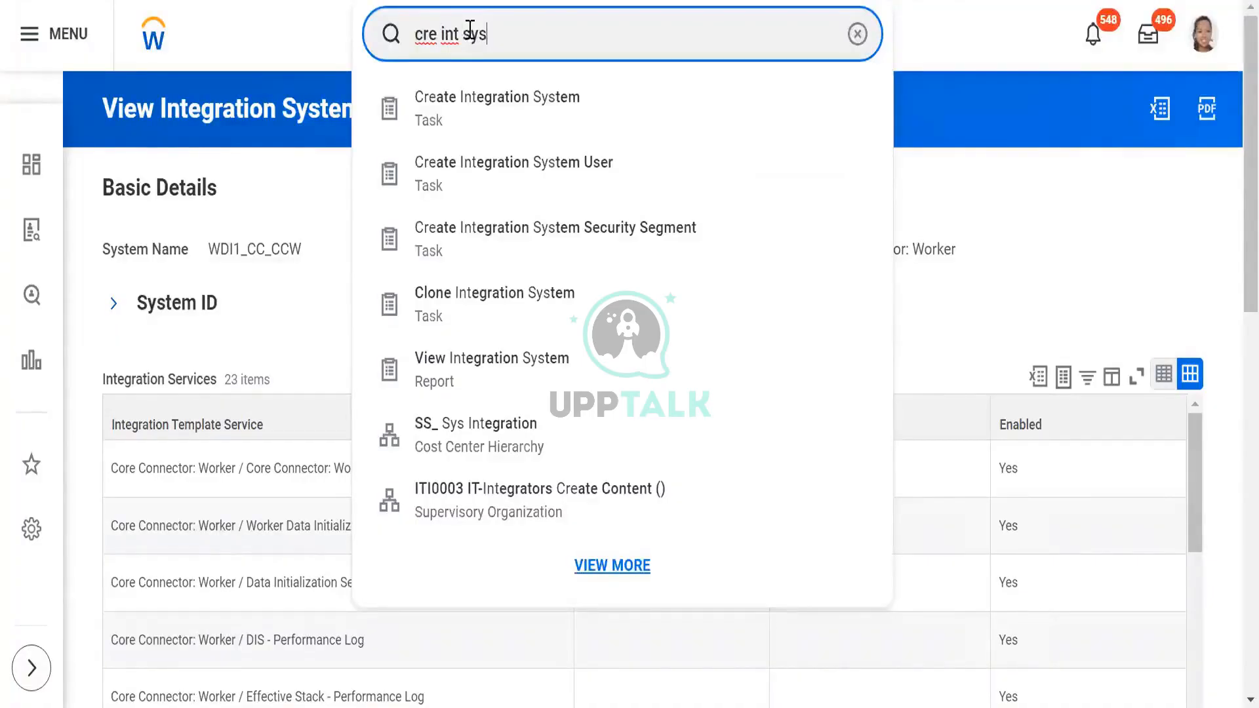
pyautogui.click(462, 116)
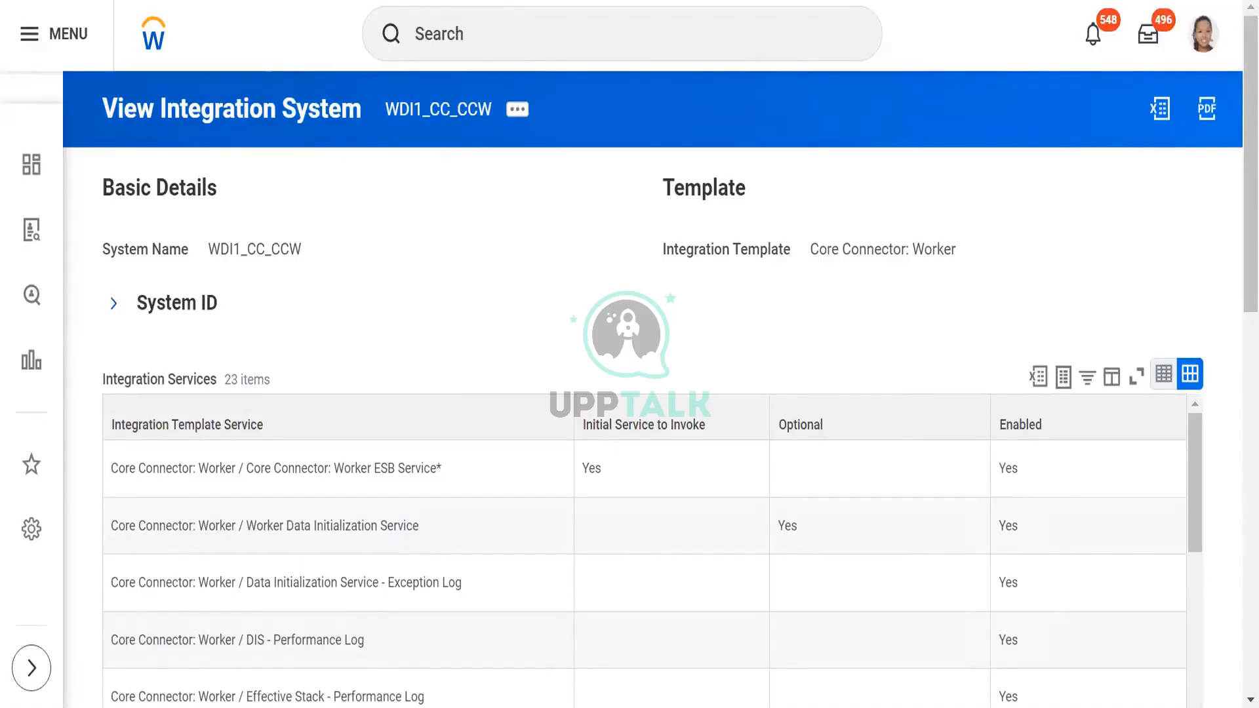
pyautogui.write('cre int sys')
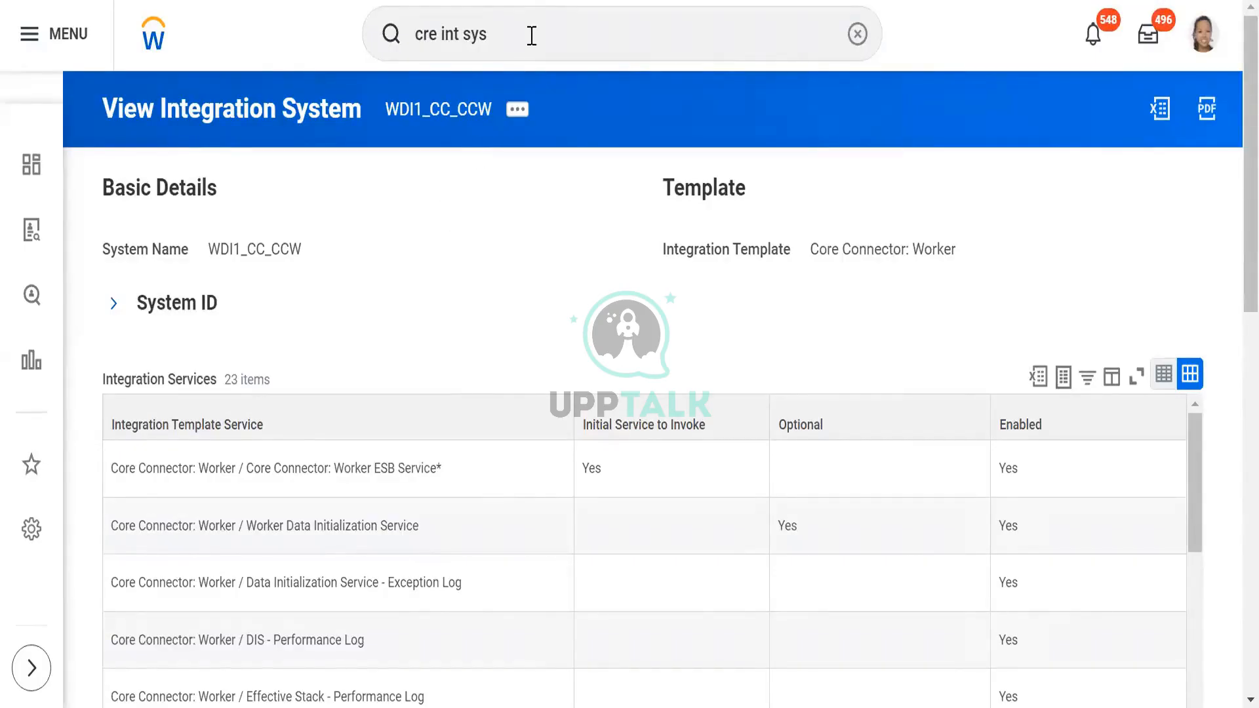
pyautogui.click(531, 34)
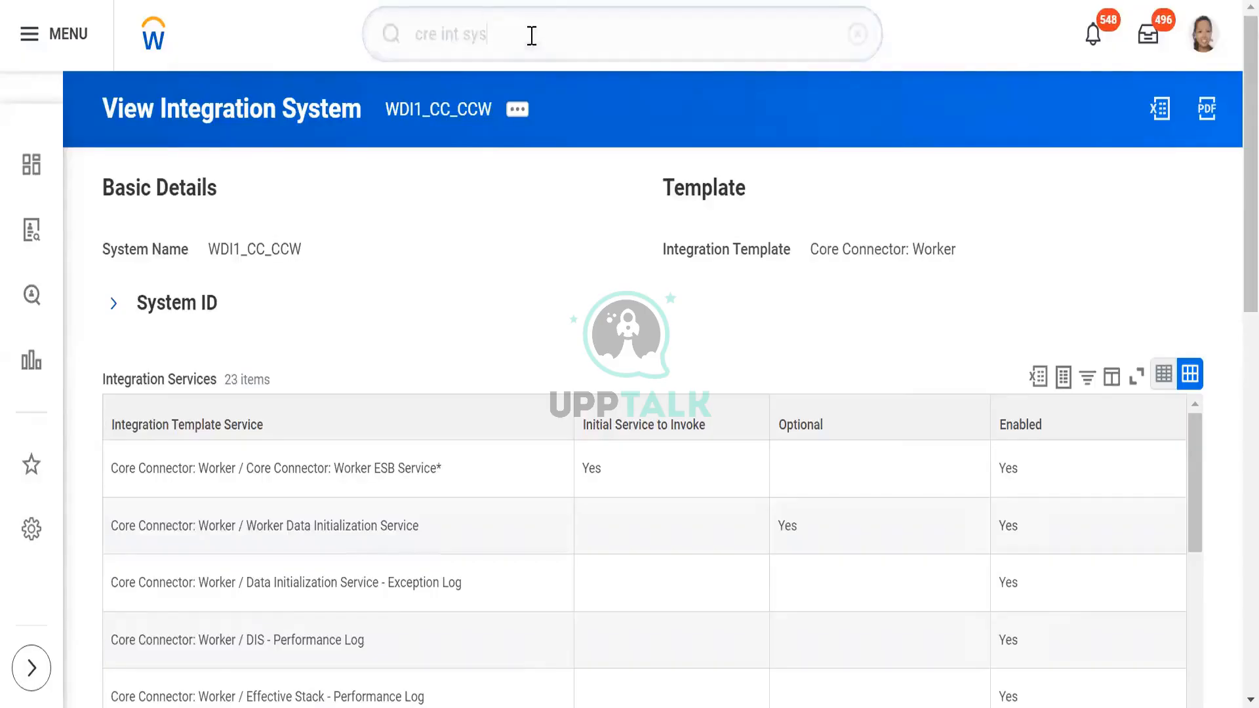
pyautogui.press('Return')
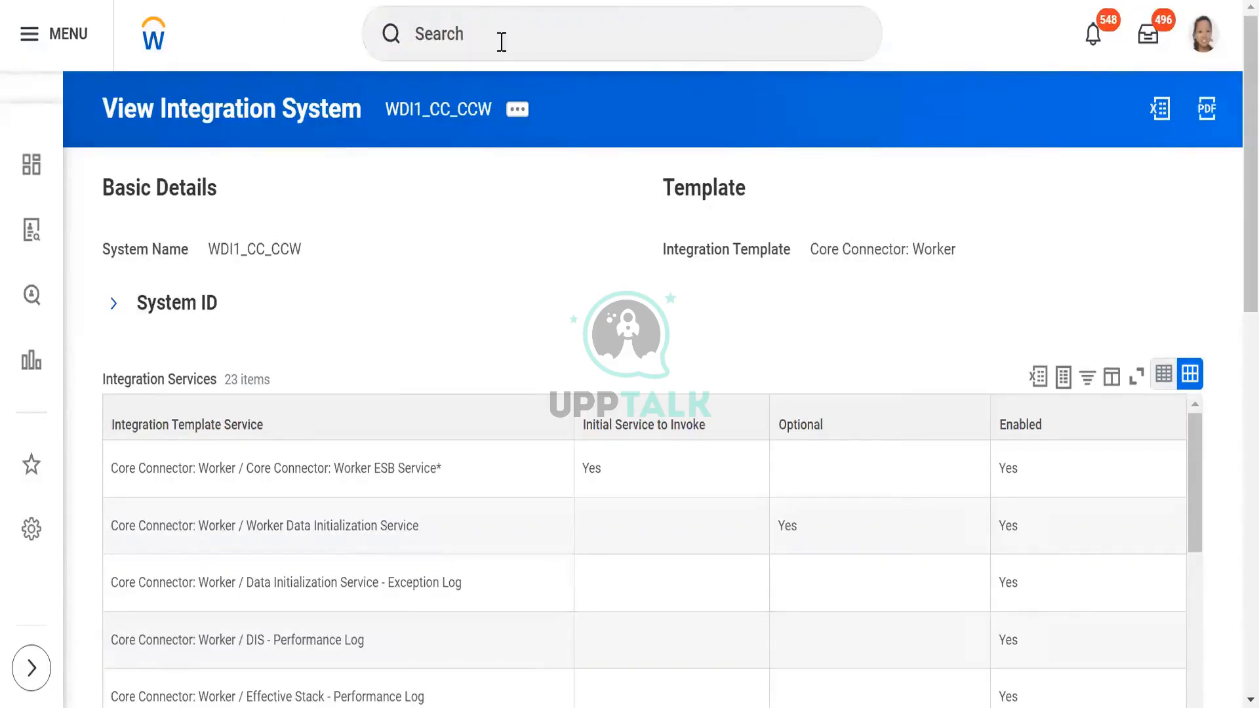
pyautogui.click(524, 34)
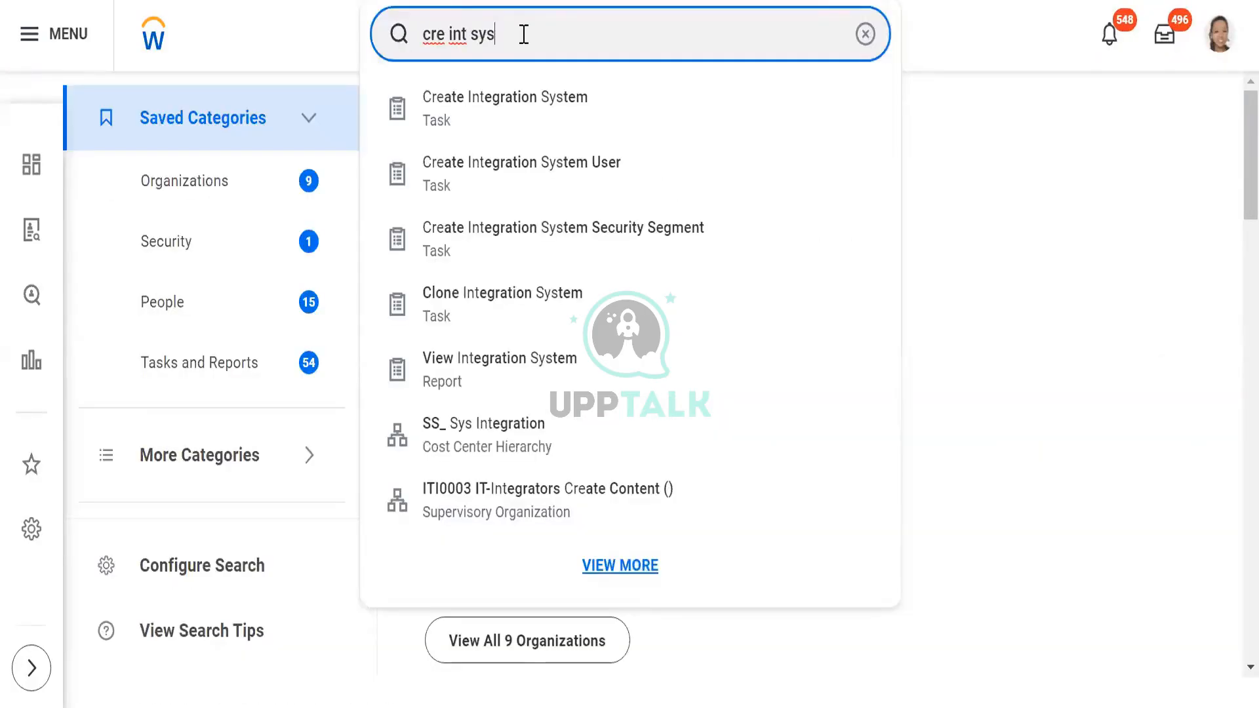
pyautogui.click(454, 105)
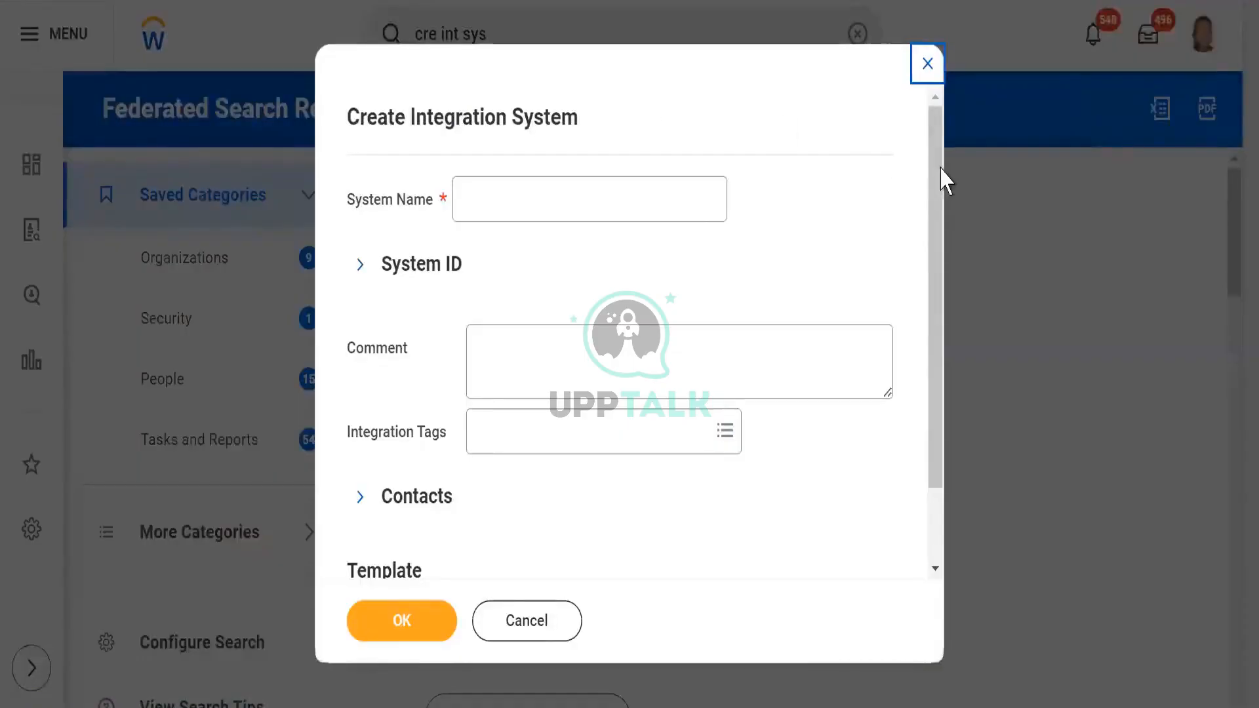
# - Enter WDI1_CC_DT as the system name of the new integration system
pyautogui.scroll(-2, 941, 275)
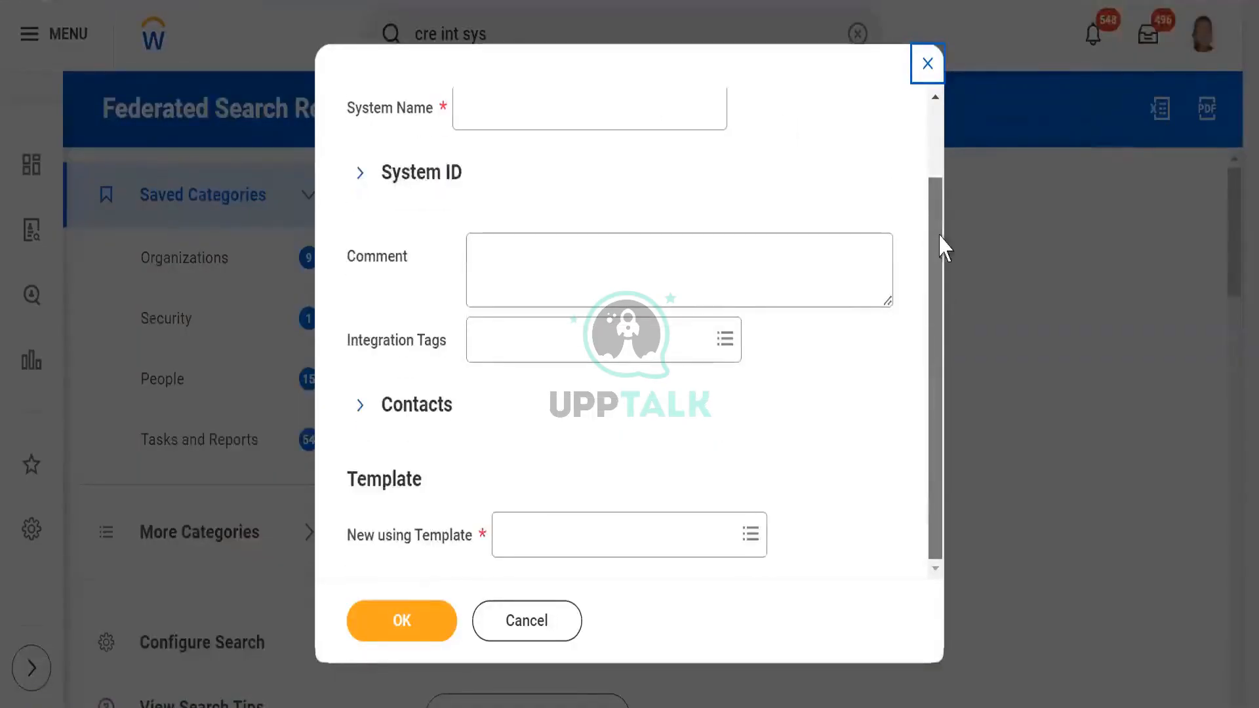
pyautogui.scroll(2, 941, 245)
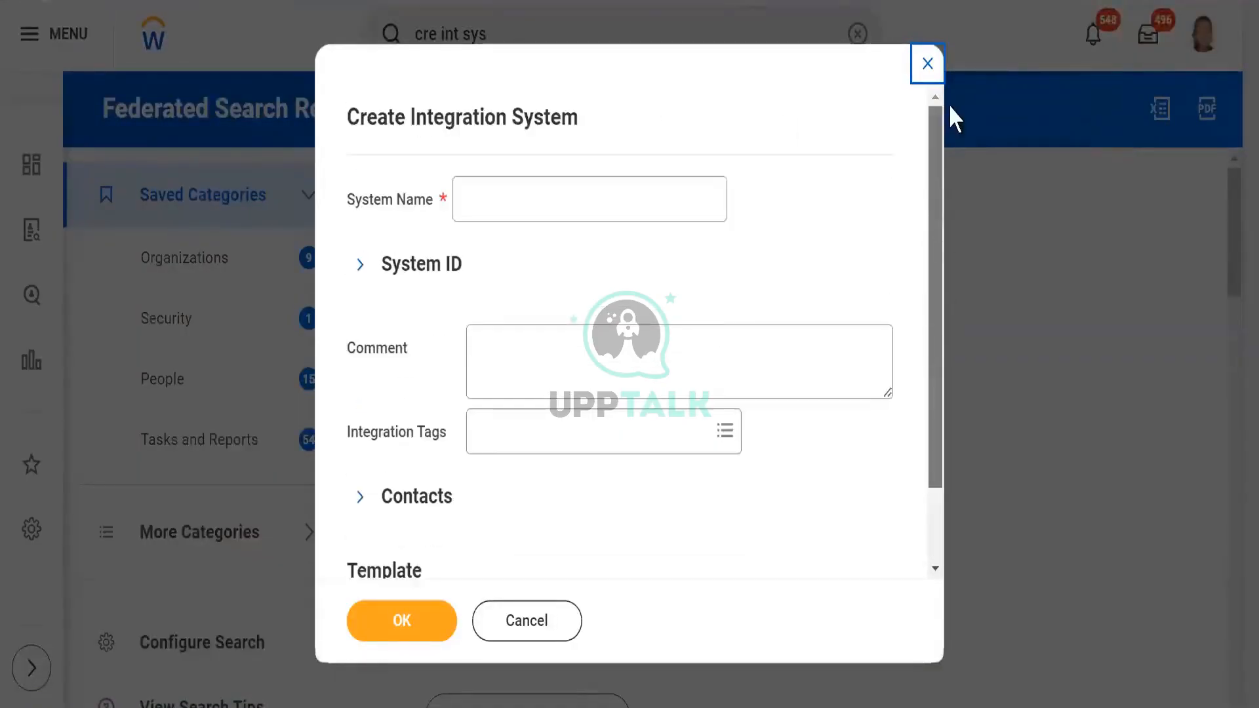
pyautogui.click(543, 203)
pyautogui.write('W')
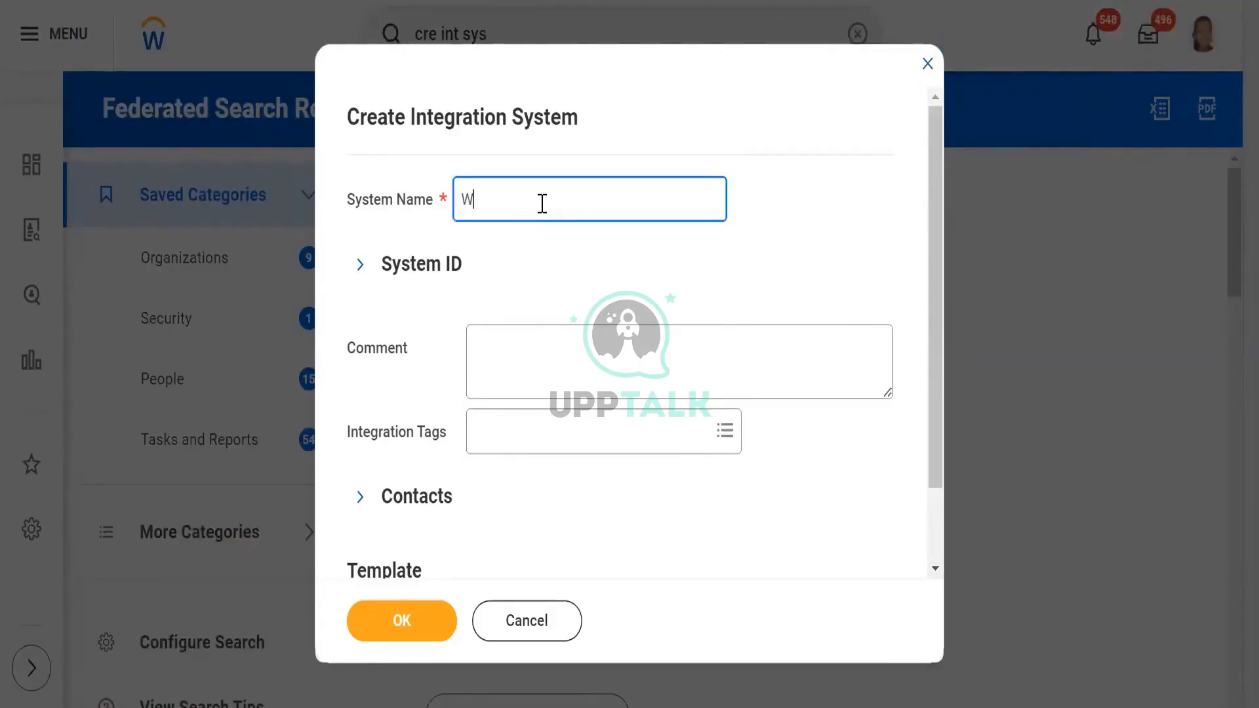
pyautogui.write('DI1_')
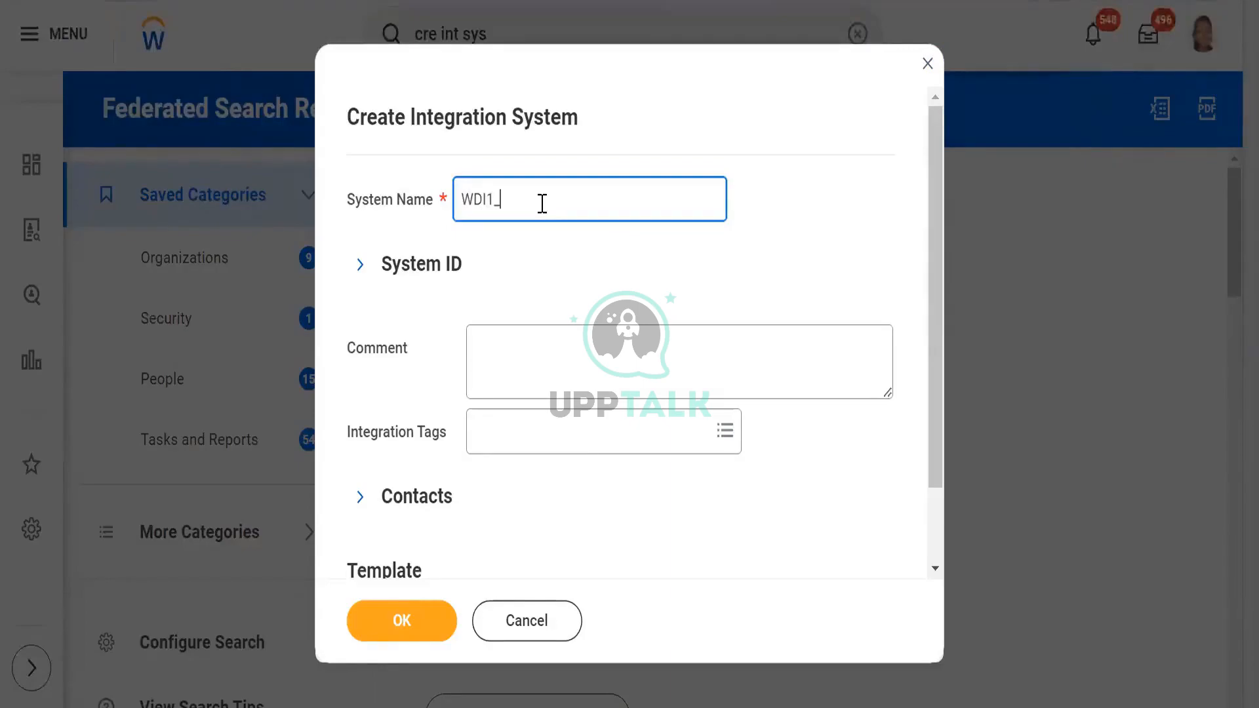
pyautogui.write('CC_DT')
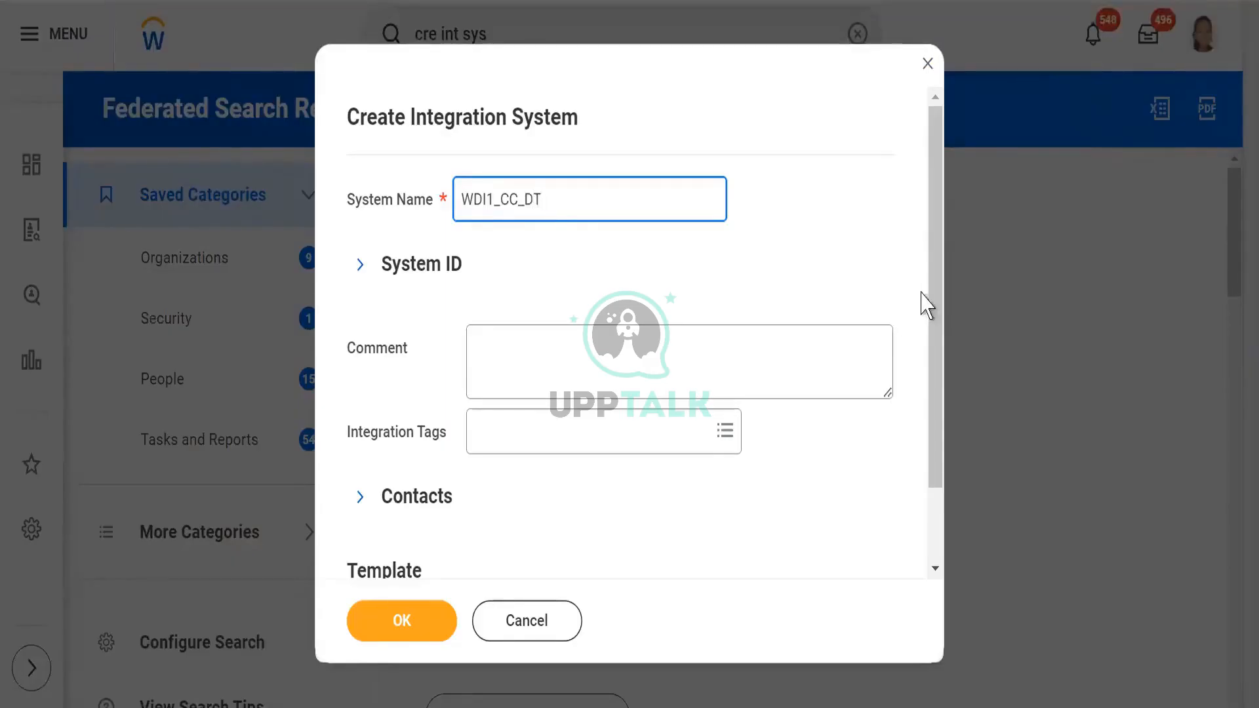
# - Base the new integration system on the Document Transformation template and create it
pyautogui.moveTo(936, 323); pyautogui.dragTo(927, 492)
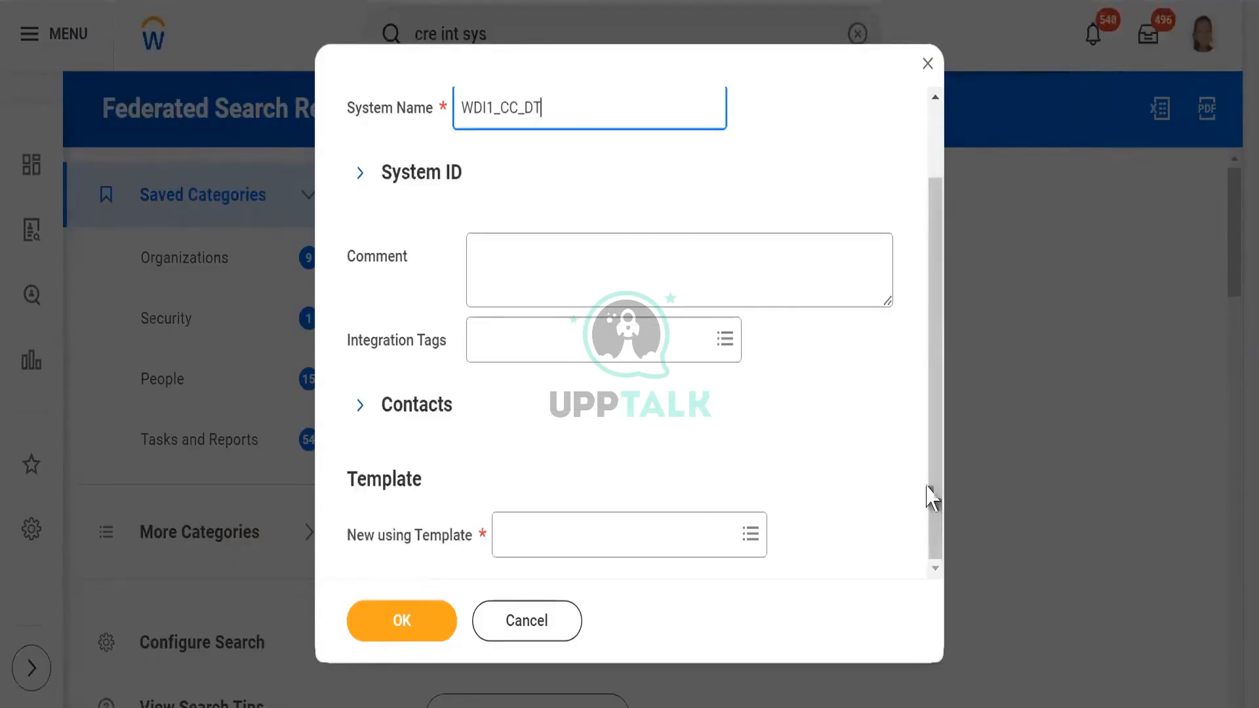
pyautogui.click(548, 544)
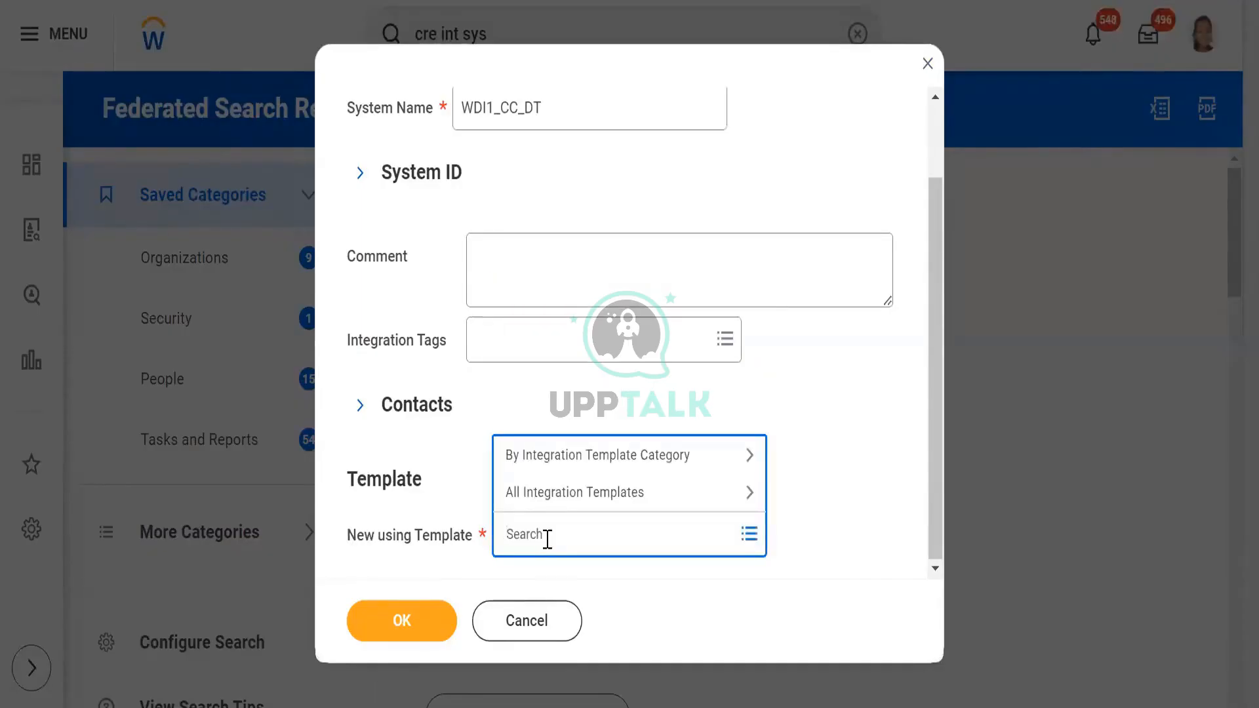
pyautogui.write('Document')
pyautogui.press('Return')
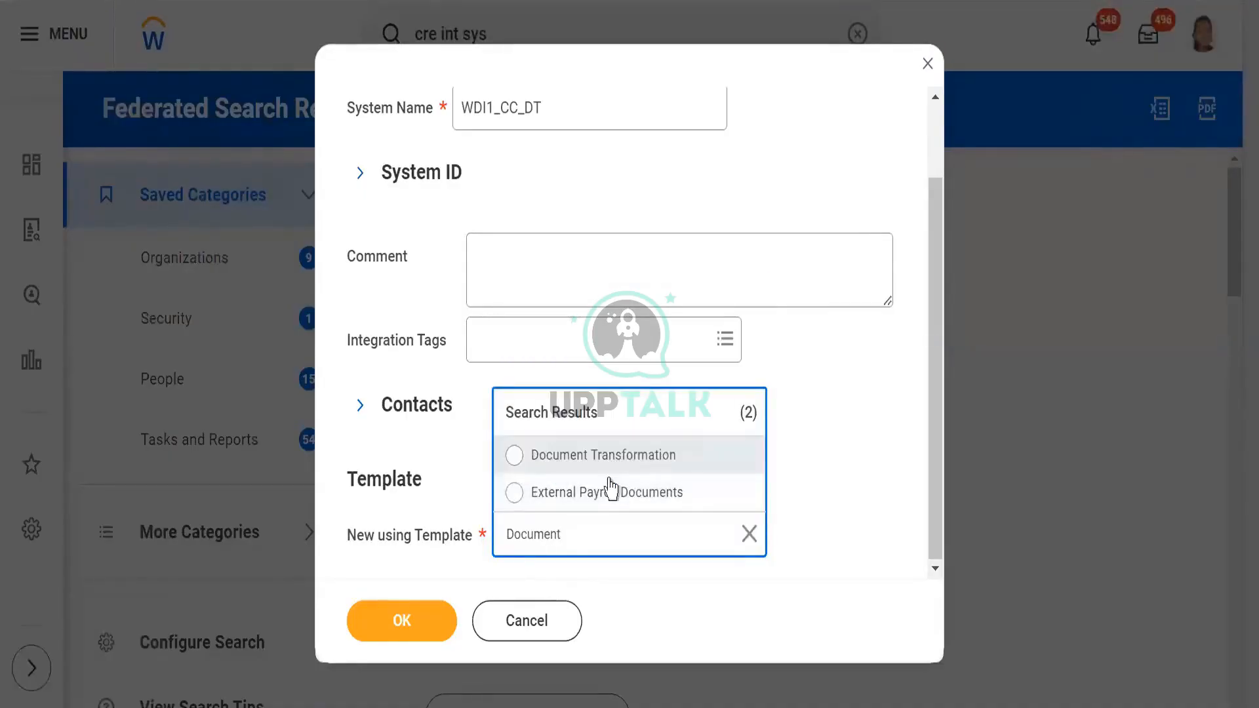
pyautogui.click(515, 456)
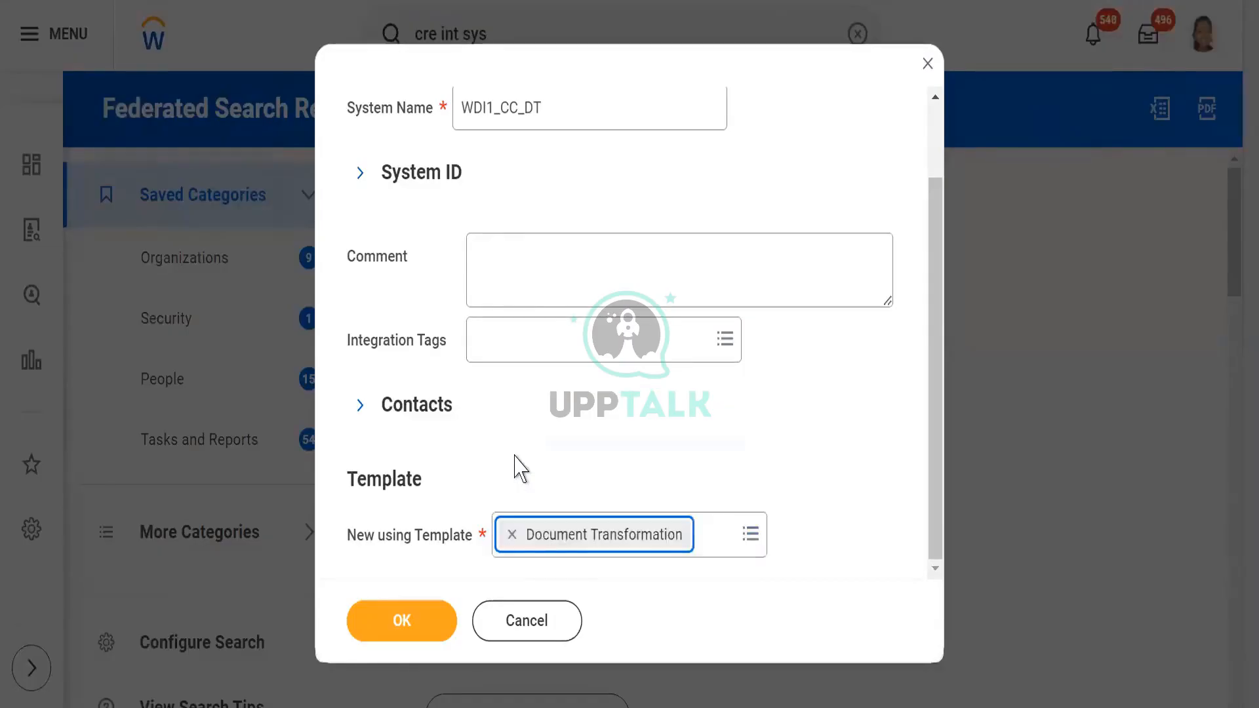
pyautogui.click(638, 407)
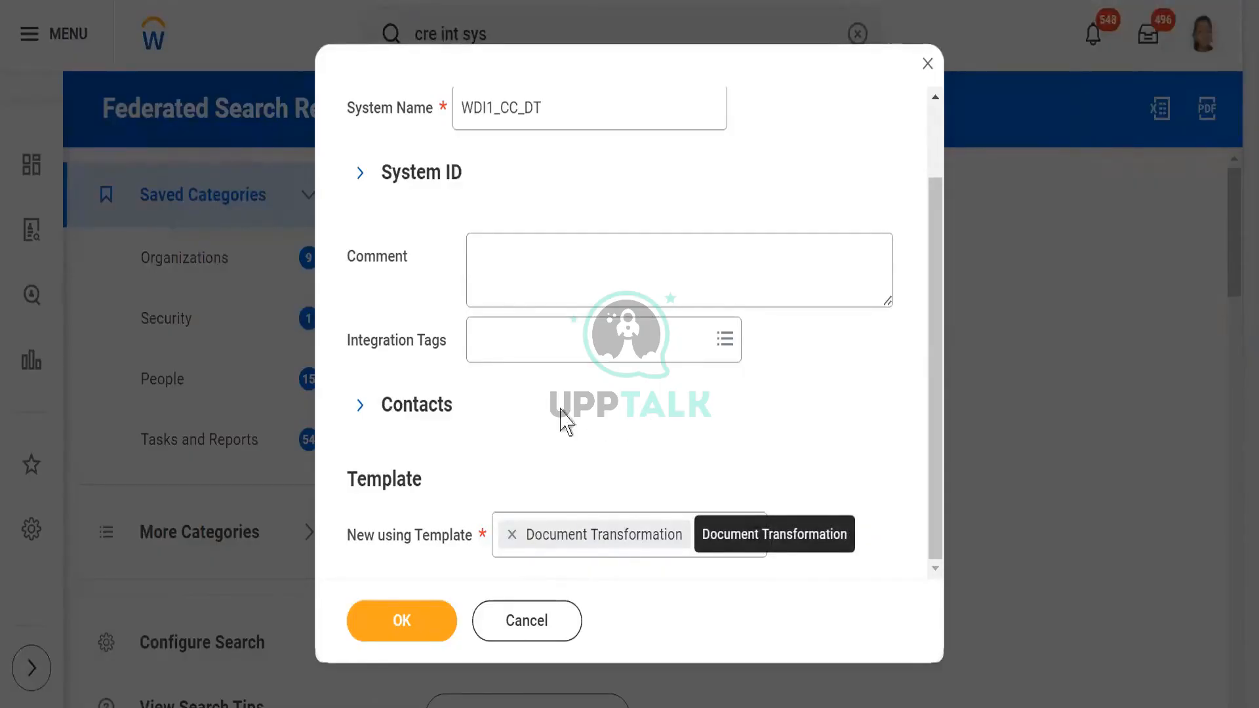
pyautogui.click(404, 627)
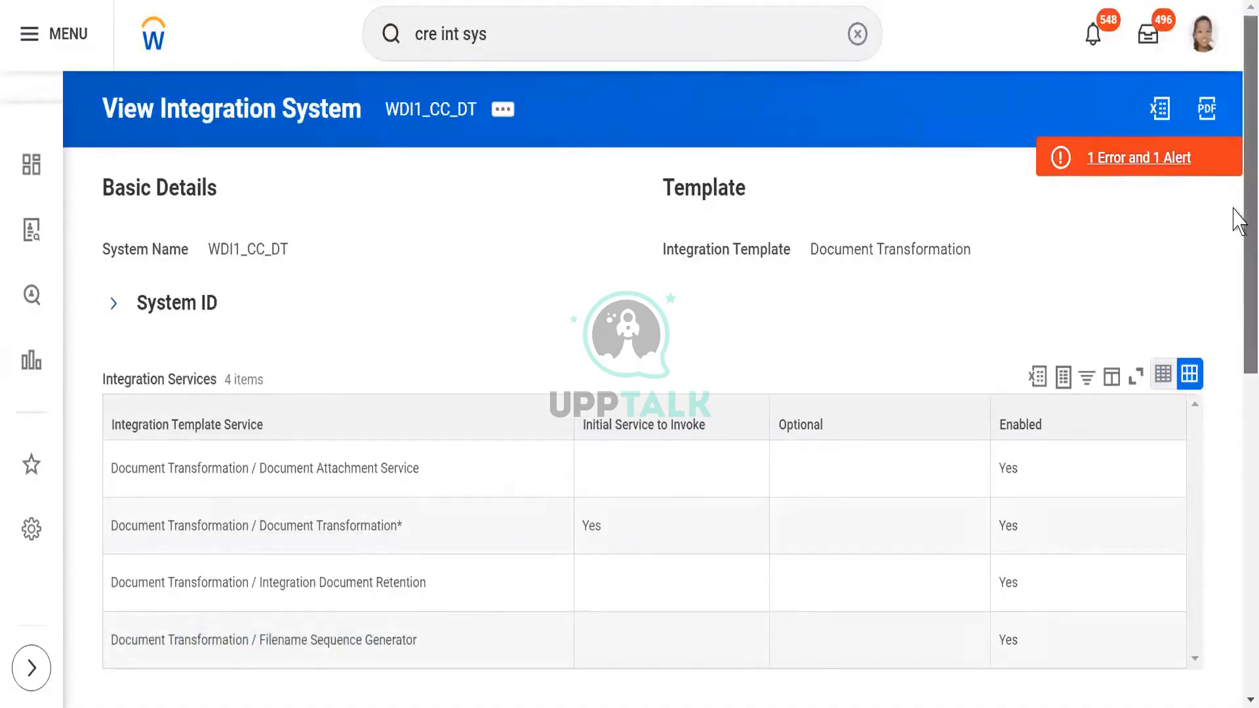
# - Examine the integration services of WDI1_CC_DT, including document attachment, transformation, document retention and filename sequence generation
pyautogui.moveTo(1234, 208); pyautogui.dragTo(1237, 310)
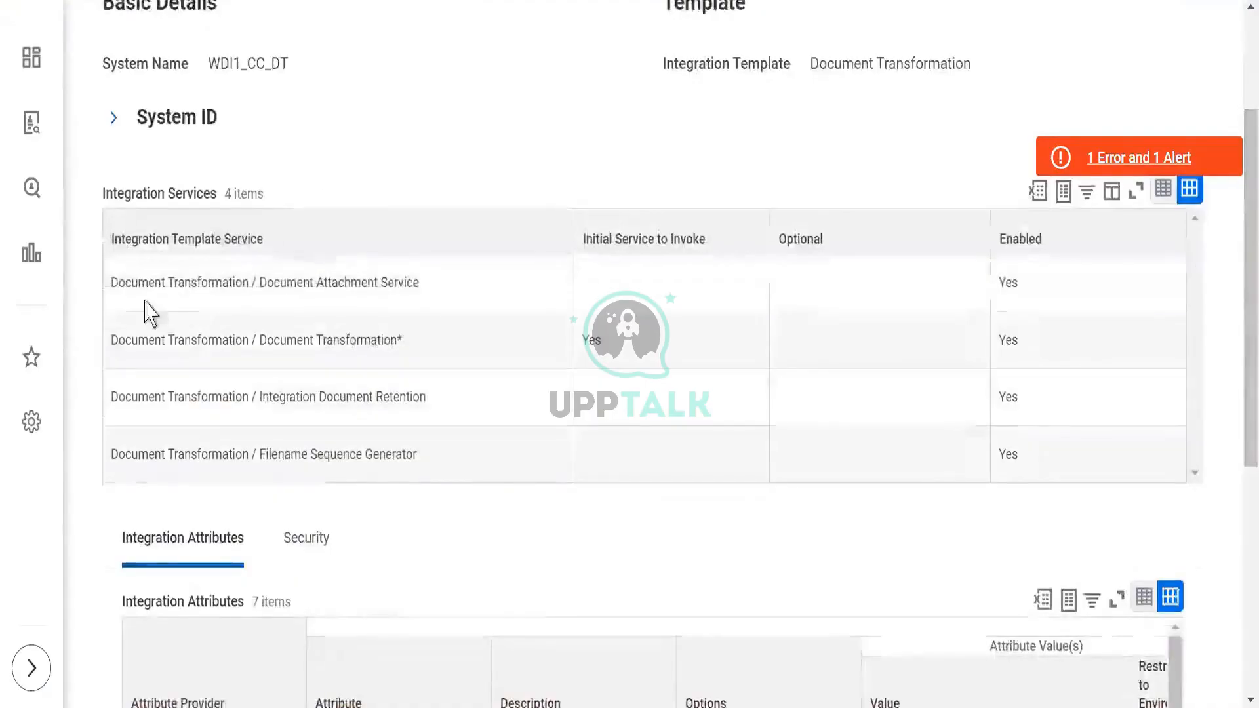
pyautogui.moveTo(112, 282); pyautogui.dragTo(420, 318)
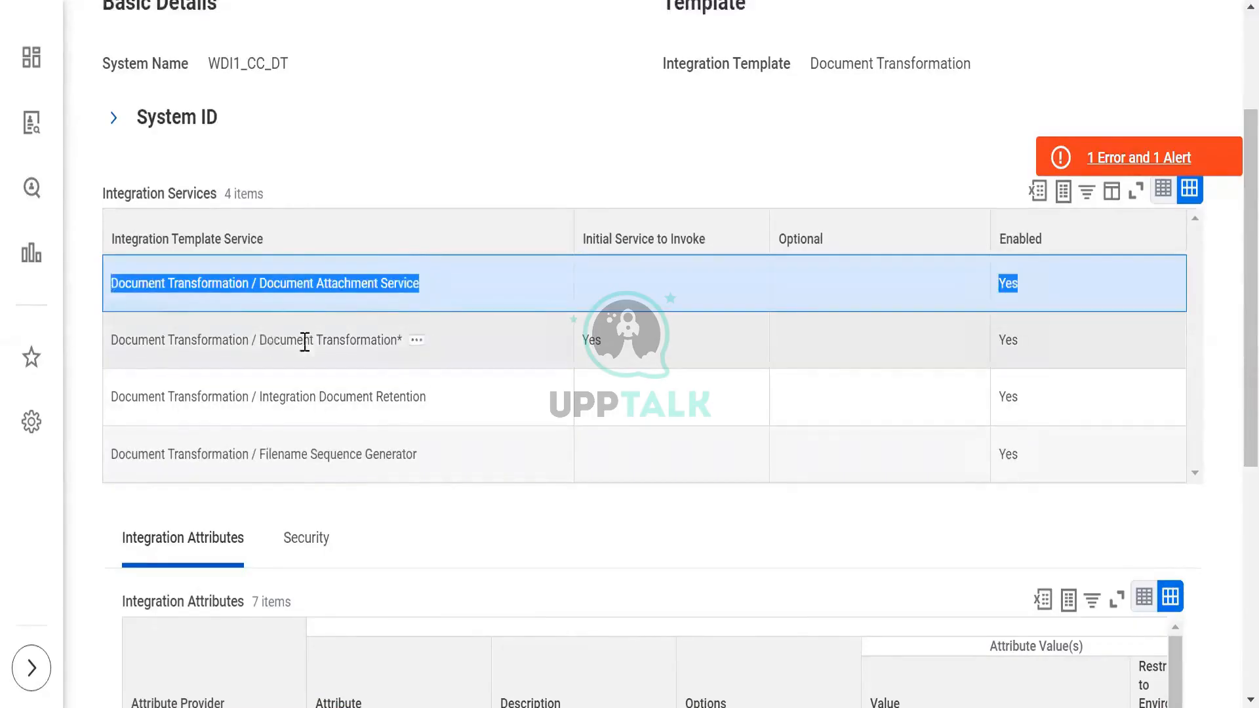
pyautogui.moveTo(267, 339); pyautogui.dragTo(366, 357)
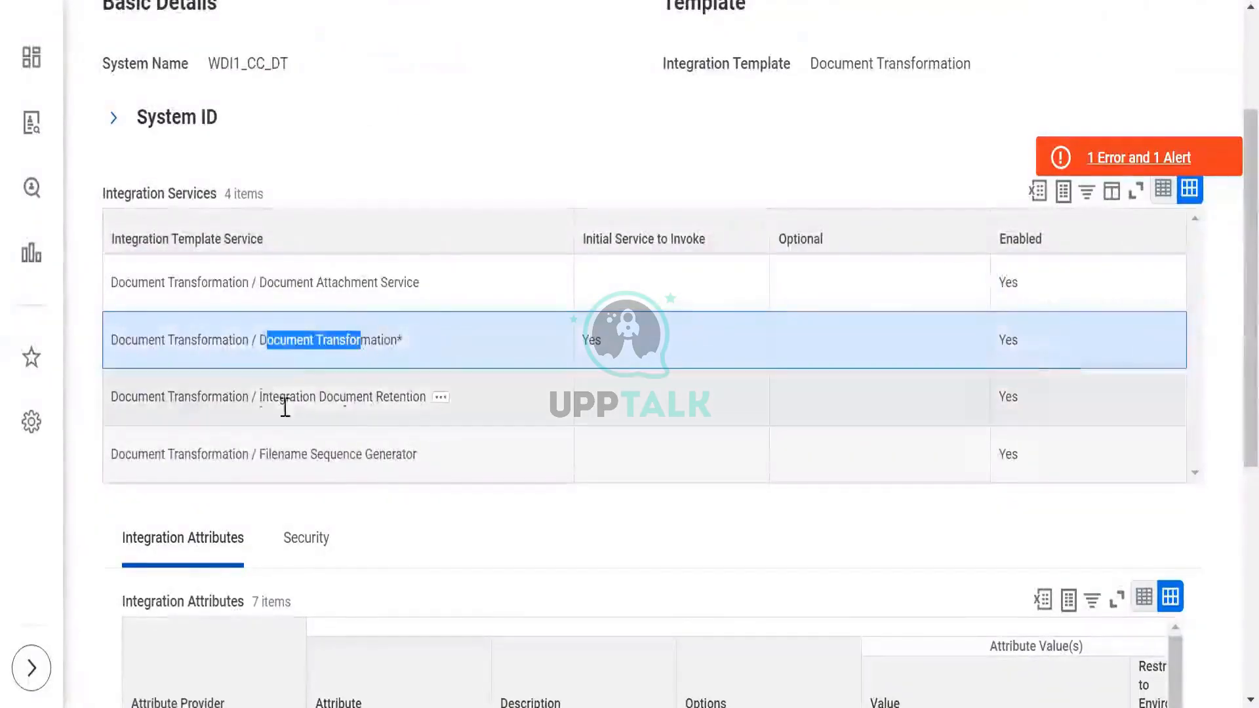
pyautogui.moveTo(262, 396); pyautogui.dragTo(414, 404)
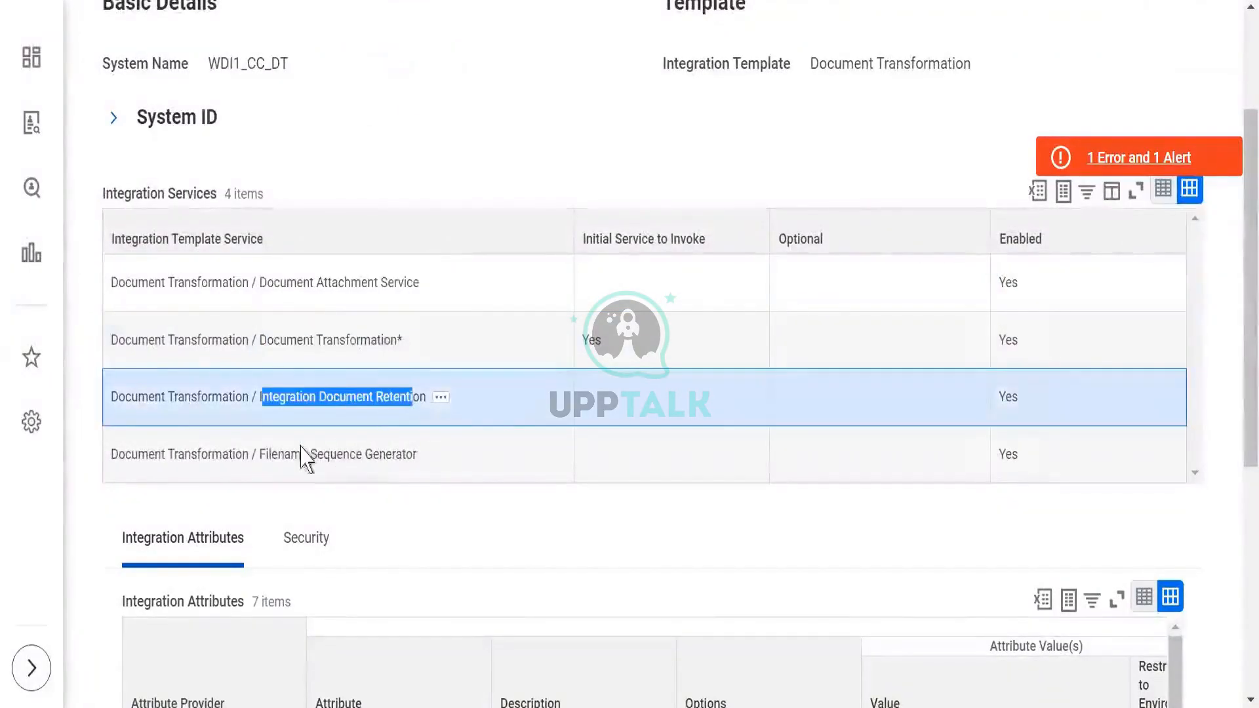
pyautogui.moveTo(271, 454); pyautogui.dragTo(395, 451)
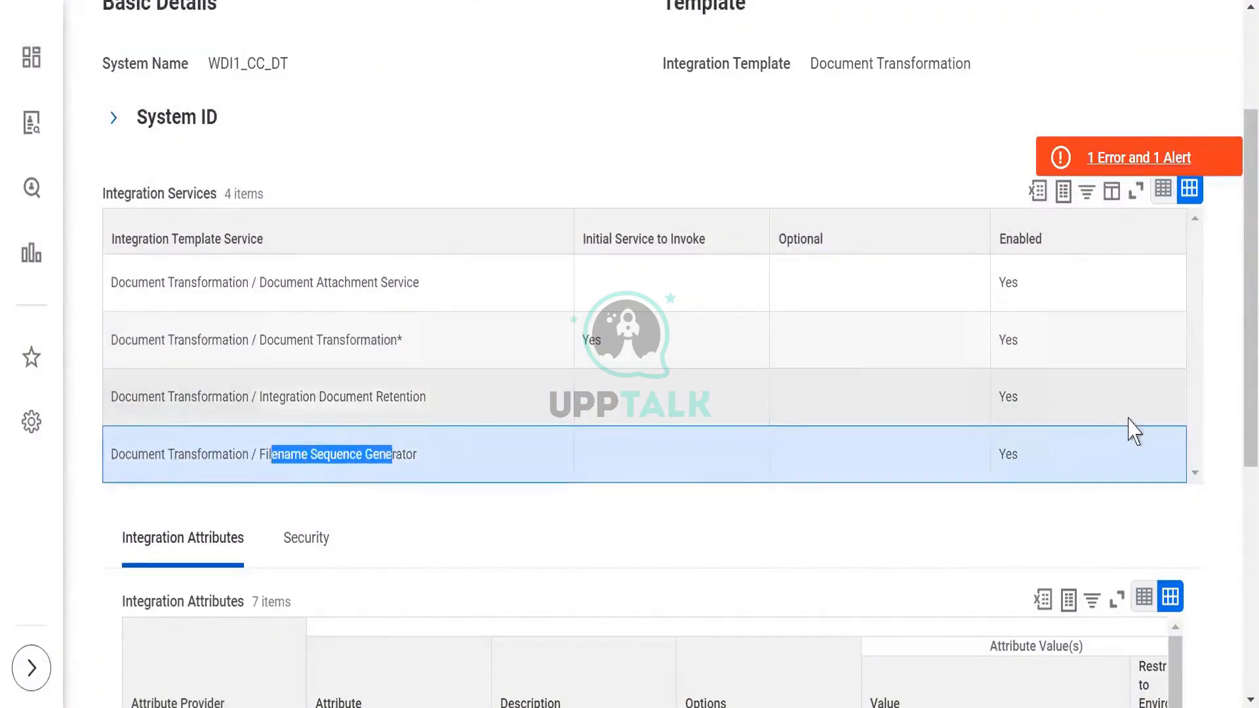
pyautogui.click(1234, 415)
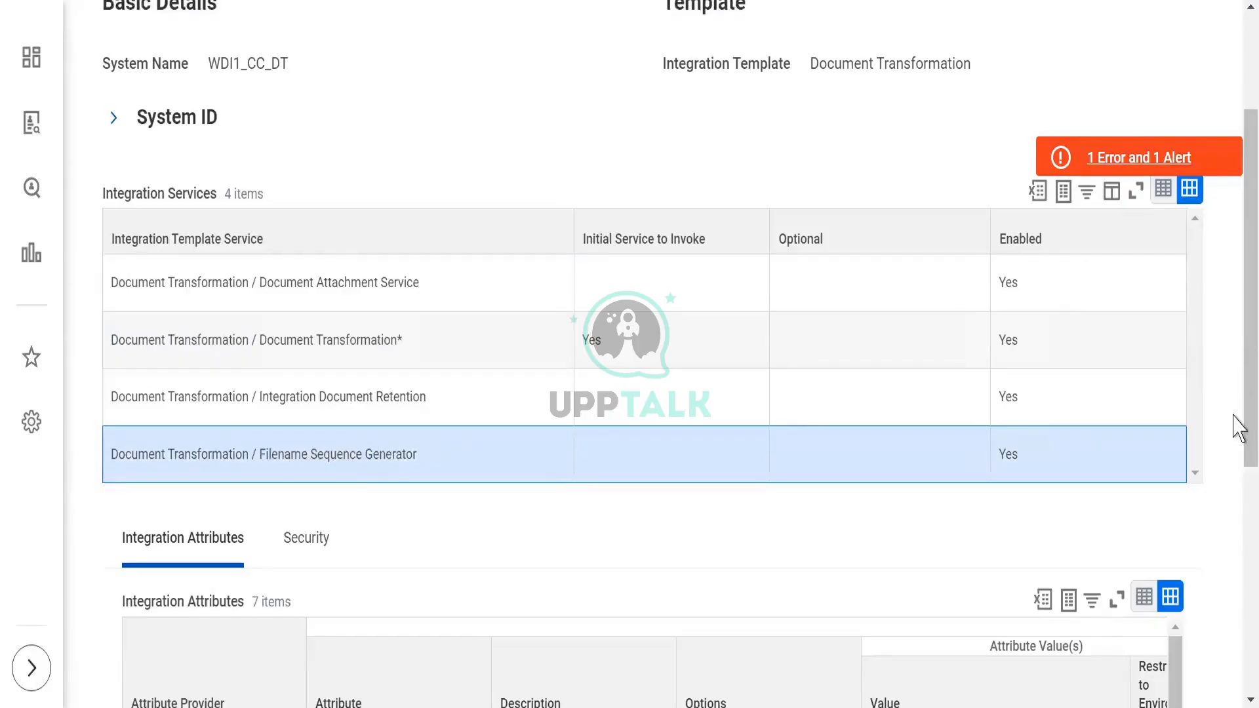
pyautogui.scroll(2, 1240, 348)
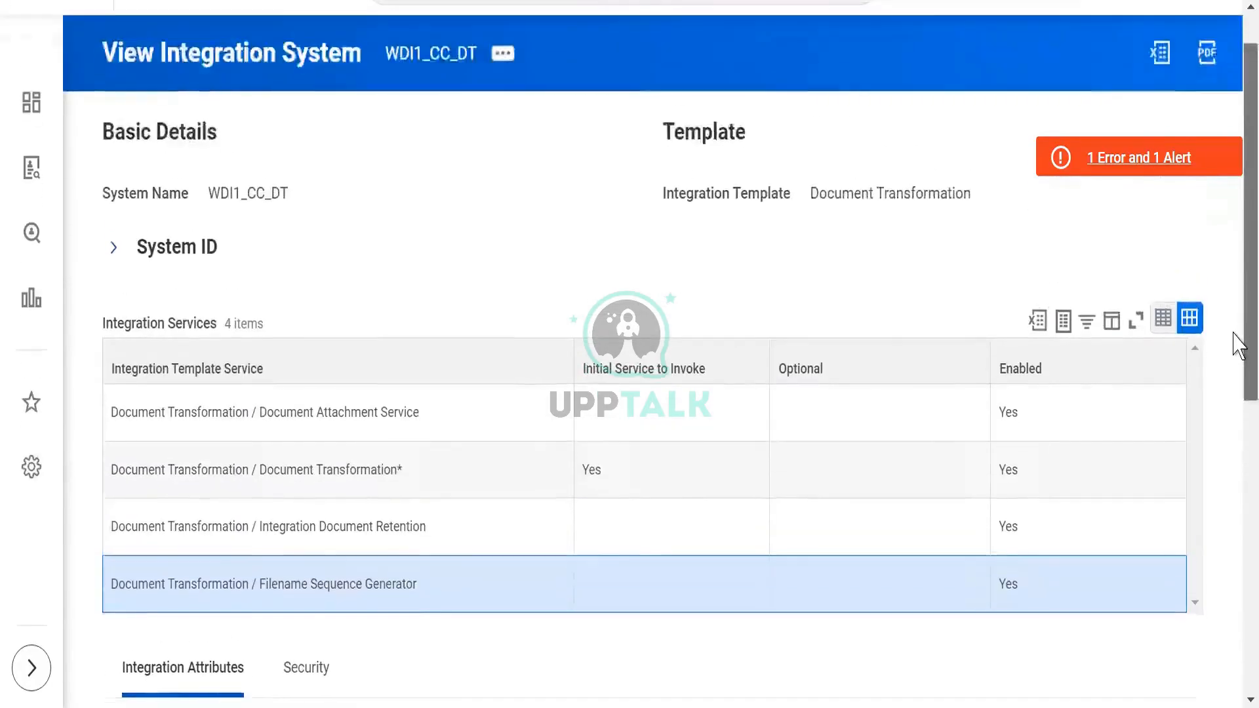
pyautogui.tripleClick(318, 418)
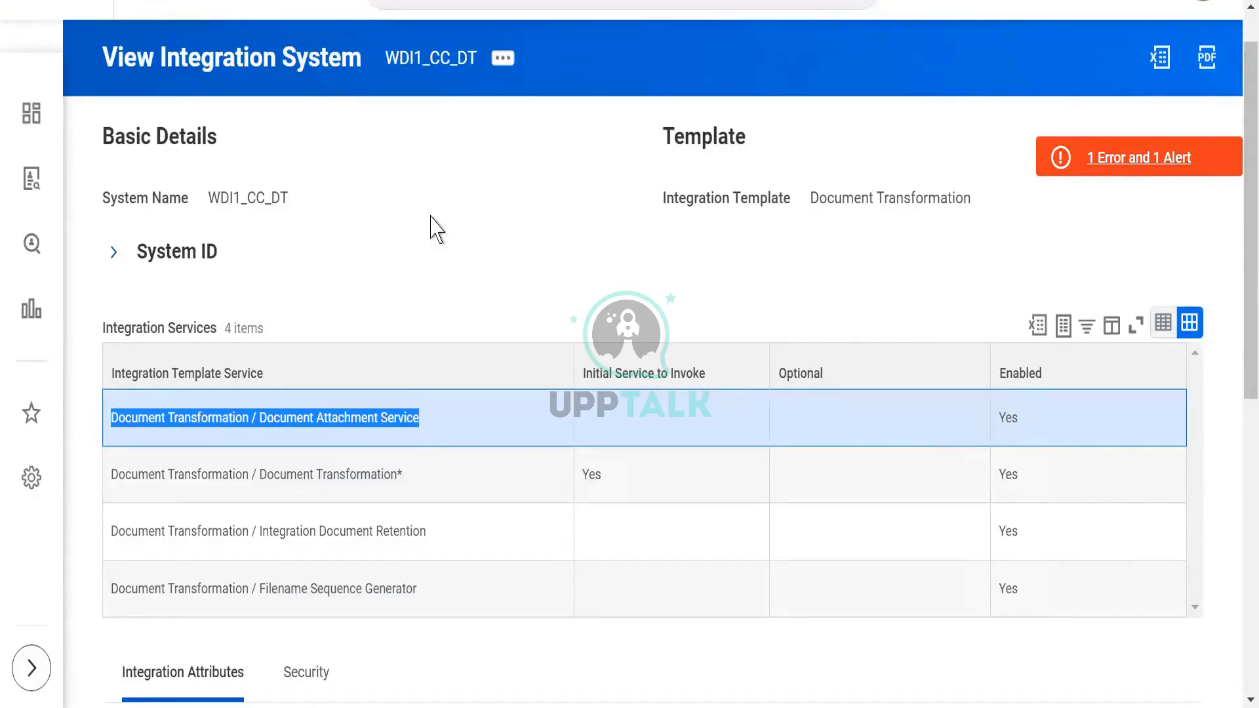
pyautogui.click(374, 246)
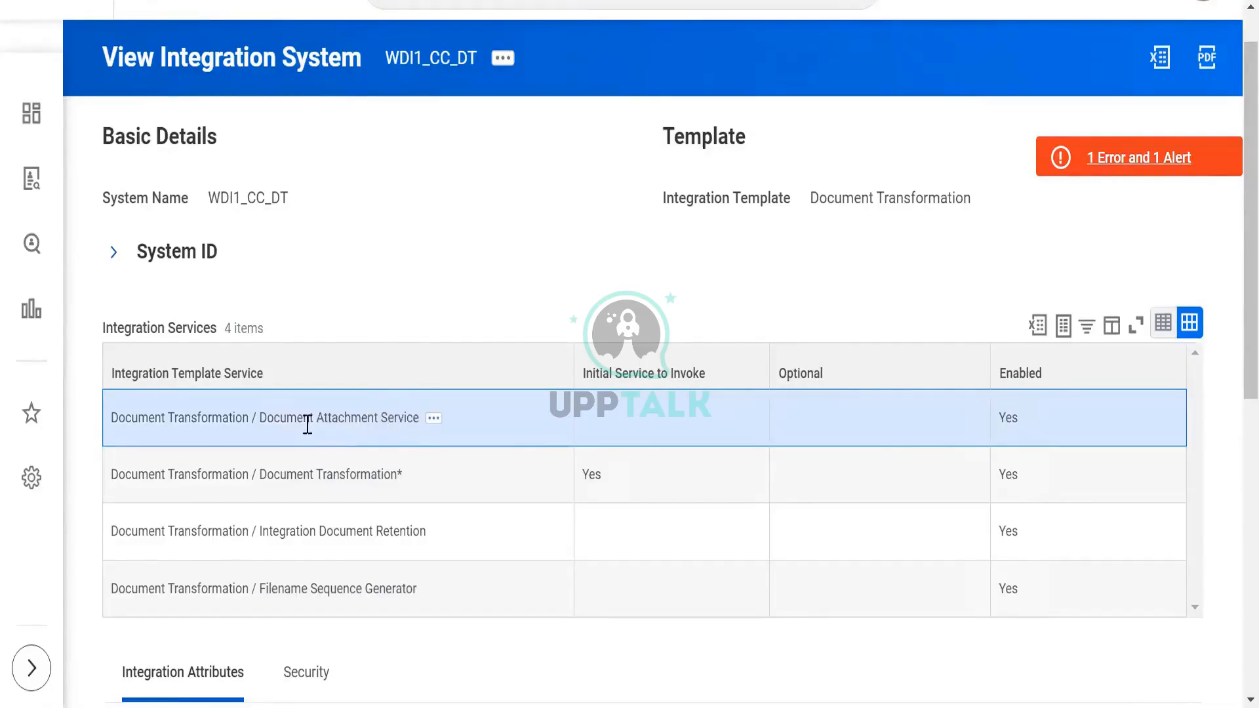
# - Switch to the XSLT document in Word and examine the stylesheet namespace declarations and the xsl:output method
pyautogui.moveTo(297, 418); pyautogui.dragTo(402, 418)
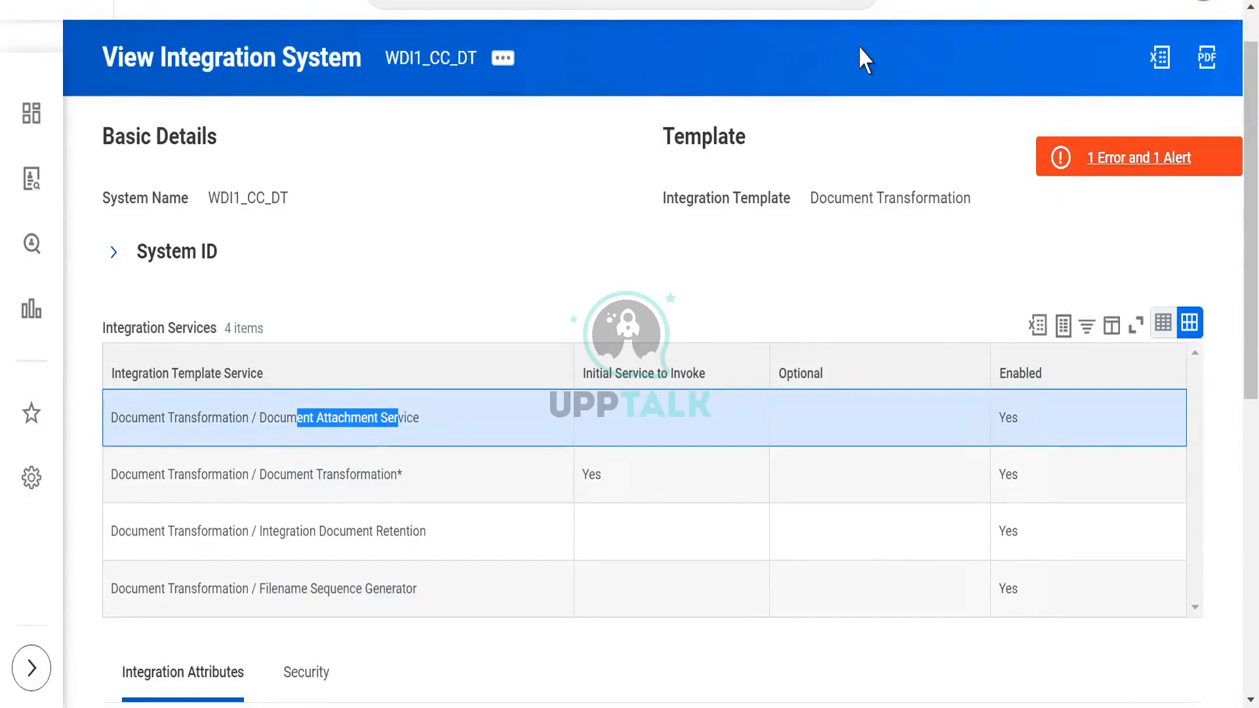
pyautogui.hotkey('alt', 'Tab')
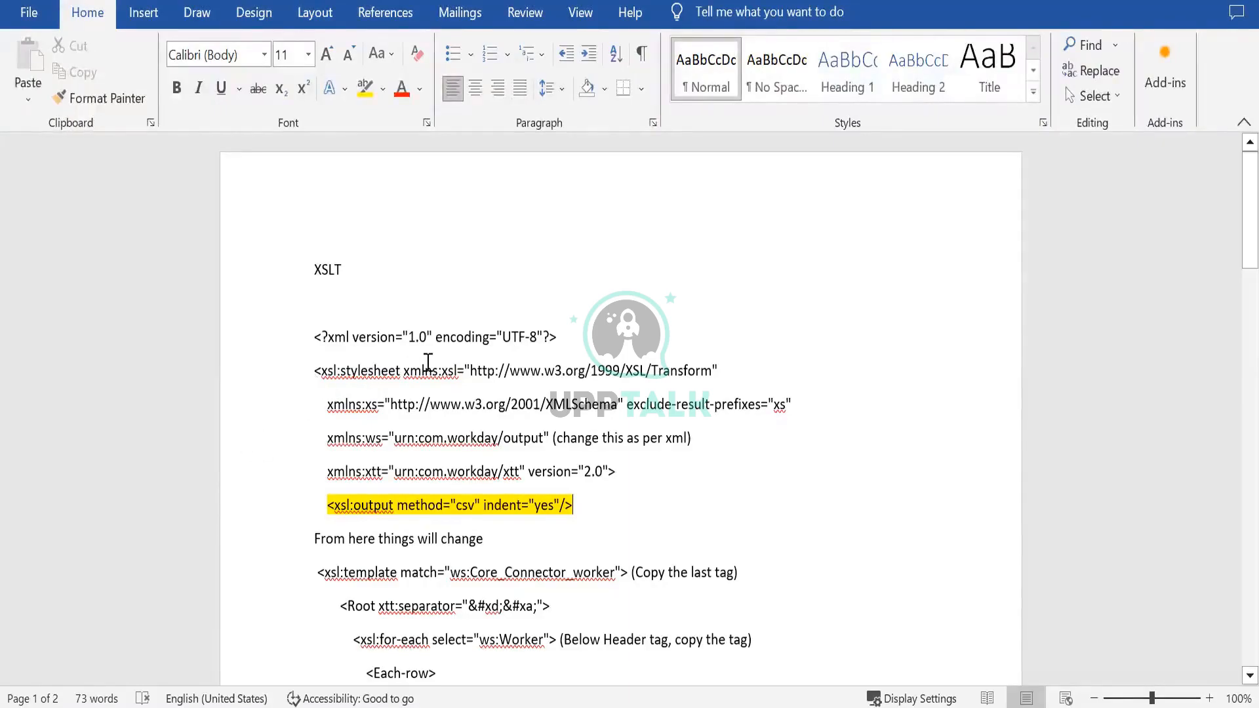
pyautogui.tripleClick(462, 379)
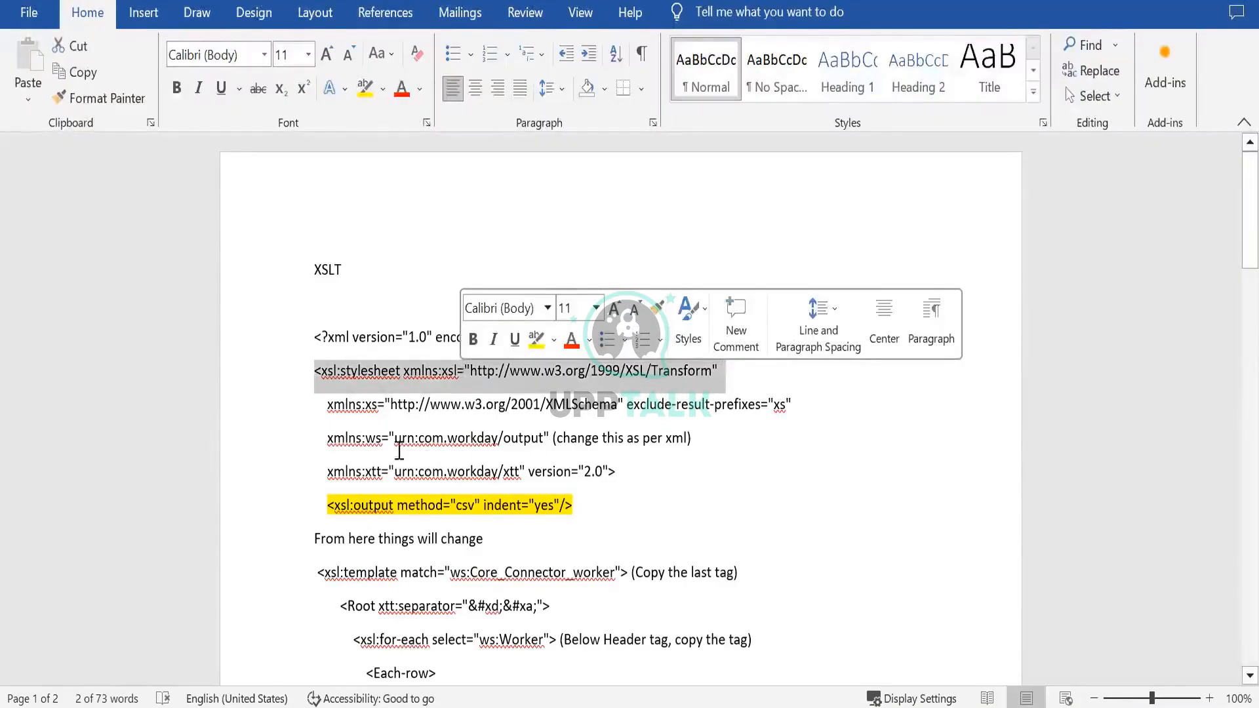
pyautogui.tripleClick(326, 405)
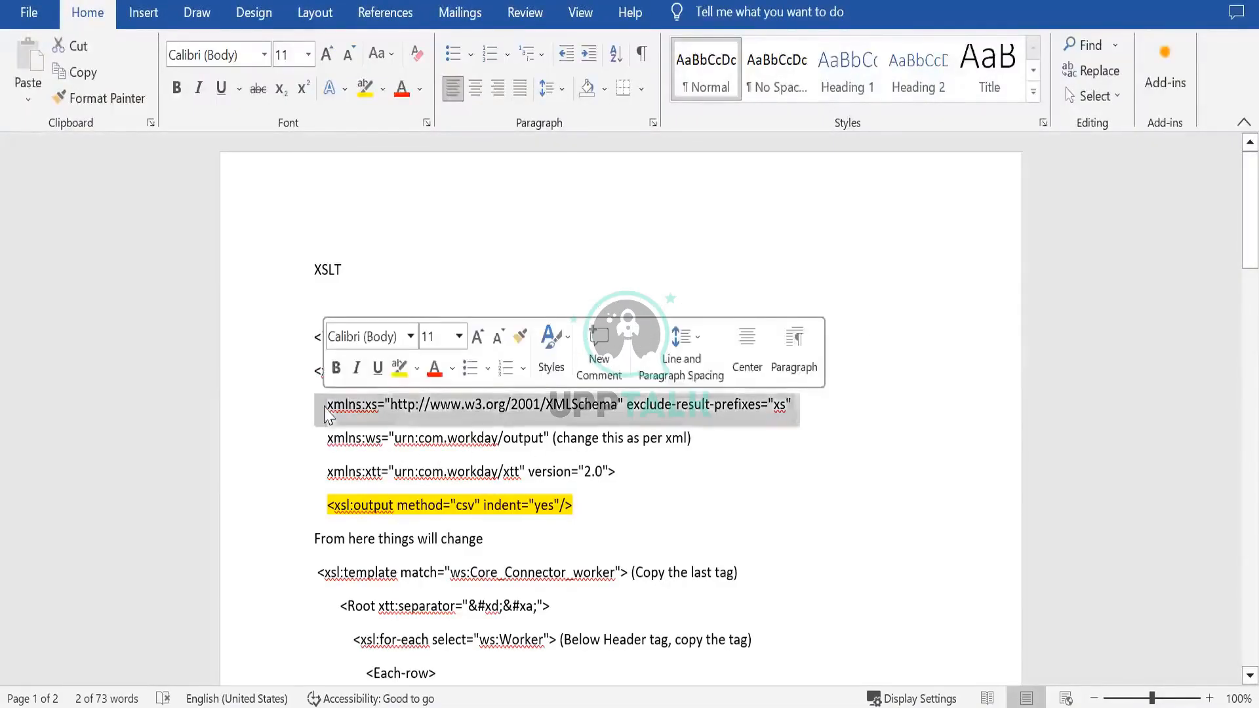
pyautogui.click(280, 520)
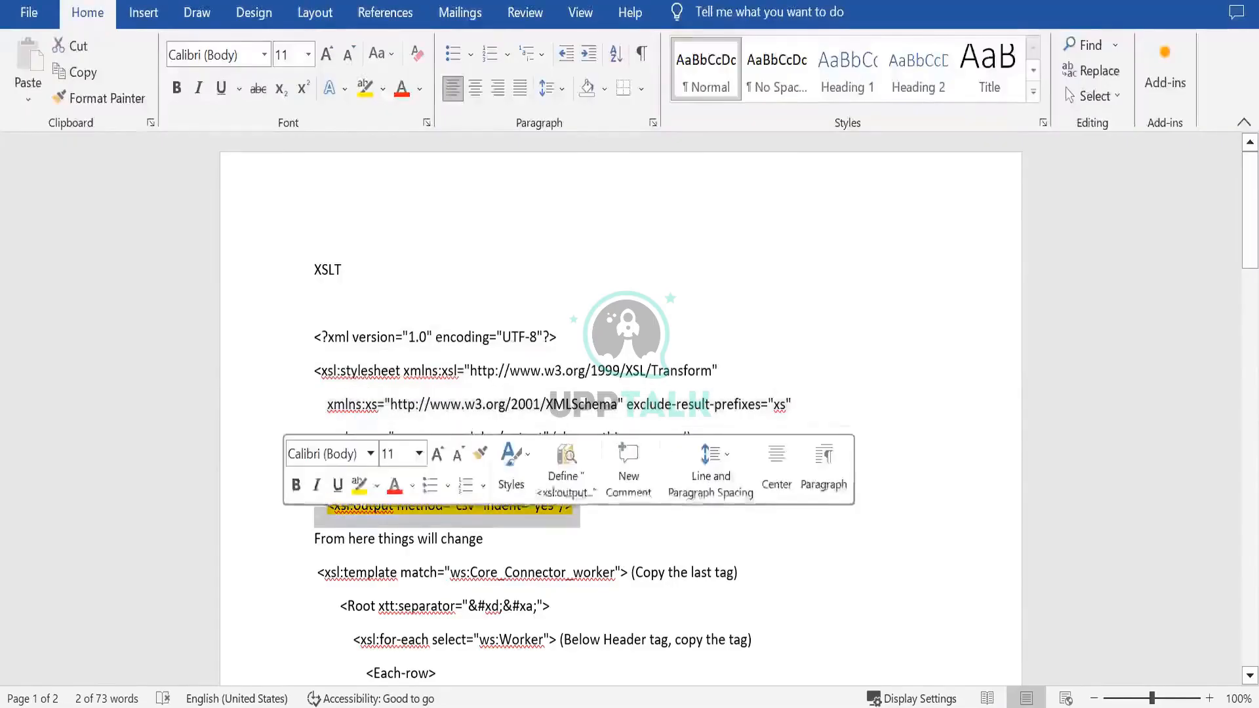
pyautogui.click(321, 515)
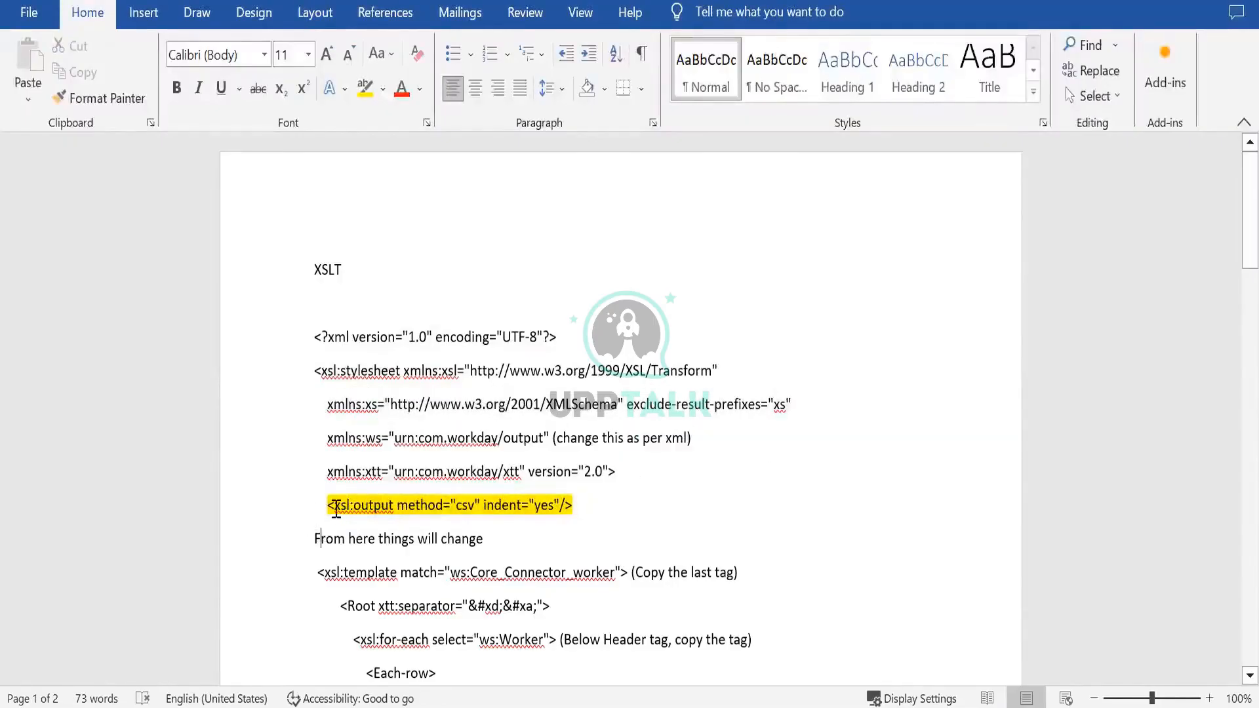
pyautogui.moveTo(334, 504); pyautogui.dragTo(451, 503)
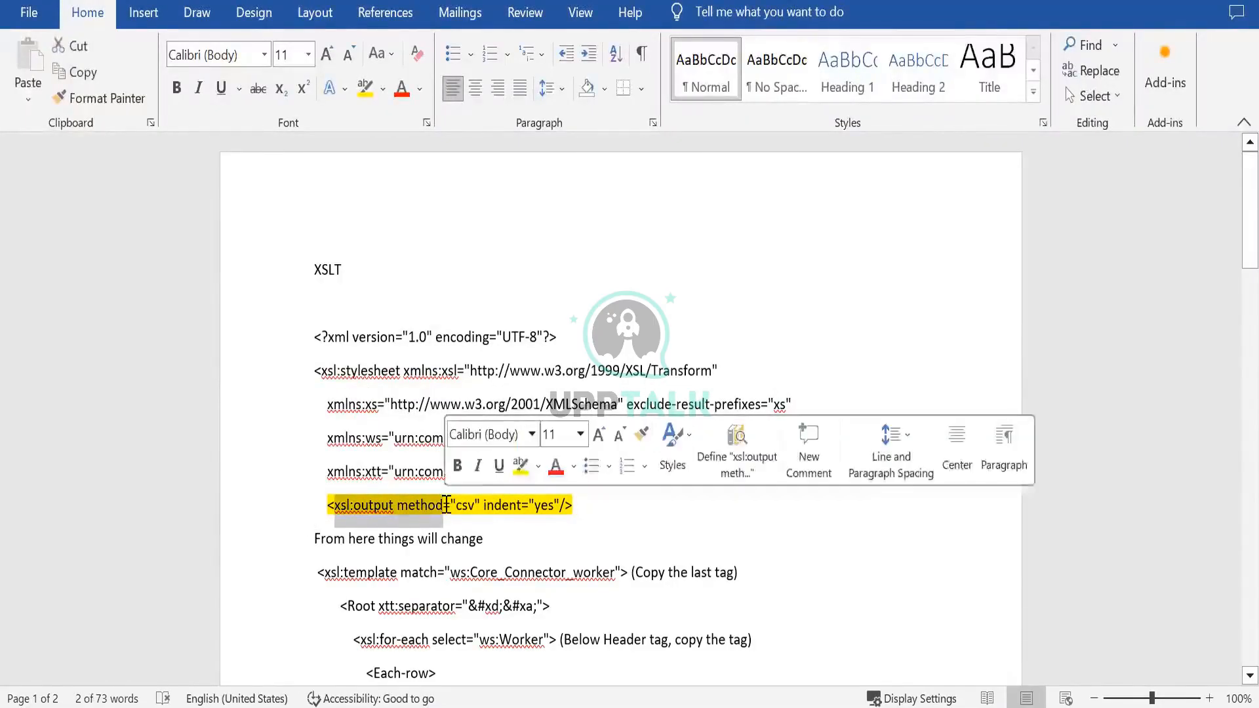
pyautogui.doubleClick(464, 507)
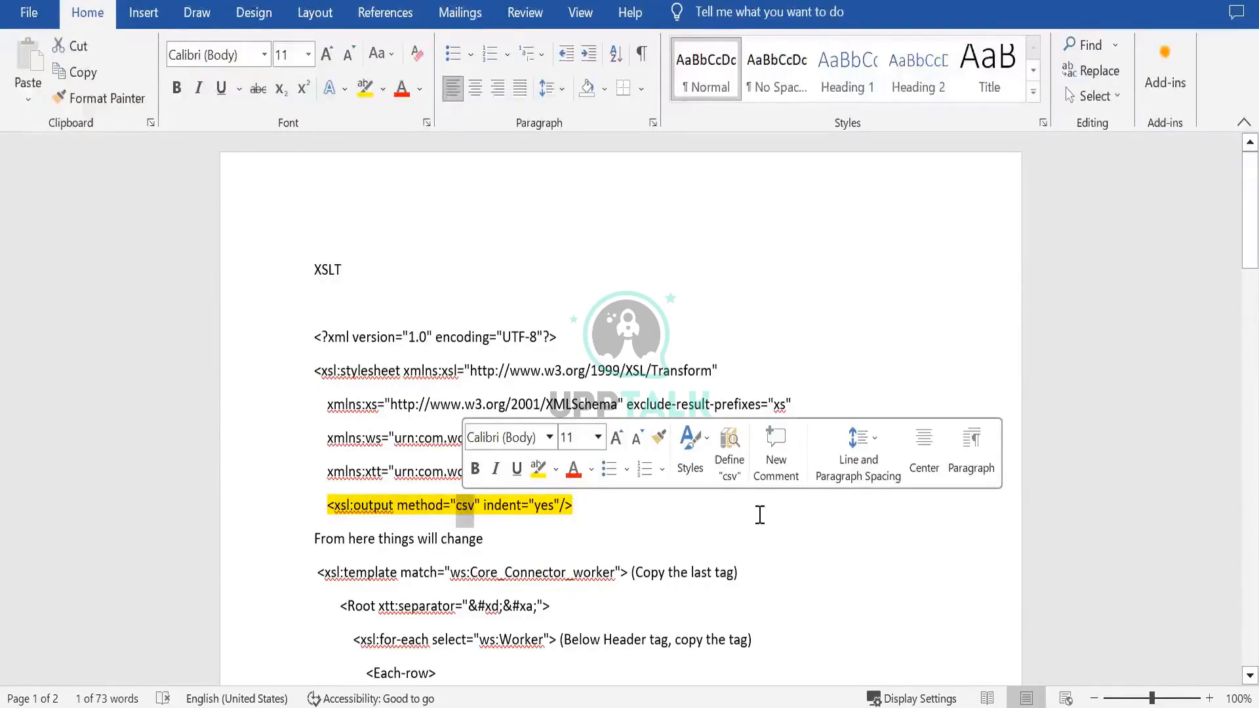
# - Examine the xsl:template match, the for-each loop over ws:Worker, and the First_Name and Last_Name elements of the XSLT
pyautogui.moveTo(1250, 238); pyautogui.dragTo(1232, 274)
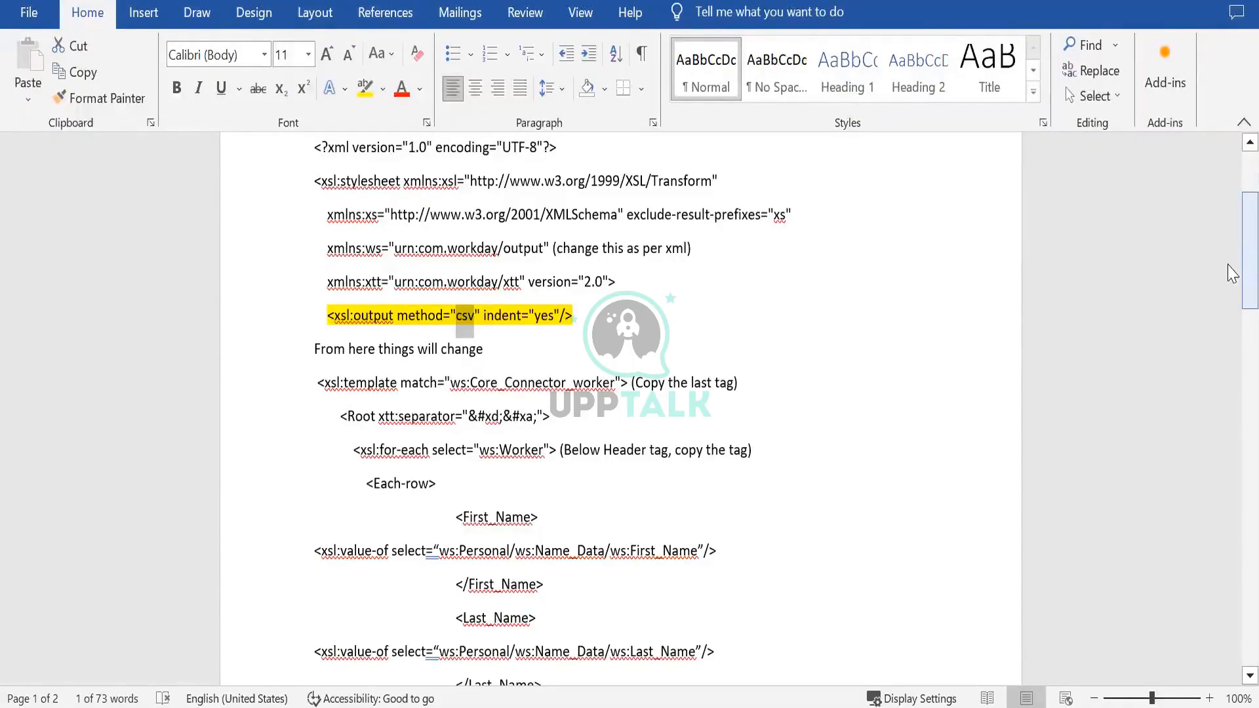
pyautogui.press('Down')
pyautogui.press('Down')
pyautogui.press('Down')
pyautogui.press('Down')
pyautogui.press('Down')
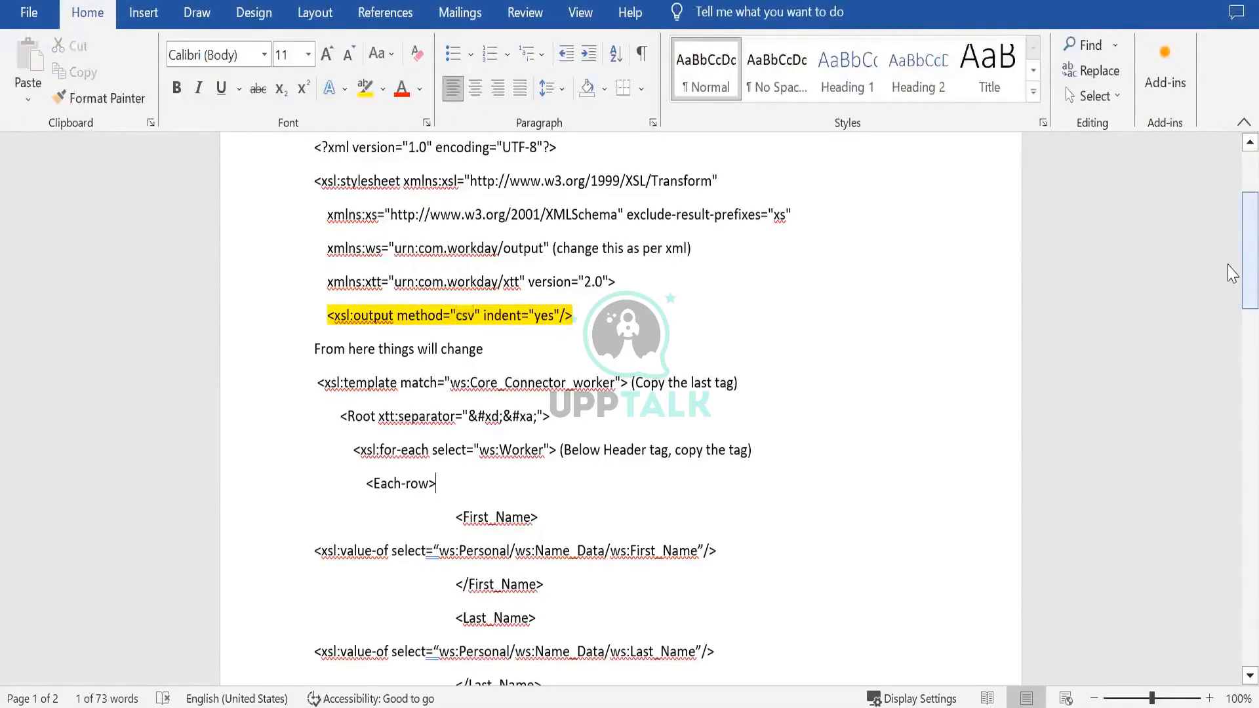
pyautogui.scroll(-3, 1231, 274)
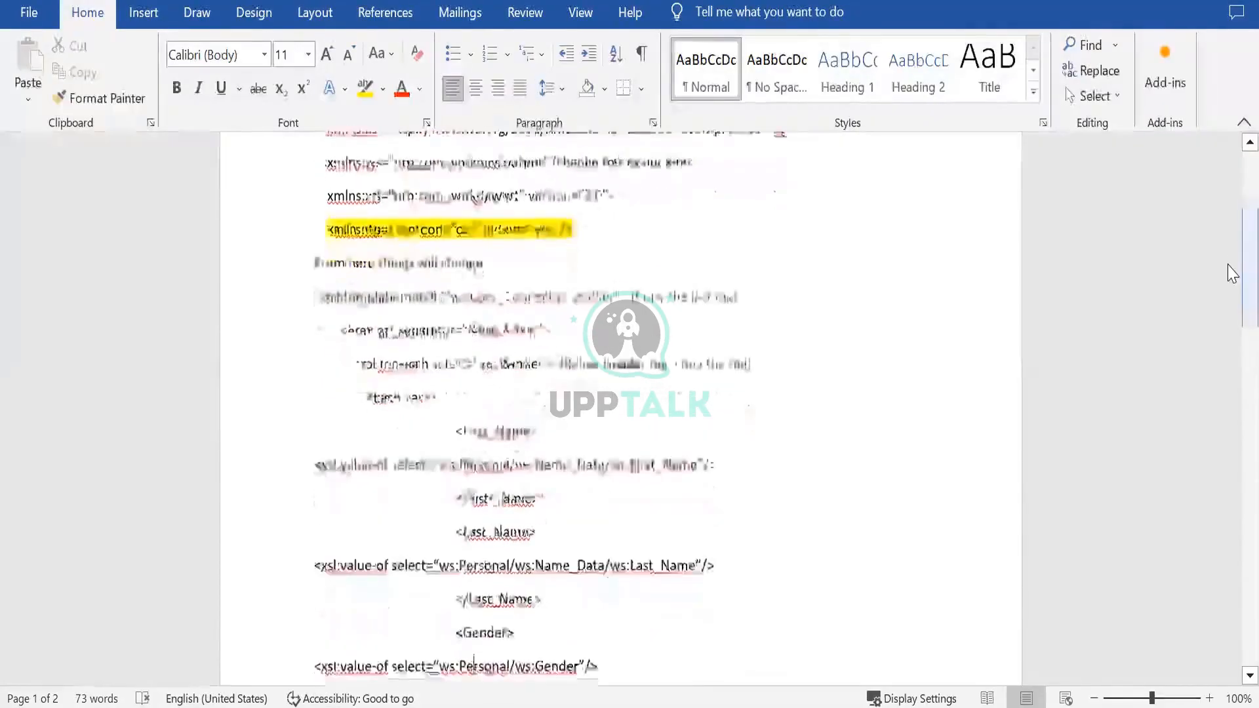
pyautogui.scroll(-1, 1231, 274)
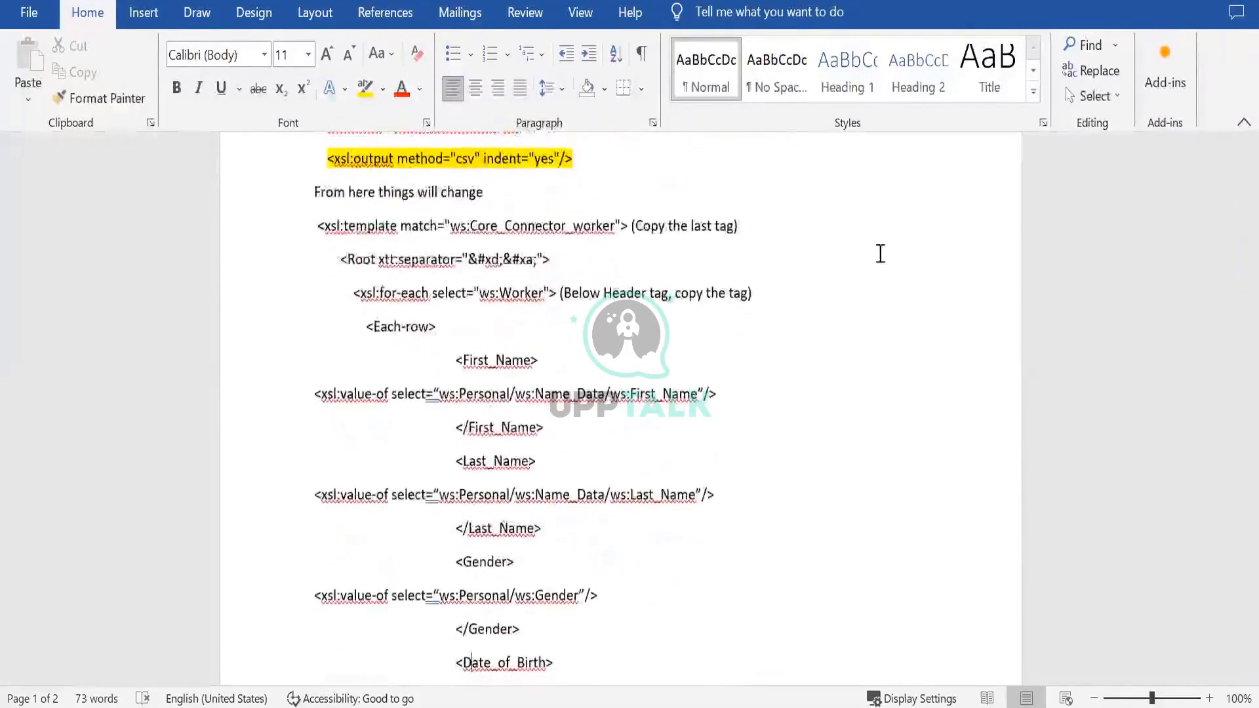
pyautogui.tripleClick(531, 225)
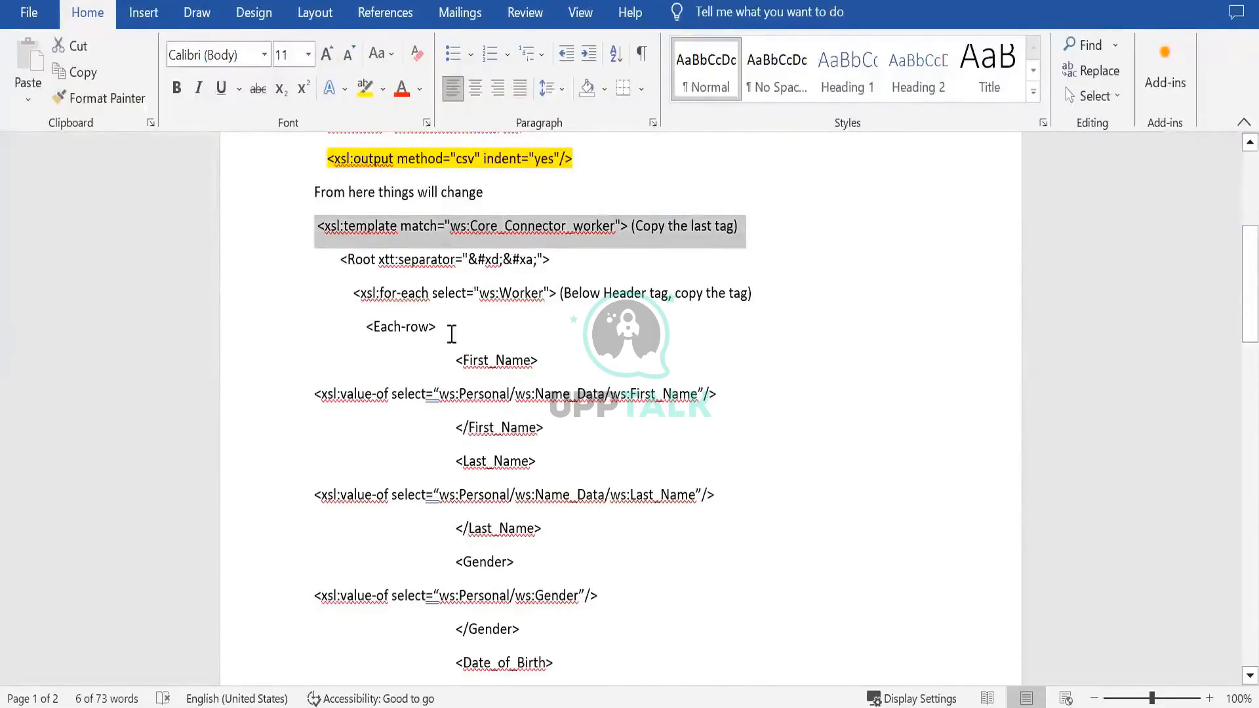
pyautogui.moveTo(381, 295); pyautogui.dragTo(425, 308)
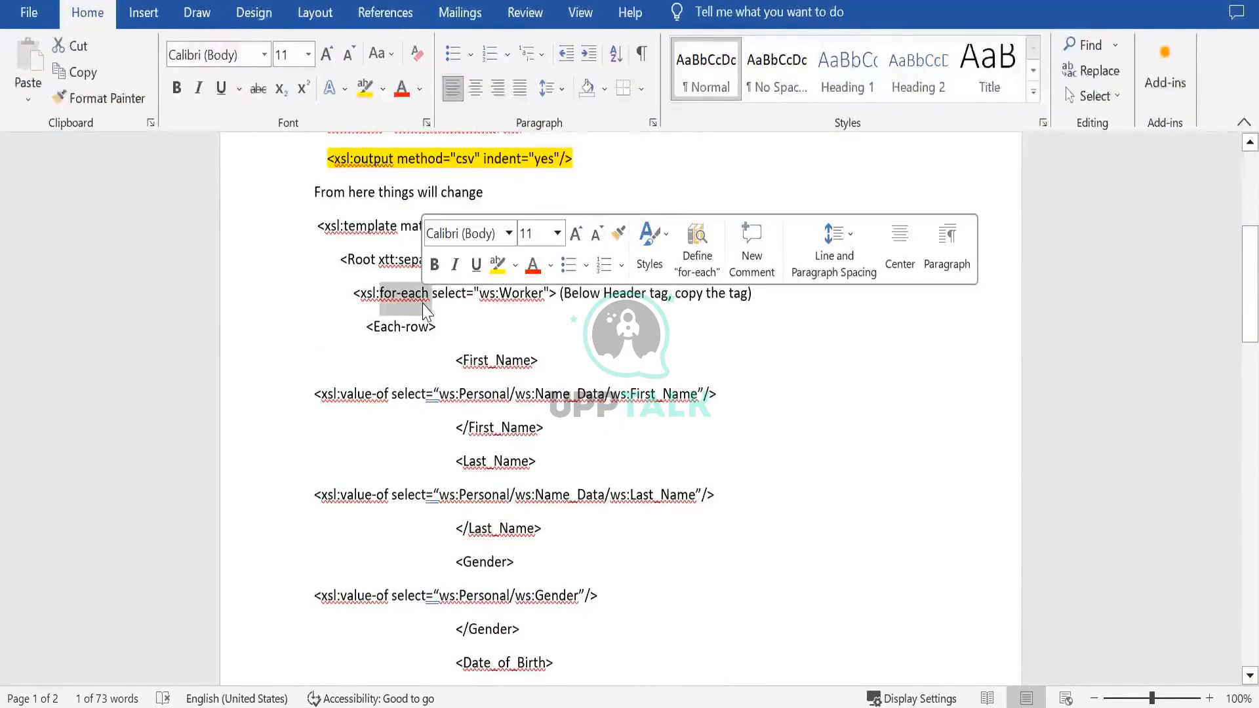
pyautogui.click(591, 327)
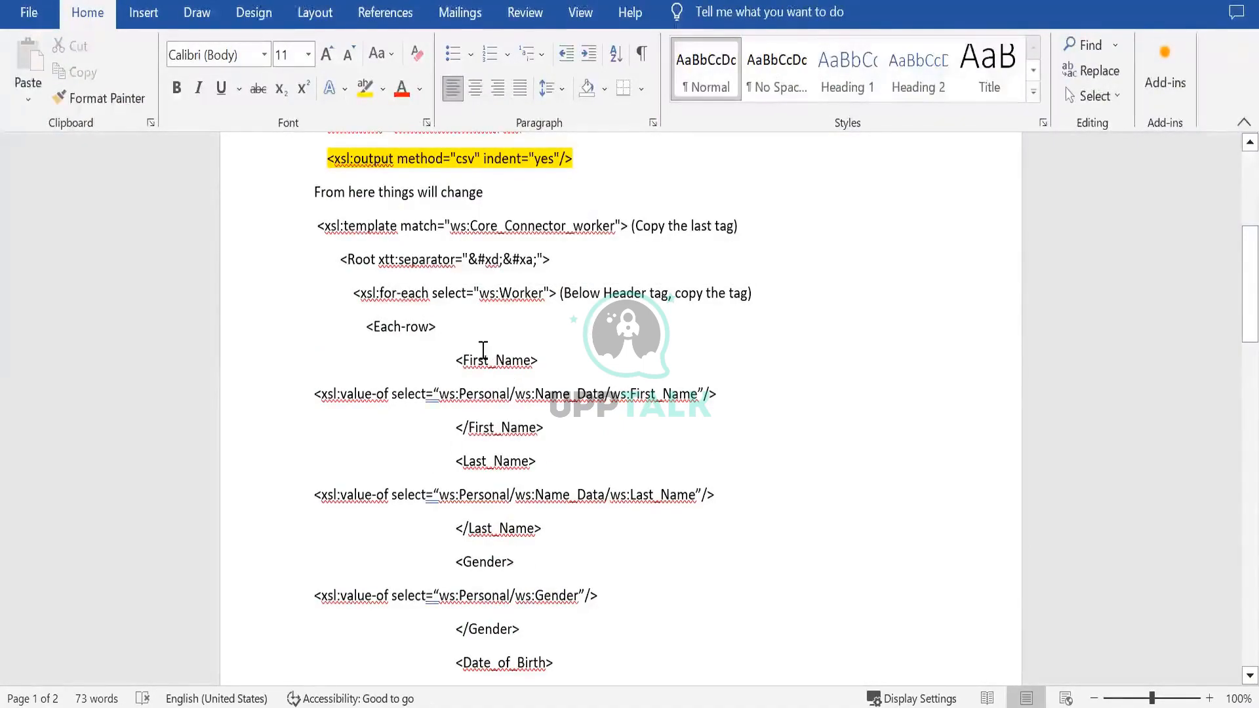
pyautogui.moveTo(463, 362); pyautogui.dragTo(488, 362)
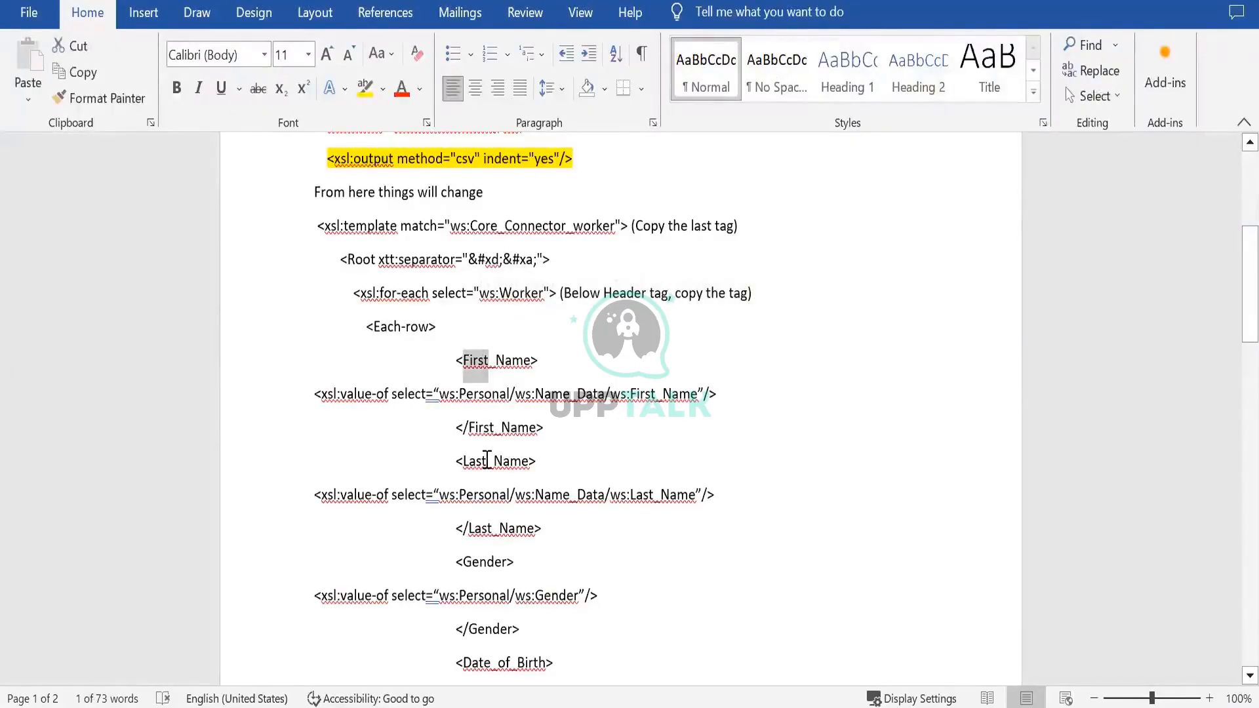
pyautogui.doubleClick(487, 461)
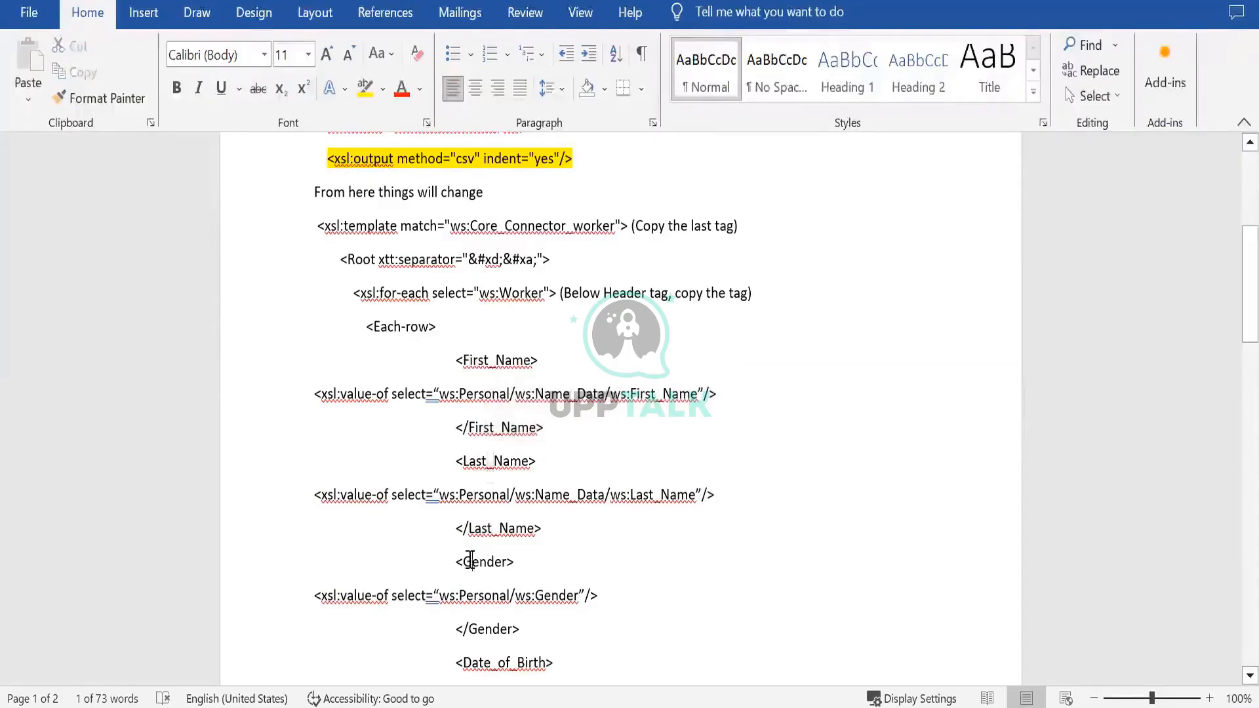
# - Examine the gender, date of birth, job profile and compensation grade elements, down to the closing stylesheet tag
pyautogui.doubleClick(470, 560)
pyautogui.press('Down')
pyautogui.press('Down')
pyautogui.press('Down')
pyautogui.press('Down')
pyautogui.press('Down')
pyautogui.press('Down')
pyautogui.press('Down')
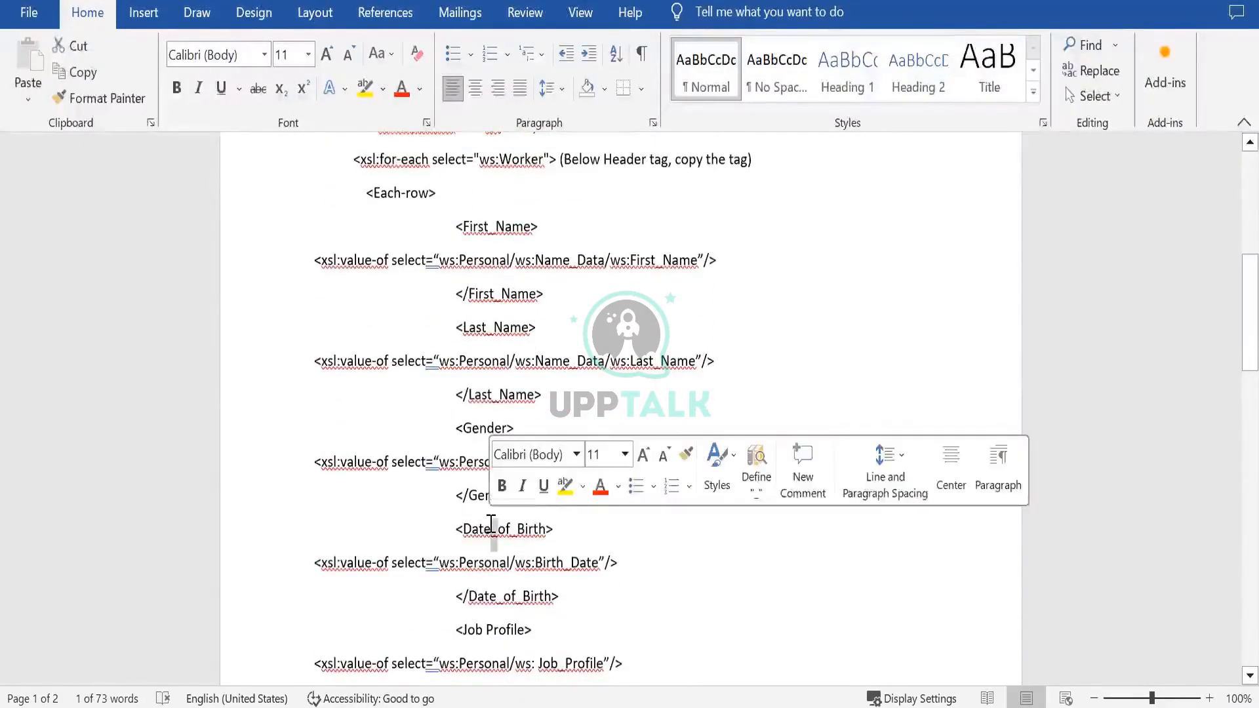
pyautogui.press('Down')
pyautogui.press('Down')
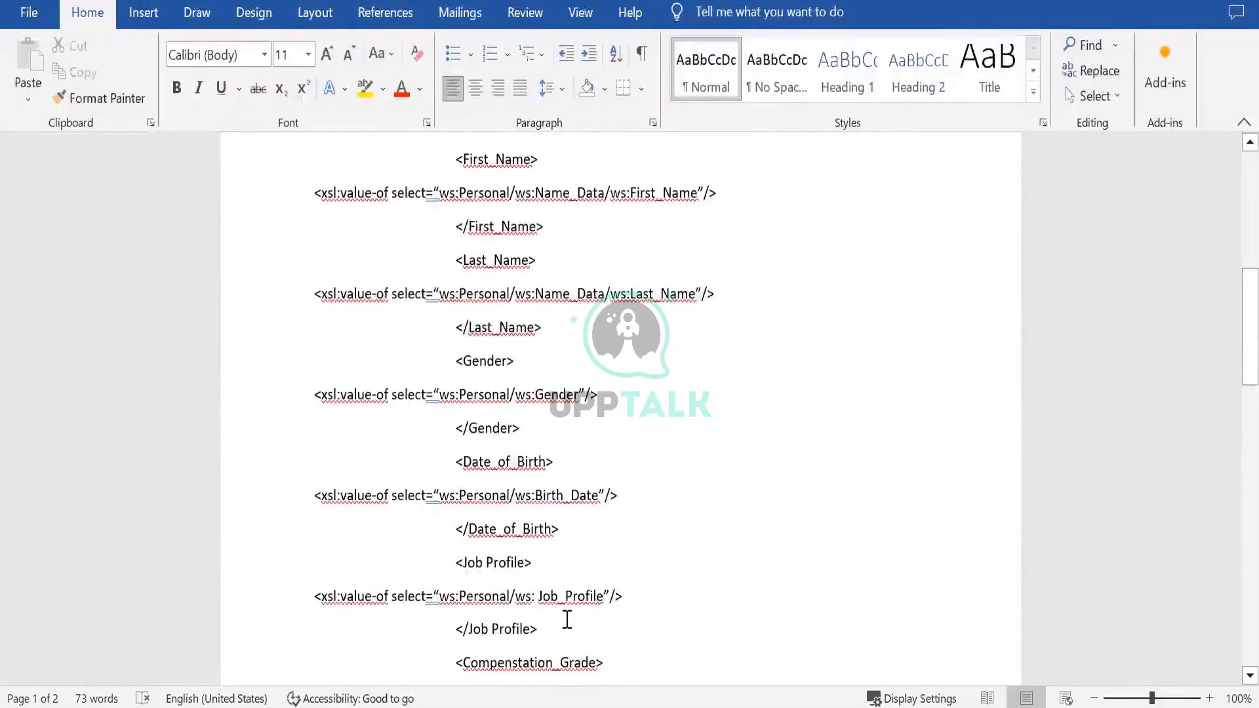
pyautogui.doubleClick(562, 598)
pyautogui.press('Down')
pyautogui.press('Down')
pyautogui.press('Down')
pyautogui.press('Down')
pyautogui.press('Down')
pyautogui.press('Down')
pyautogui.press('Down')
pyautogui.press('Down')
pyautogui.press('Down')
pyautogui.press('Down')
pyautogui.press('Down')
pyautogui.press('Down')
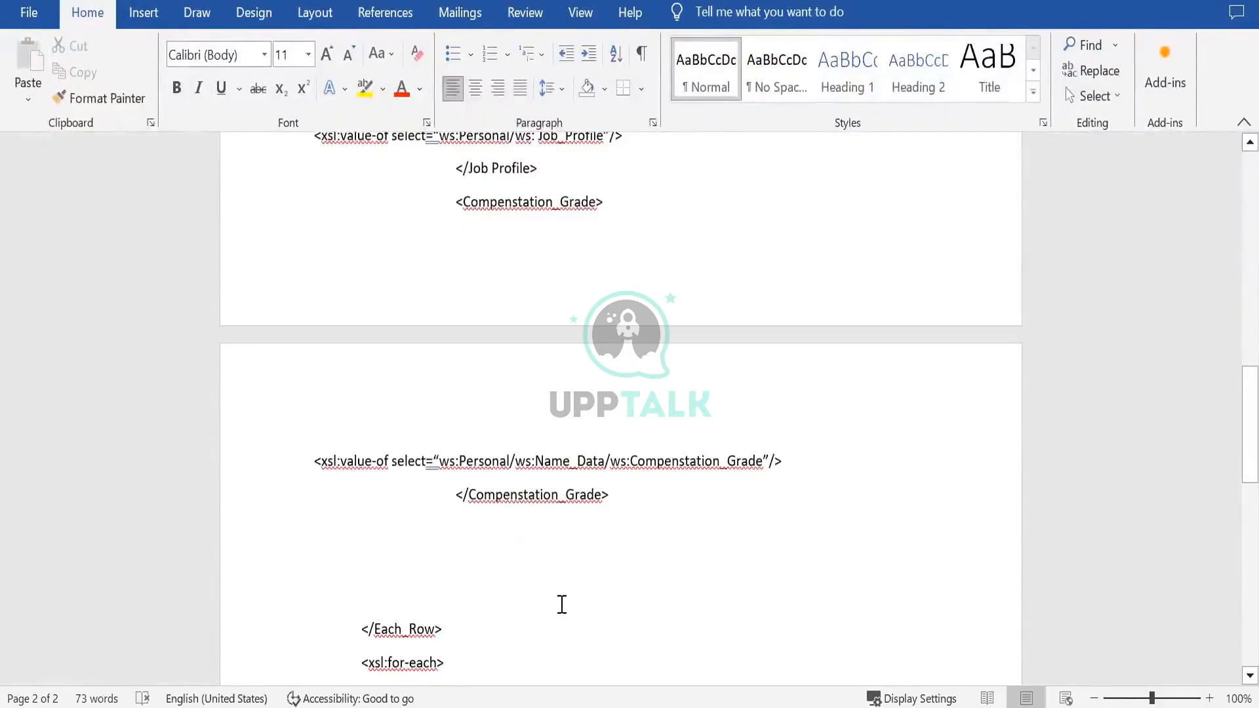
pyautogui.press('Down')
pyautogui.press('Down')
pyautogui.press('Down')
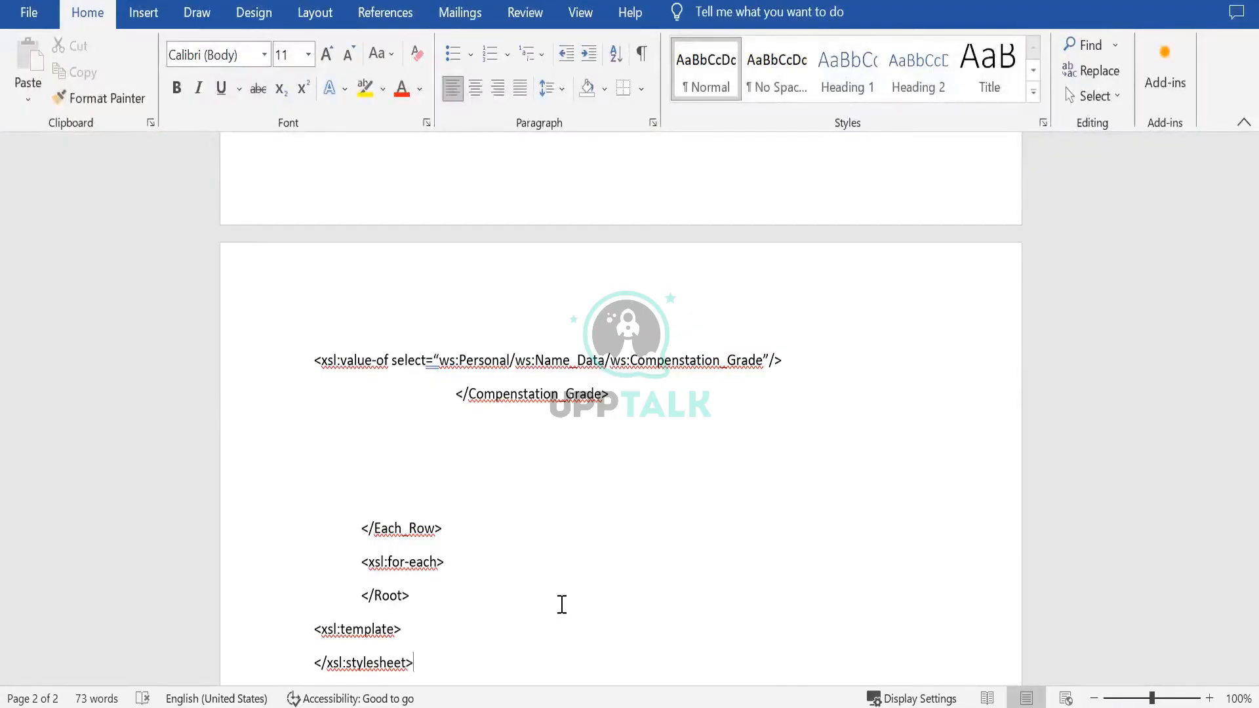
# - Switch back to Workday and read the error and alert details of the WDI1_CC_DT integration system
pyautogui.moveTo(844, 705)
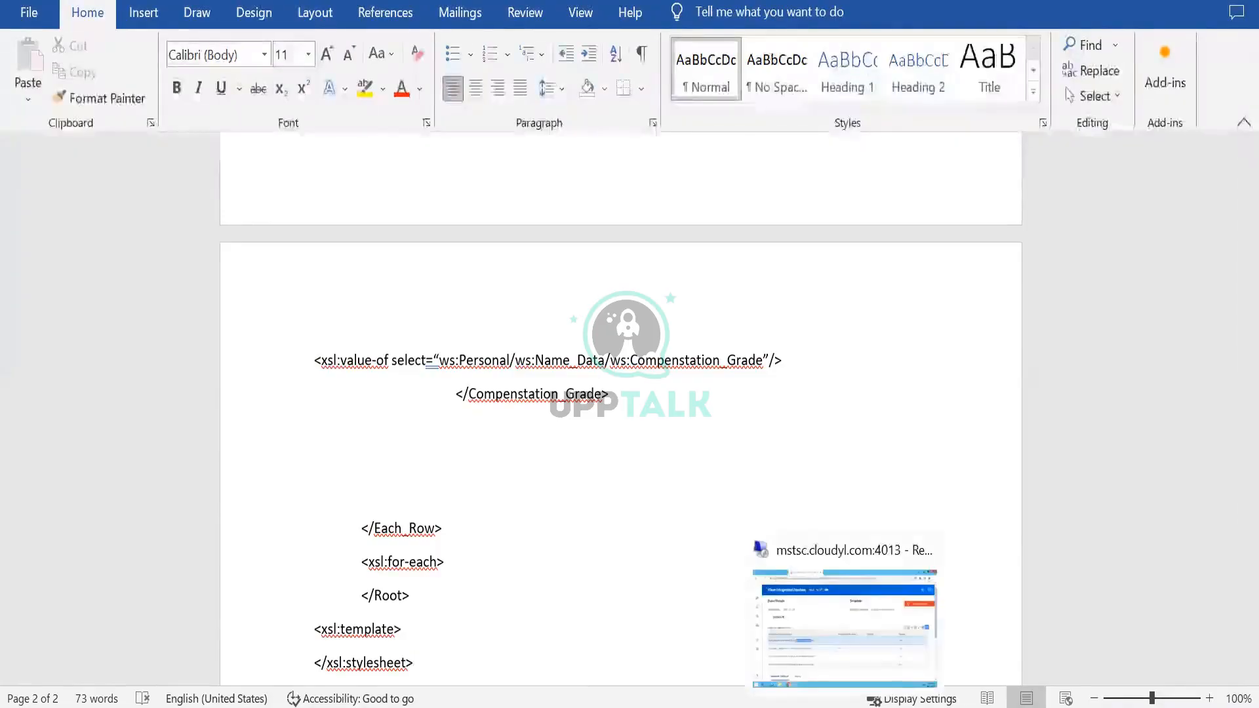
pyautogui.click(845, 626)
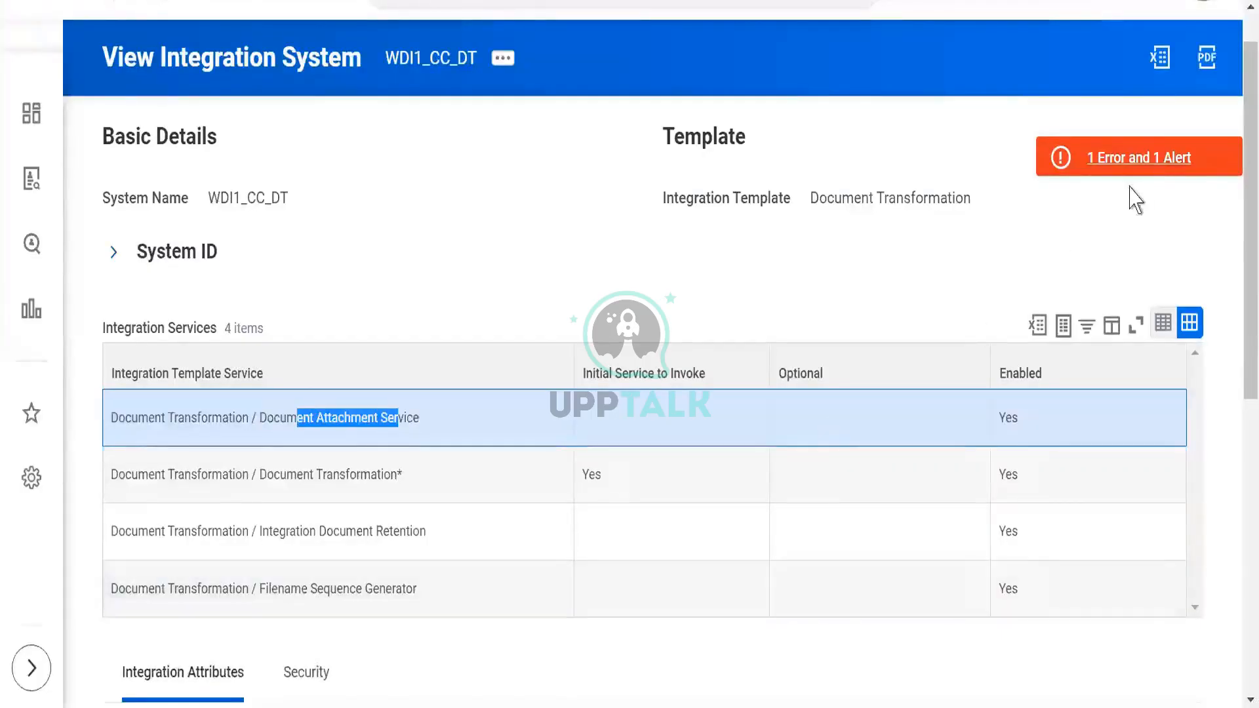
pyautogui.click(415, 231)
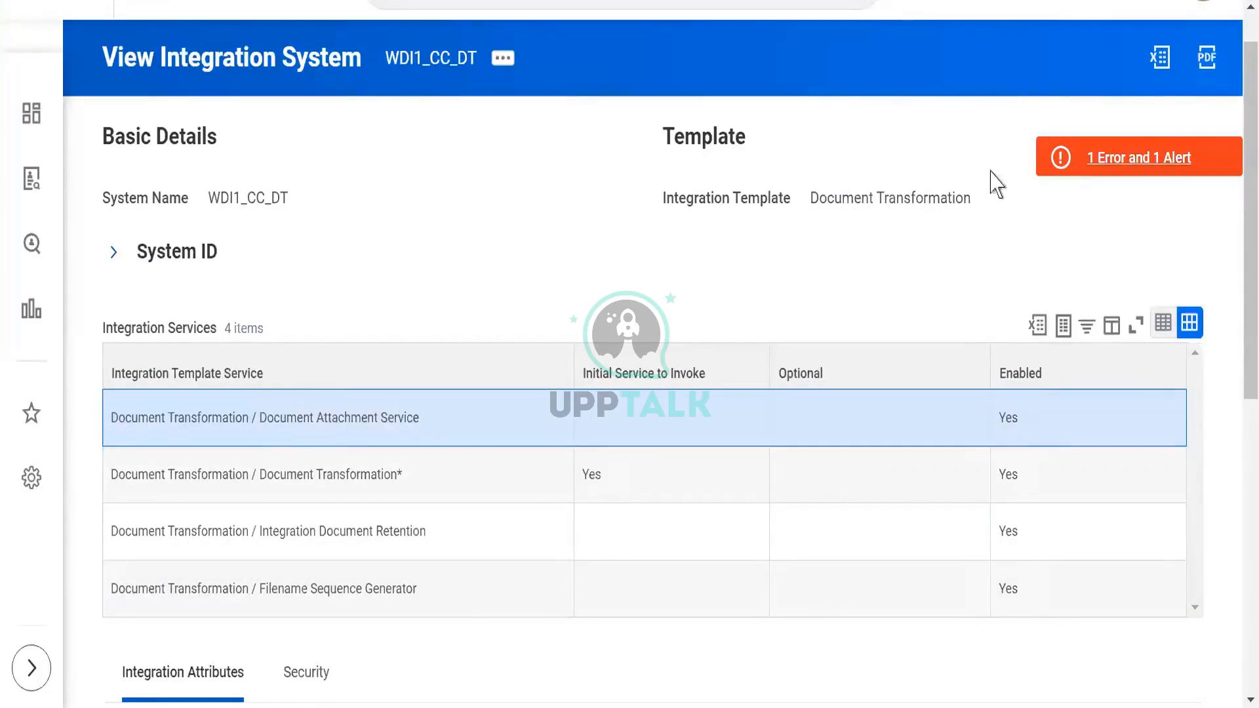
pyautogui.click(1101, 171)
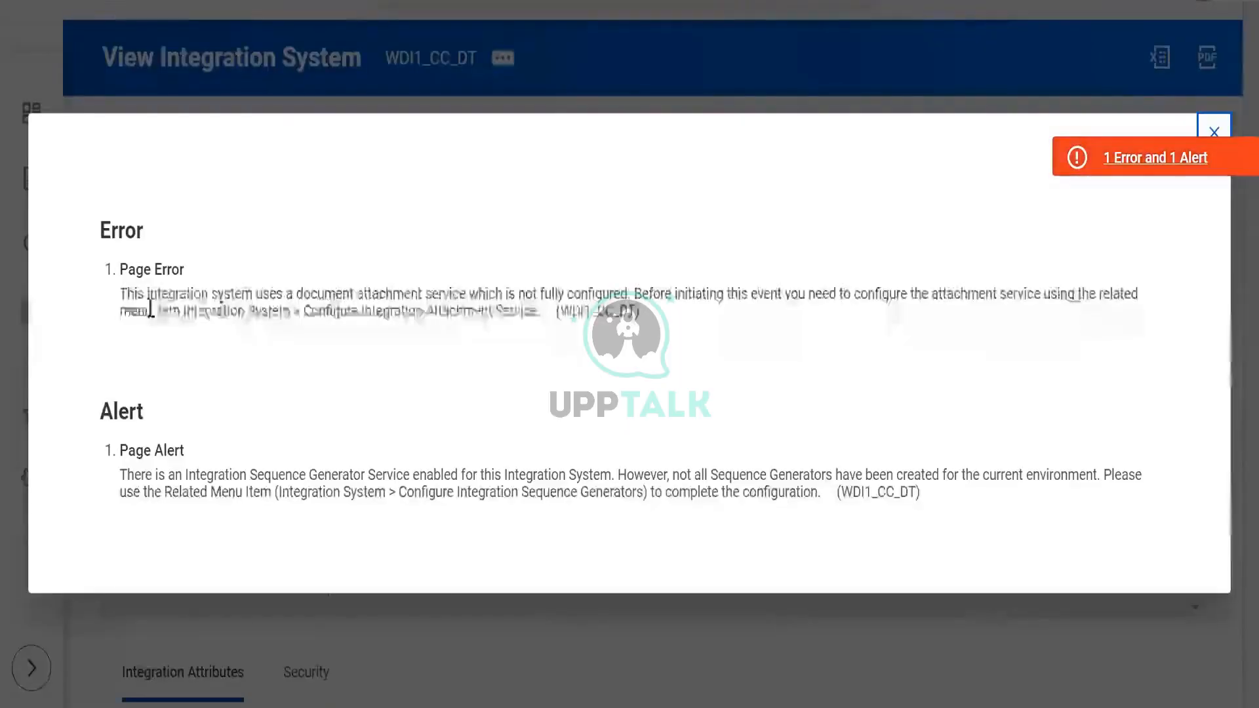
pyautogui.moveTo(146, 294); pyautogui.dragTo(1077, 301)
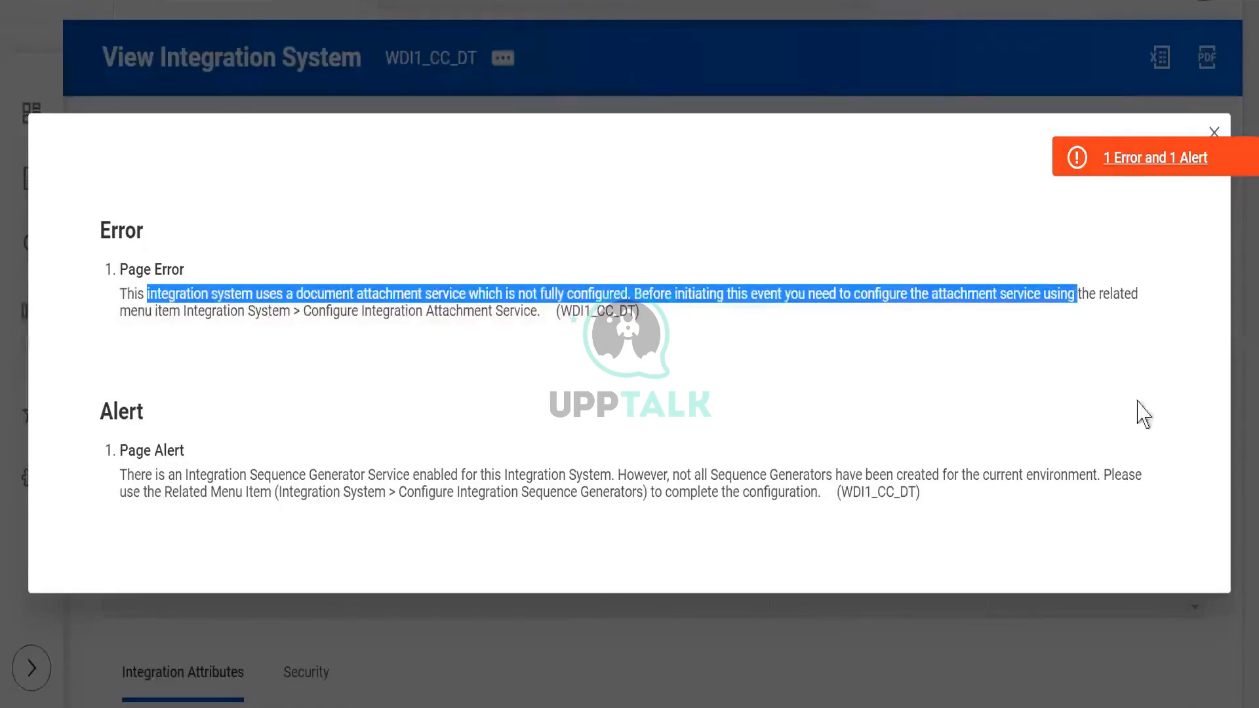
pyautogui.click(1212, 133)
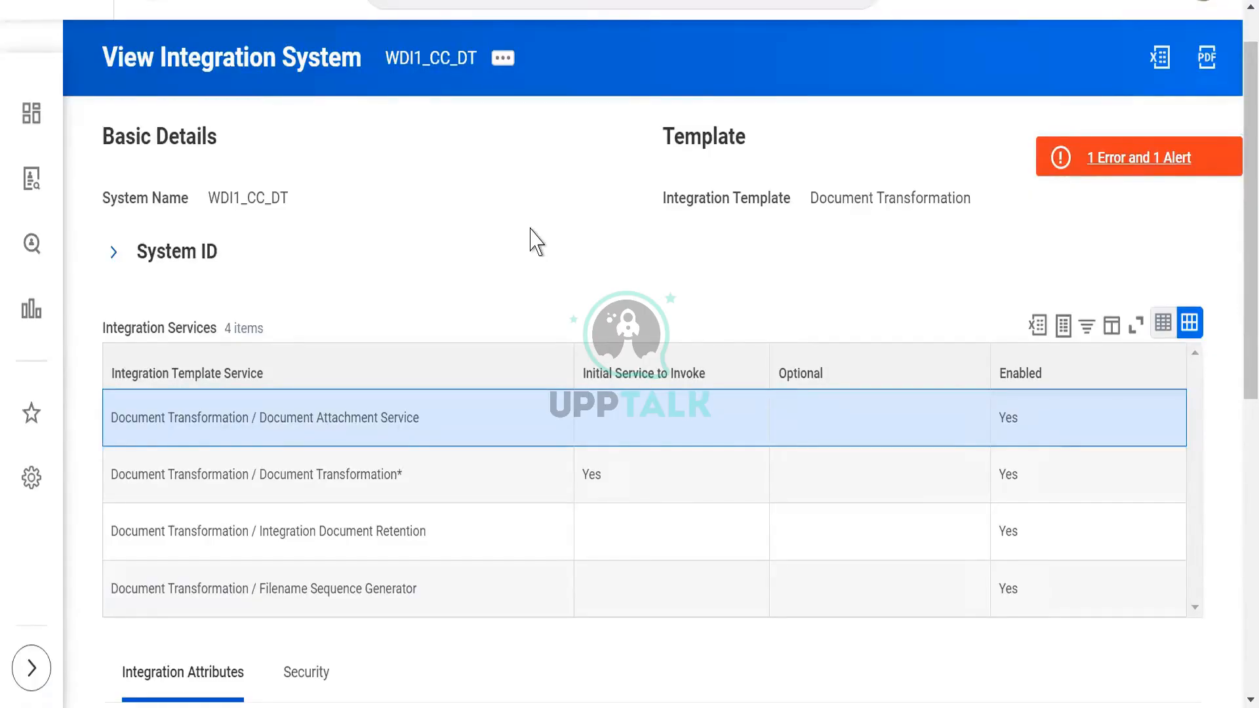
# - Open the Configure Integration Attachment Service task for WDI1_CC_DT
pyautogui.click(504, 60)
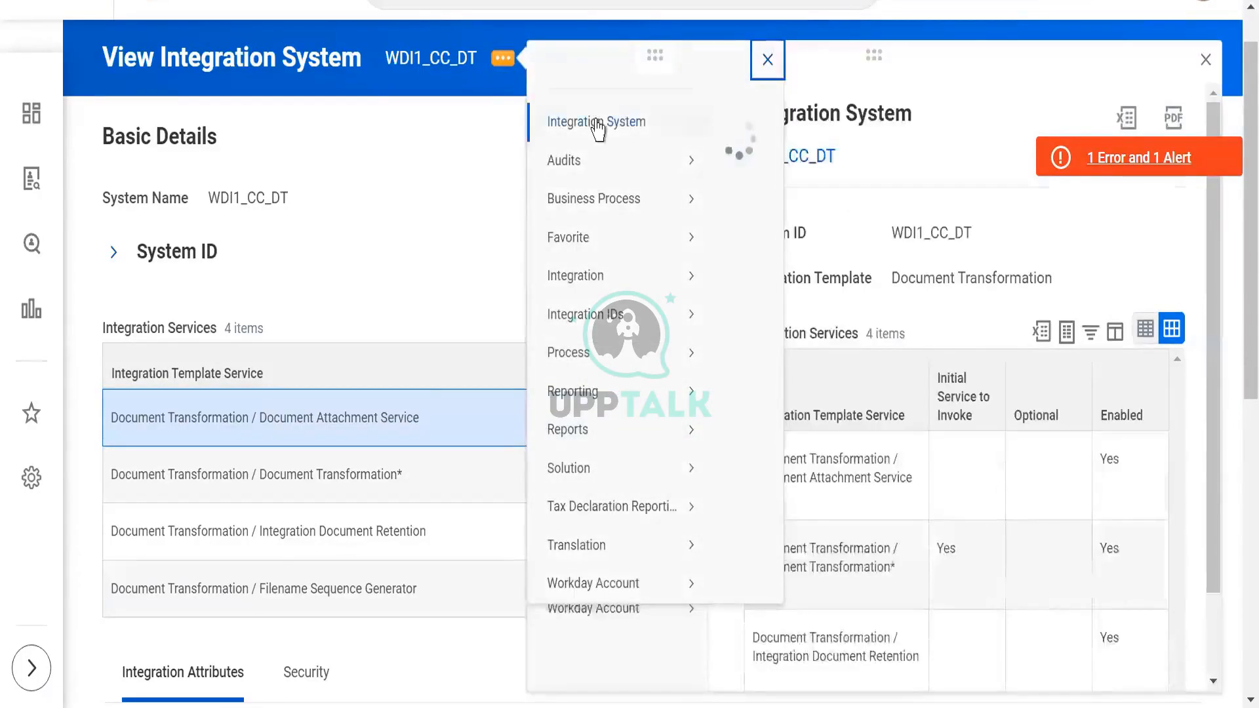
pyautogui.moveTo(597, 128)
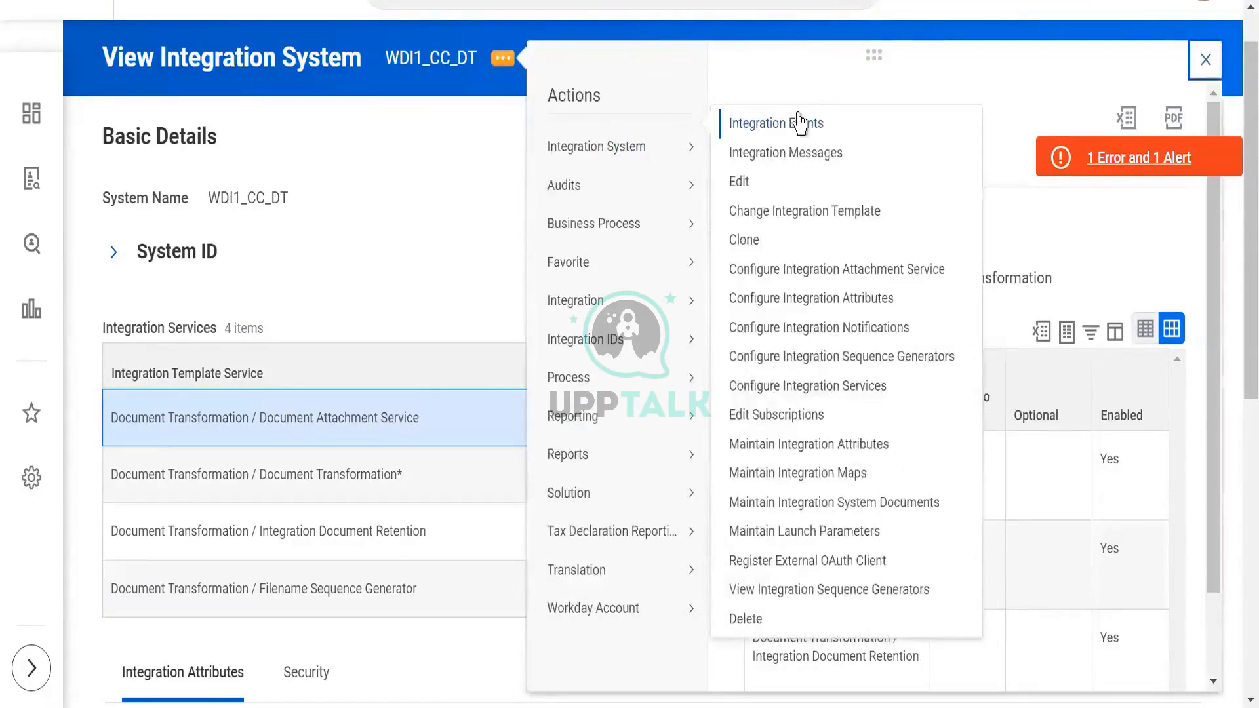
pyautogui.click(753, 274)
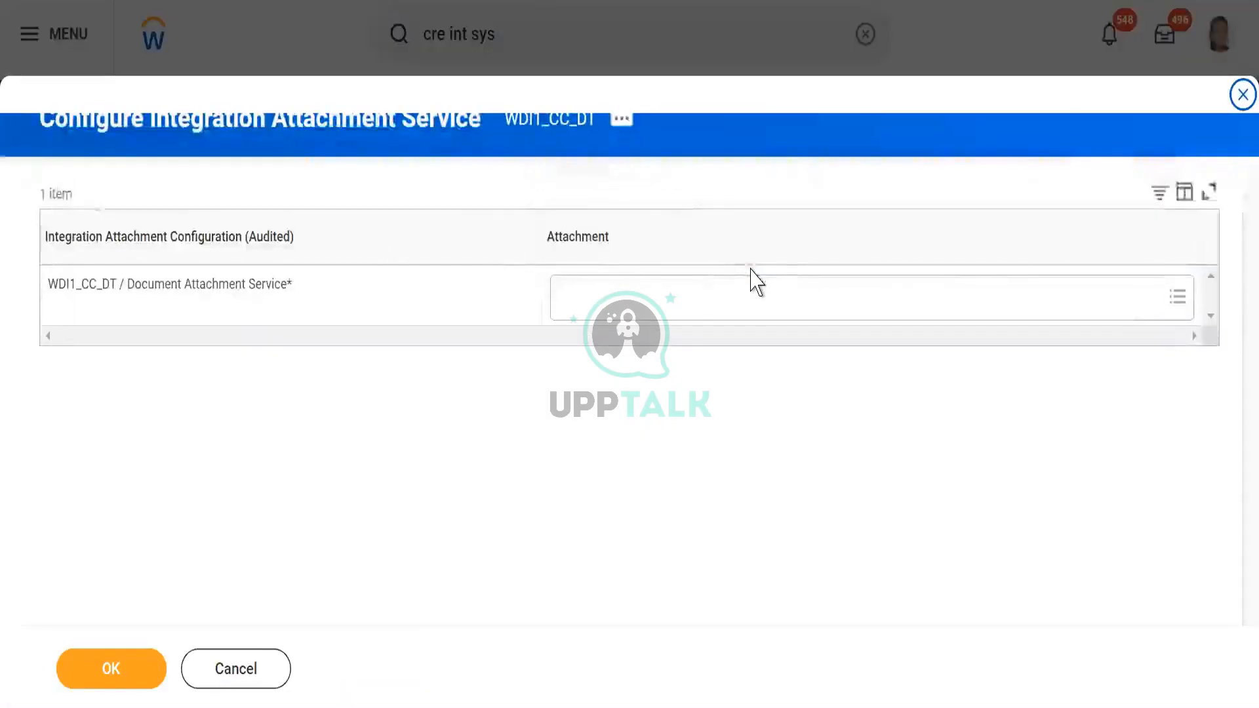
pyautogui.click(583, 296)
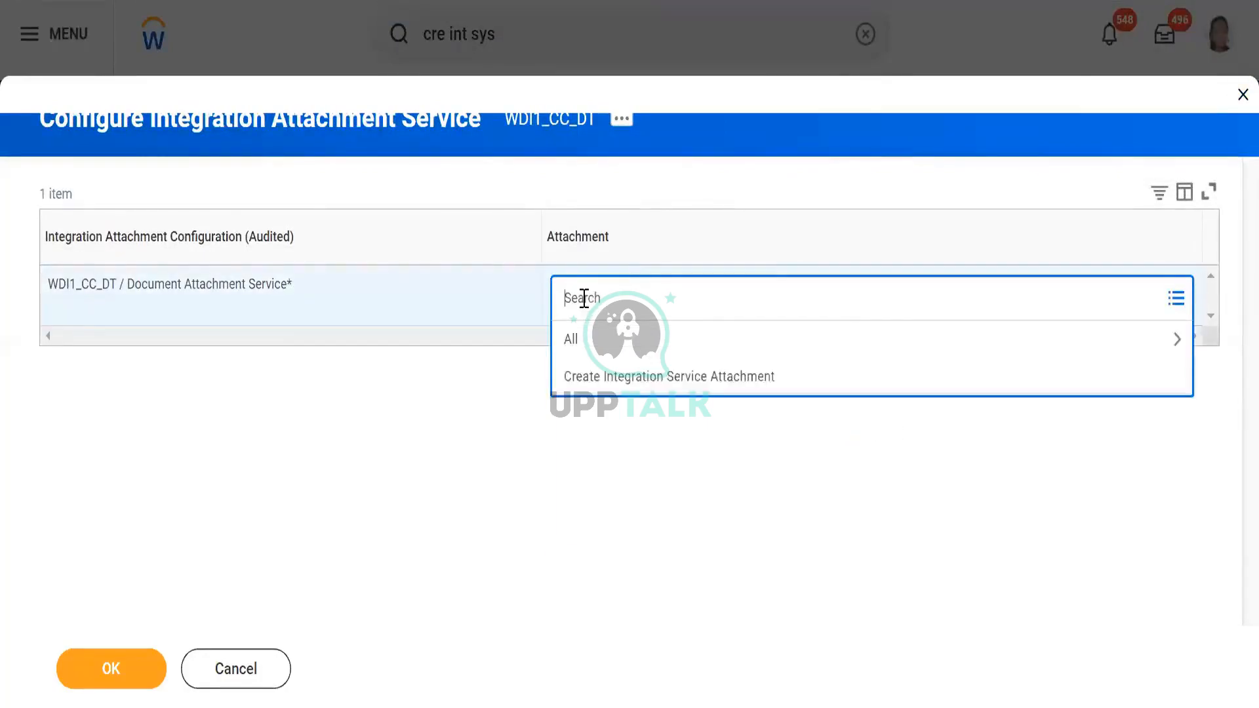
pyautogui.click(597, 384)
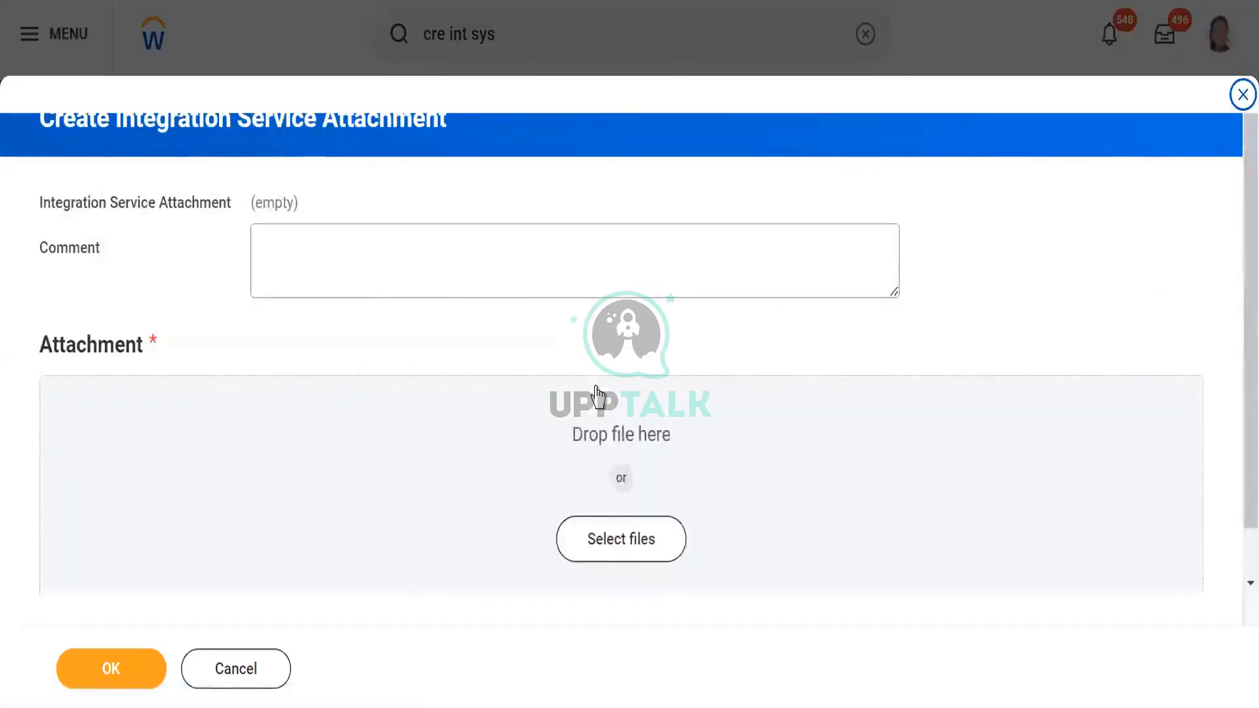
pyautogui.click(610, 552)
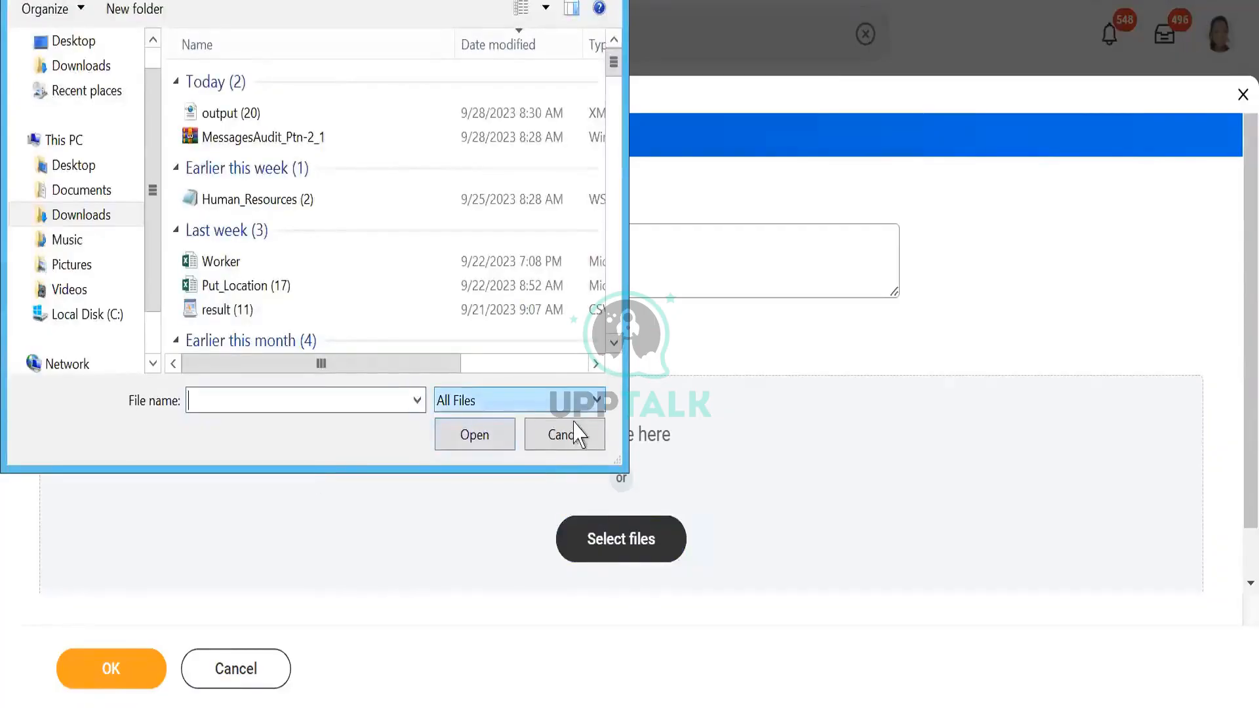
pyautogui.click(563, 435)
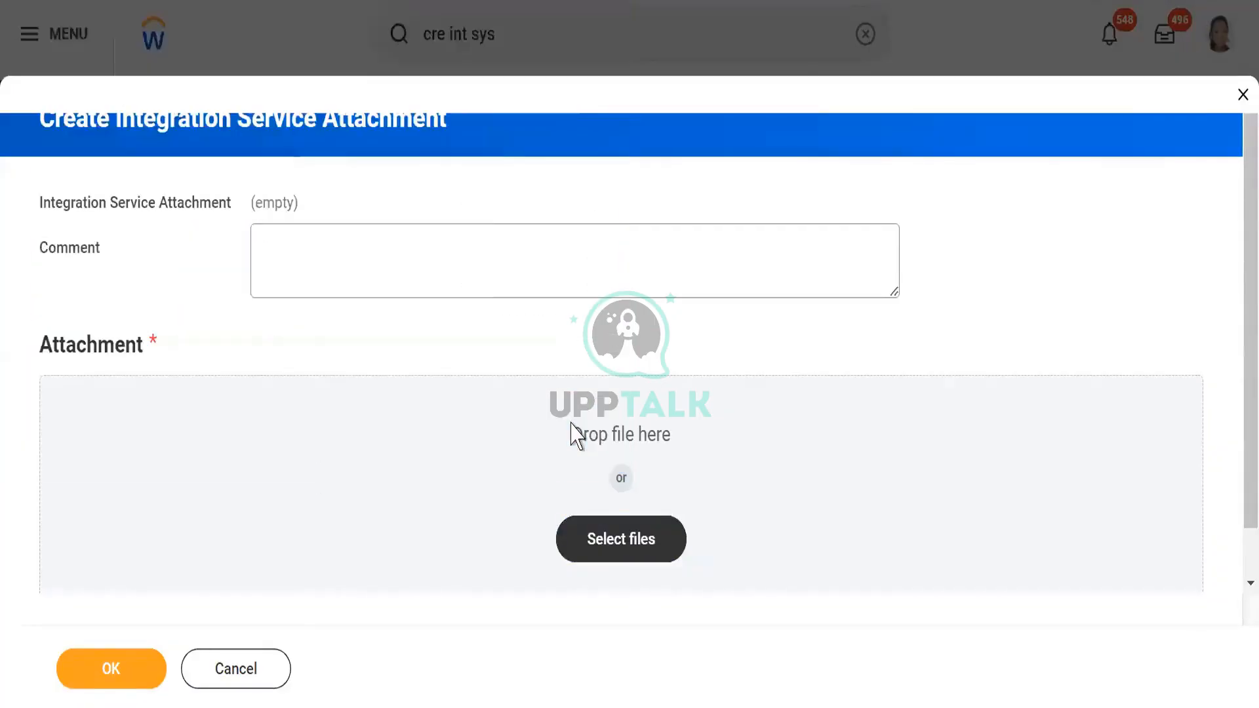
pyautogui.click(239, 672)
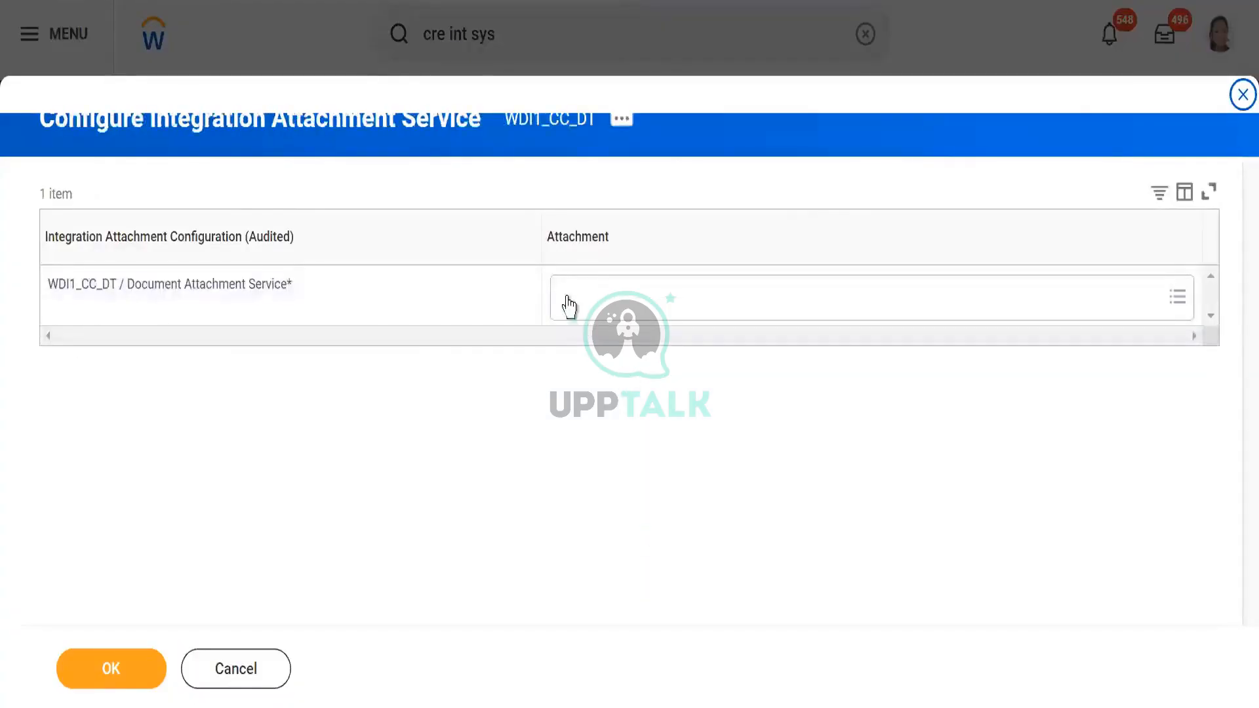
# - Attach Sample_Falcon_DT.xslt to the Document Attachment Service of WDI1_CC_DT and save the configuration
pyautogui.click(568, 305)
pyautogui.write('sample')
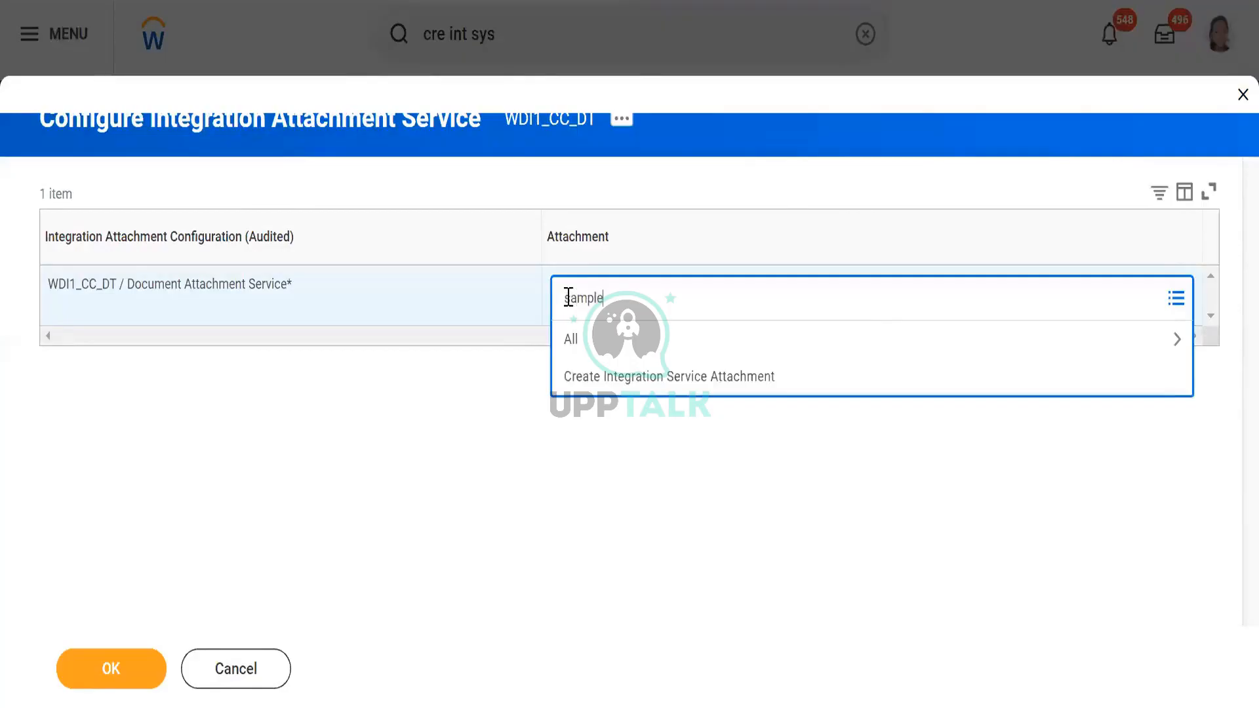
pyautogui.press('Return')
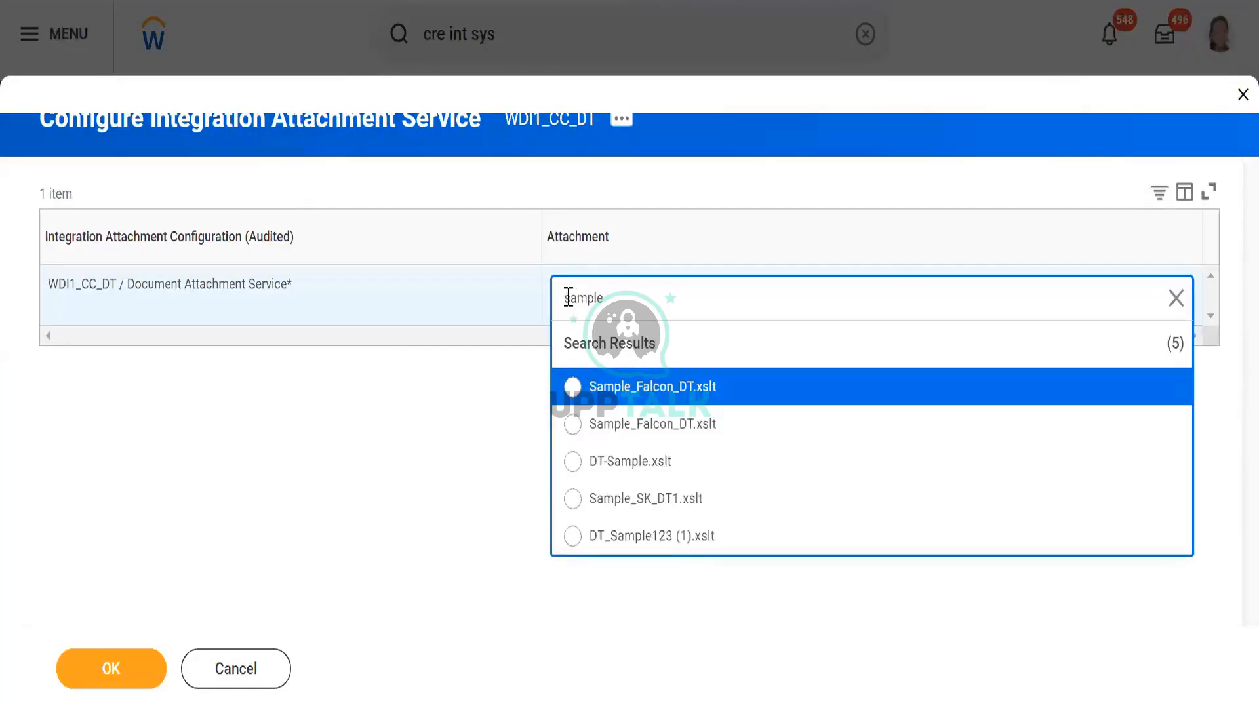
pyautogui.click(574, 388)
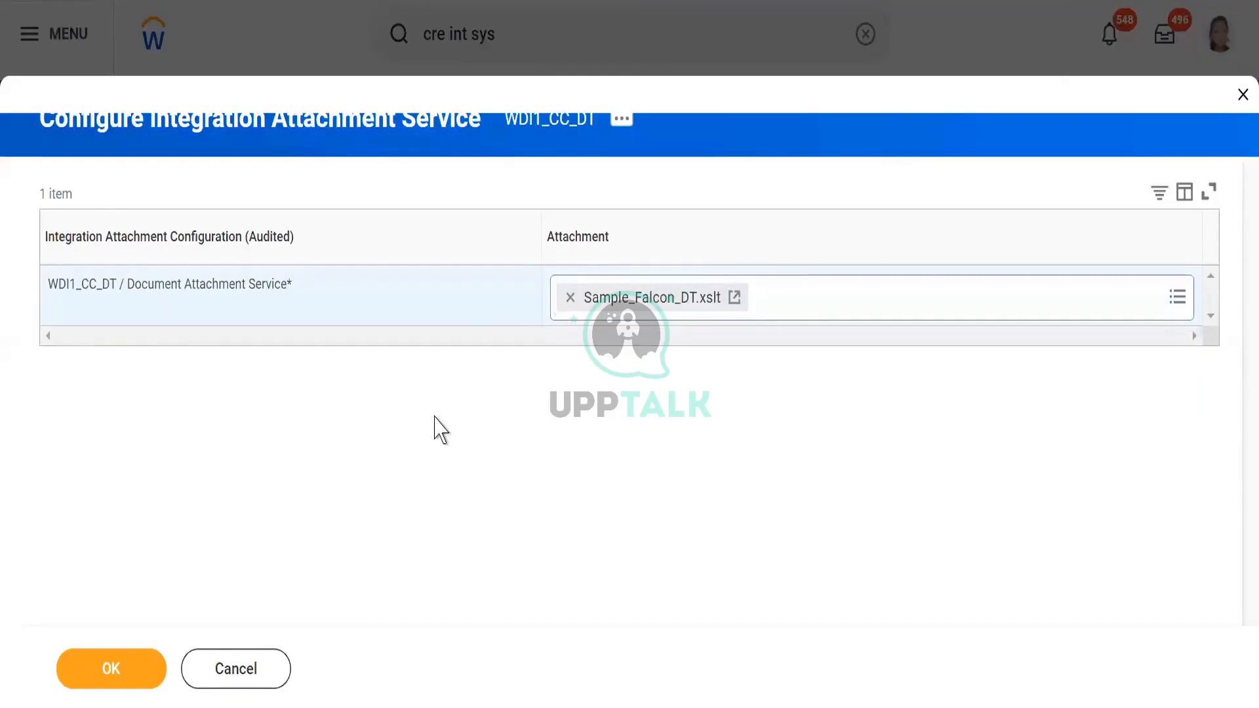
pyautogui.click(110, 678)
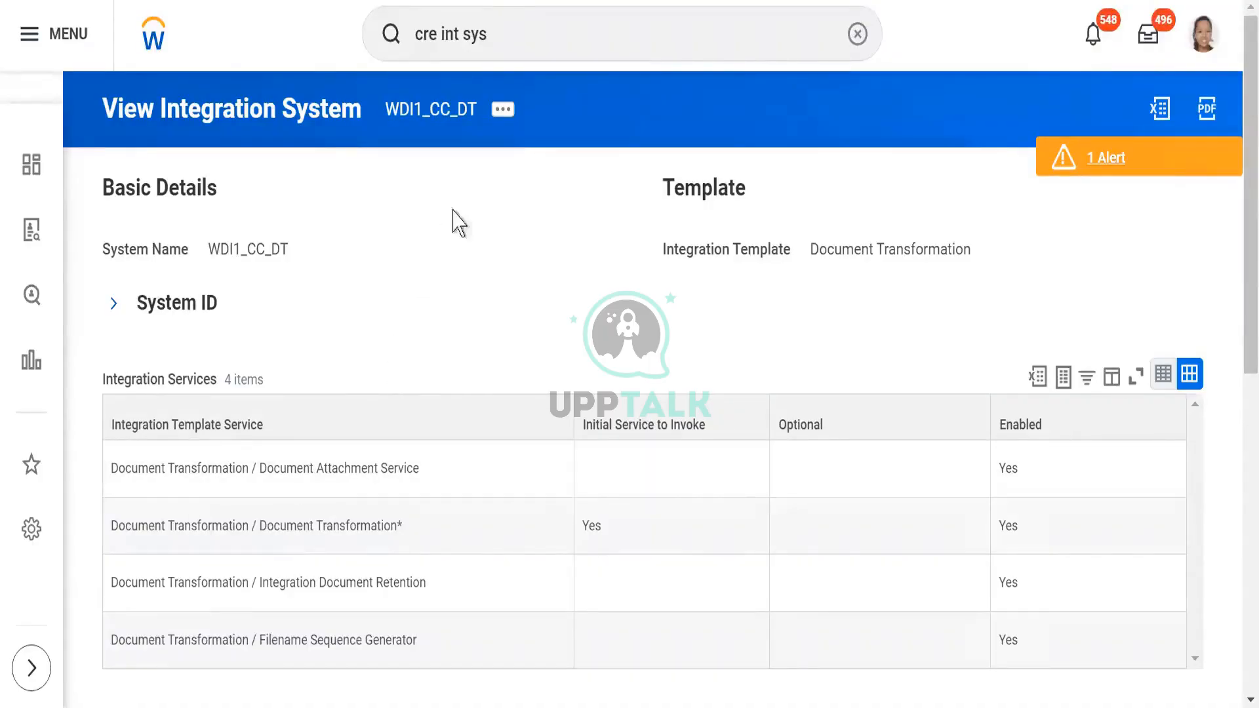
# - Open the Configure Integration Attributes task for WDI1_CC_DT and review the Input Document Tags attribute
pyautogui.click(503, 110)
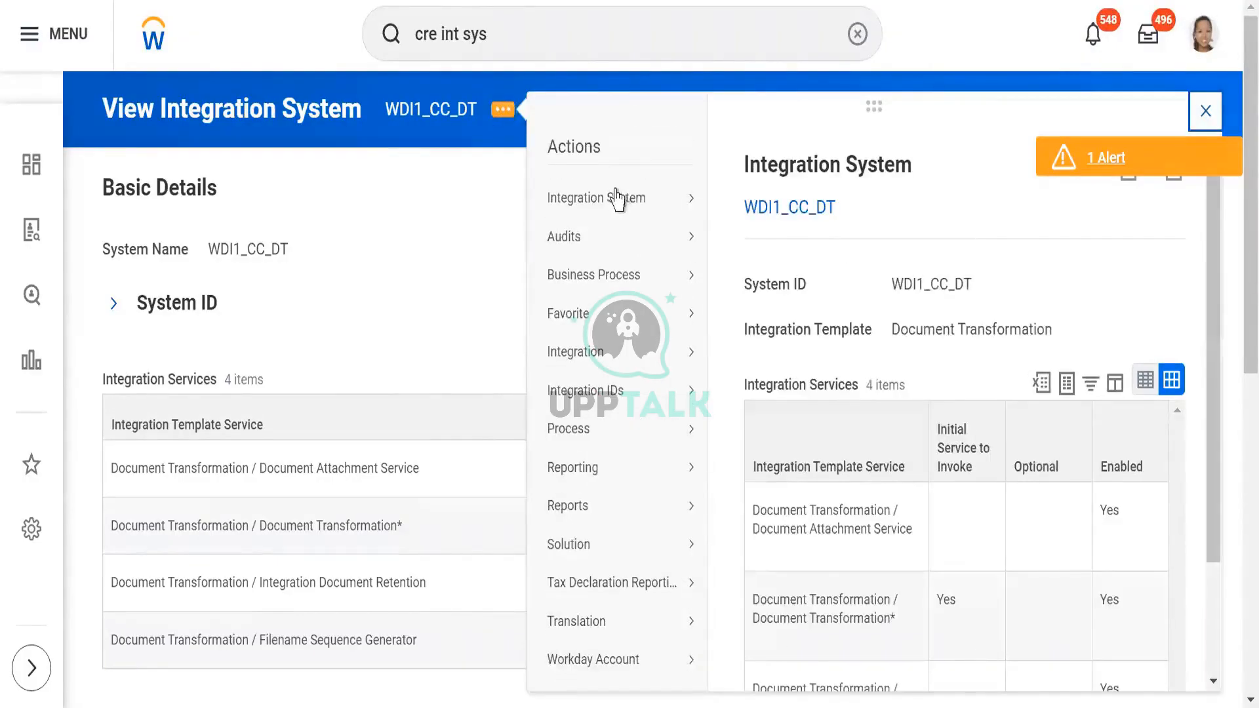
pyautogui.moveTo(618, 197)
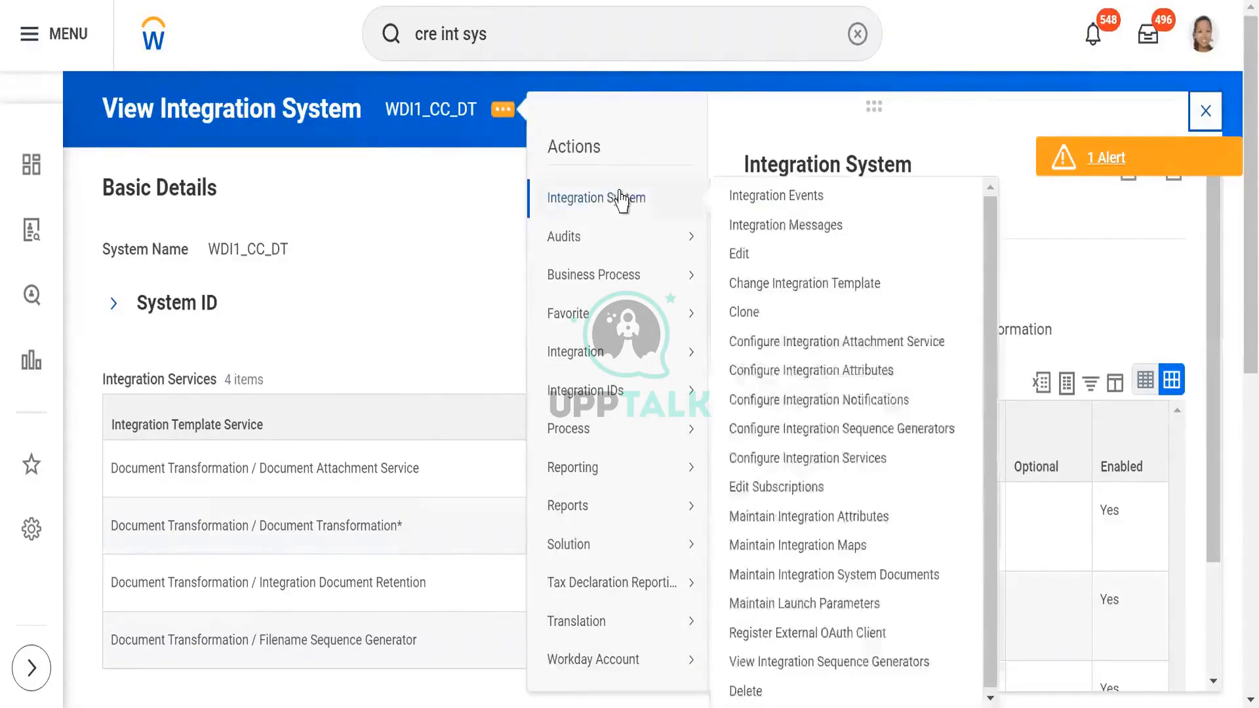
pyautogui.click(749, 374)
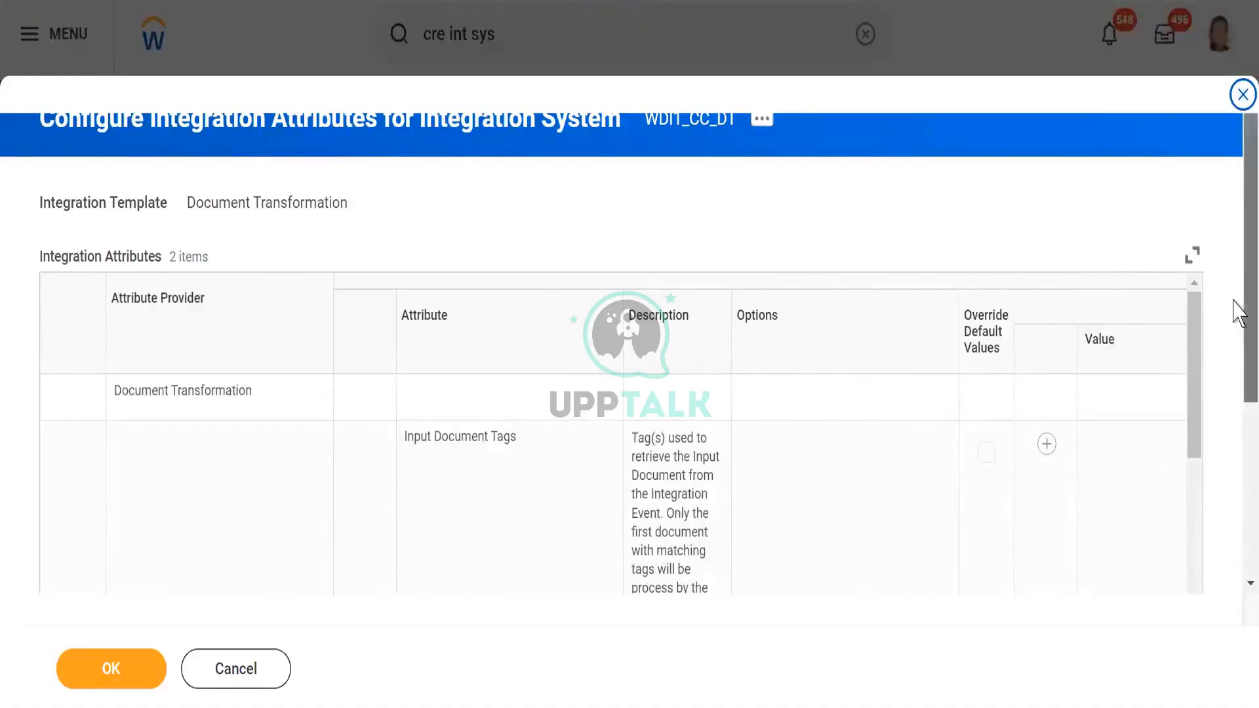
pyautogui.scroll(-4, 1236, 312)
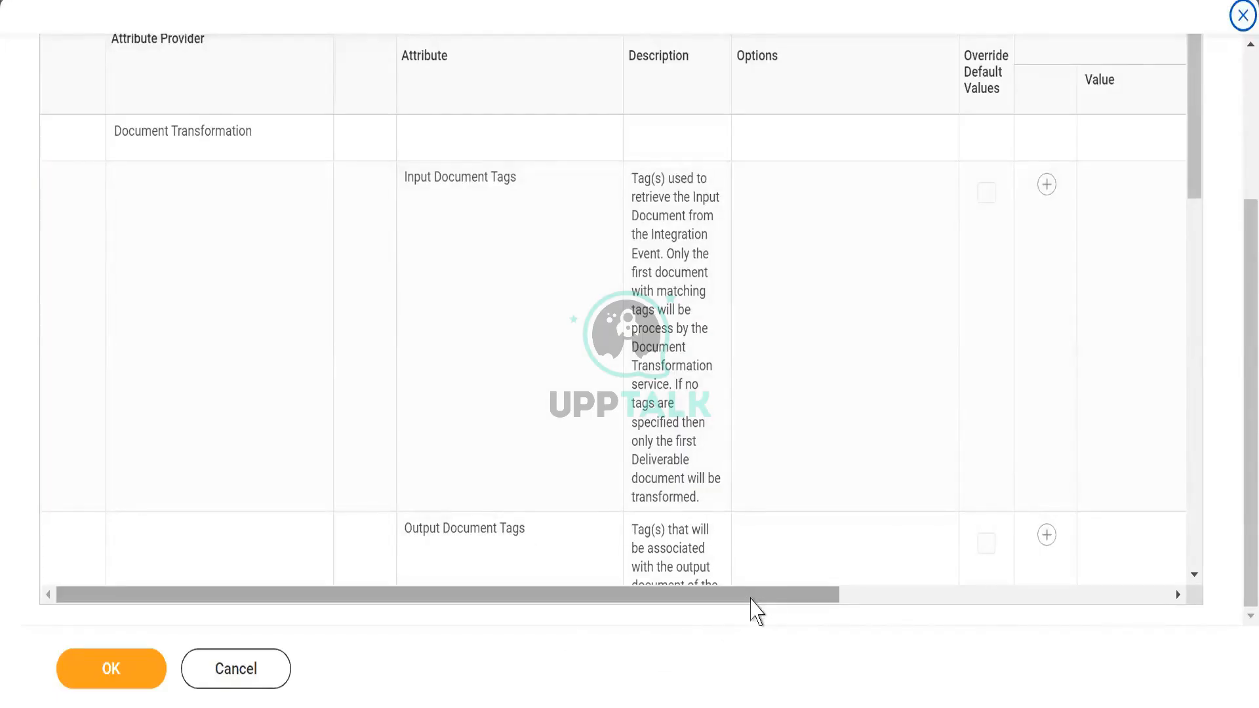
# - Add a value row under Input Document Tags, assign the Output document tag, and save the attributes
pyautogui.moveTo(751, 598); pyautogui.dragTo(849, 588)
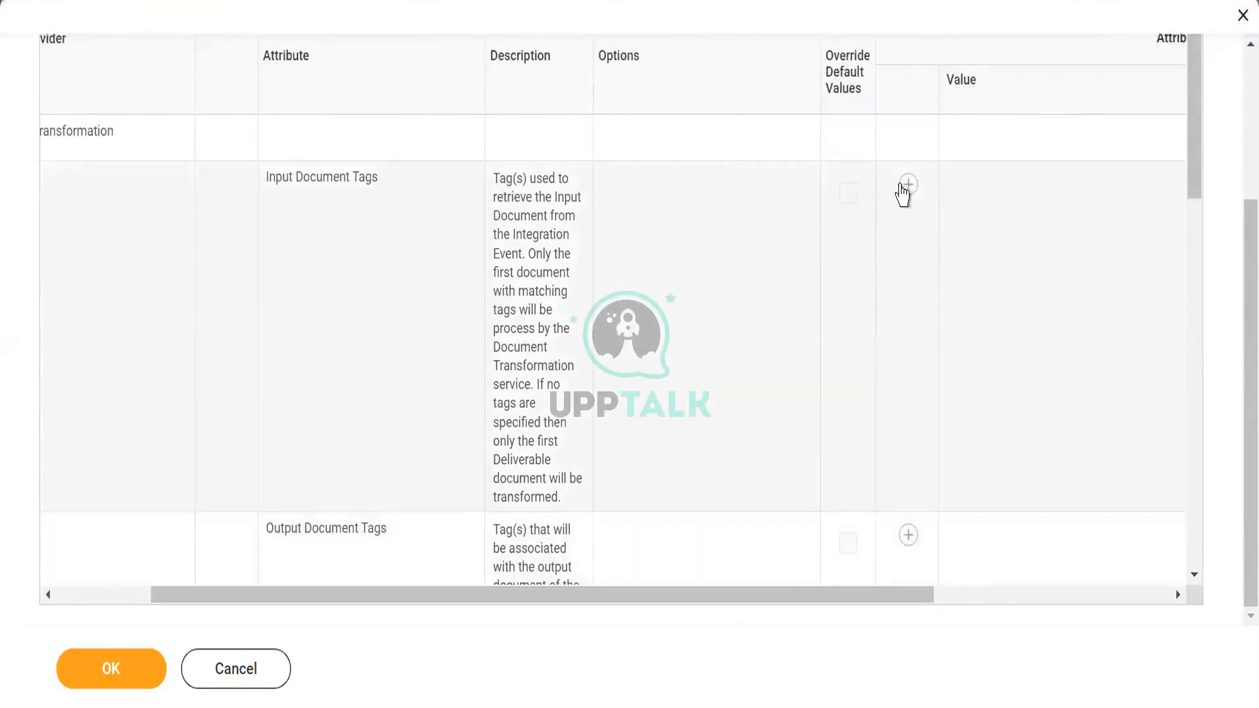
pyautogui.click(905, 189)
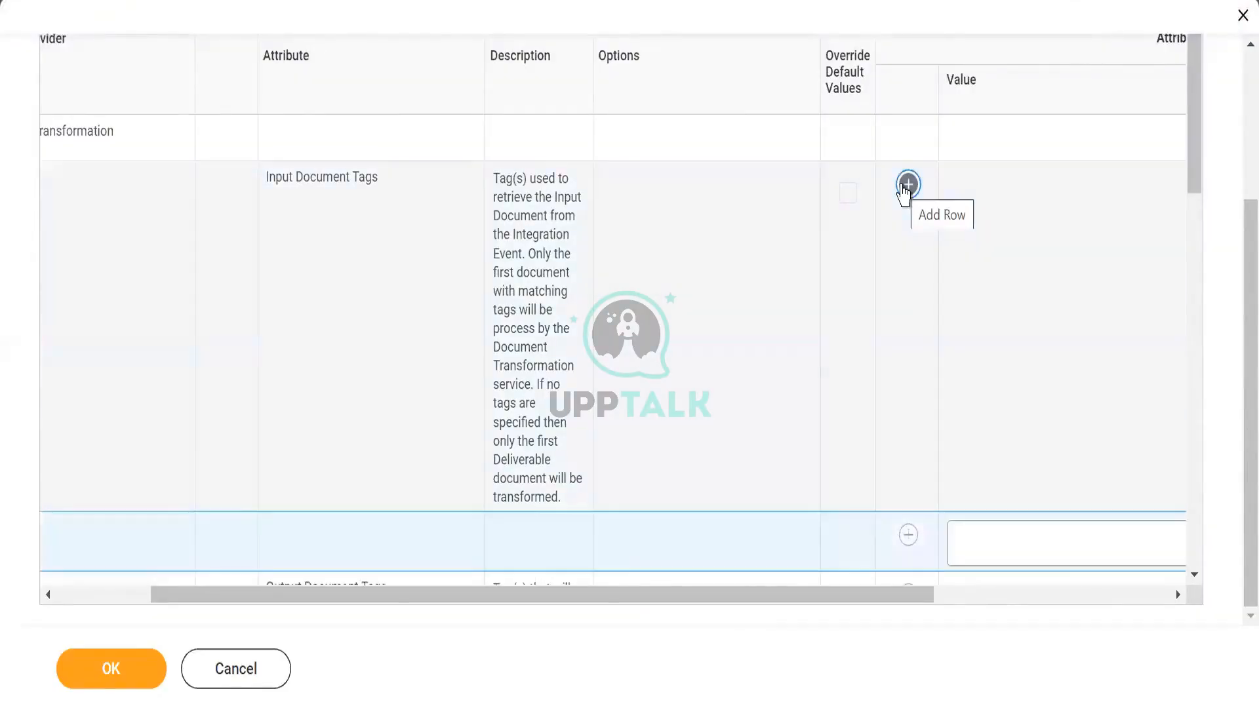
pyautogui.click(1050, 543)
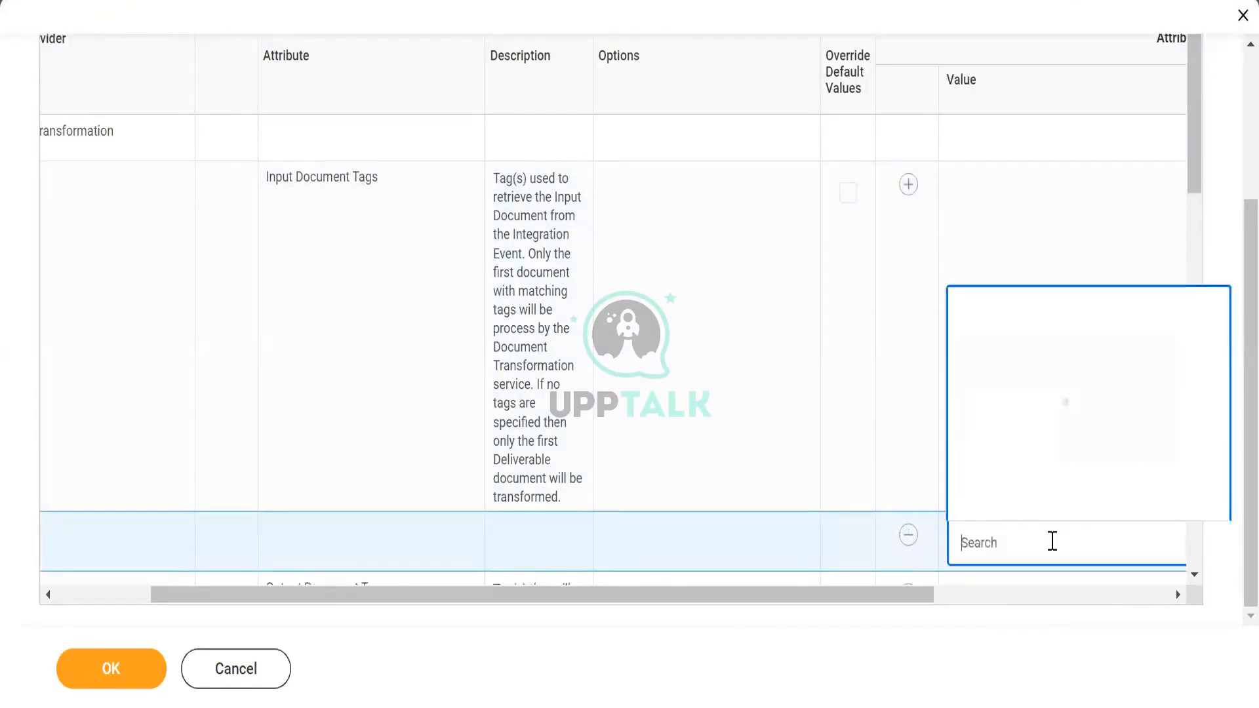
pyautogui.write('outpu')
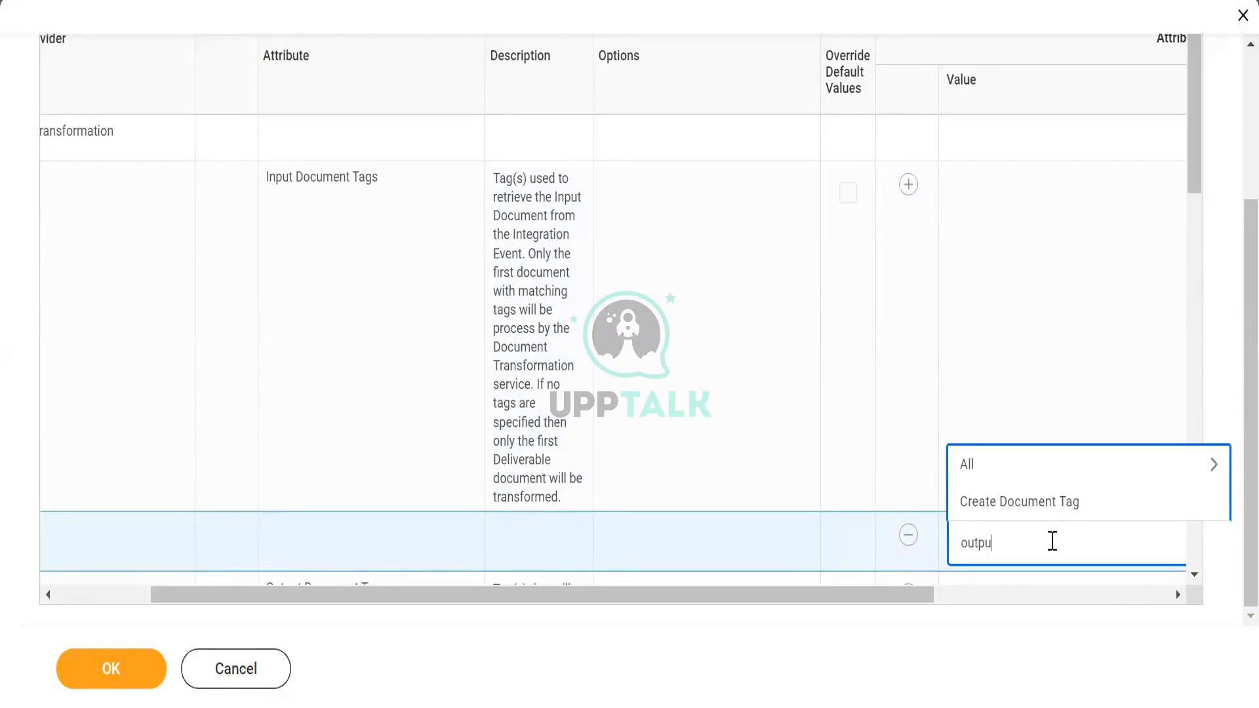
pyautogui.write('t doc')
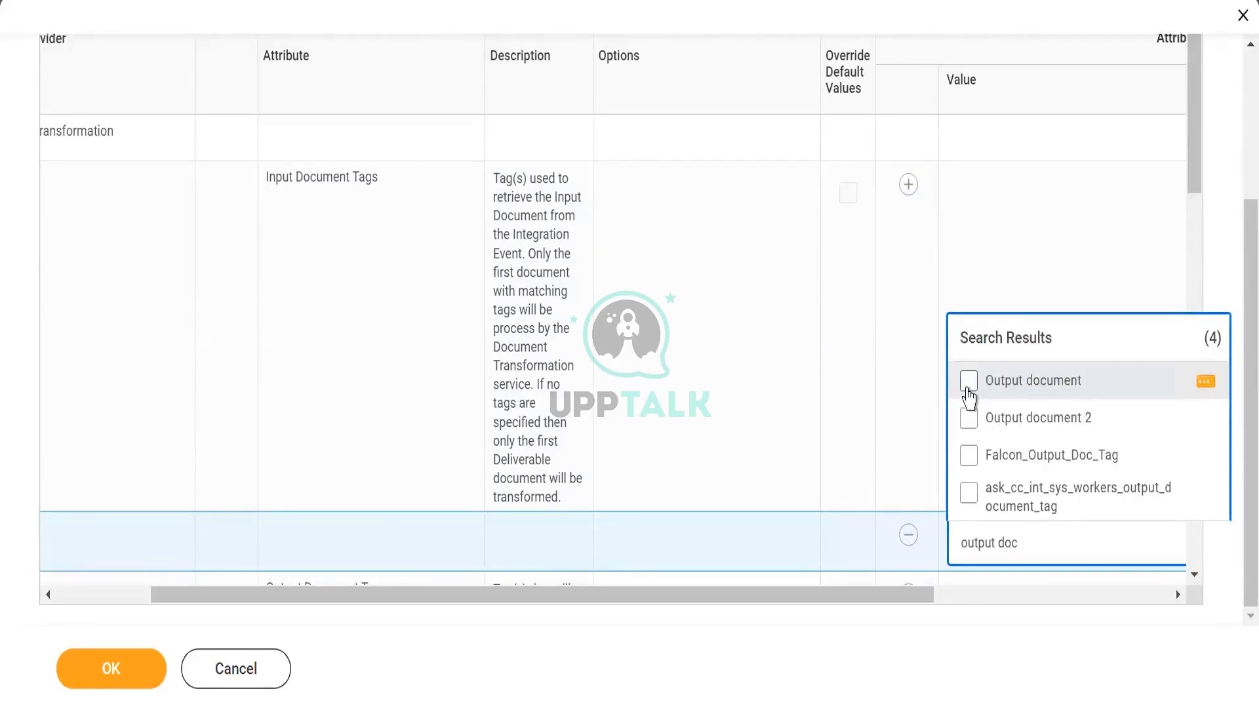
pyautogui.click(968, 394)
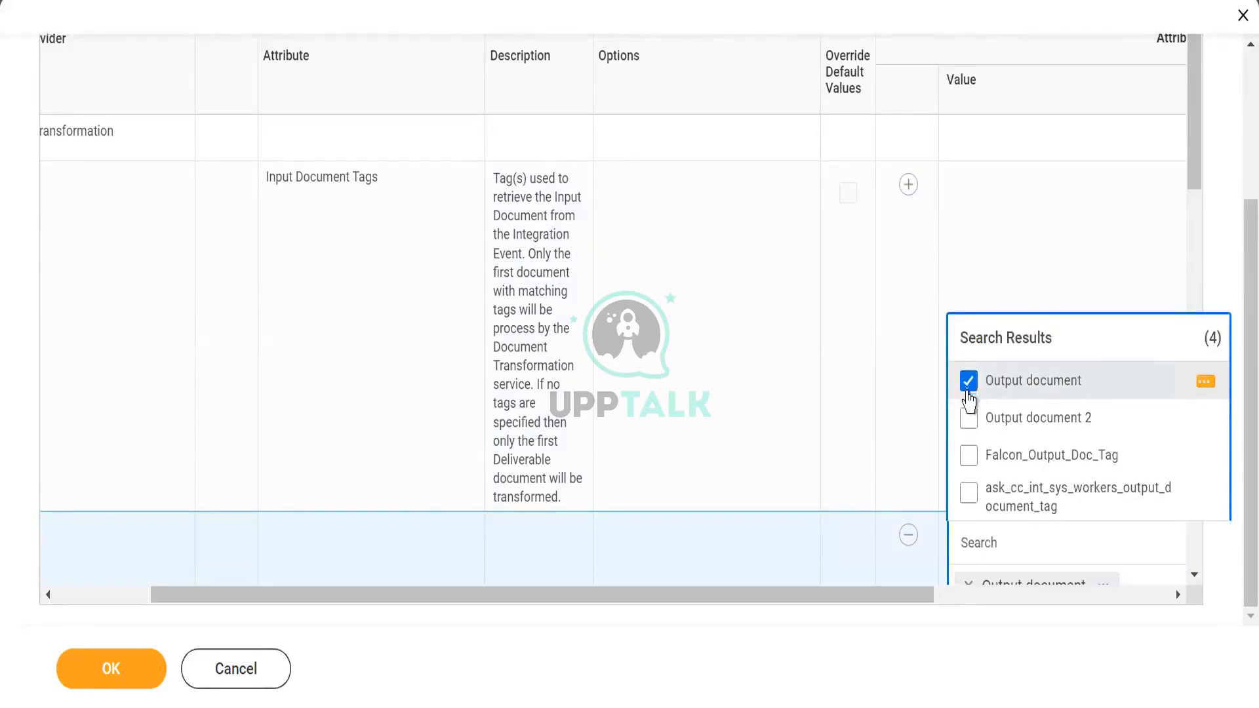
pyautogui.click(930, 685)
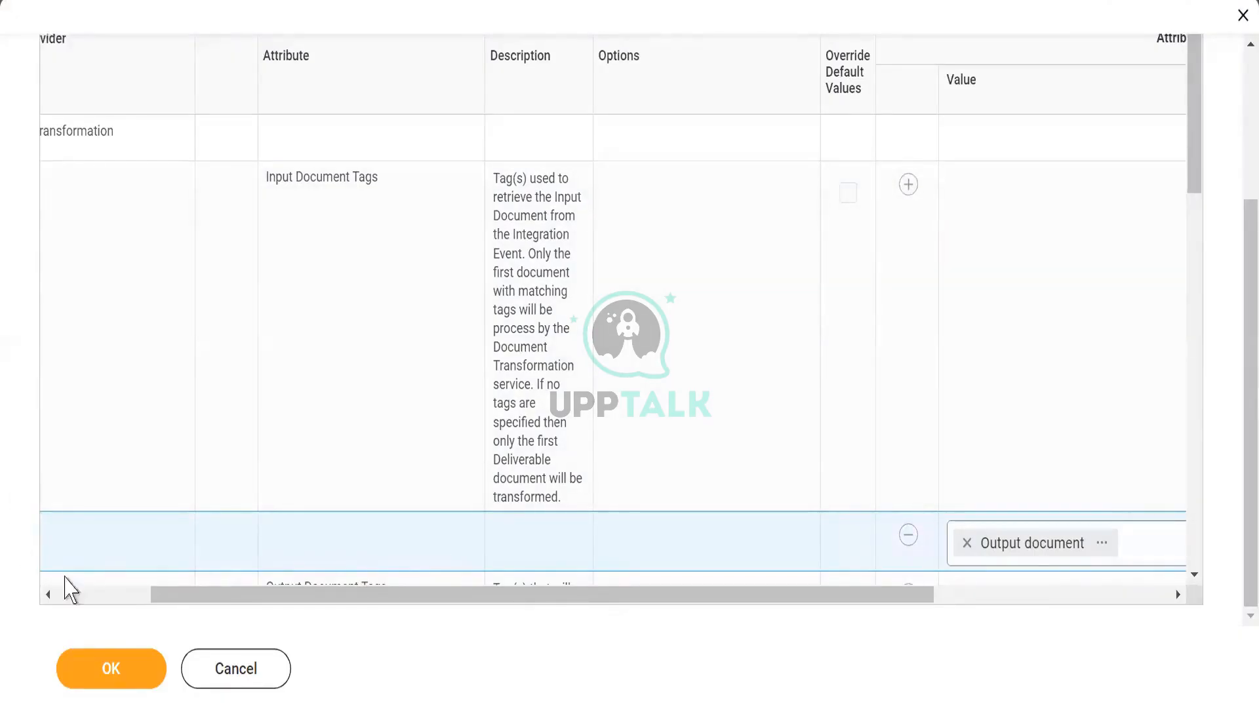
pyautogui.click(108, 662)
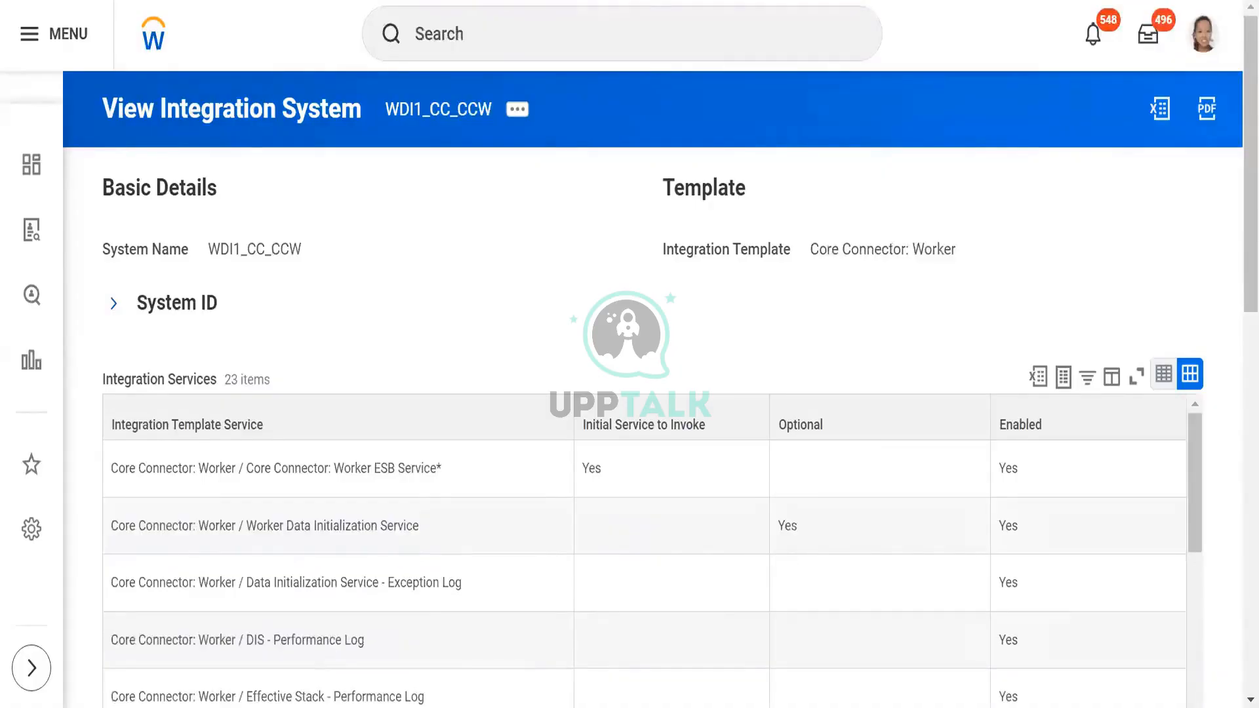
# - Create a new business process definition for the WDI1_CC_CCW integration system, without copying or linking an existing definition
pyautogui.click(519, 113)
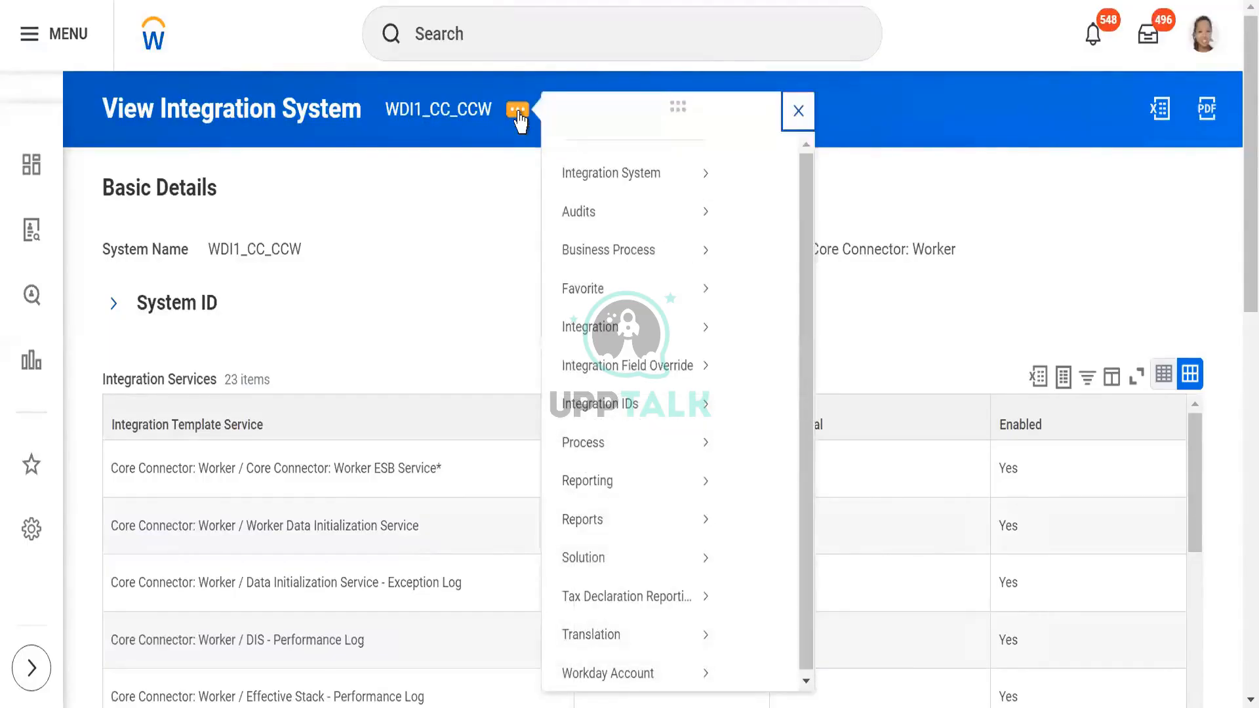
pyautogui.moveTo(622, 292)
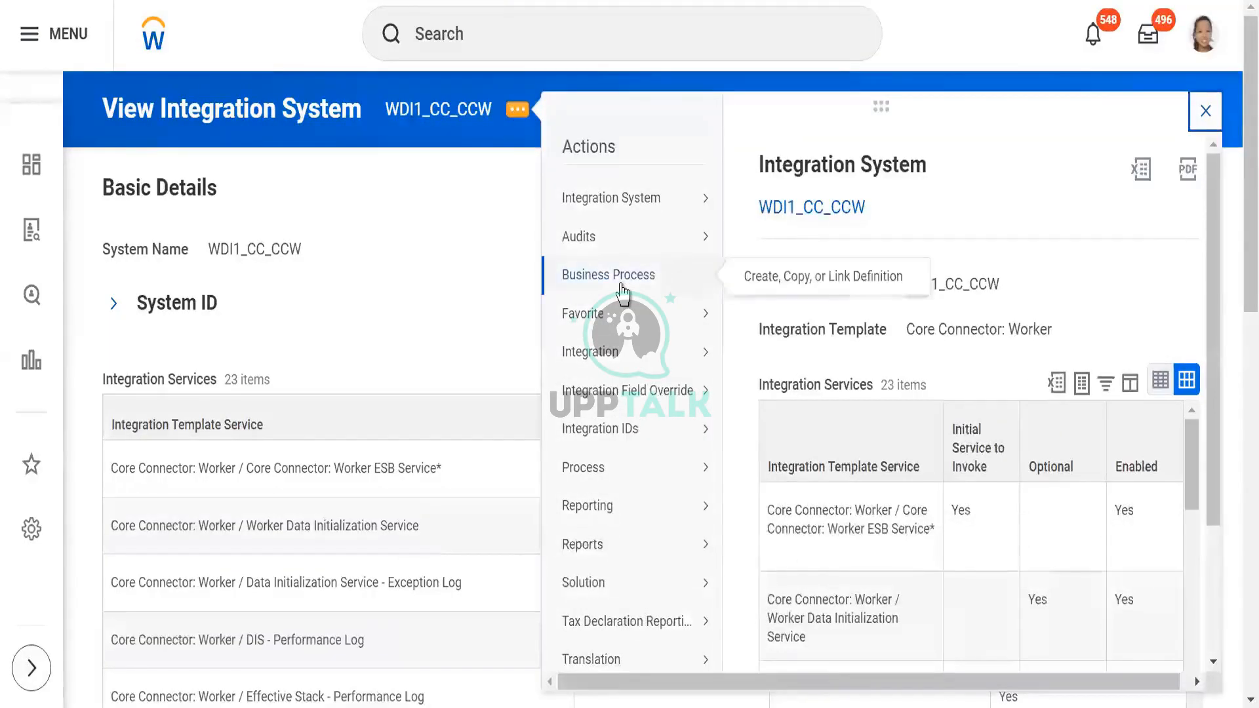
pyautogui.click(785, 279)
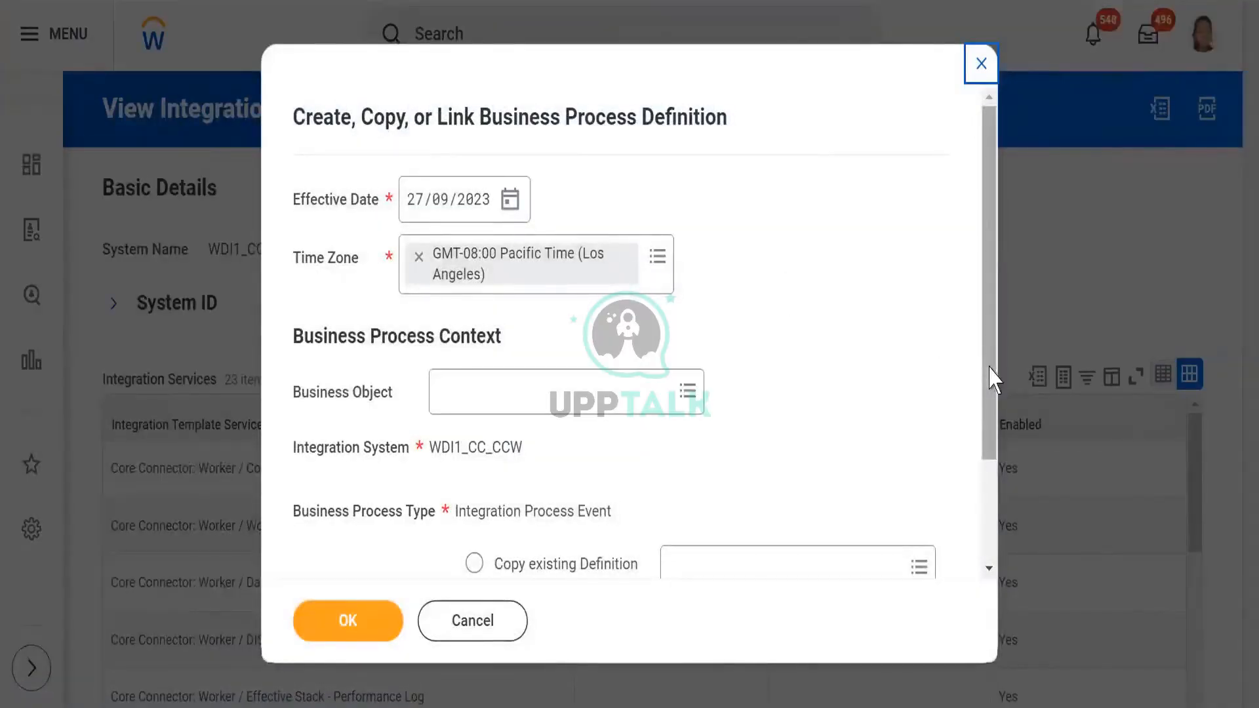
pyautogui.moveTo(981, 444); pyautogui.dragTo(986, 564)
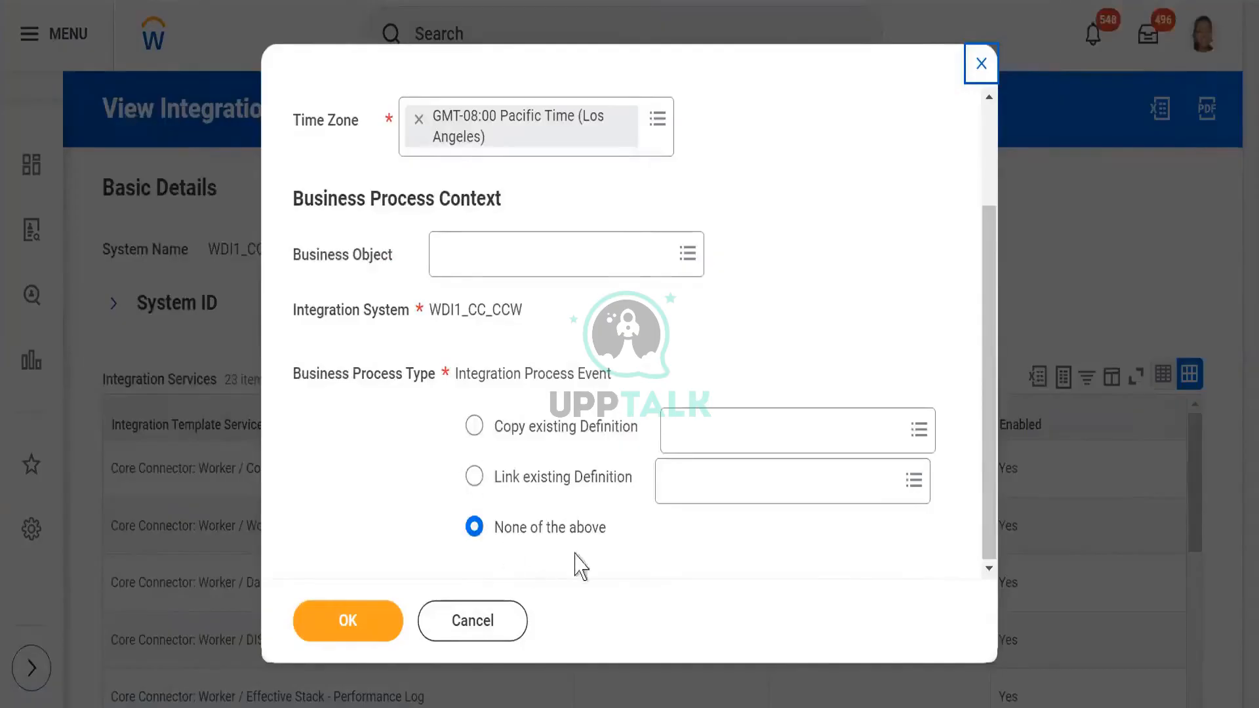
pyautogui.click(342, 628)
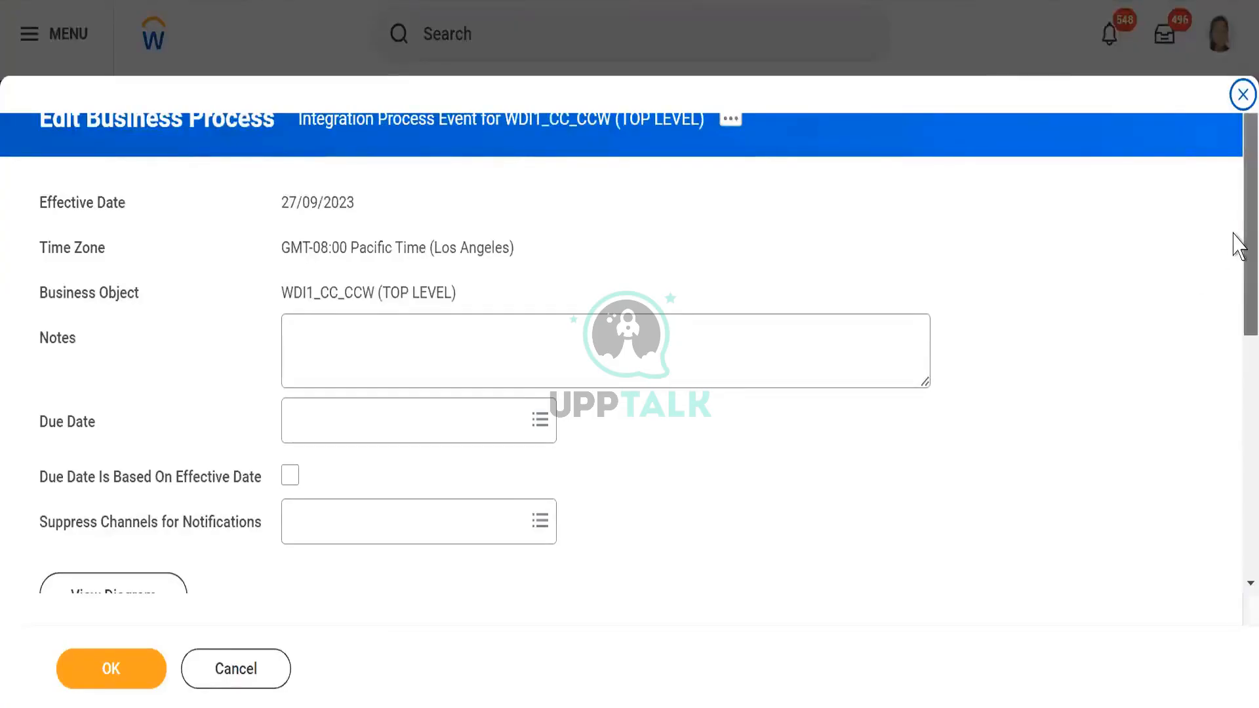
# - Add business process step c of type Integration to the WDI1_CC_CCW process and save it
pyautogui.moveTo(1234, 235); pyautogui.dragTo(1237, 450)
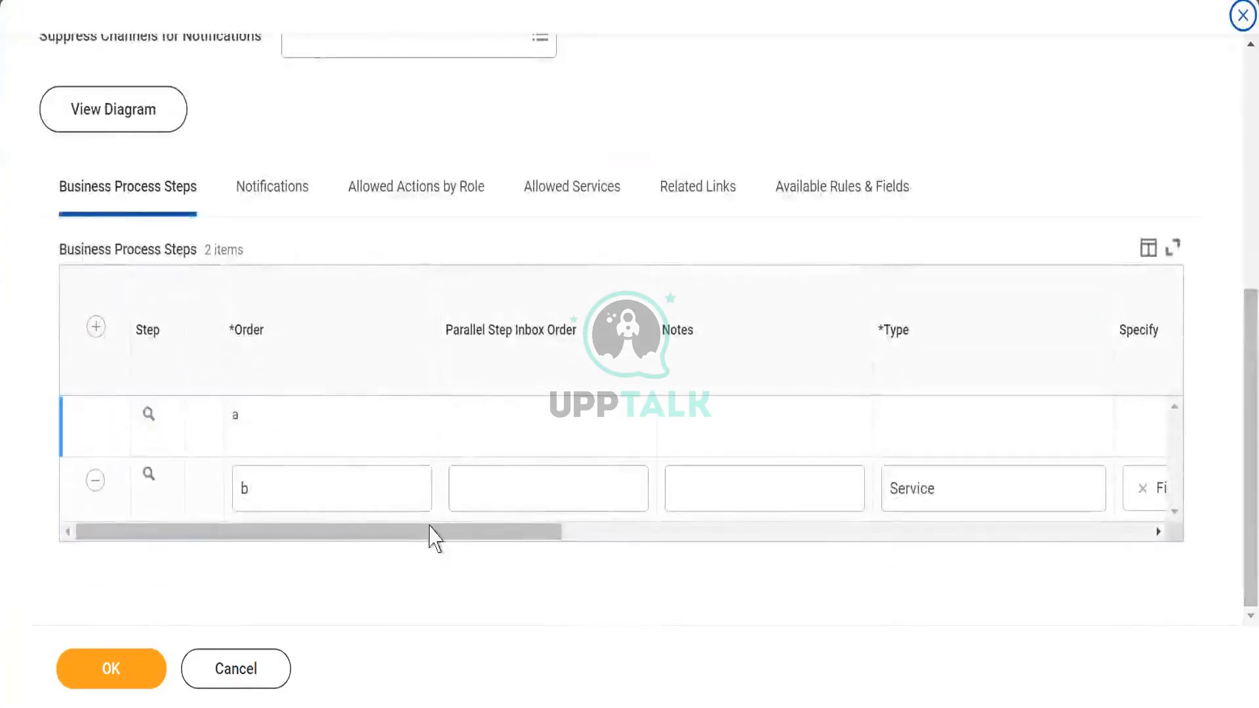
pyautogui.moveTo(430, 528); pyautogui.dragTo(535, 510)
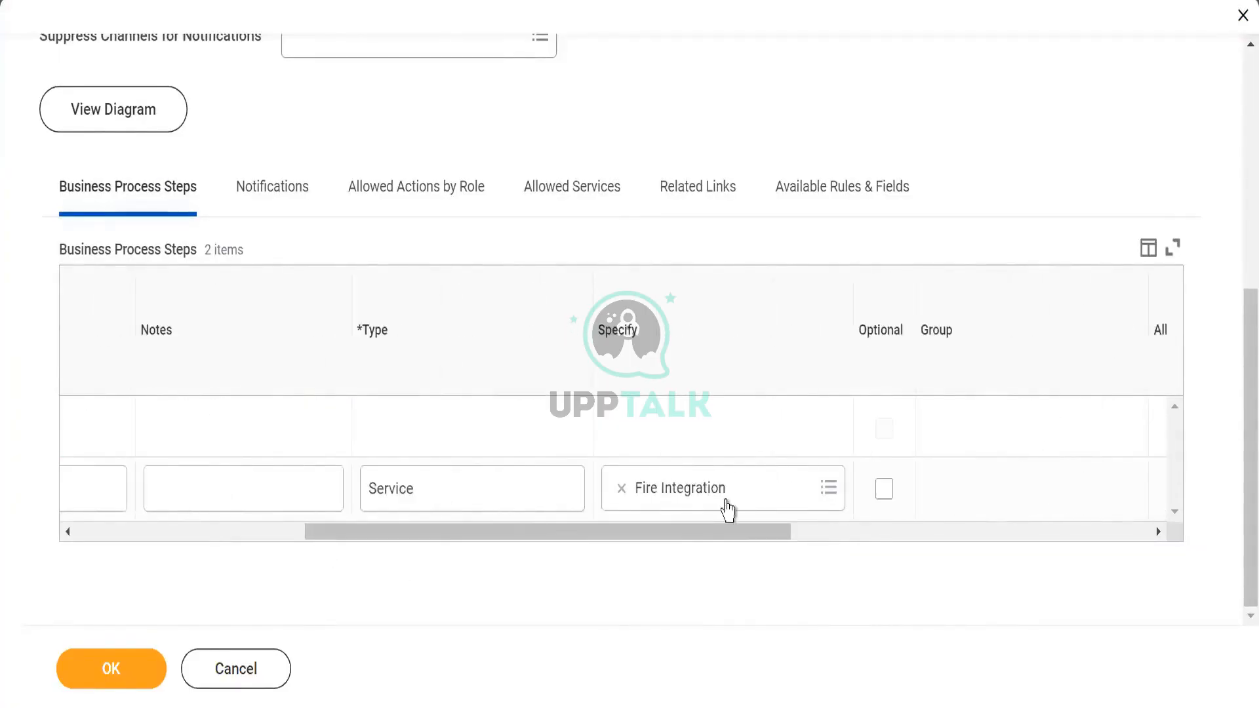
pyautogui.moveTo(613, 539); pyautogui.dragTo(295, 520)
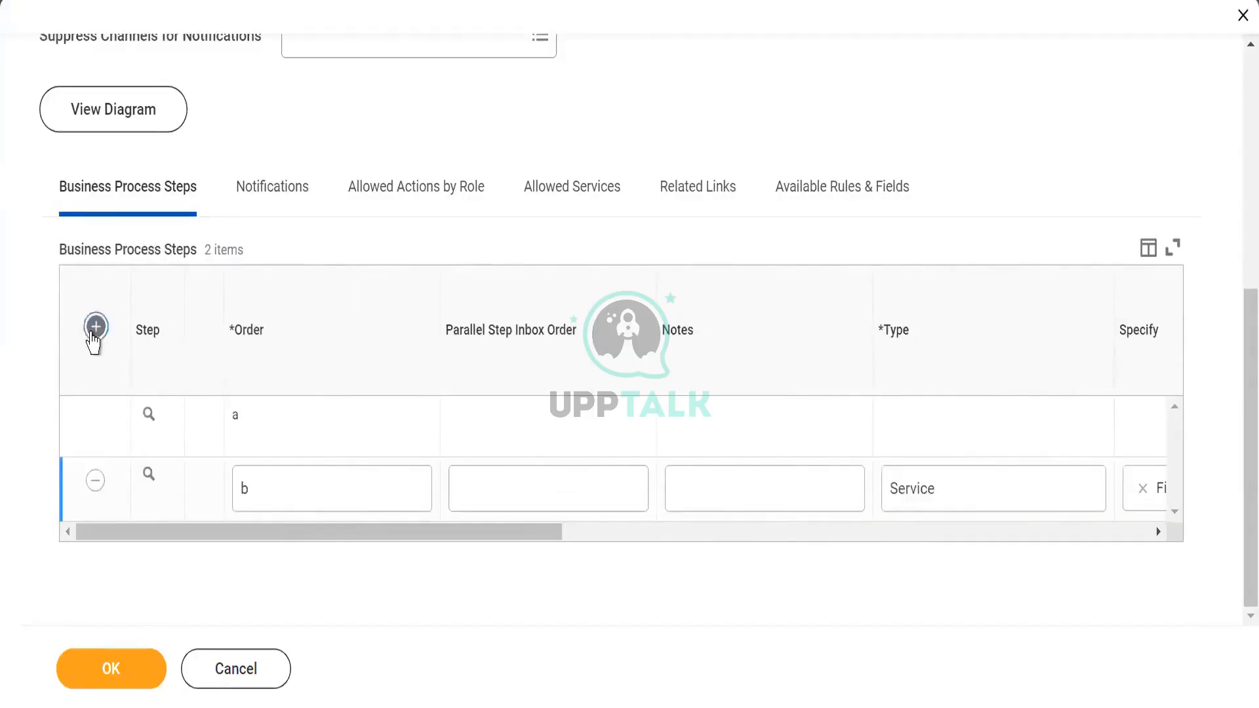
pyautogui.click(95, 332)
pyautogui.click(289, 435)
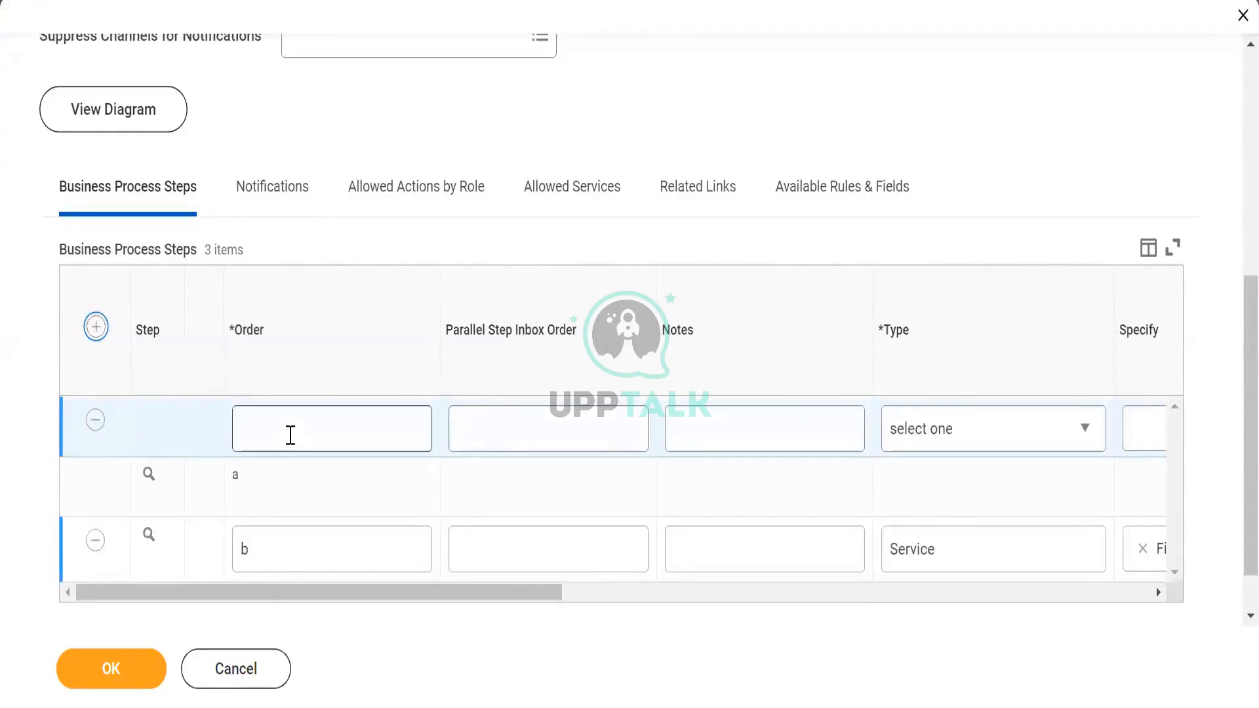
pyautogui.write('c')
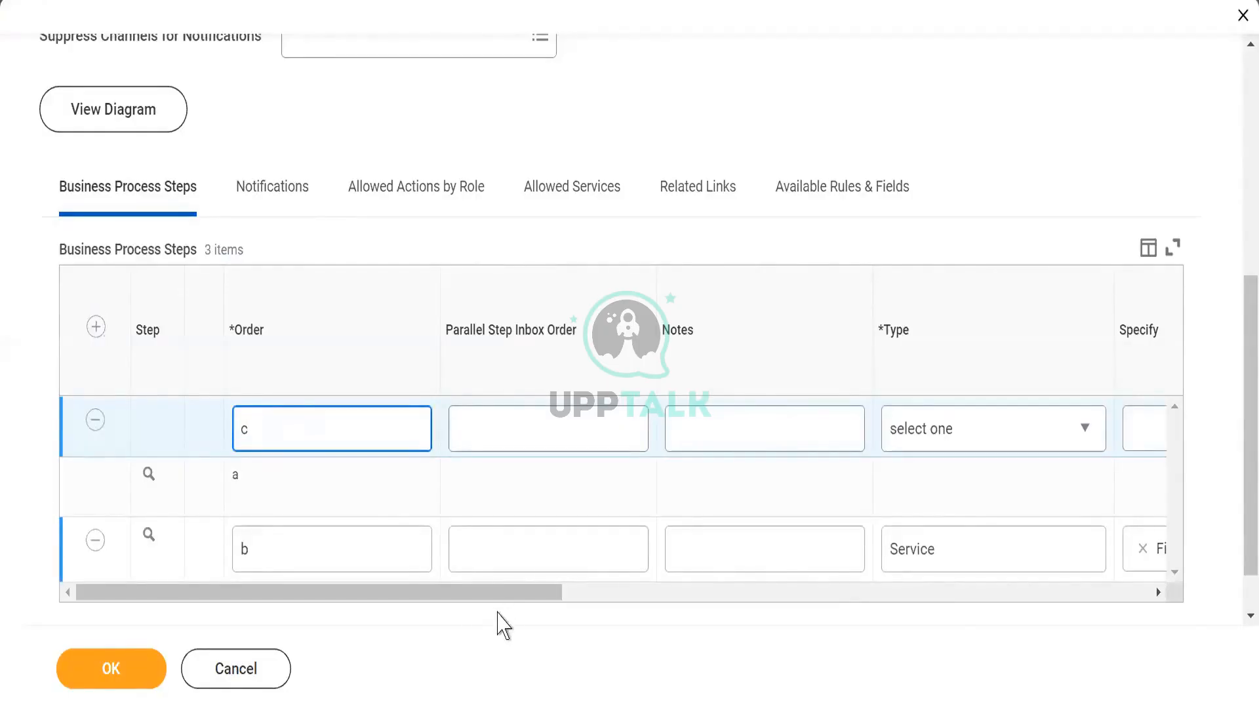
pyautogui.moveTo(502, 595); pyautogui.dragTo(658, 607)
pyautogui.click(611, 435)
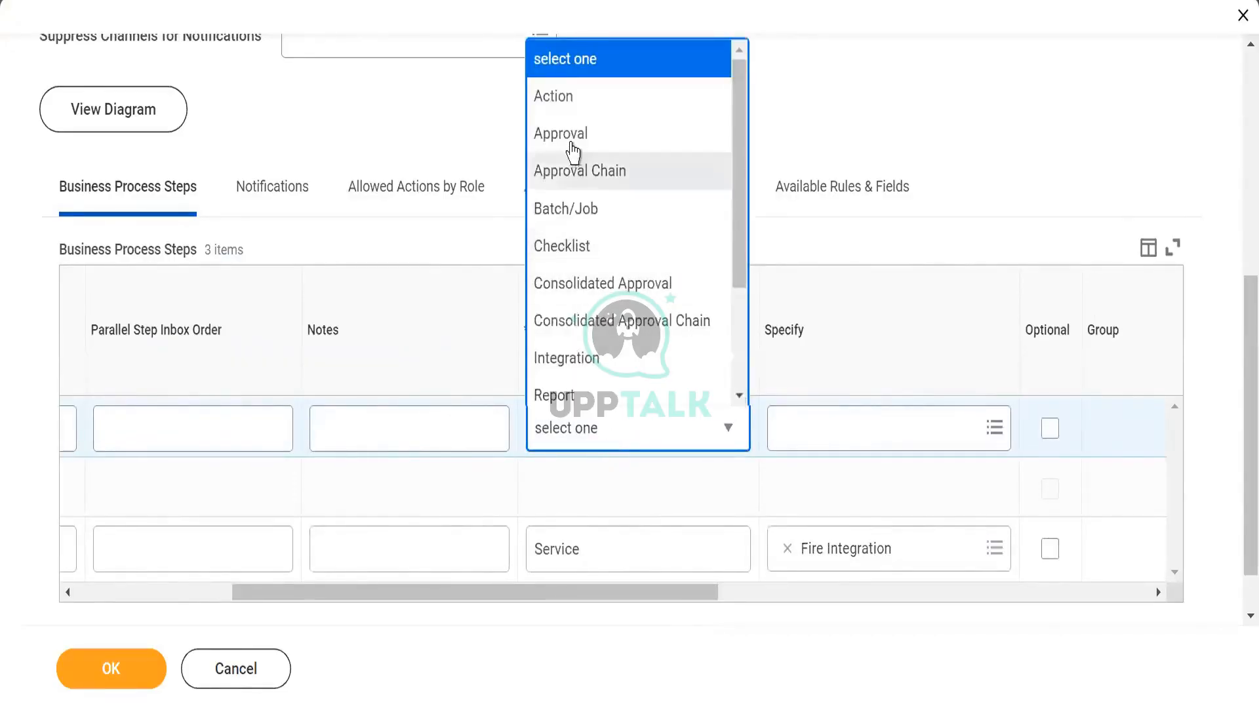
pyautogui.click(585, 367)
pyautogui.click(586, 388)
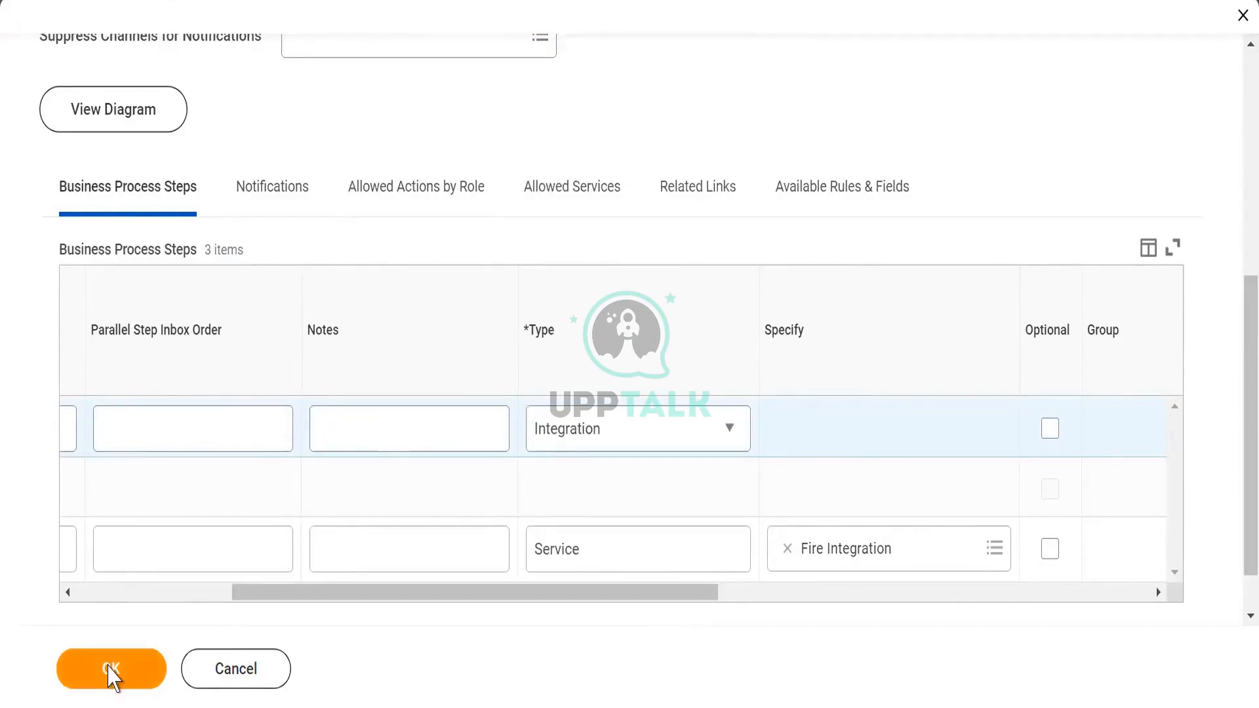
pyautogui.click(109, 670)
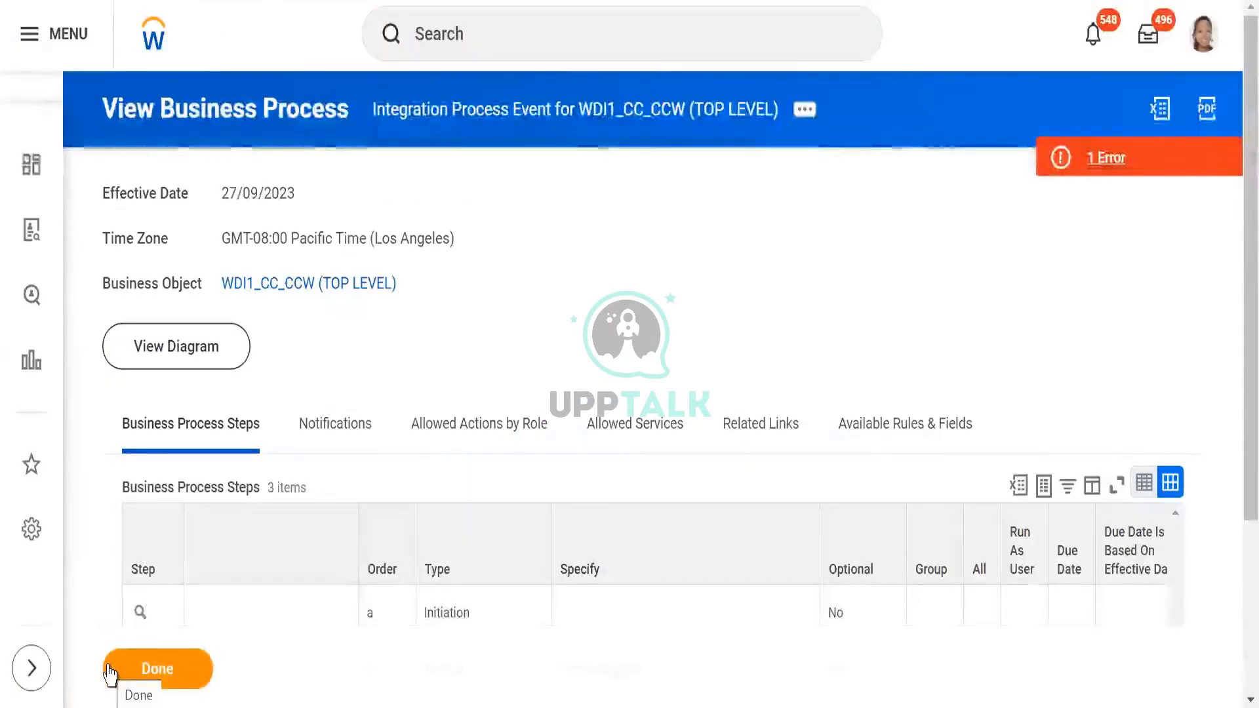
# - Read the details of the error on the WDI1_CC_CCW business process and close them
pyautogui.click(1147, 165)
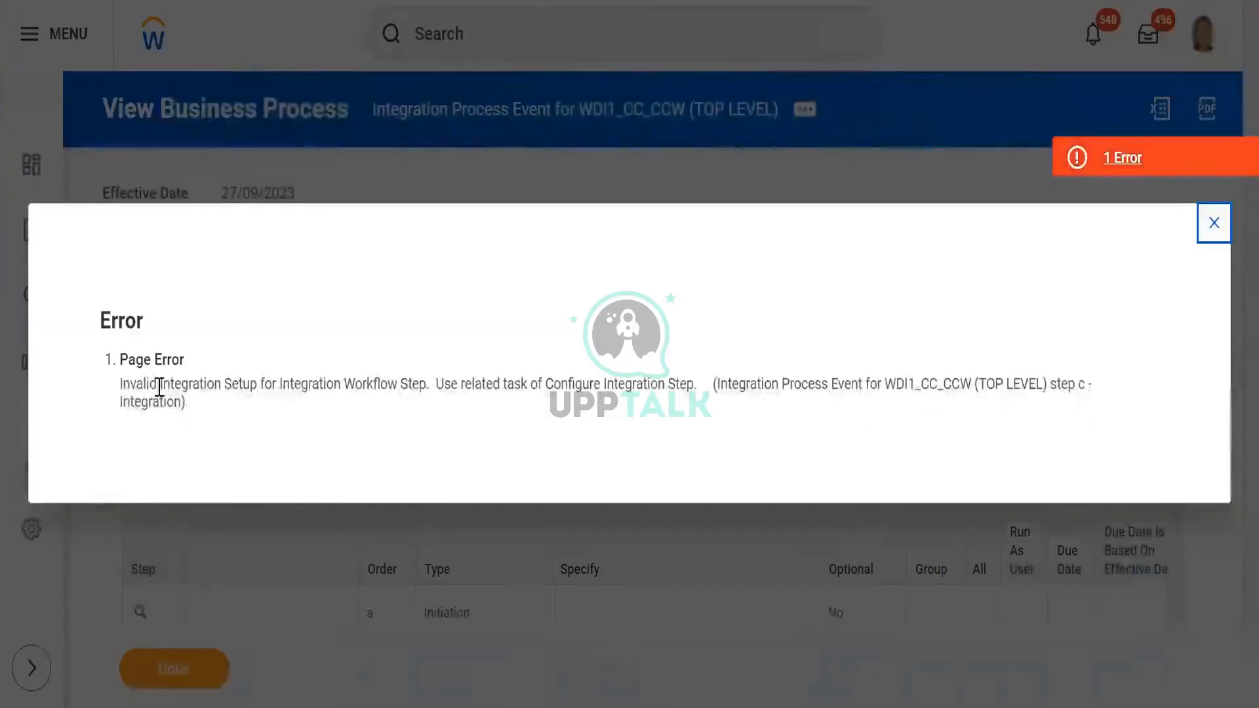
pyautogui.moveTo(142, 385); pyautogui.dragTo(827, 360)
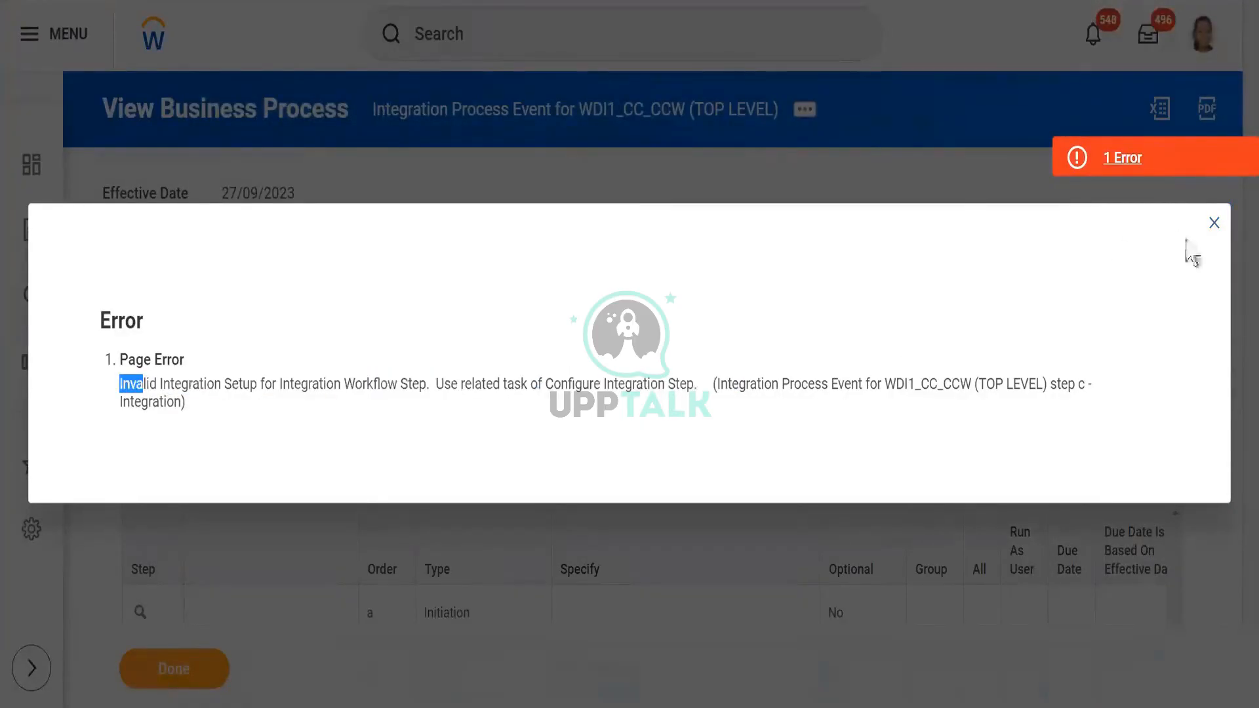
pyautogui.click(1214, 233)
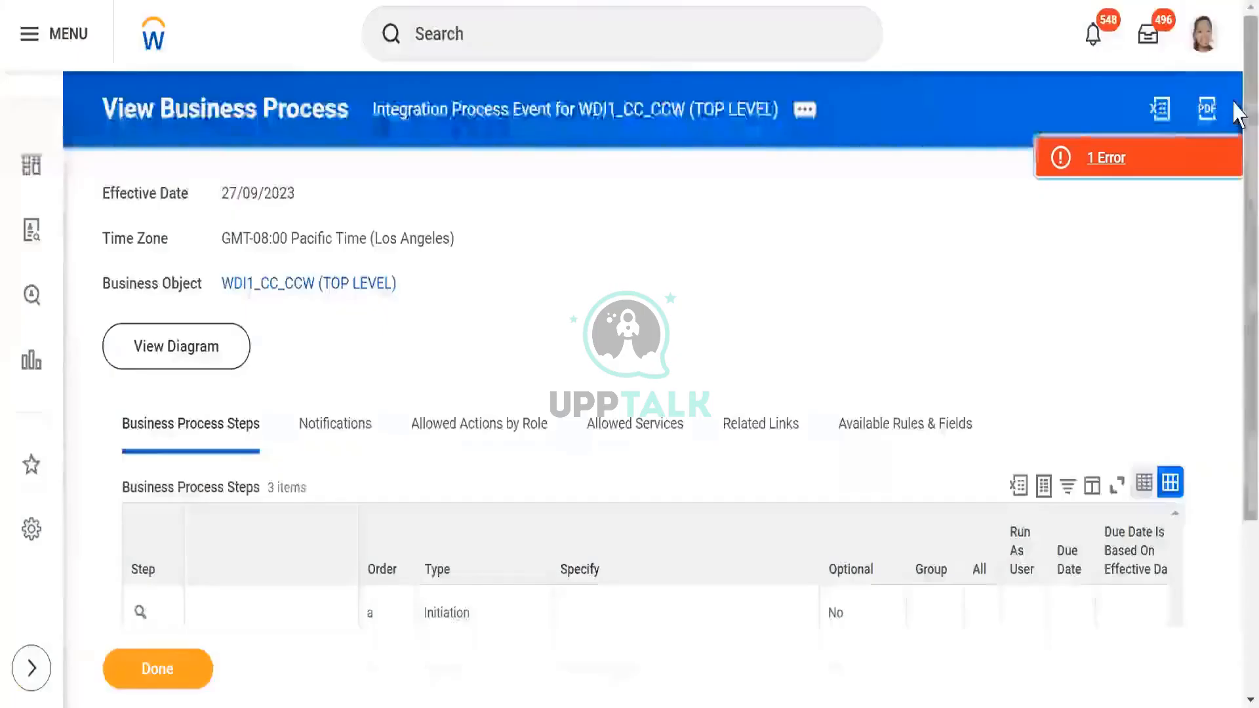
# - Configure integration step c of the WDI1_CC_CCW business process to run WDI1_CC_DT, keeping WDI1_CC_DT as the static request name
pyautogui.scroll(-2, 1238, 367)
pyautogui.scroll(-2, 1238, 368)
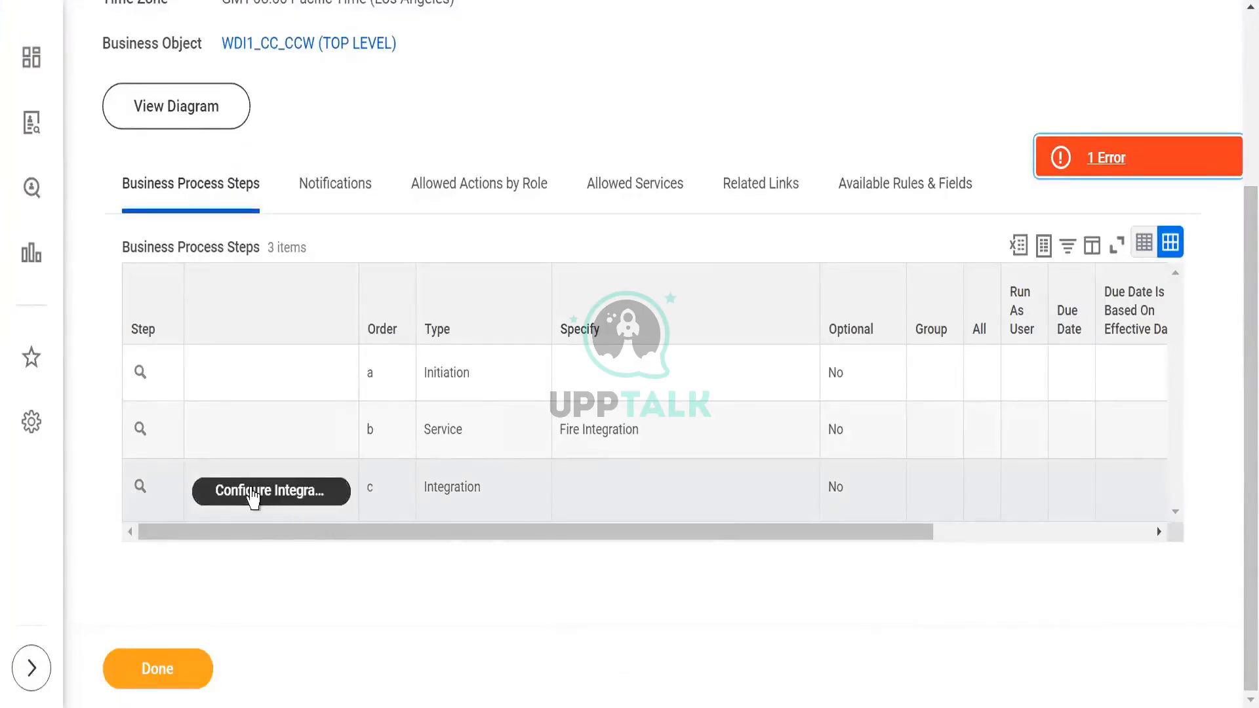
pyautogui.click(252, 494)
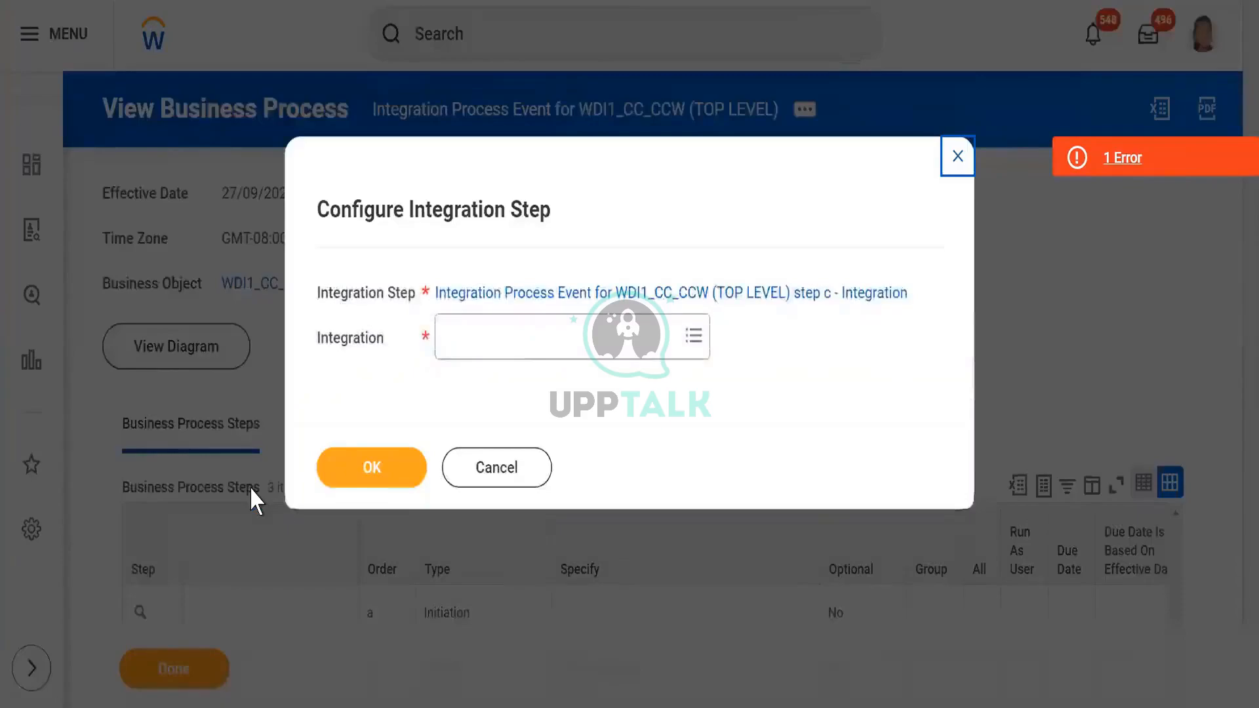
pyautogui.click(491, 342)
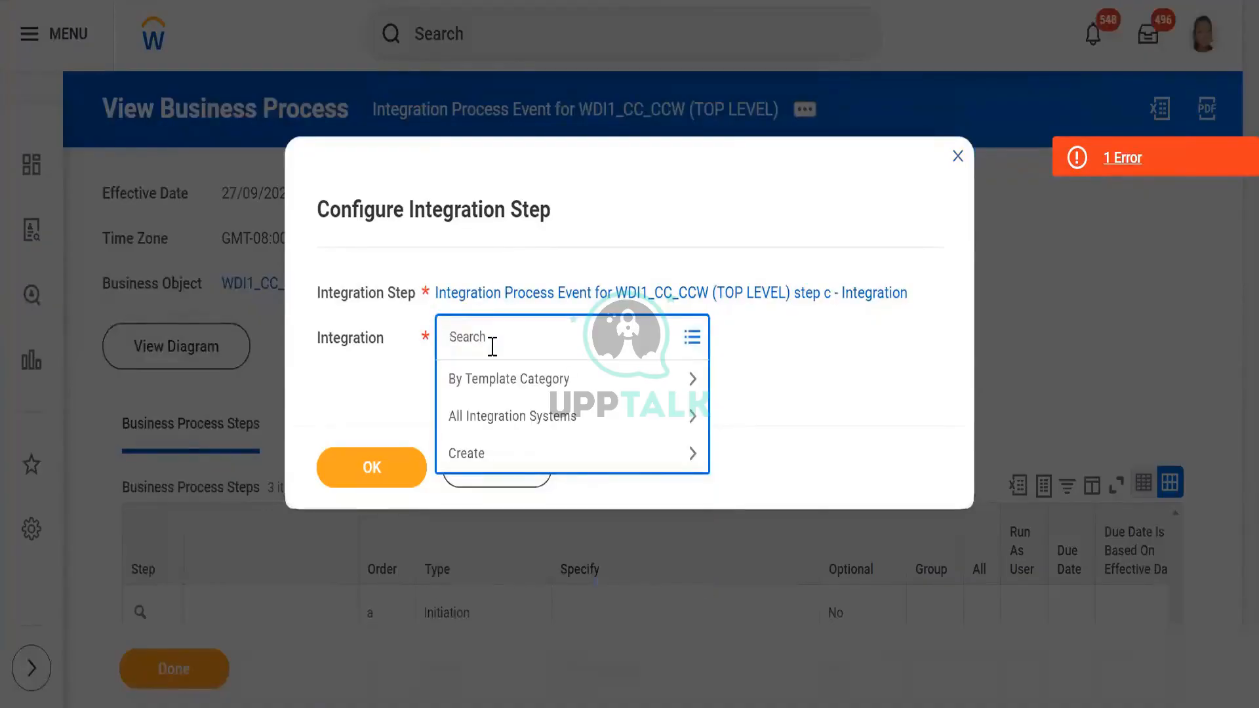
pyautogui.write('WDI1_')
pyautogui.press('Return')
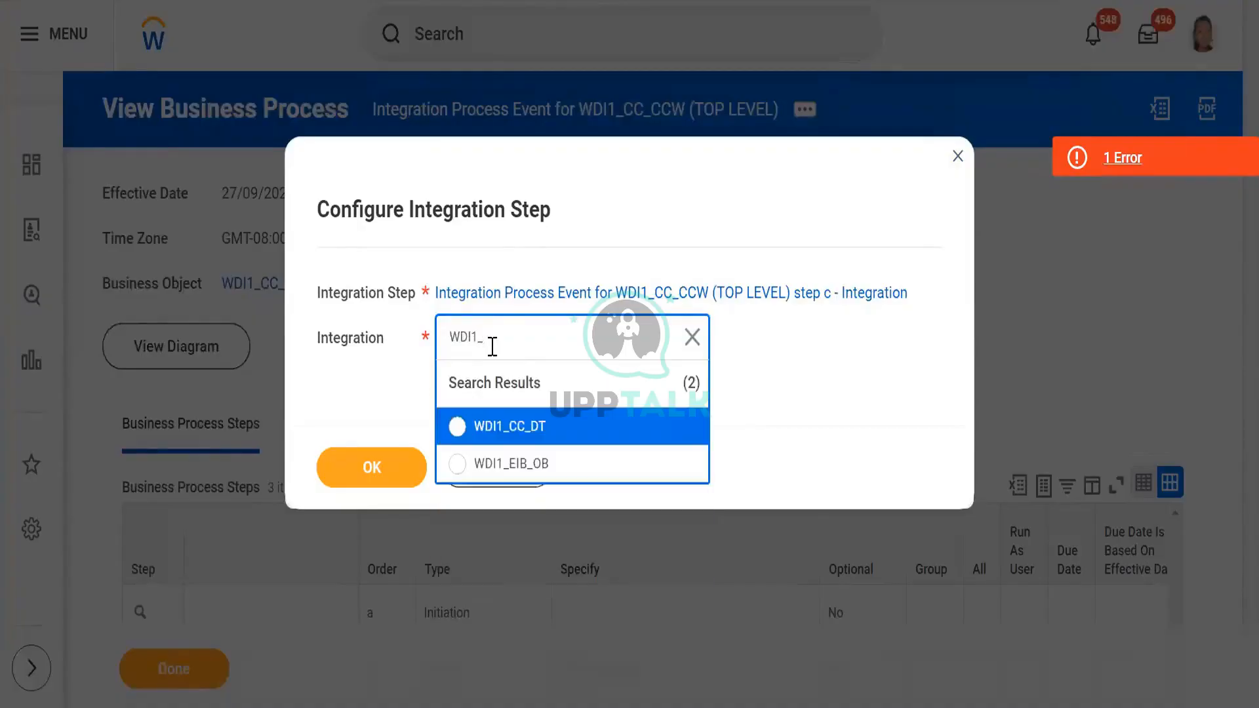
pyautogui.click(459, 427)
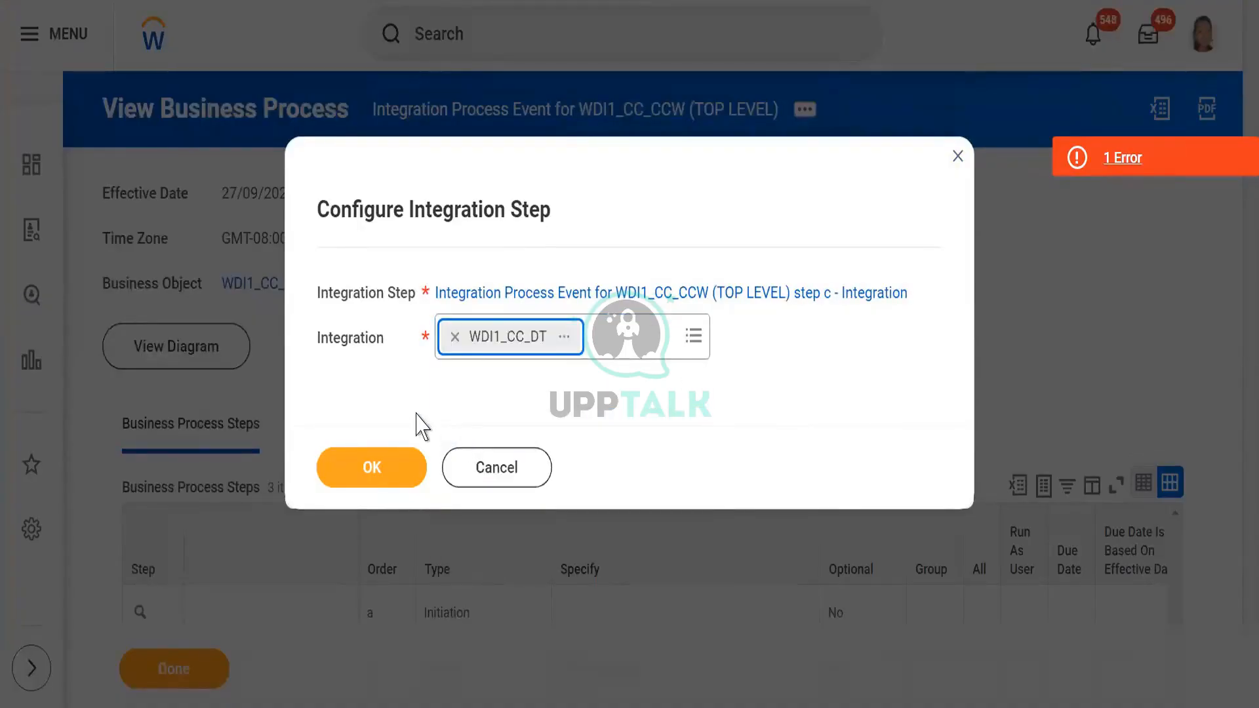
pyautogui.click(372, 467)
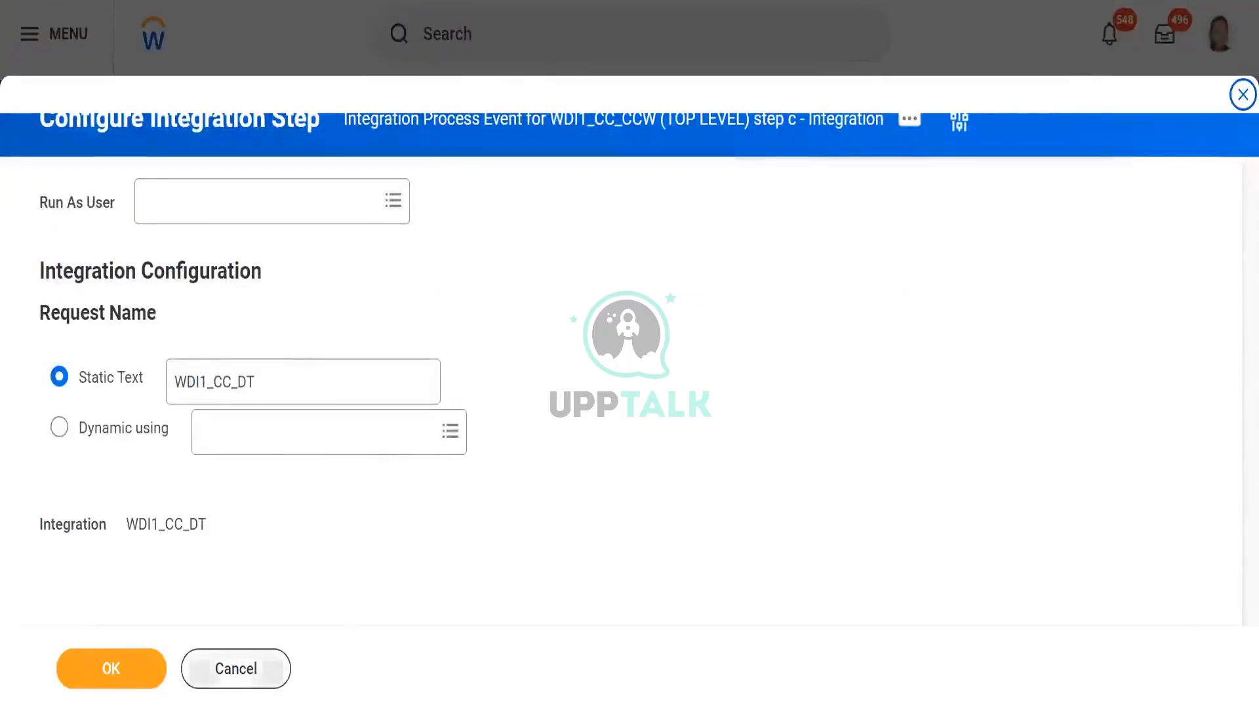
pyautogui.click(113, 665)
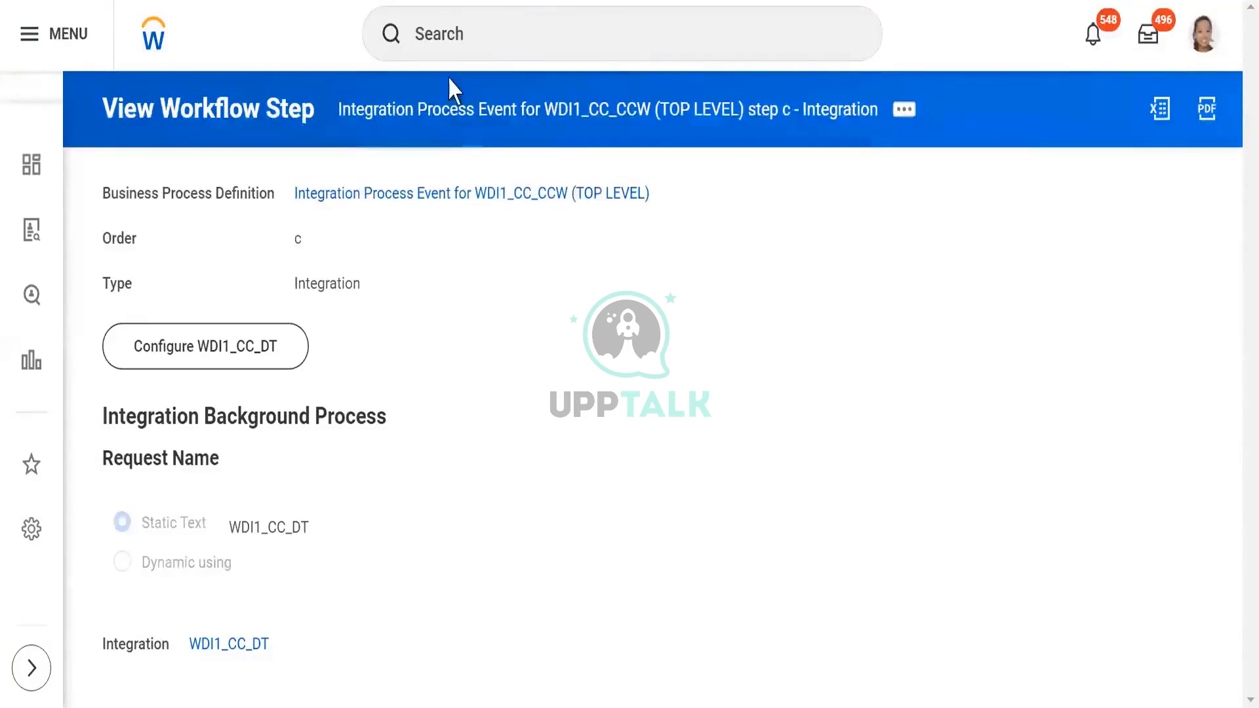
# - Search for WDi1_CC_CCW across more categories and open the WDI1_CC_CCW integration system
pyautogui.click(450, 49)
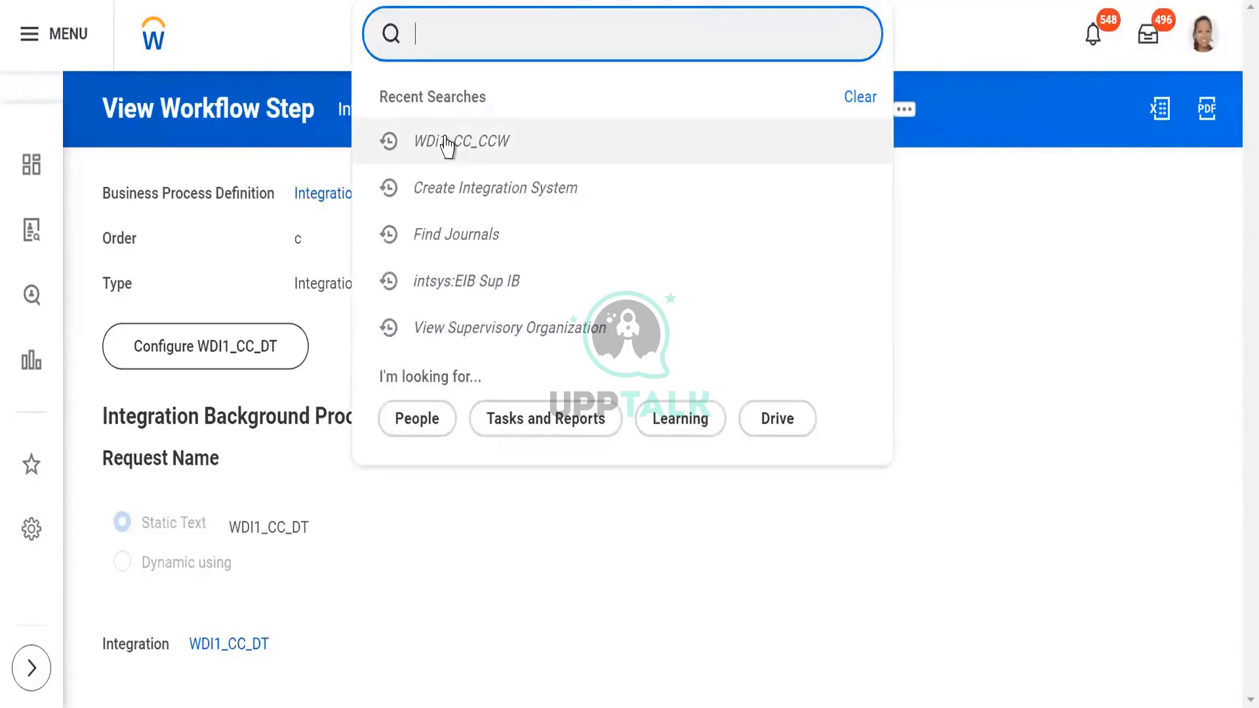
pyautogui.click(457, 141)
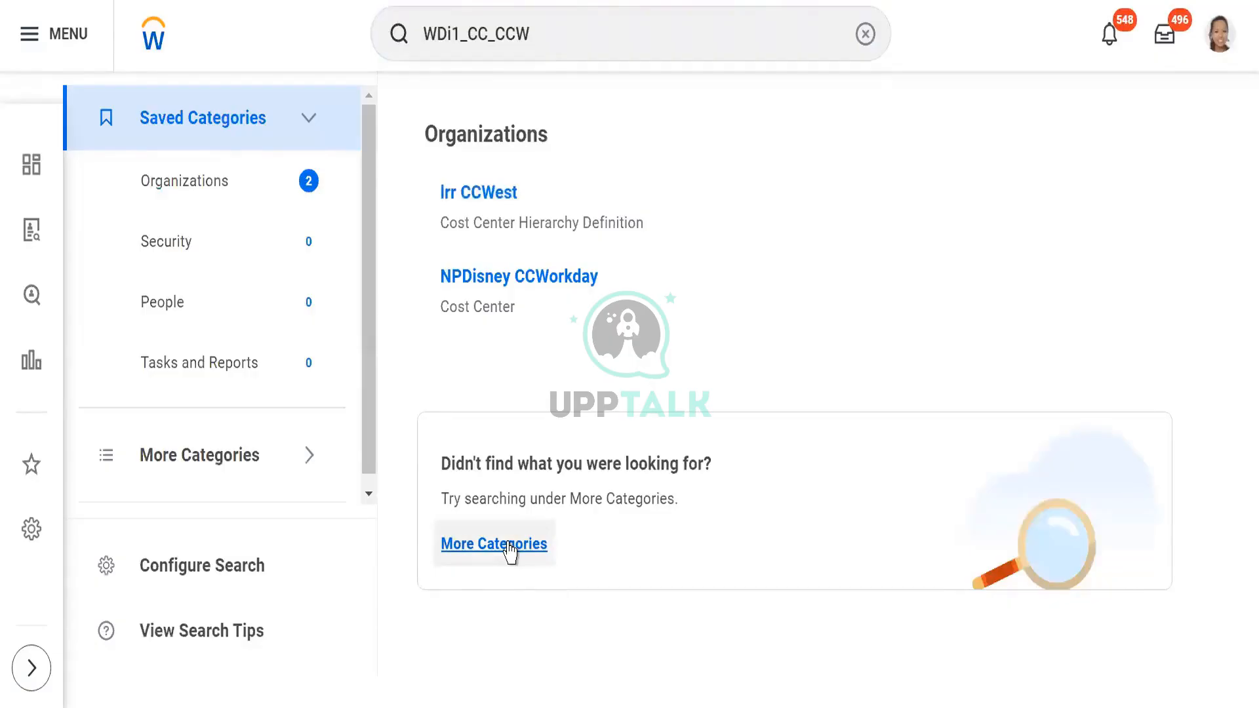
pyautogui.click(486, 556)
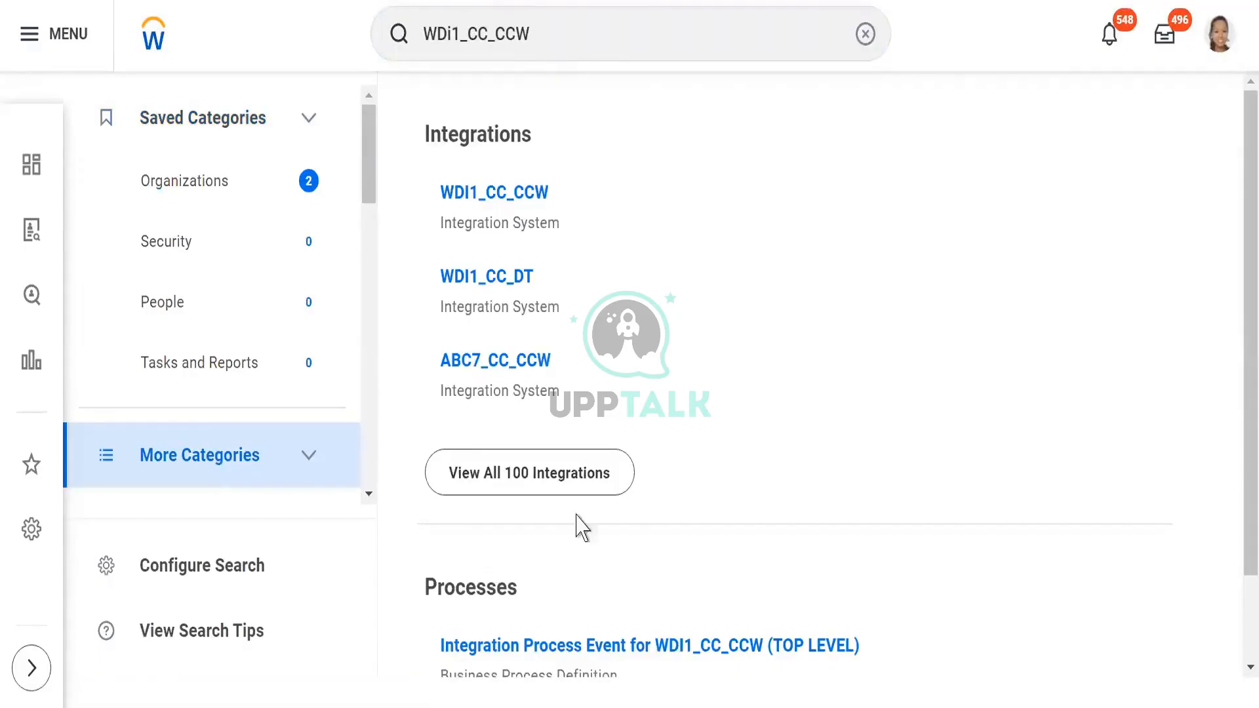
pyautogui.click(465, 207)
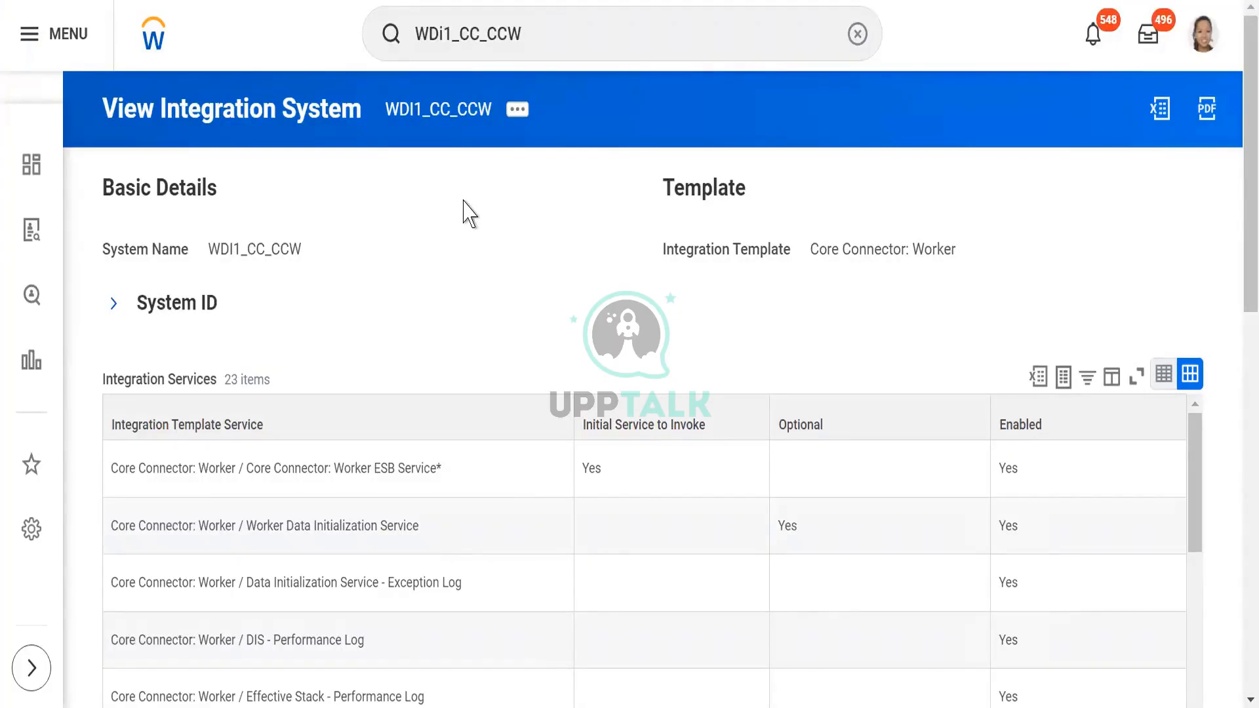
# - Start a launch of the WDI1_CC_CCW integration with the run frequency Run Now
pyautogui.click(518, 110)
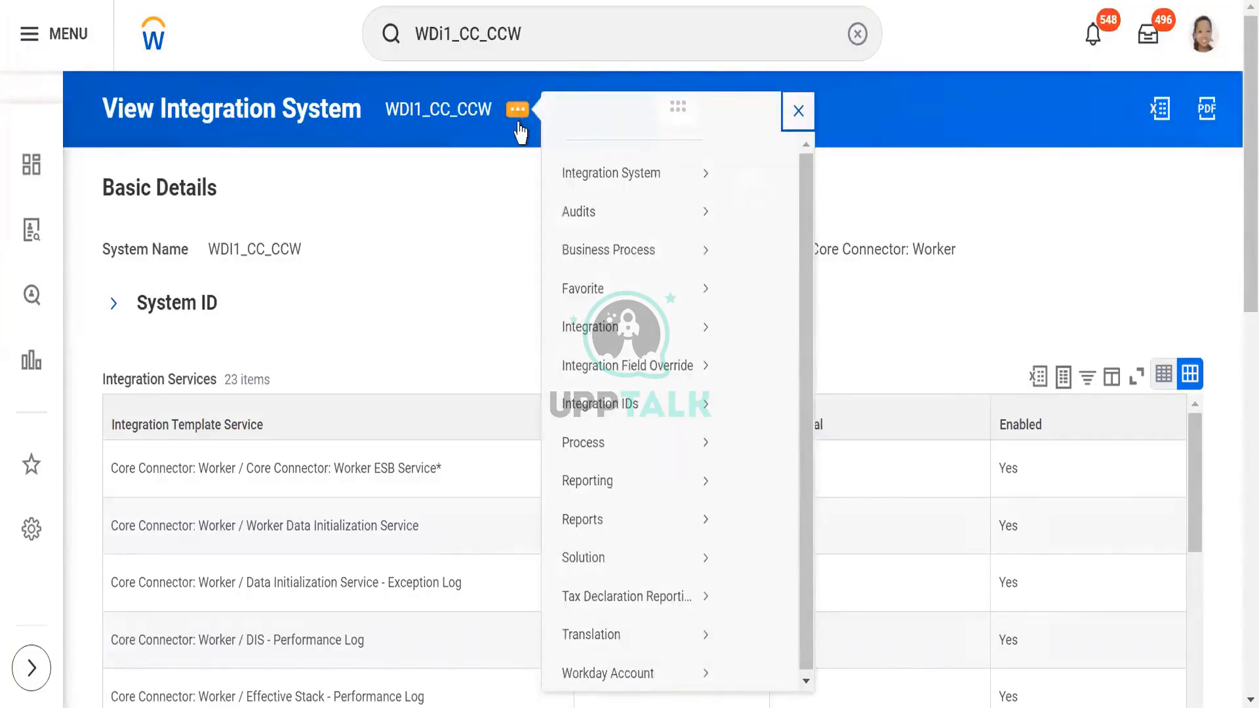
pyautogui.moveTo(697, 197)
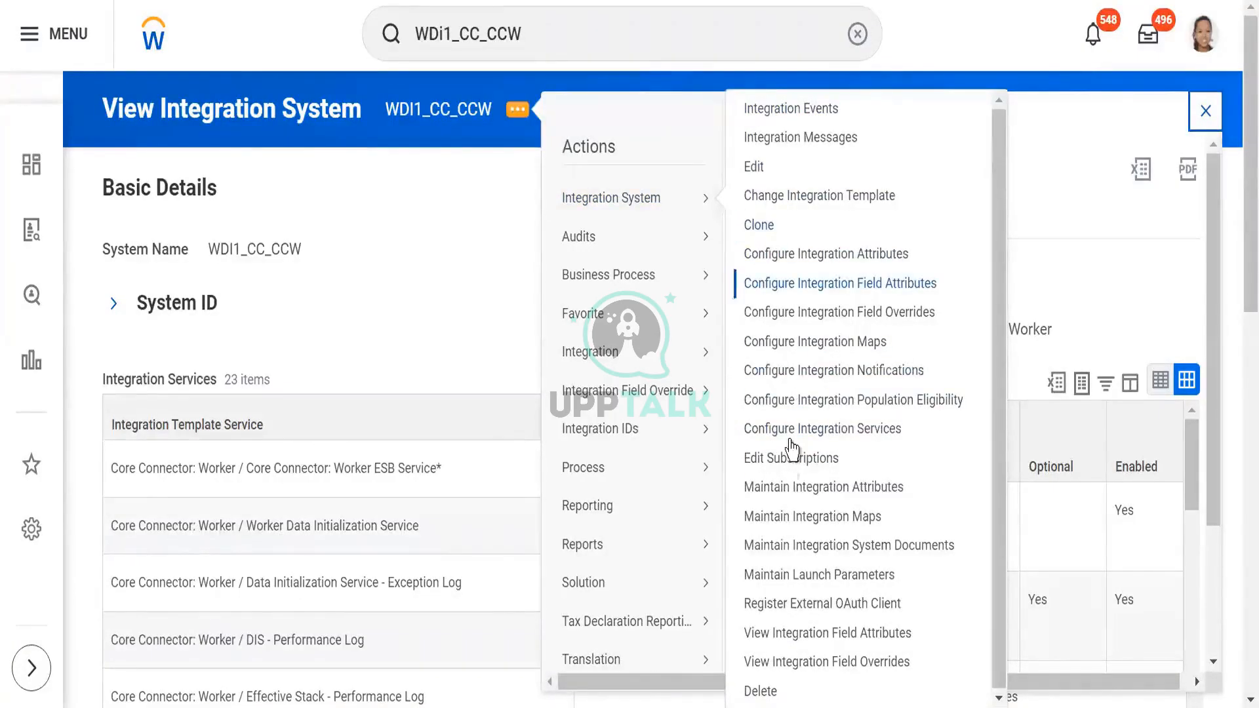
pyautogui.moveTo(640, 370)
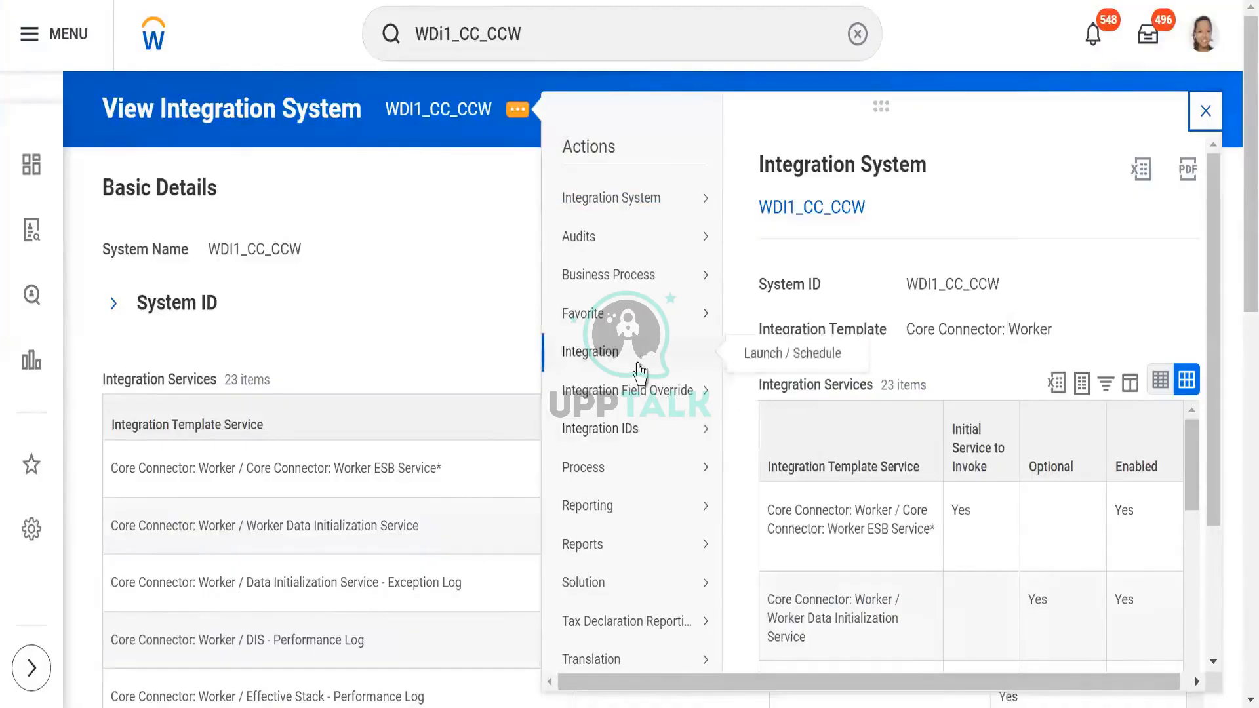
pyautogui.click(768, 357)
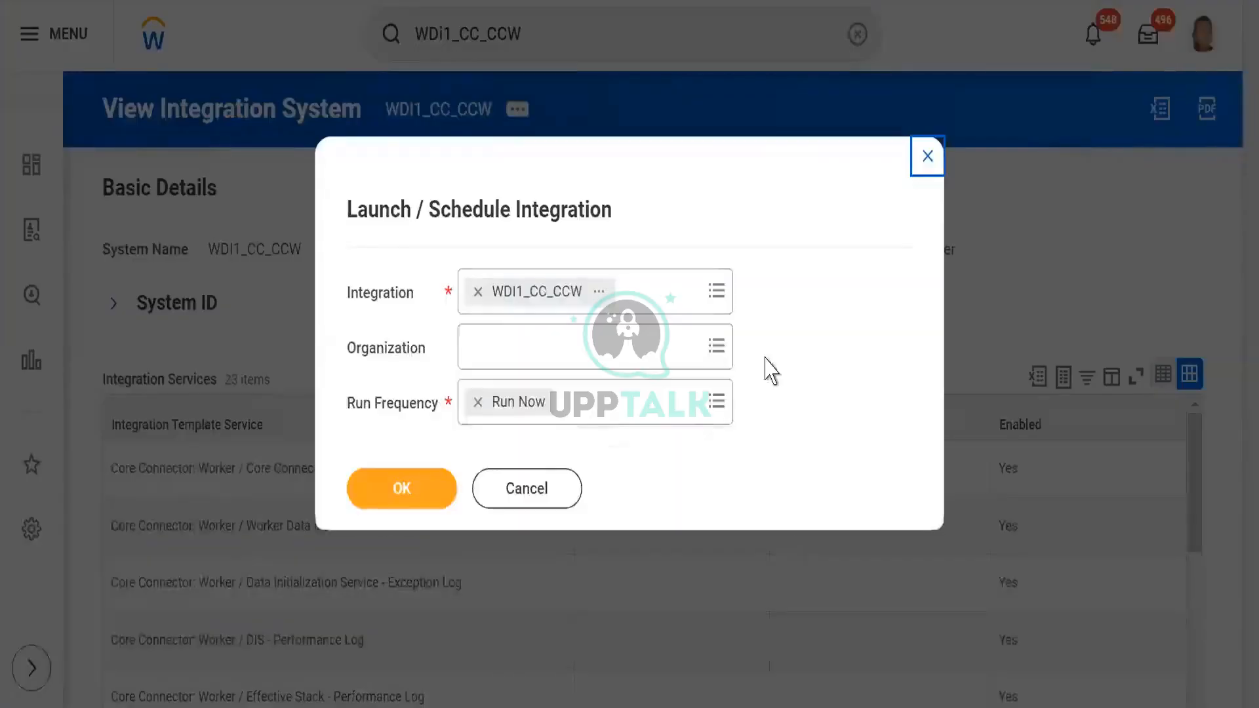
pyautogui.click(360, 501)
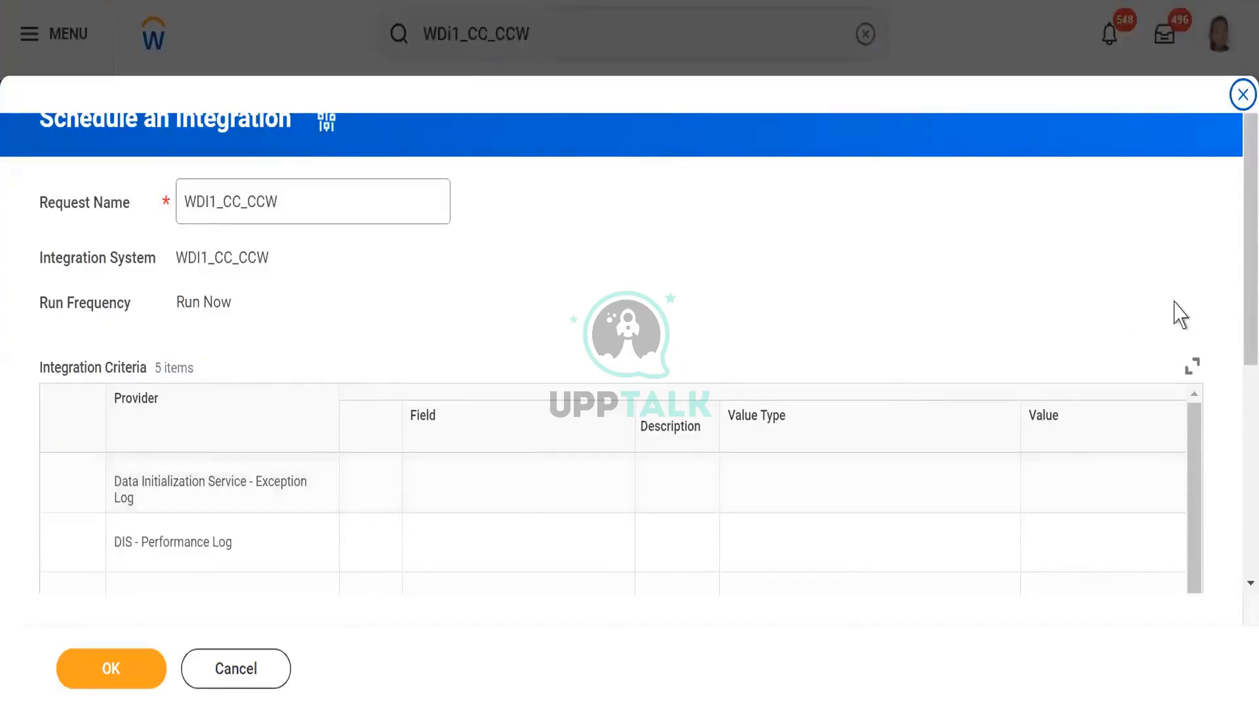
# - Enable Full File in the integration criteria and submit the WDI1_CC_CCW launch
pyautogui.scroll(-5, 1233, 279)
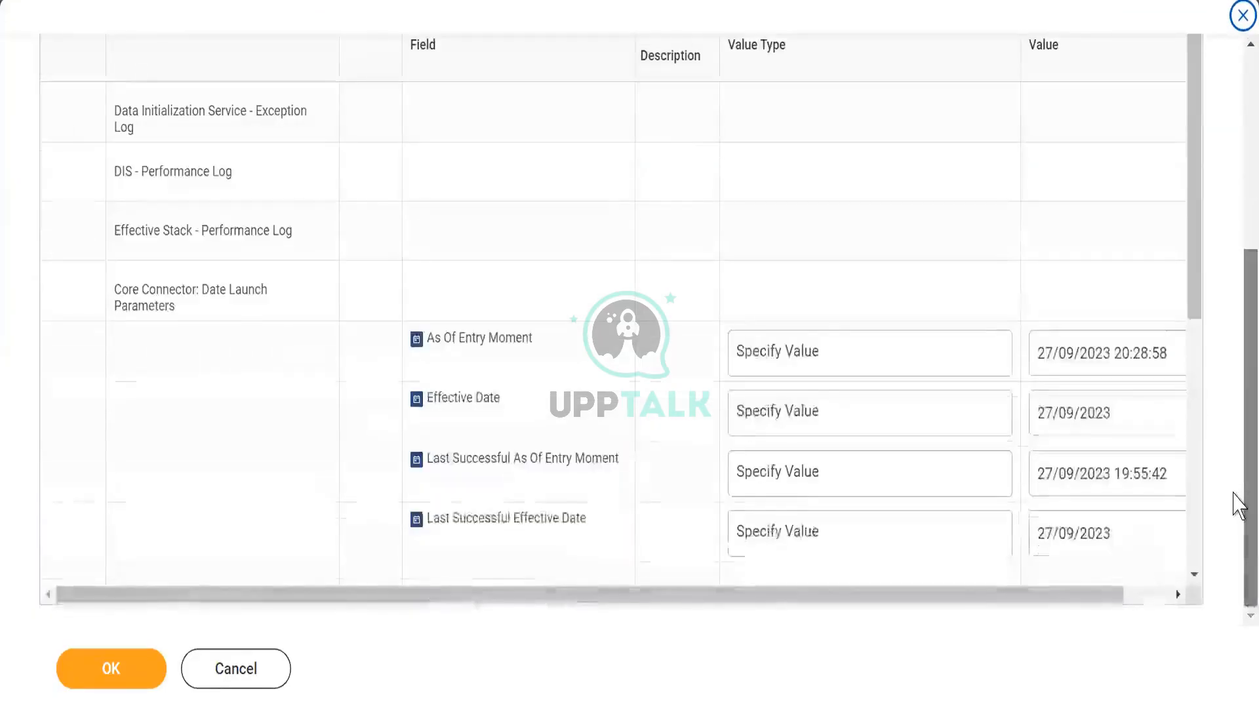
pyautogui.scroll(-7, 1192, 218)
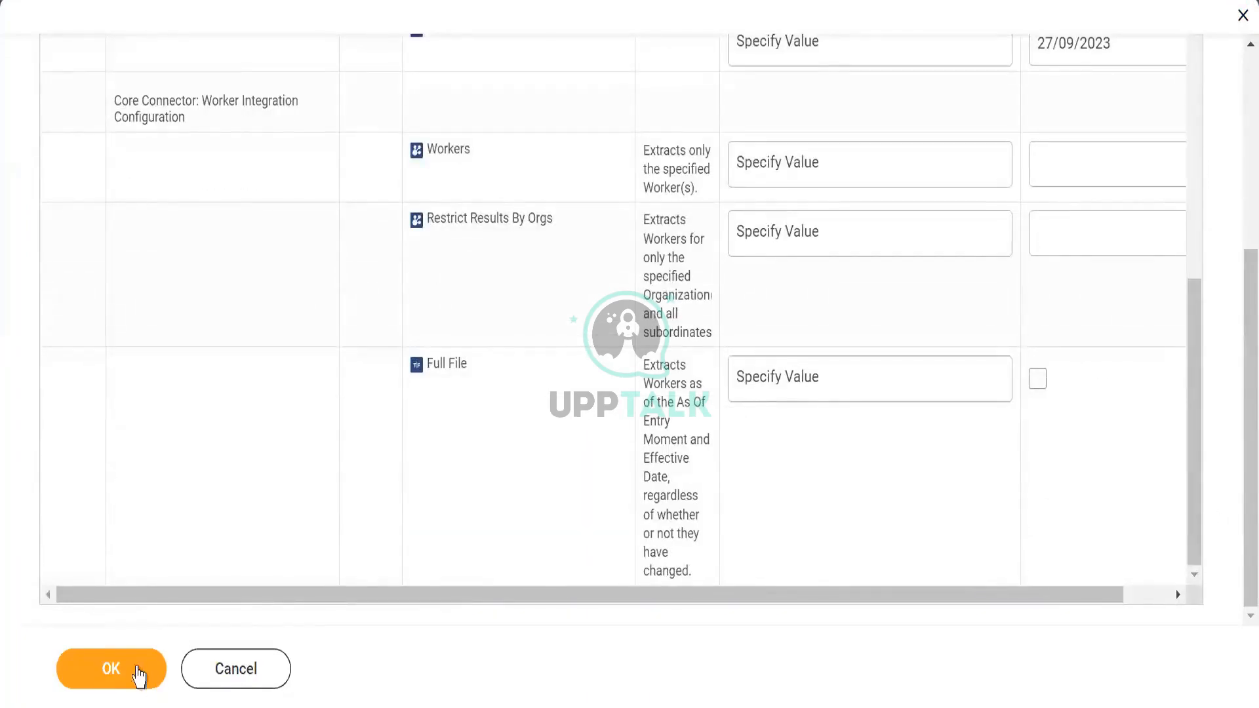
pyautogui.click(112, 671)
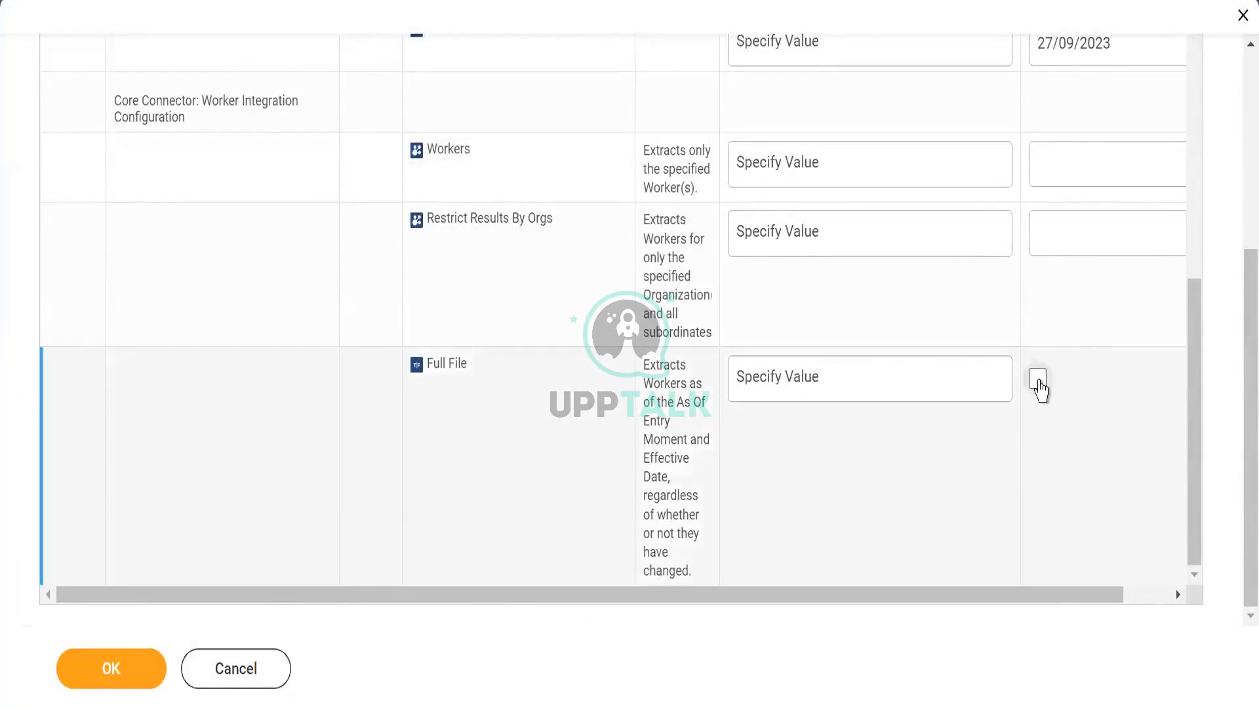
pyautogui.click(1038, 379)
pyautogui.click(79, 682)
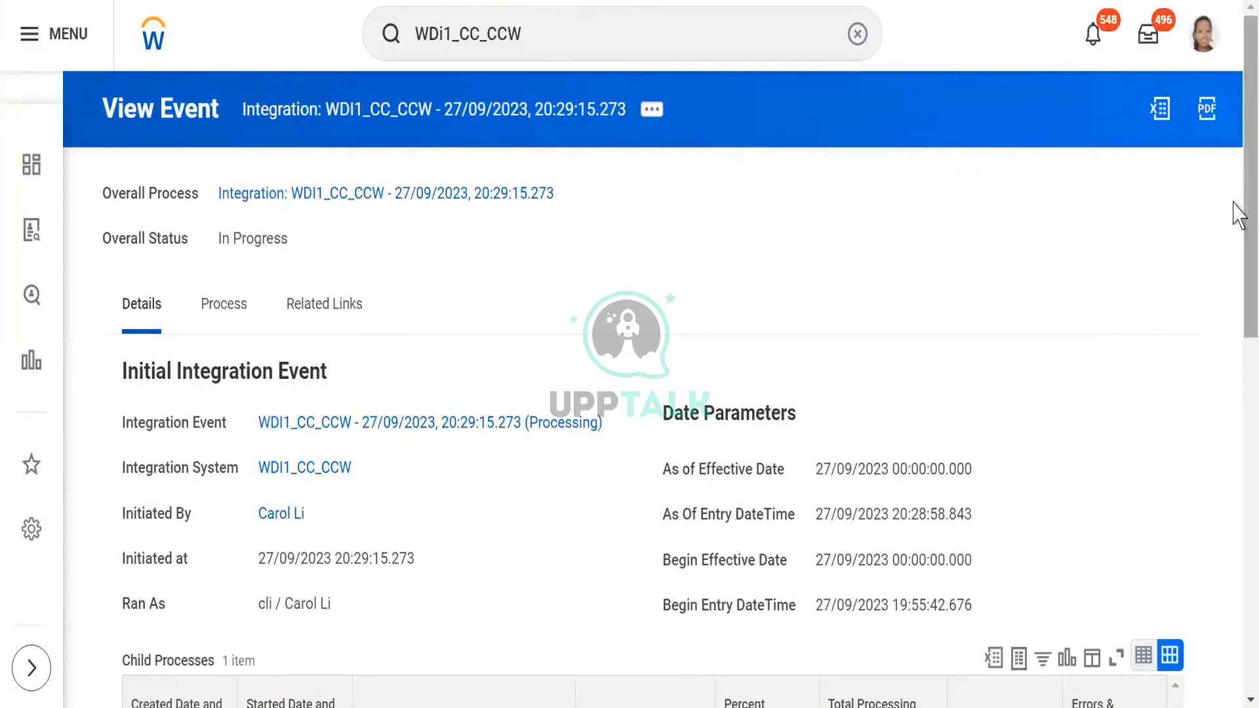
# - Examine the details of the launched WDI1_CC_CCW event, including its child processes, event info and subsequent processes
pyautogui.moveTo(1239, 215); pyautogui.dragTo(1239, 428)
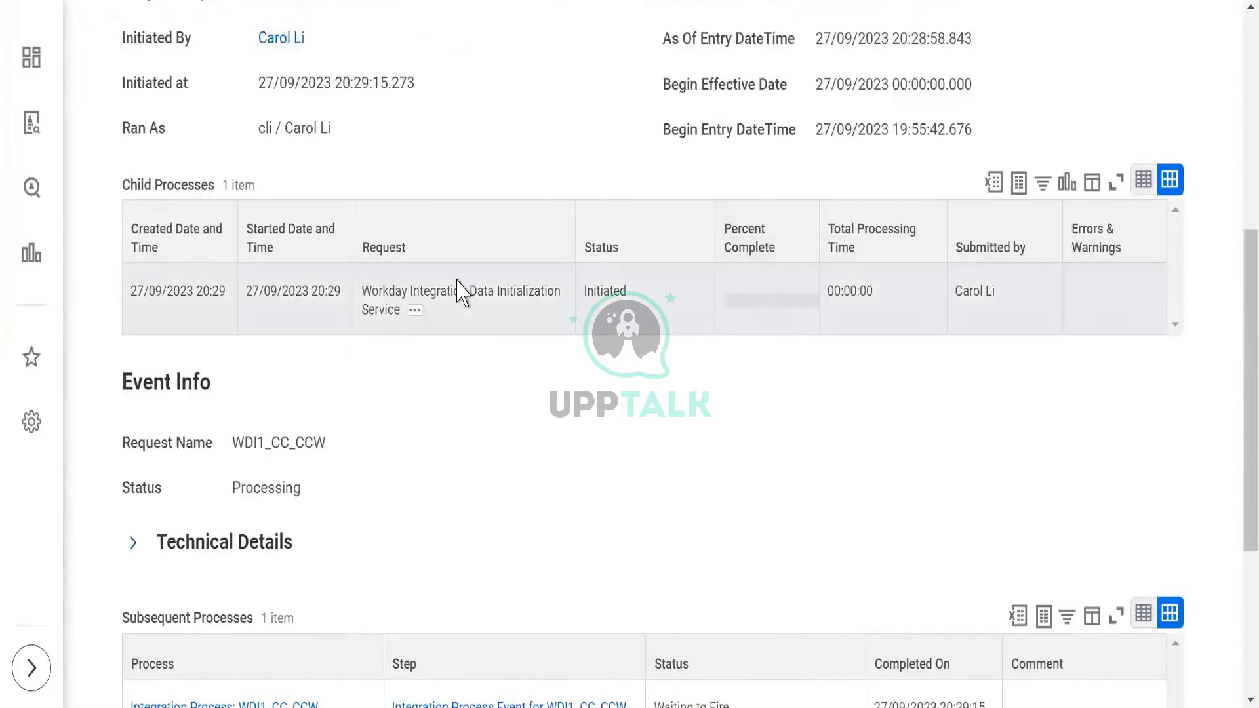
pyautogui.moveTo(1239, 413); pyautogui.dragTo(1181, 416)
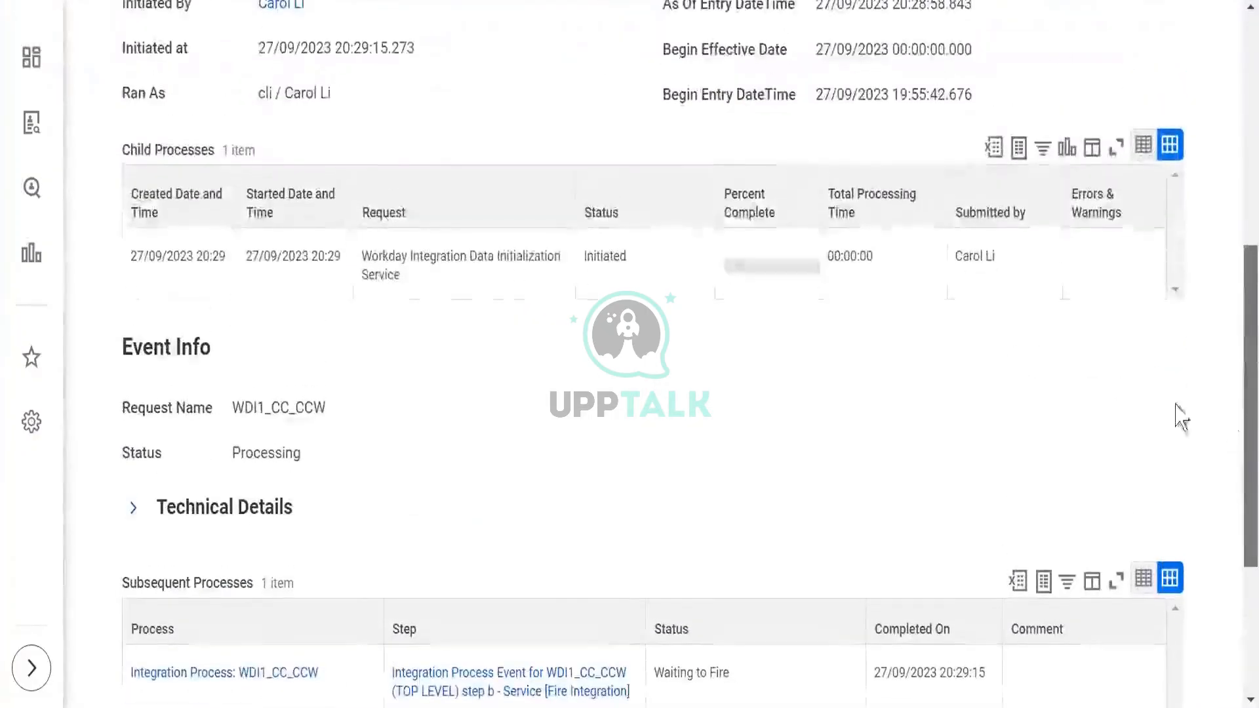
pyautogui.moveTo(394, 256); pyautogui.dragTo(561, 293)
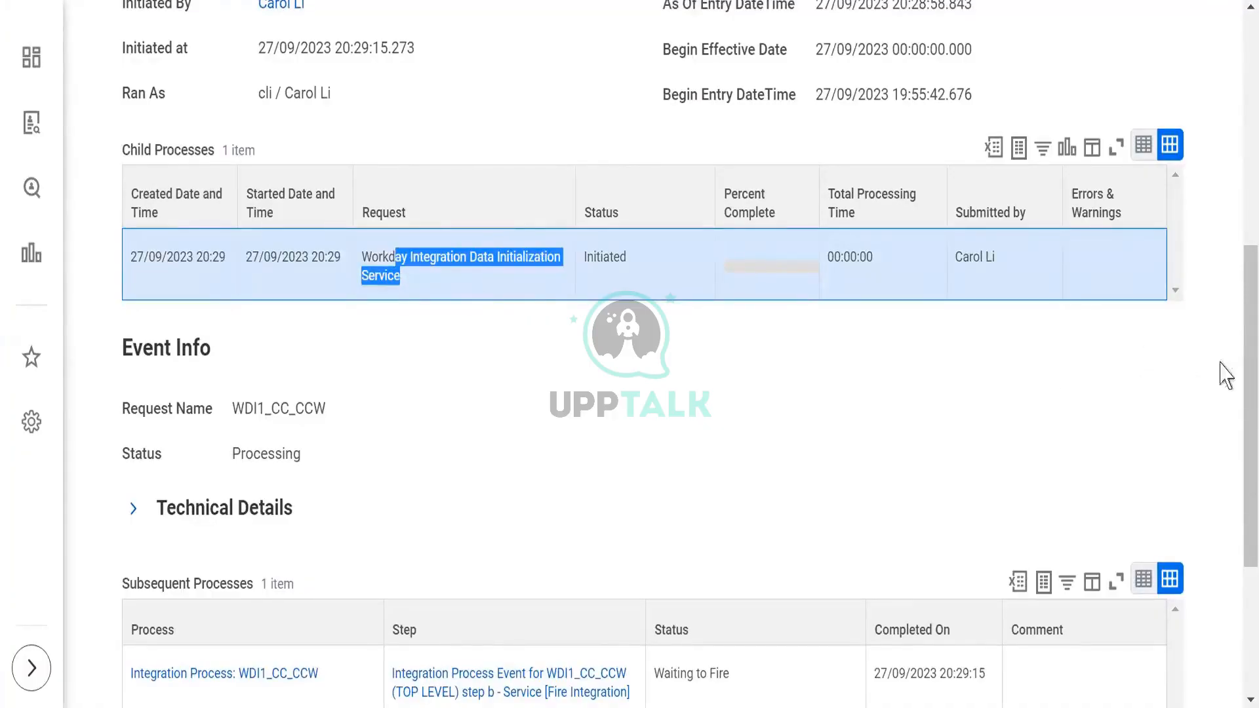
pyautogui.scroll(6, 1238, 348)
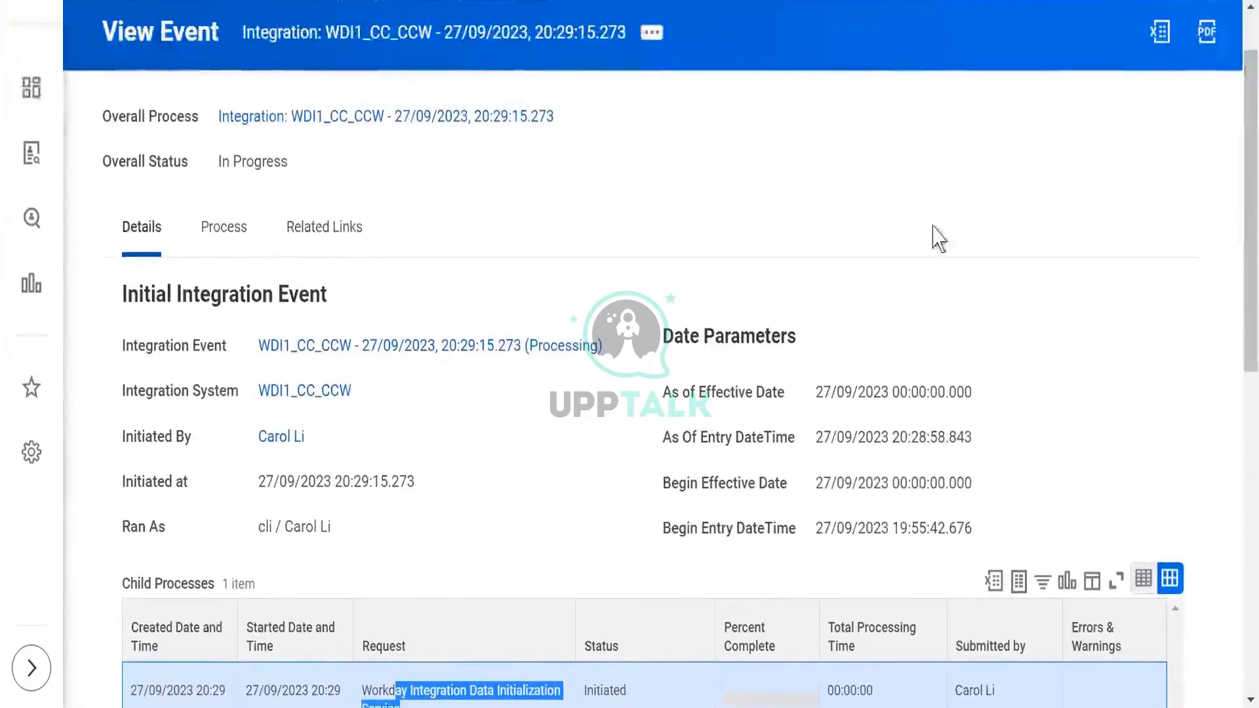
# - Review the process history of the WDI1_CC_CCW event and view its remaining process
pyautogui.click(241, 249)
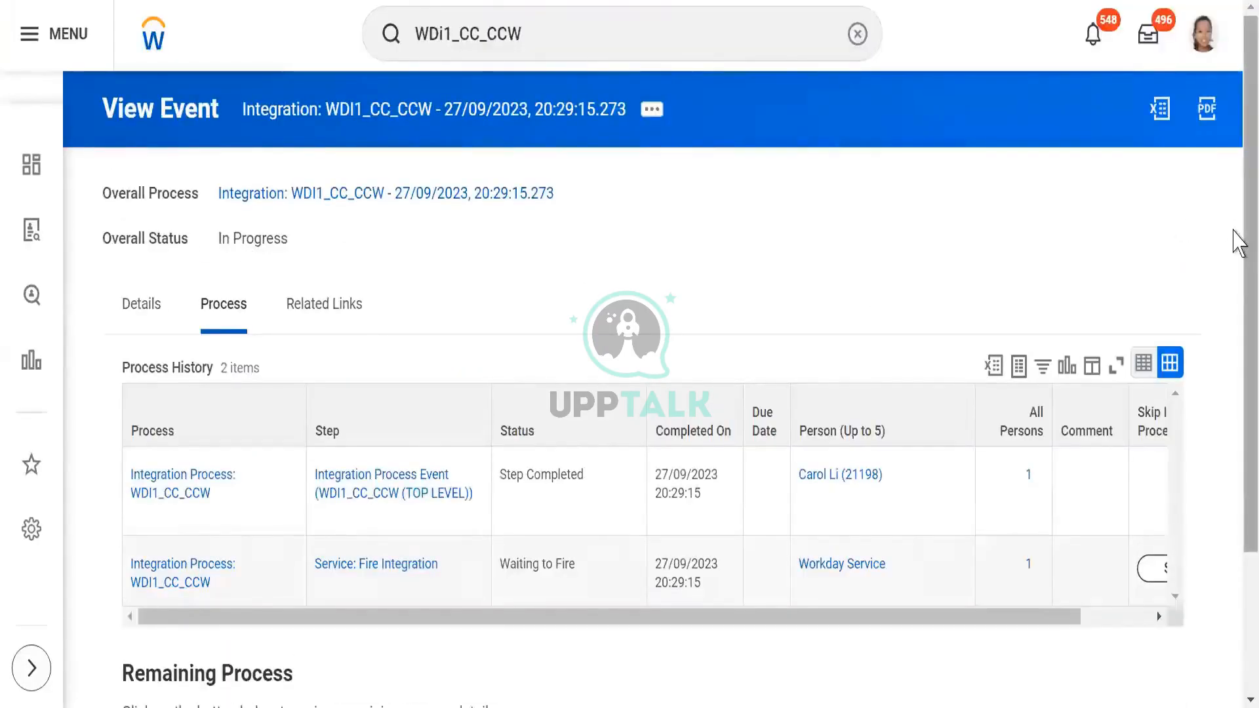
pyautogui.scroll(-3, 1237, 236)
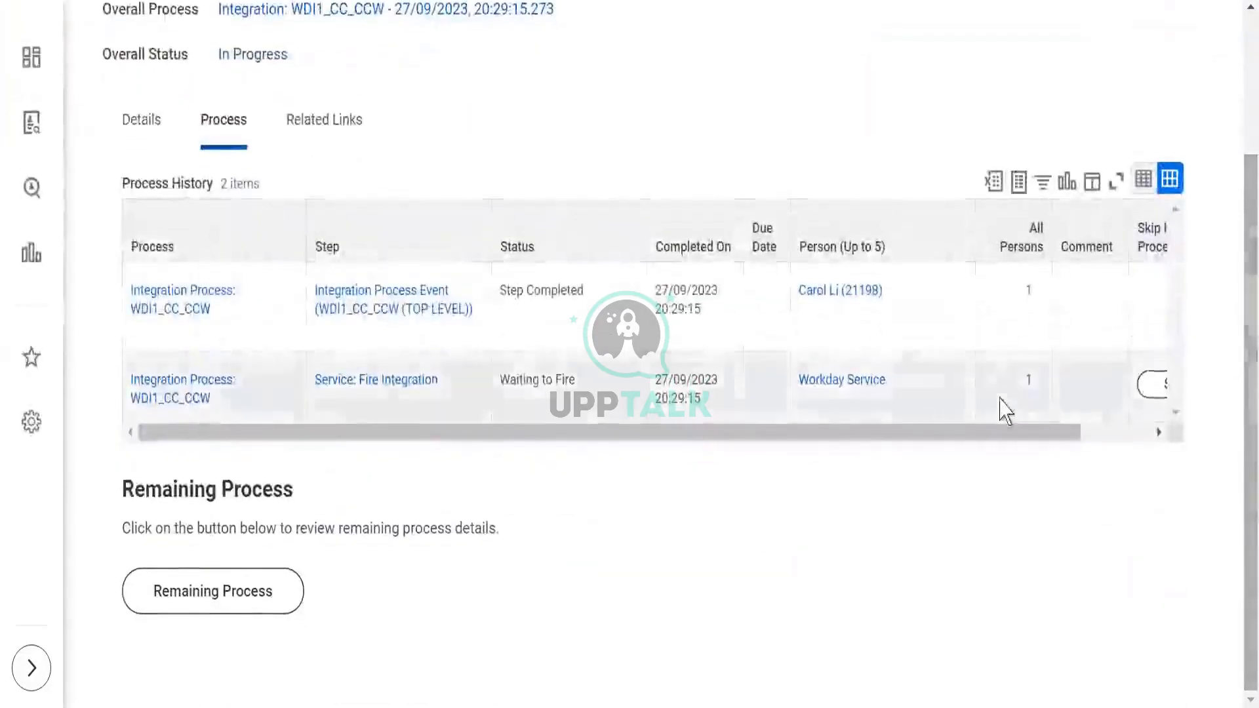
pyautogui.moveTo(1003, 433); pyautogui.dragTo(1169, 408)
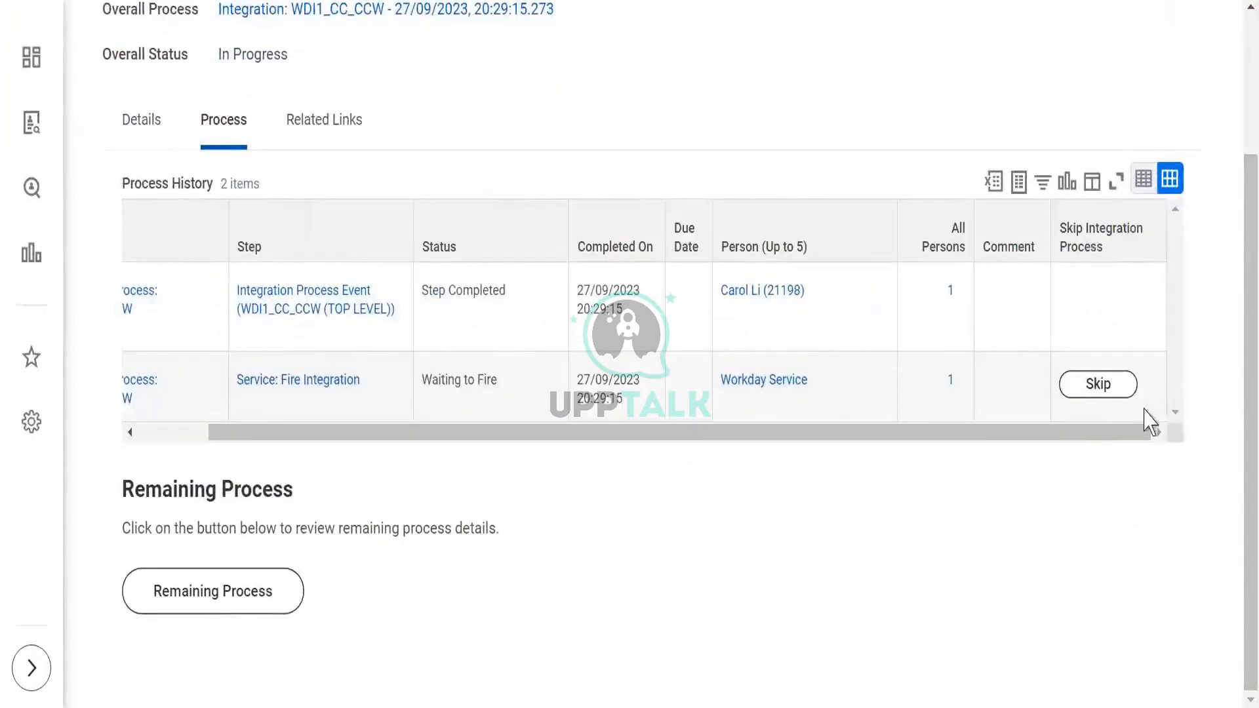
pyautogui.moveTo(1060, 434); pyautogui.dragTo(899, 455)
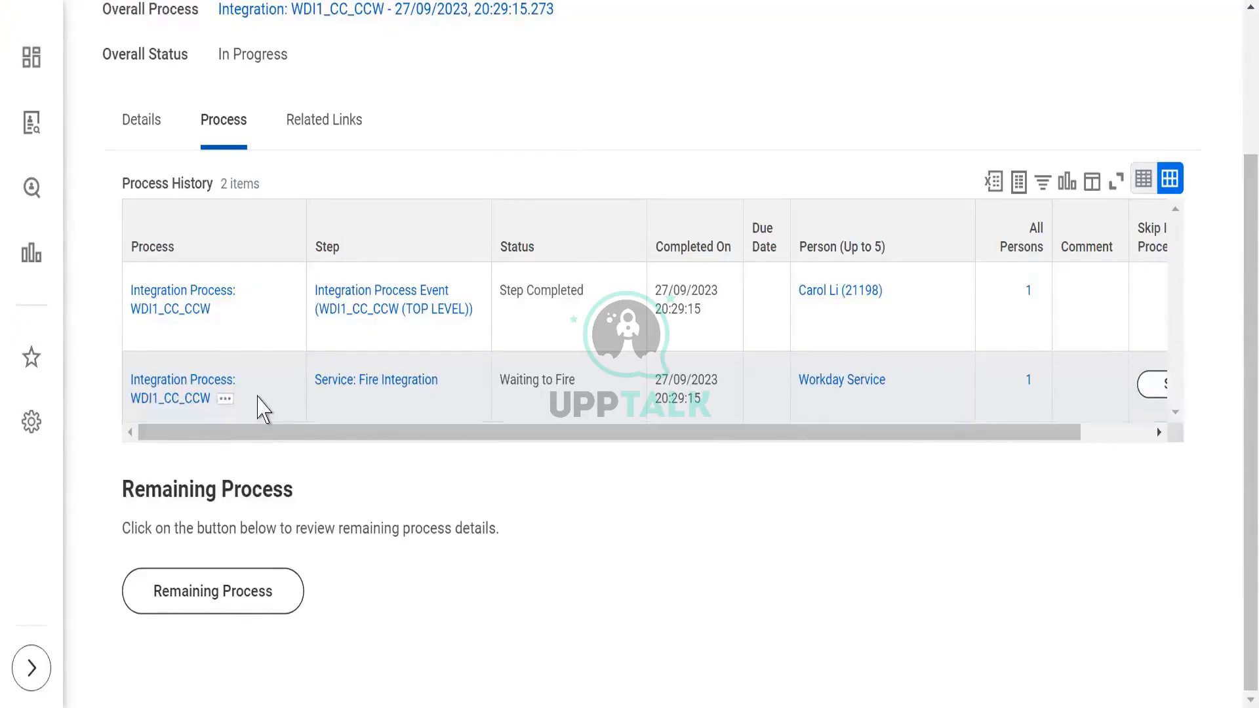
pyautogui.click(195, 593)
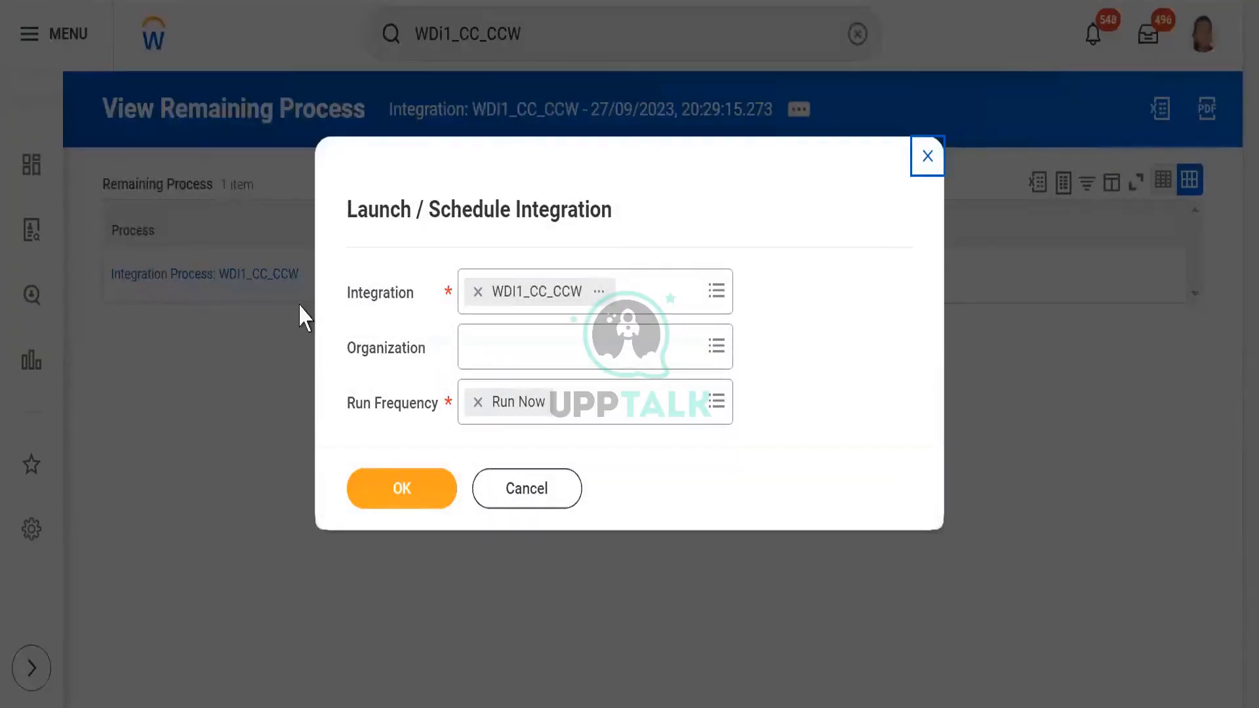
# - Cancel the Launch / Schedule Integration dialog and open the notifications
pyautogui.click(542, 490)
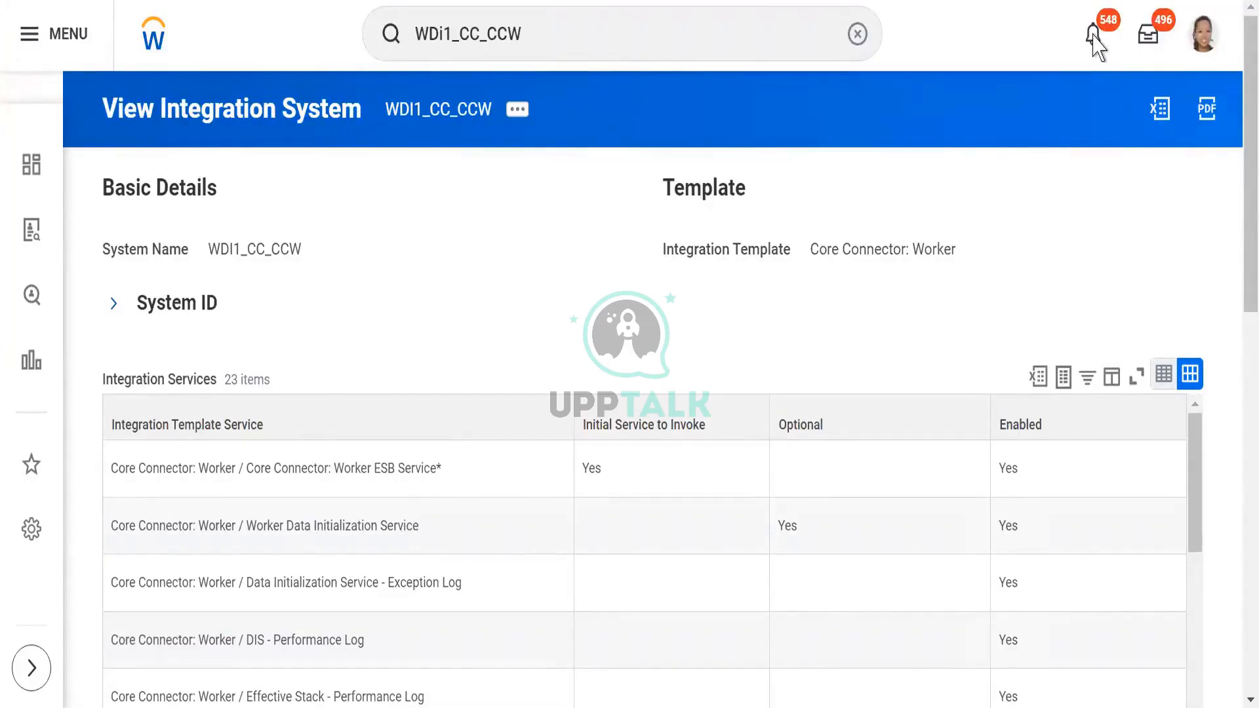
pyautogui.click(1094, 41)
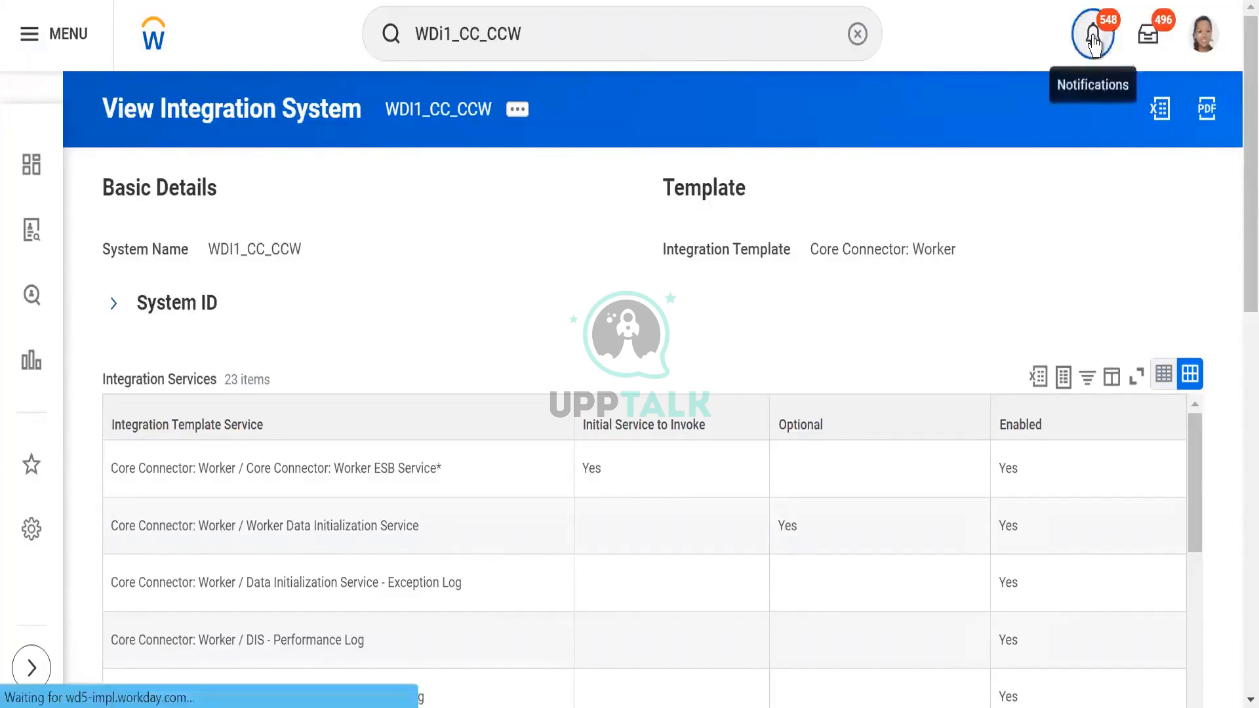